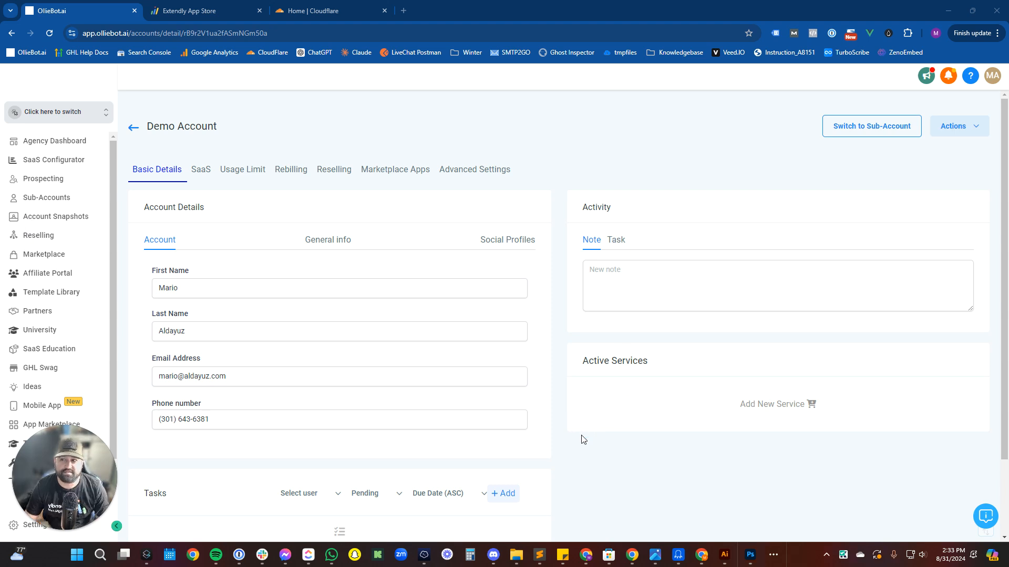
# Look over the Demo Account details, then switch to the Extendly App Store Sub-Account Management tab.
pyautogui.scroll(-2, 582, 439)
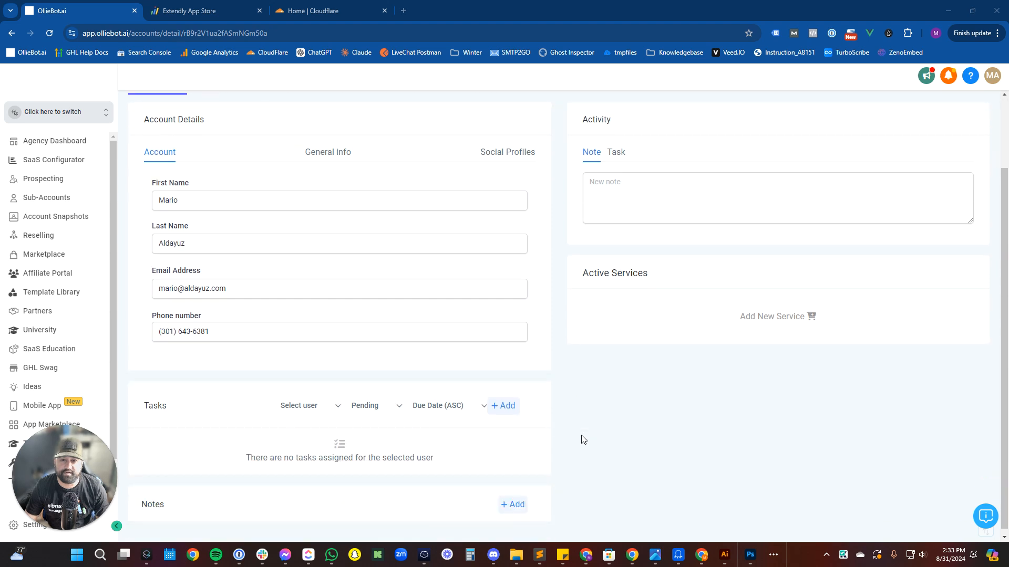
pyautogui.scroll(2, 582, 439)
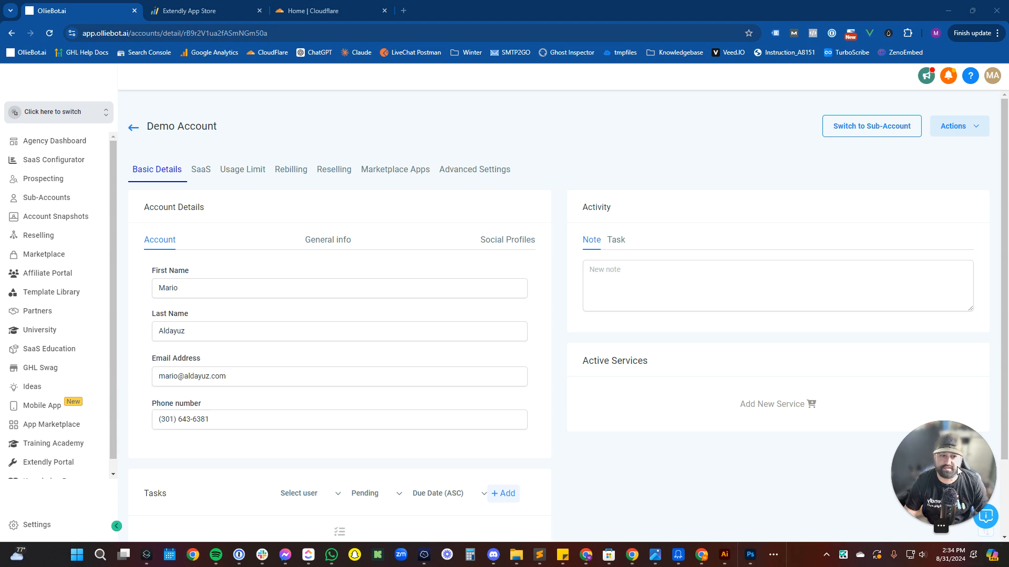
pyautogui.scroll(-2, 310, 436)
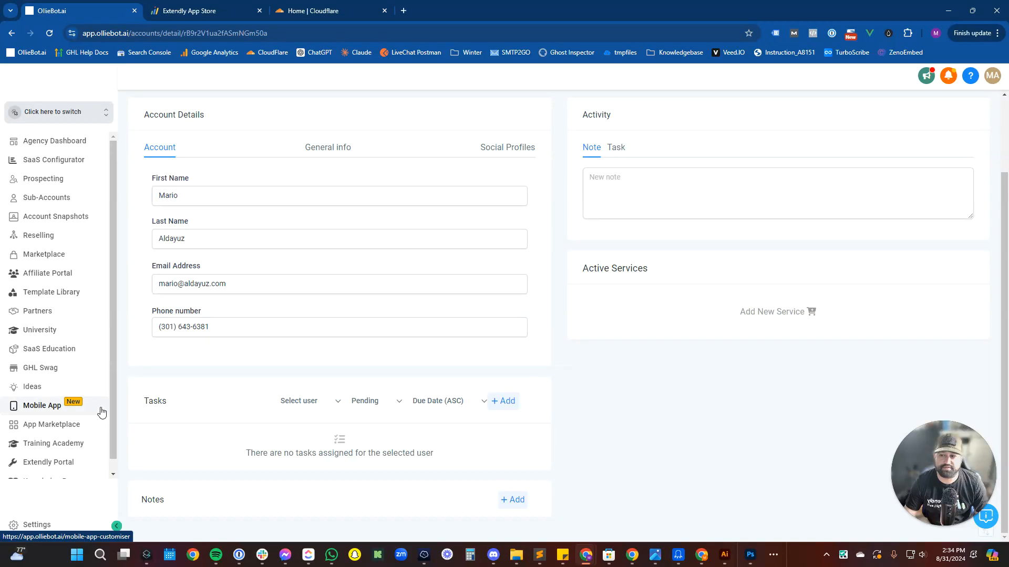
pyautogui.scroll(-1, 92, 418)
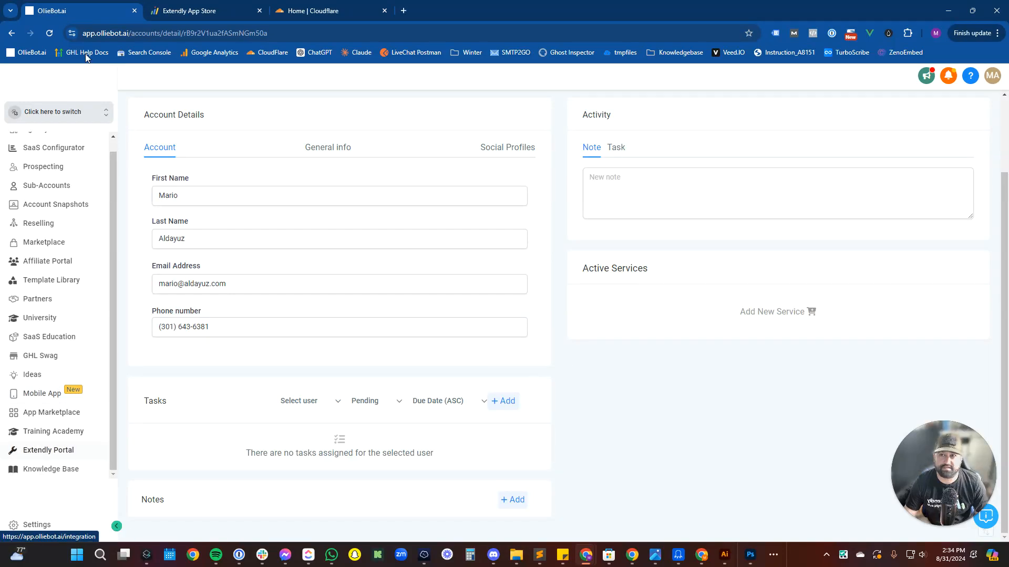
pyautogui.click(173, 11)
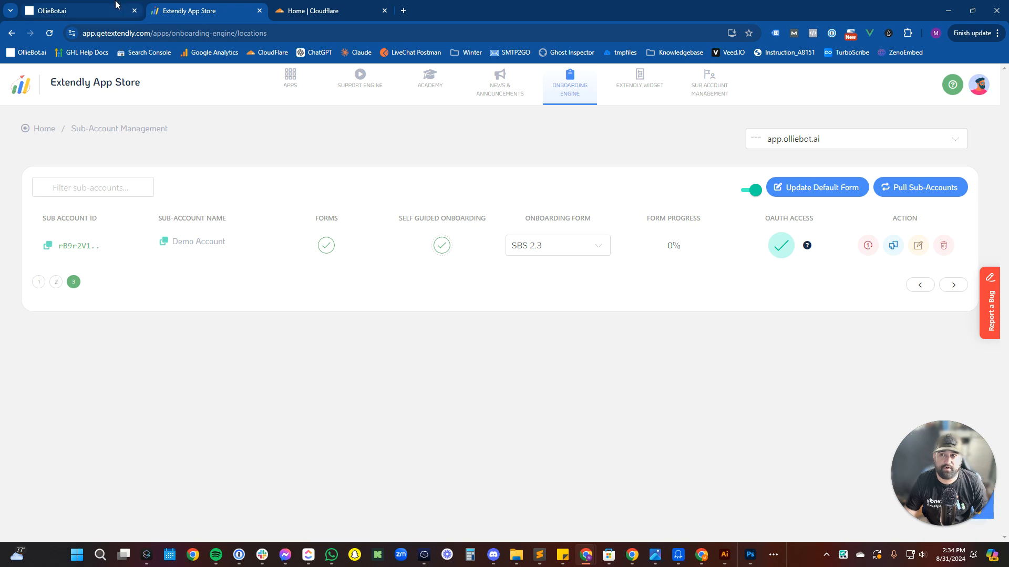
# Return to the OllieBot.ai tab showing Demo Account's Basic Details at the top.
pyautogui.click(112, 4)
pyautogui.scroll(2, 653, 395)
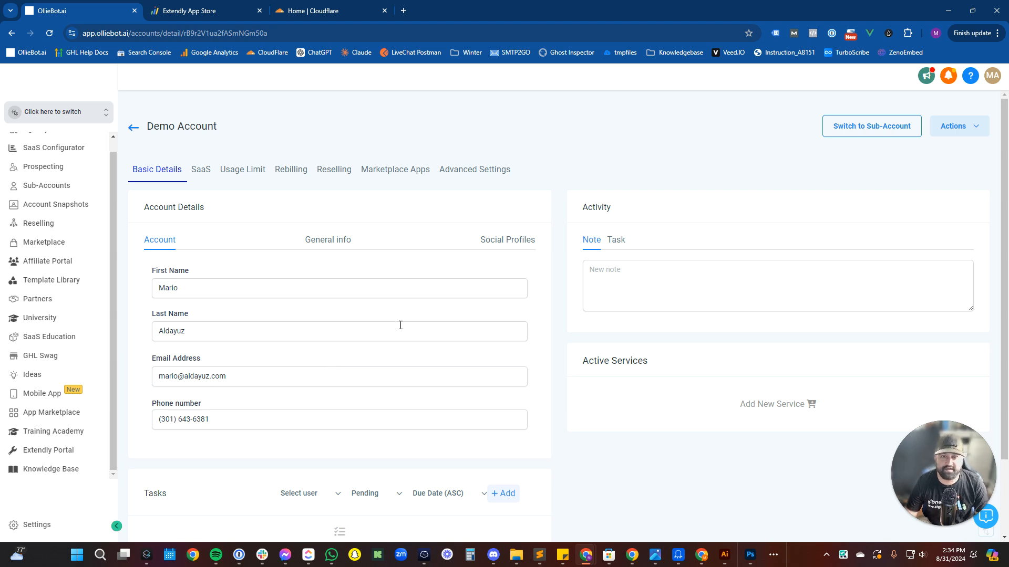
# Choose the Universal Small Business V2.3 snapshot to load into Demo Account.
pyautogui.click(949, 132)
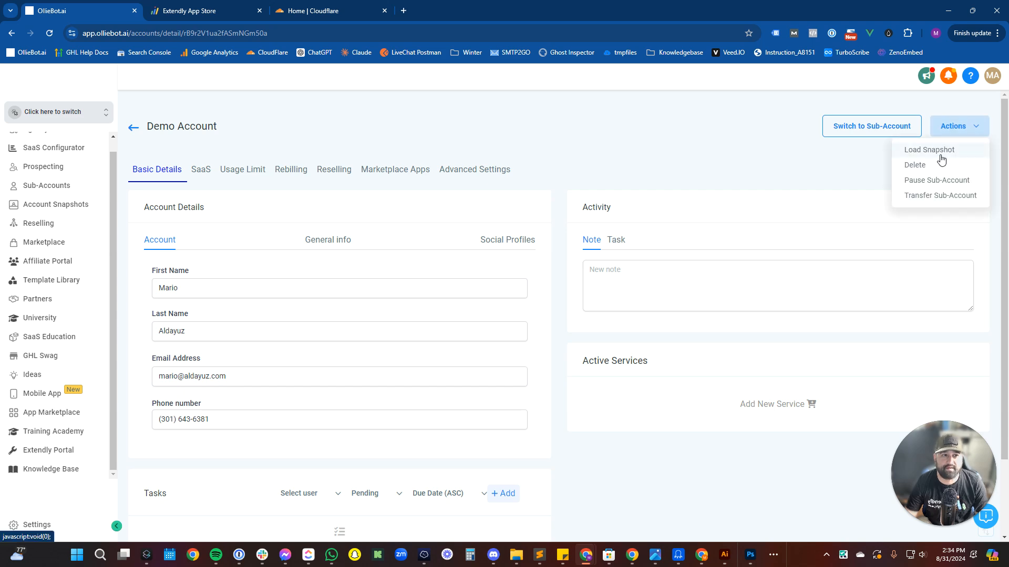
pyautogui.click(941, 155)
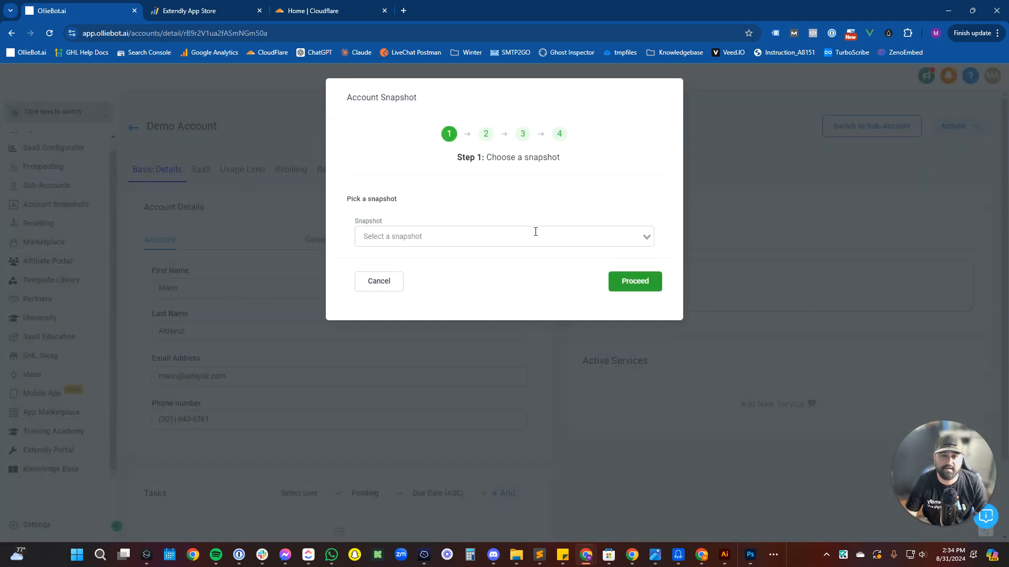
pyautogui.click(535, 232)
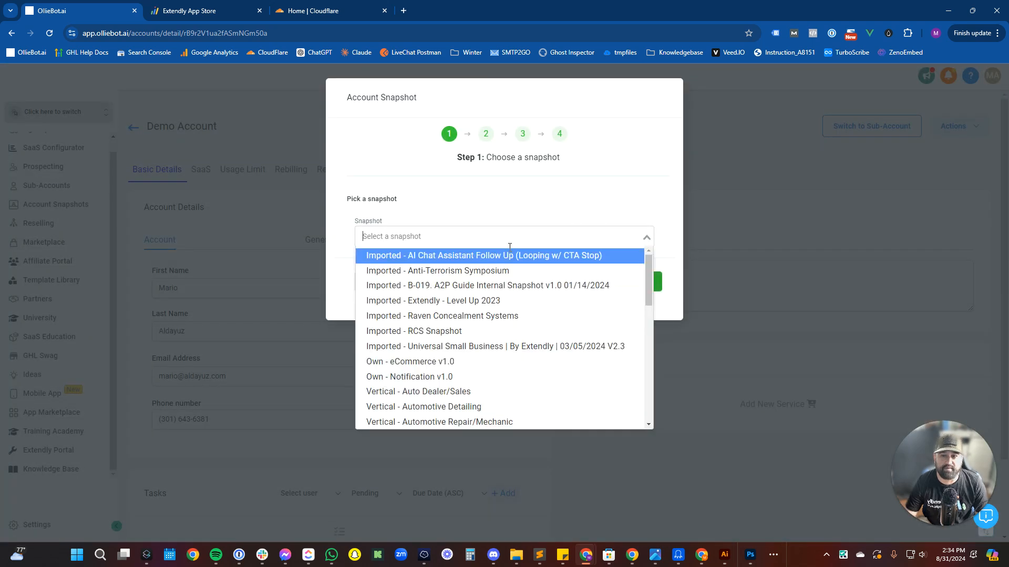
pyautogui.click(475, 353)
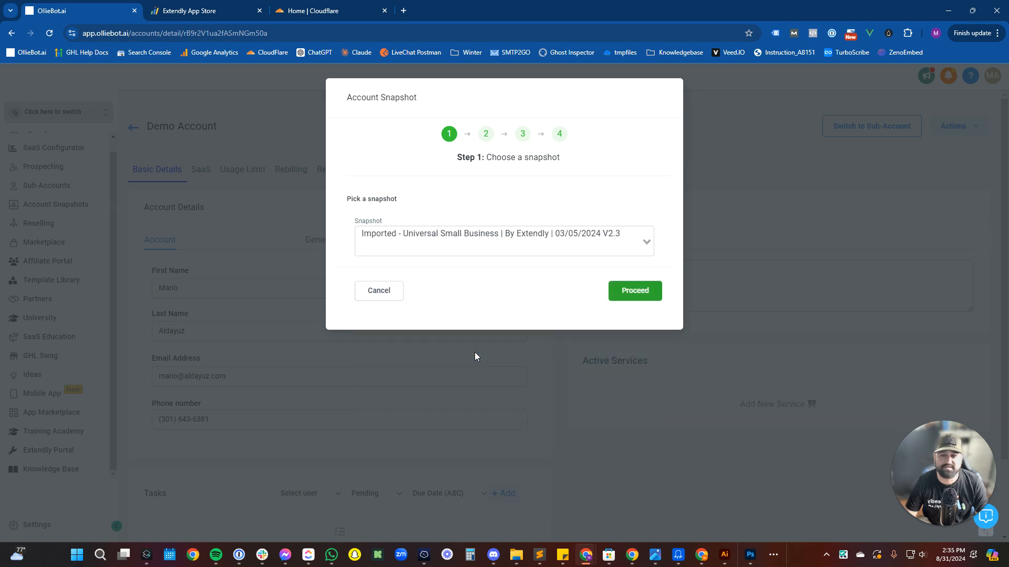
pyautogui.click(626, 300)
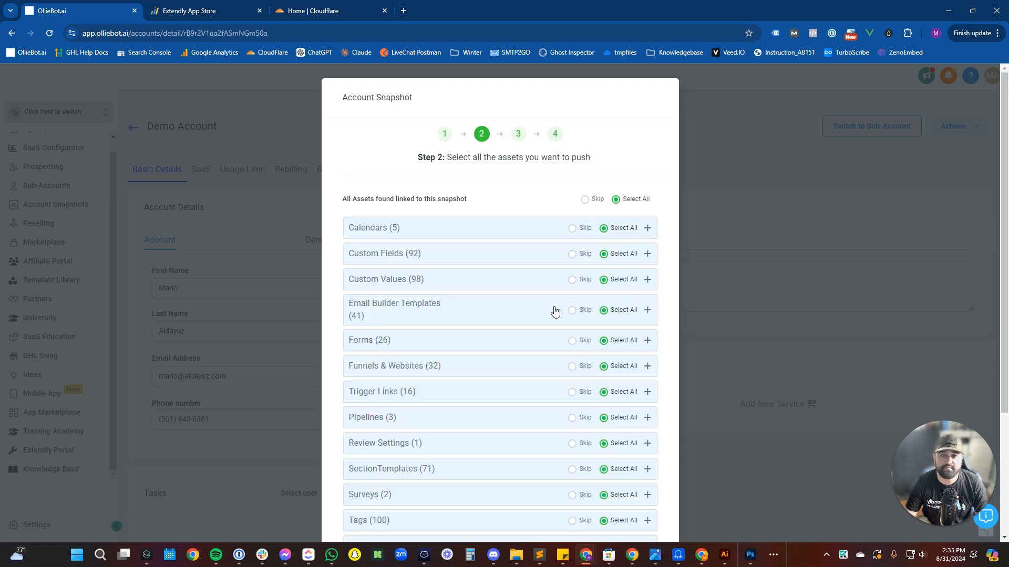
# Keep all assets selected, overwrite the conflicting Review Settings, and start the snapshot copy.
pyautogui.scroll(-2, 549, 315)
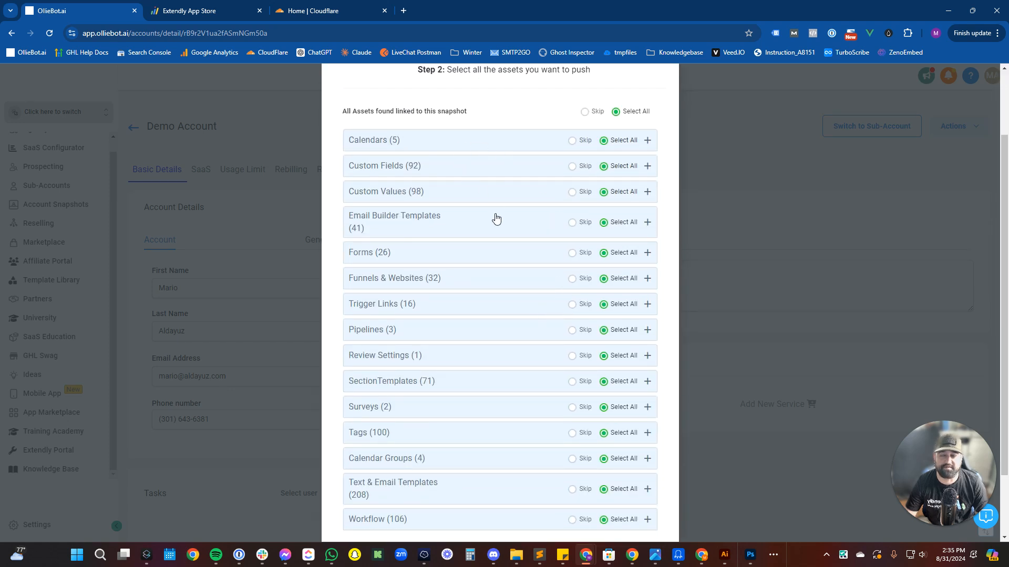
pyautogui.scroll(-2, 495, 228)
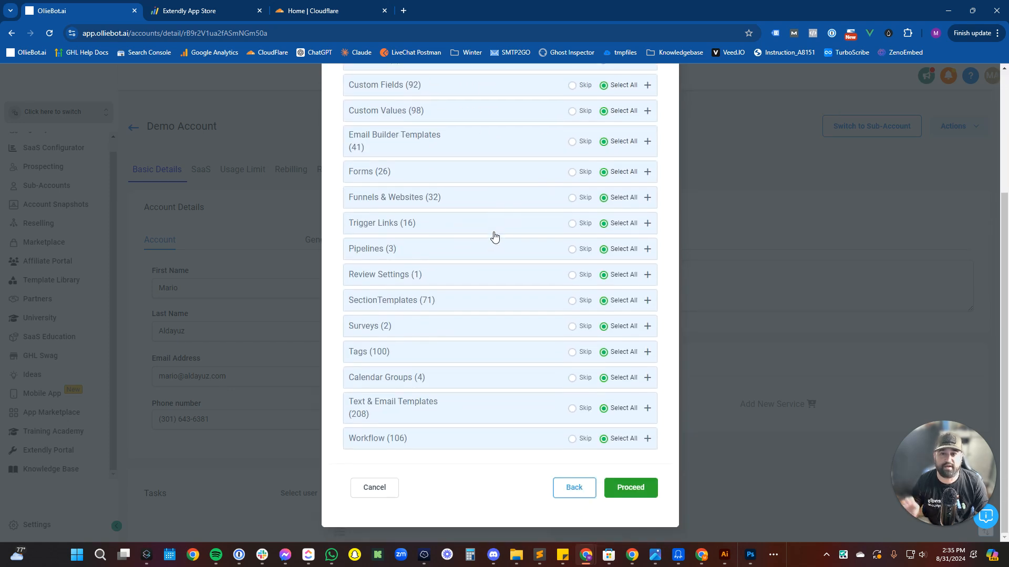
pyautogui.click(628, 486)
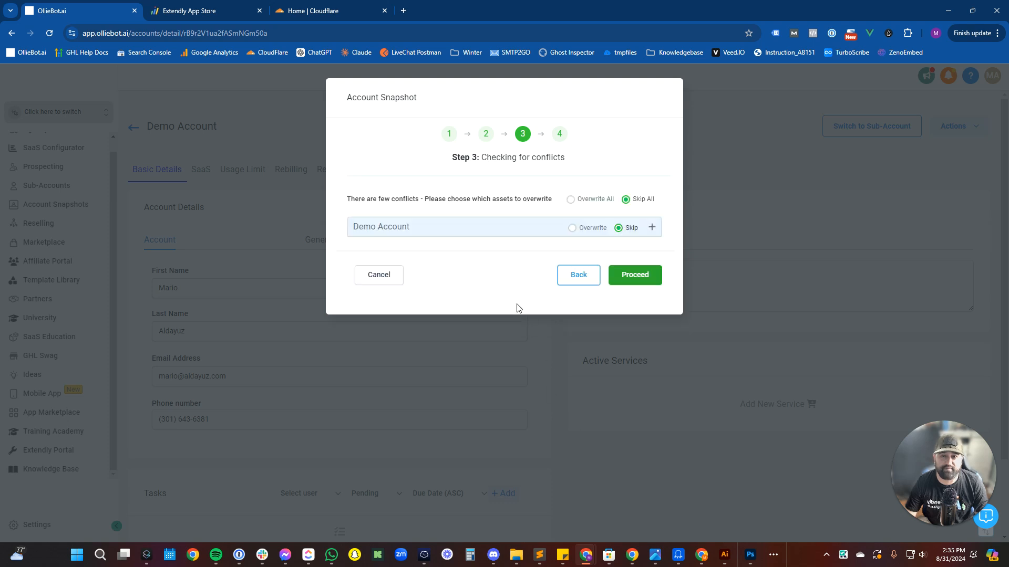
pyautogui.click(441, 229)
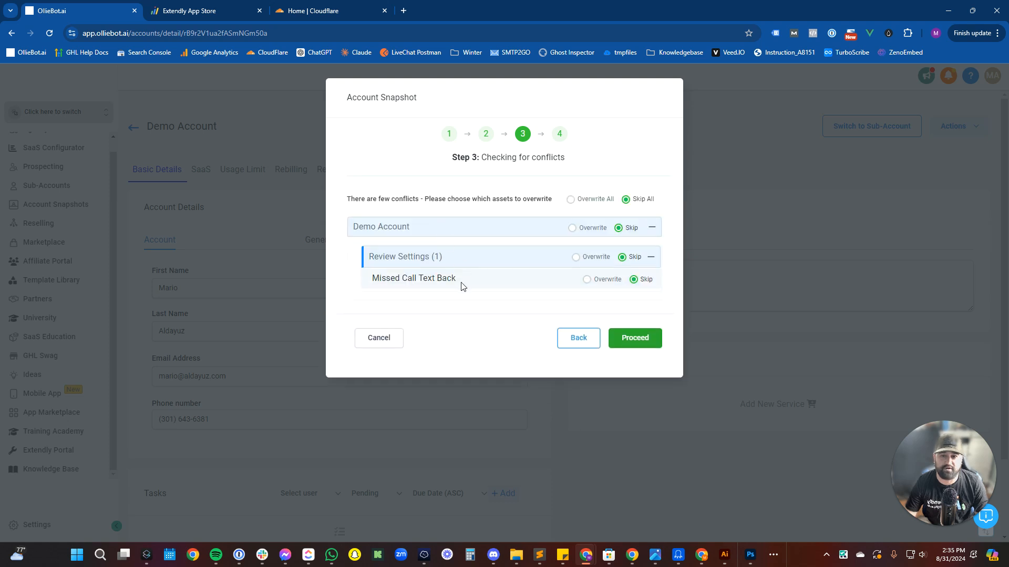
pyautogui.click(577, 257)
pyautogui.click(630, 343)
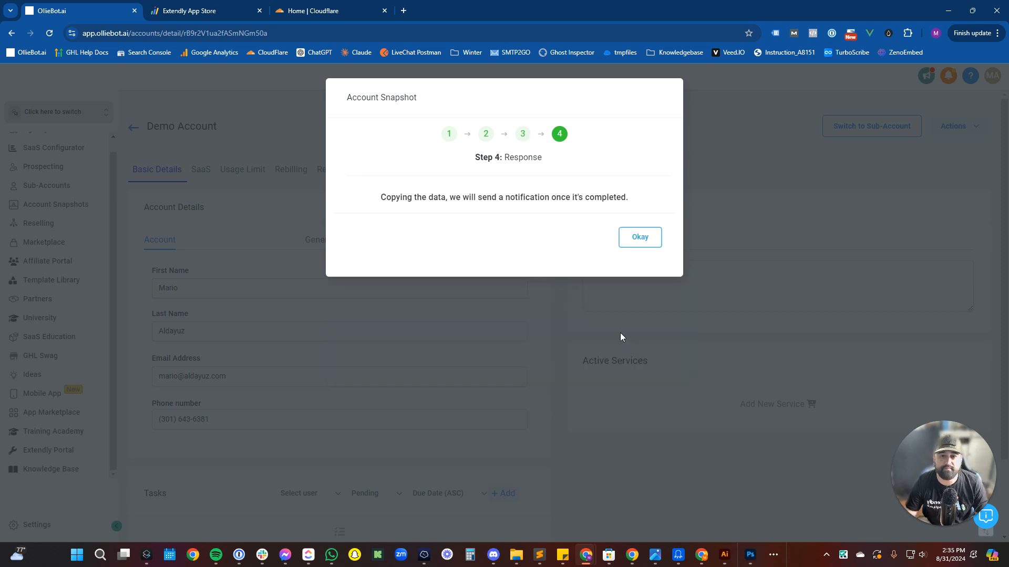
pyautogui.click(629, 236)
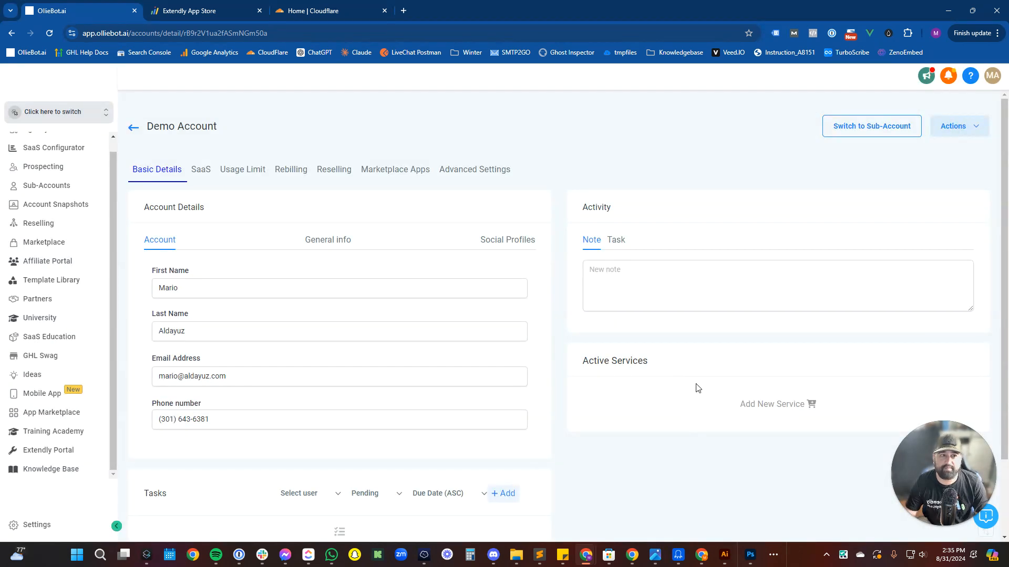
# Glance at the notifications and help-and-support panels, closing each again.
pyautogui.click(946, 83)
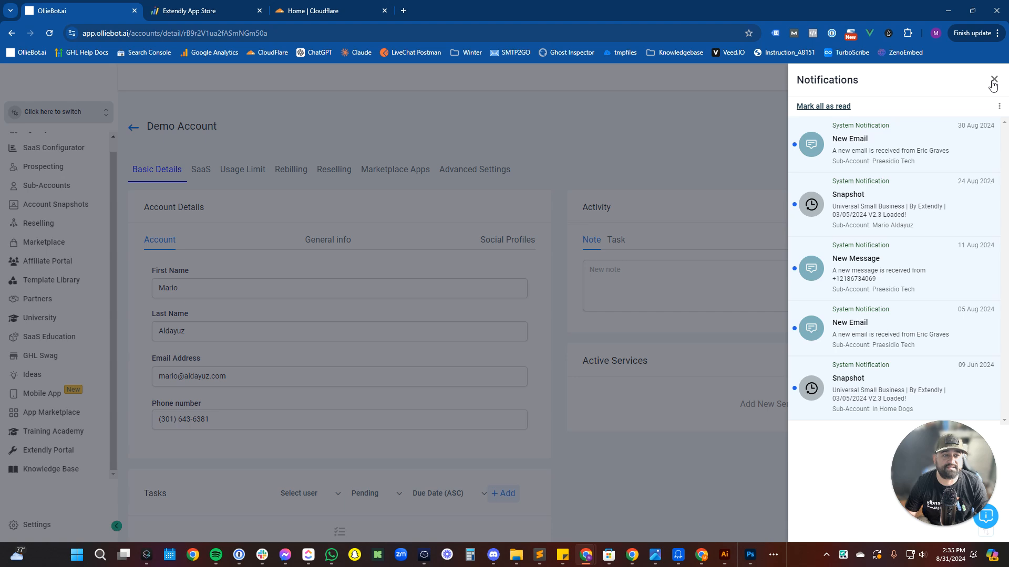
pyautogui.click(993, 82)
pyautogui.click(967, 77)
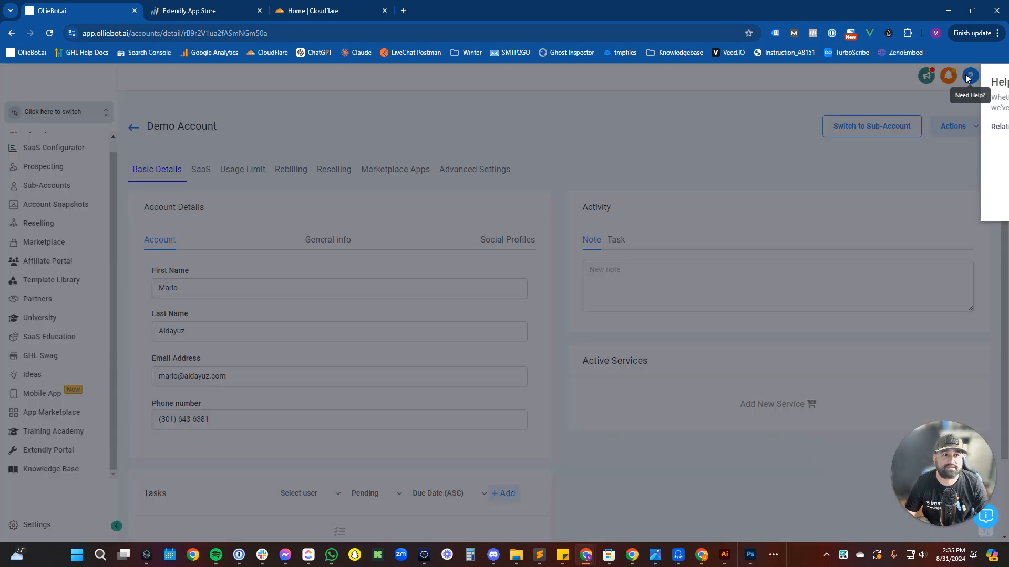
pyautogui.click(993, 79)
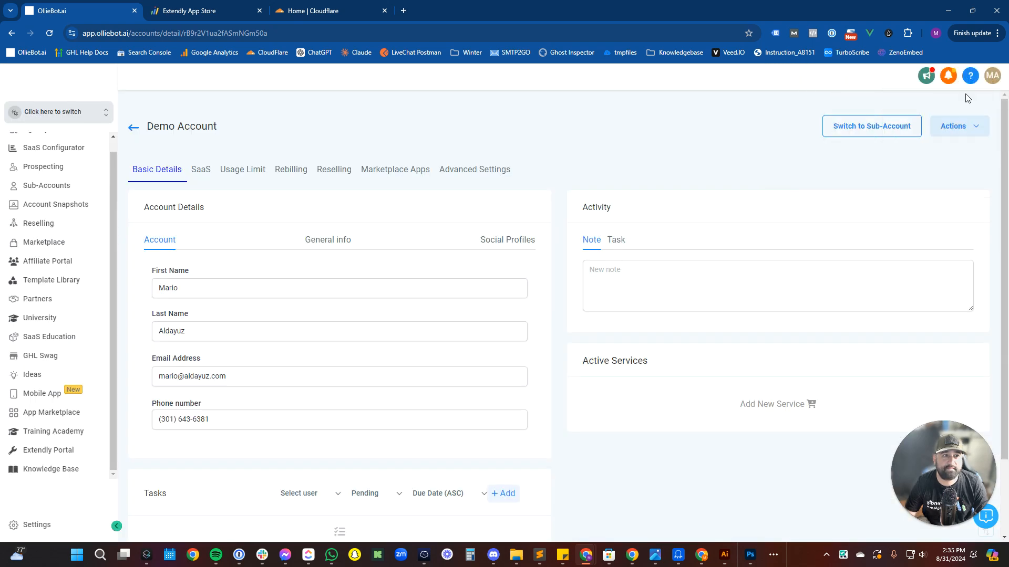
# Mark all notifications as read, clear them all, and close the panel.
pyautogui.click(949, 78)
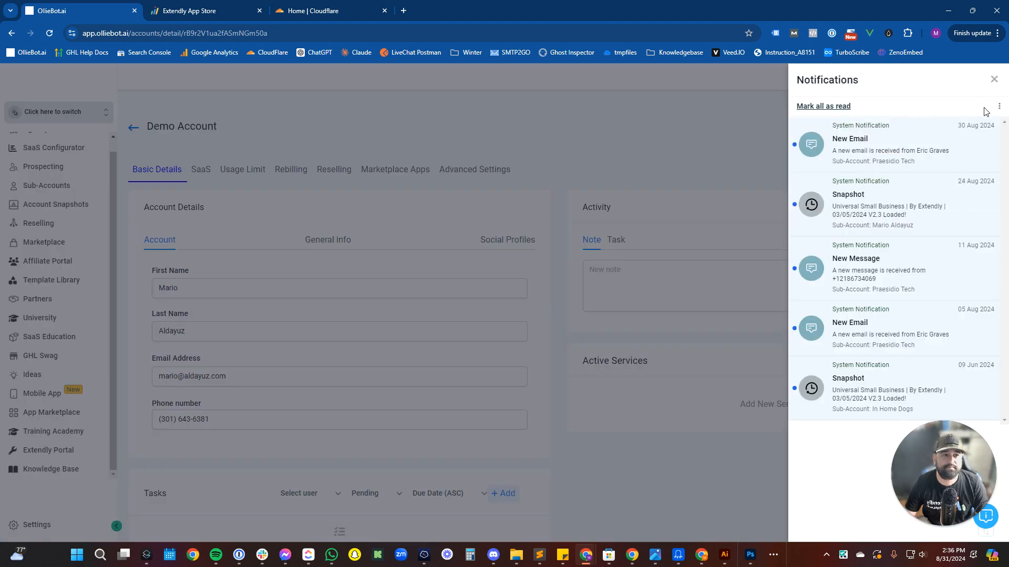
pyautogui.click(825, 106)
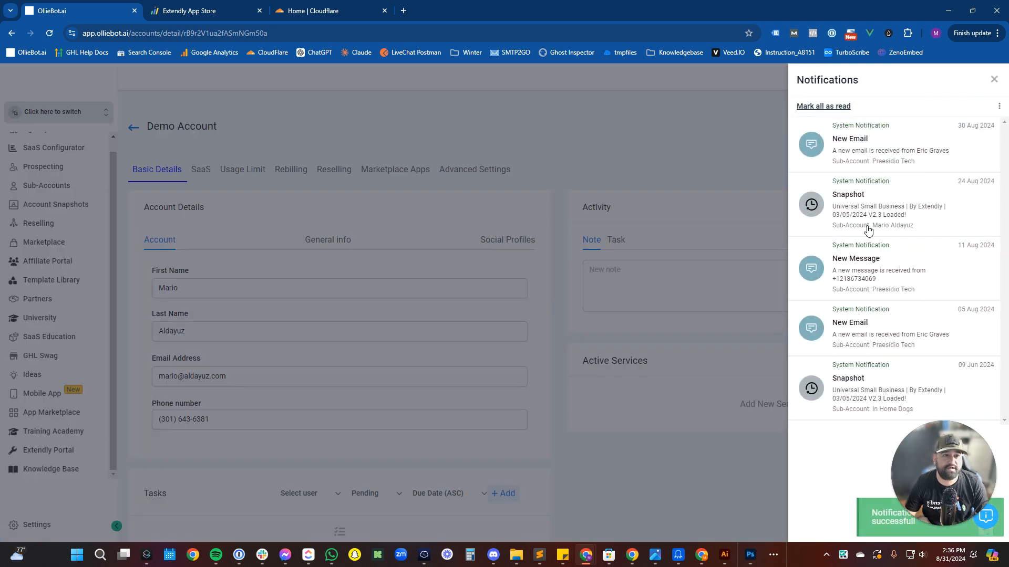
pyautogui.click(999, 108)
pyautogui.click(961, 140)
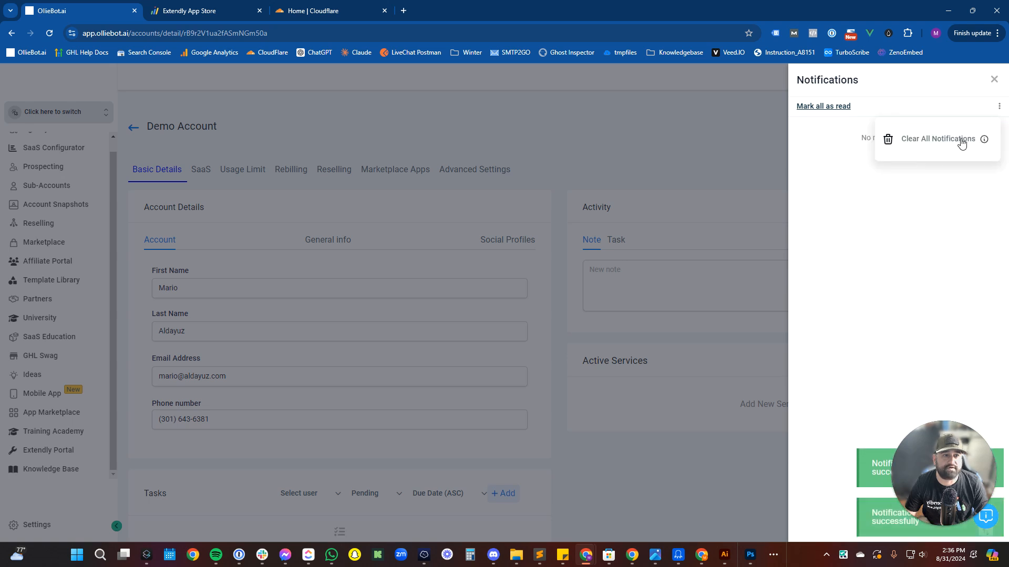
pyautogui.click(994, 80)
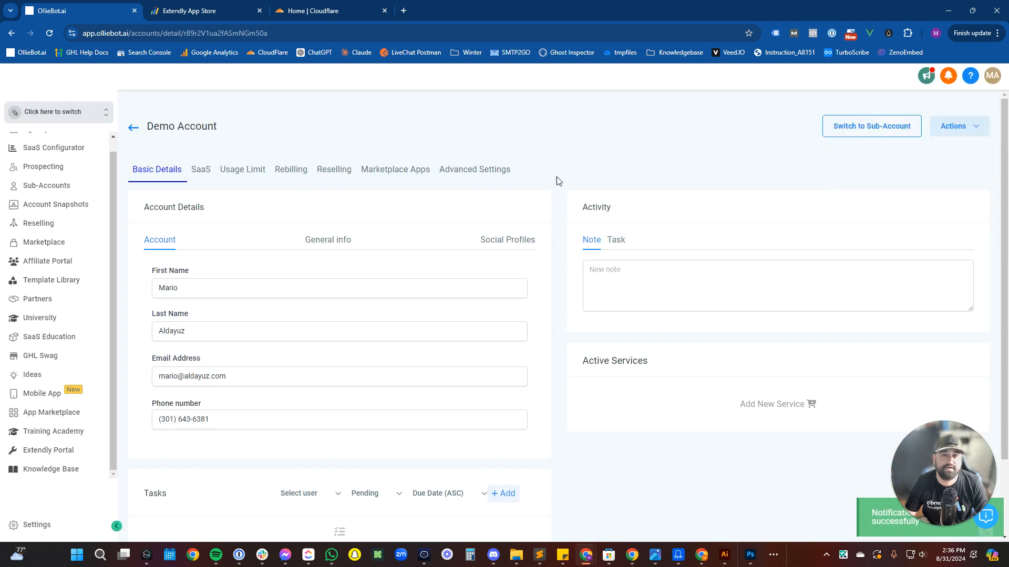
# Switch into the Demo Account sub-account and open its Custom Values settings.
pyautogui.click(850, 131)
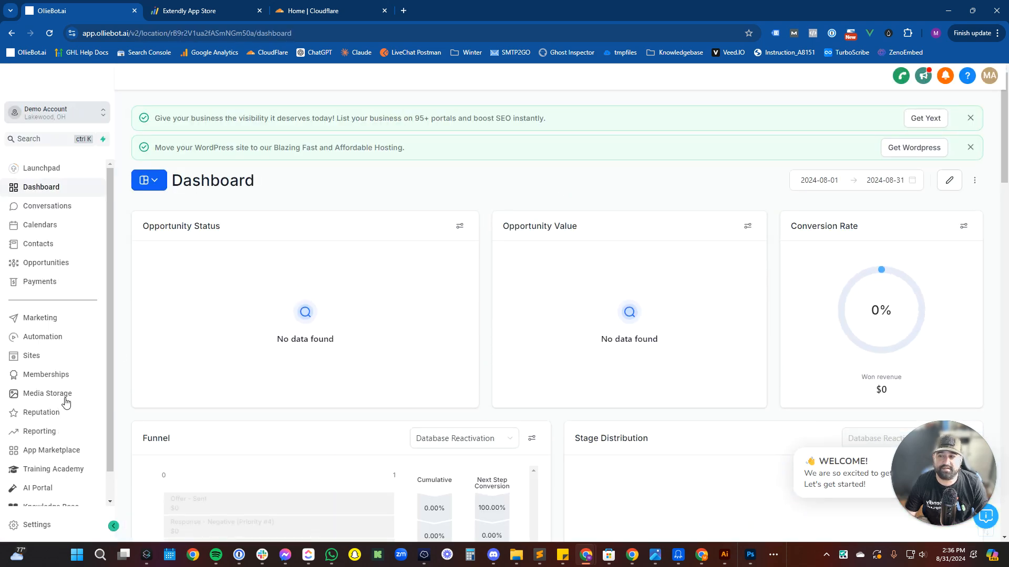
pyautogui.scroll(-2, 57, 465)
pyautogui.click(32, 525)
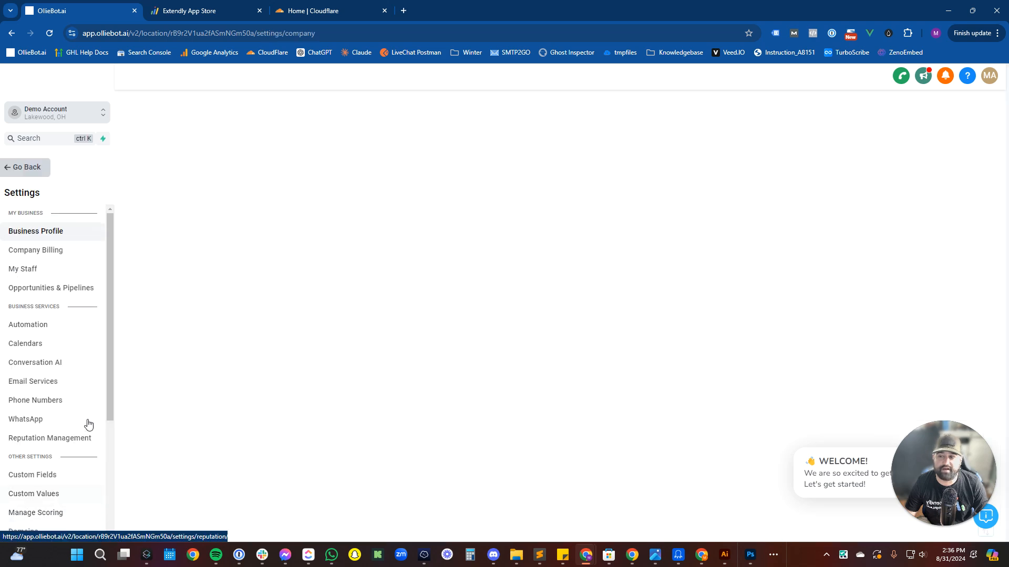
pyautogui.scroll(-3, 24, 347)
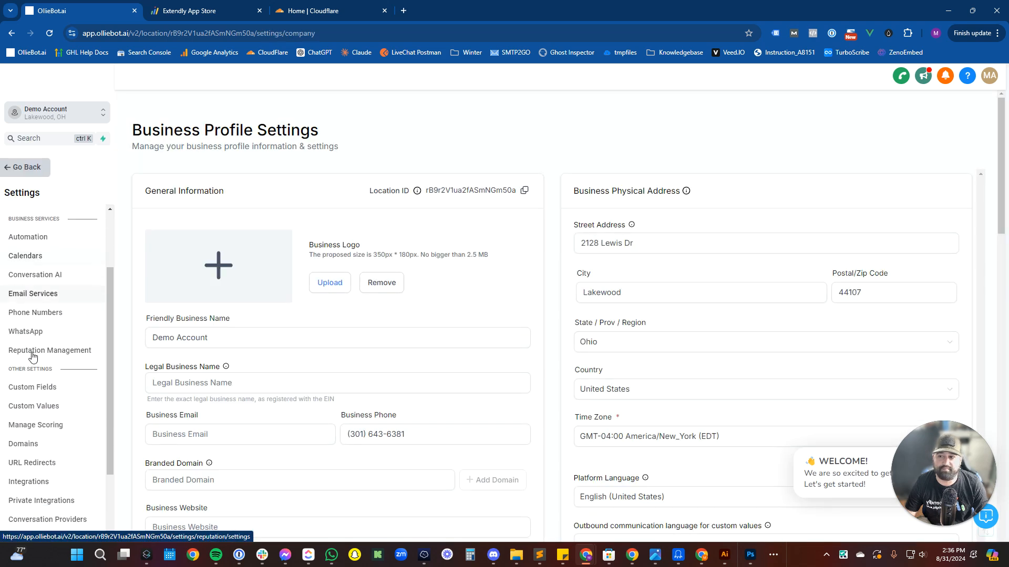
pyautogui.click(57, 321)
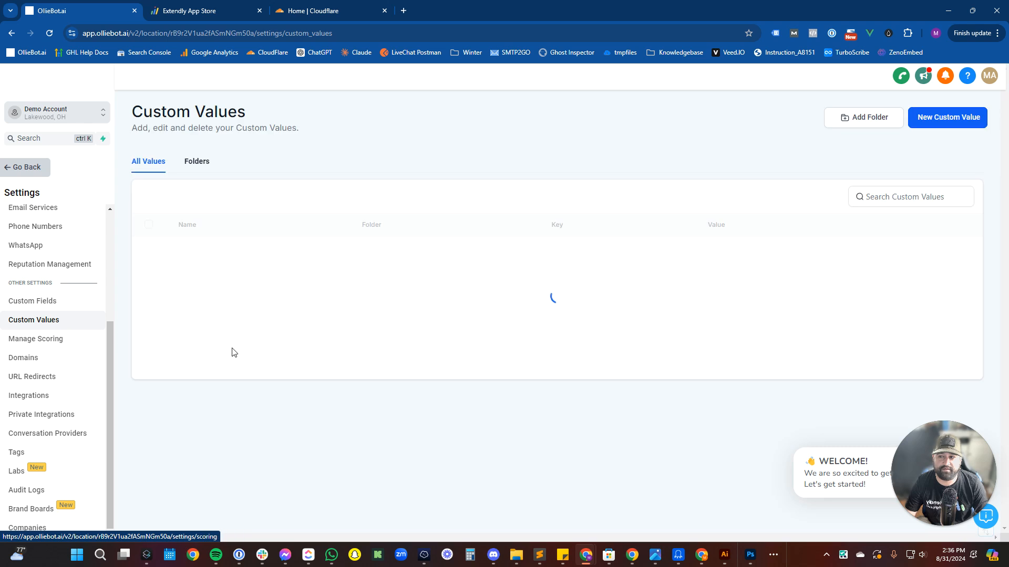
# Highlight the 98-result count to confirm the custom values, then go to Business Profile.
pyautogui.scroll(-2, 247, 355)
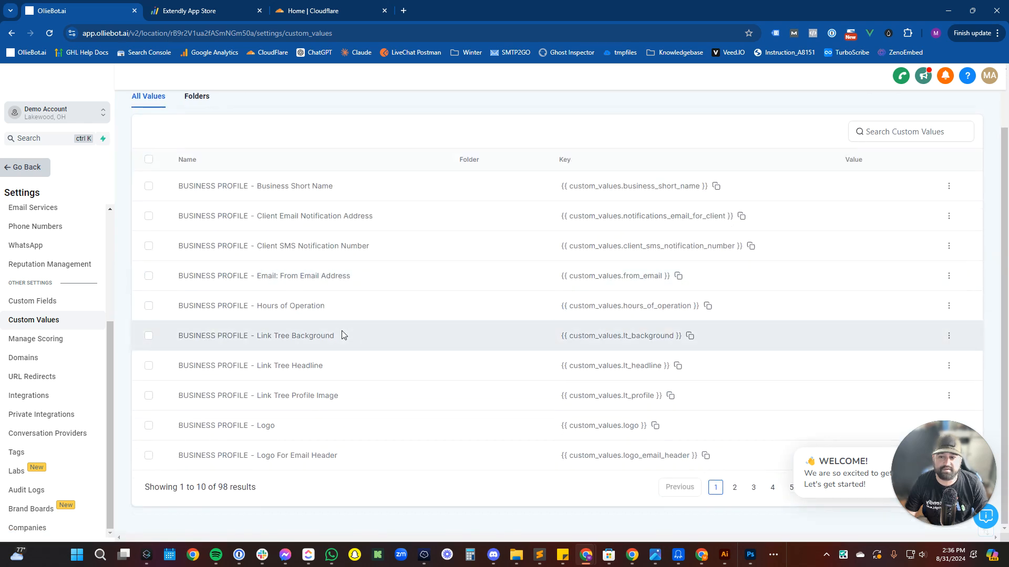
pyautogui.moveTo(252, 487); pyautogui.dragTo(148, 489)
pyautogui.moveTo(301, 500); pyautogui.dragTo(137, 484)
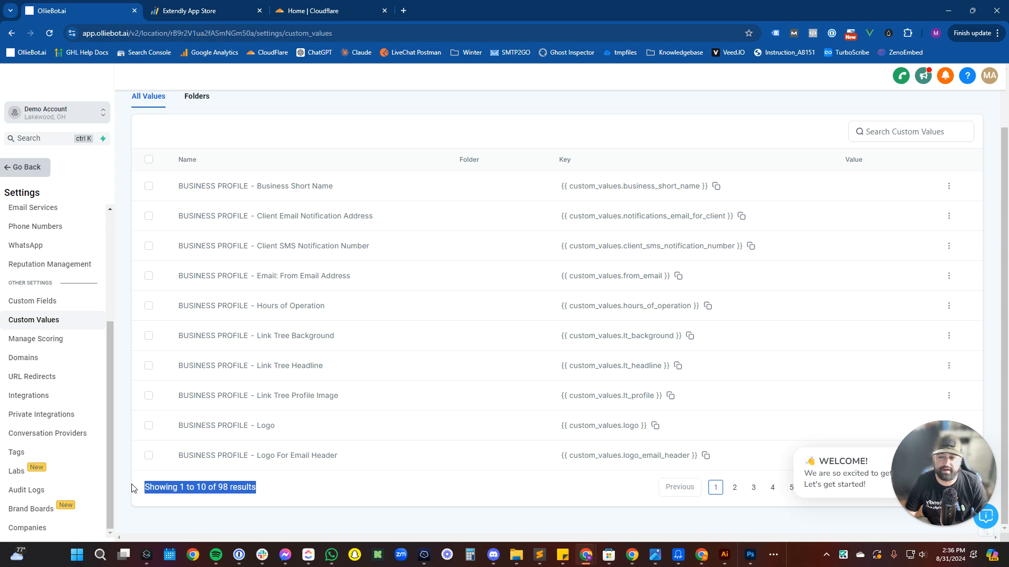
pyautogui.scroll(2, 193, 472)
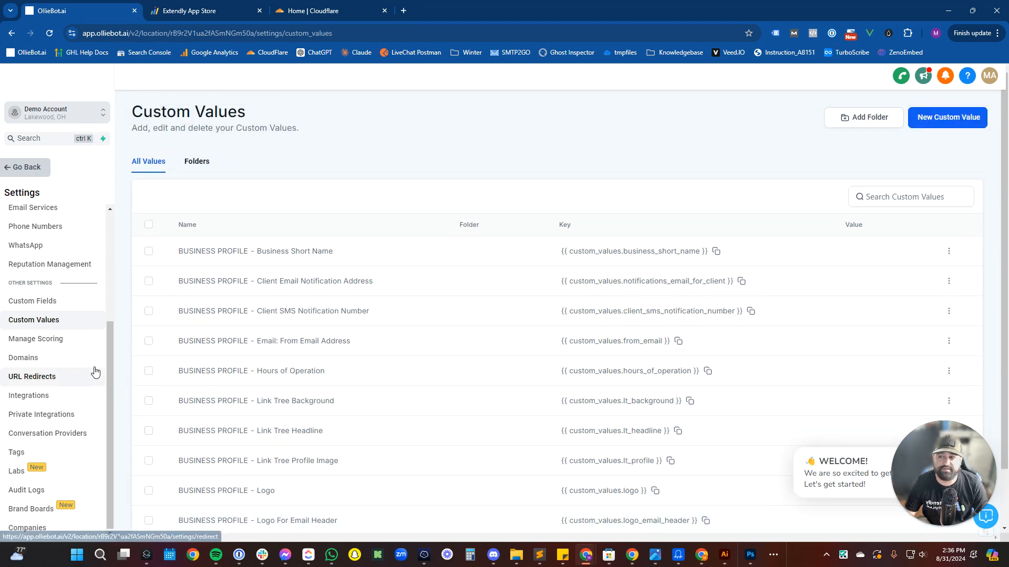
pyautogui.scroll(3, 93, 358)
pyautogui.click(55, 231)
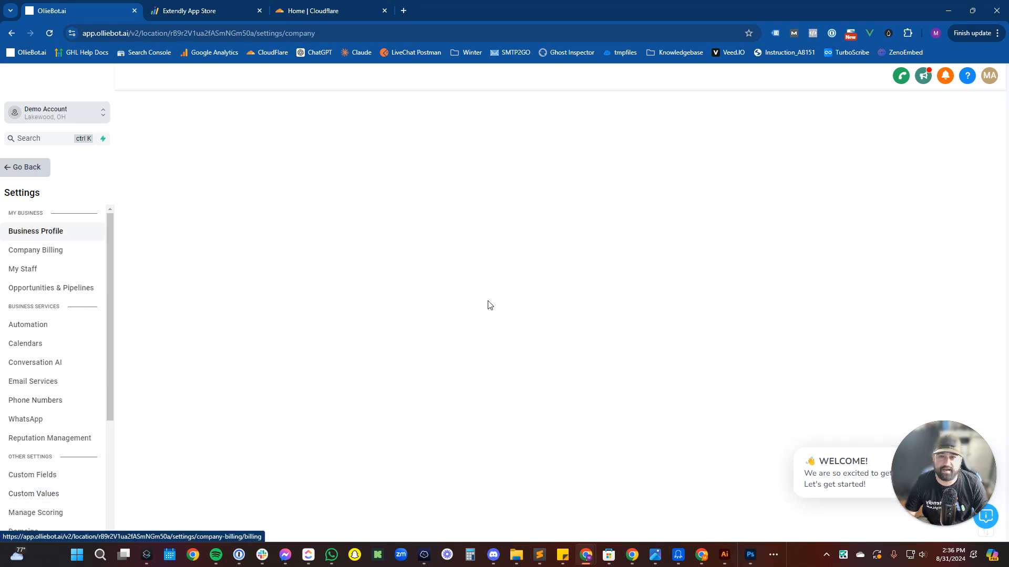
# Review the Business Profile Settings page and start a Business Logo upload.
pyautogui.scroll(-2, 356, 328)
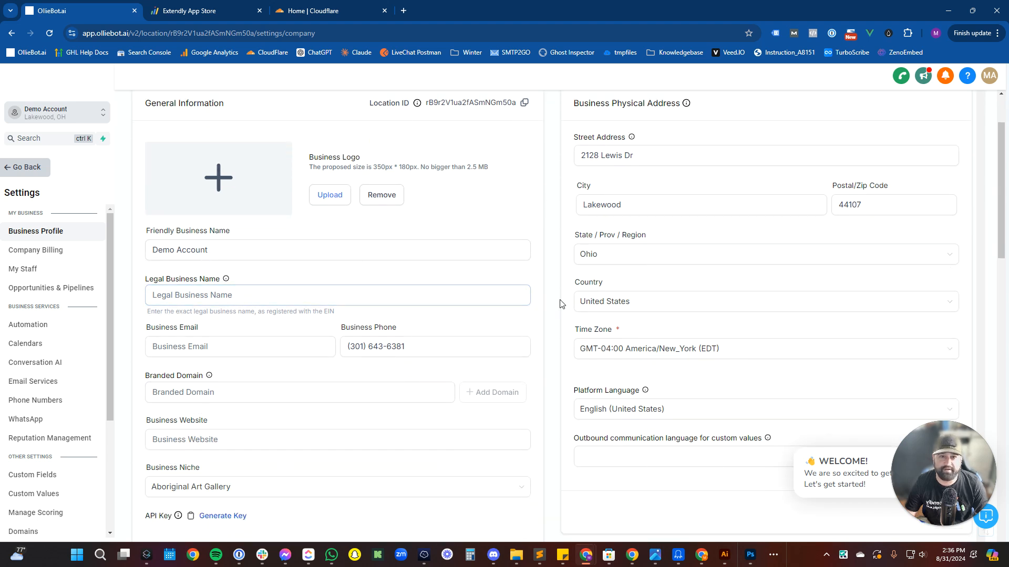
pyautogui.scroll(2, 572, 294)
pyautogui.moveTo(581, 195); pyautogui.dragTo(646, 196)
pyautogui.moveTo(152, 130); pyautogui.dragTo(277, 131)
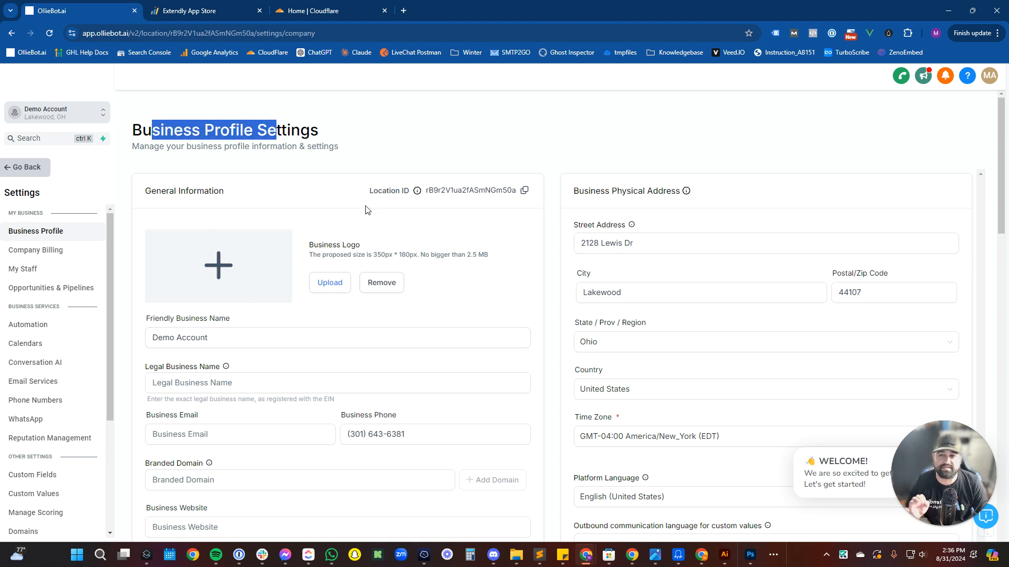
pyautogui.click(219, 268)
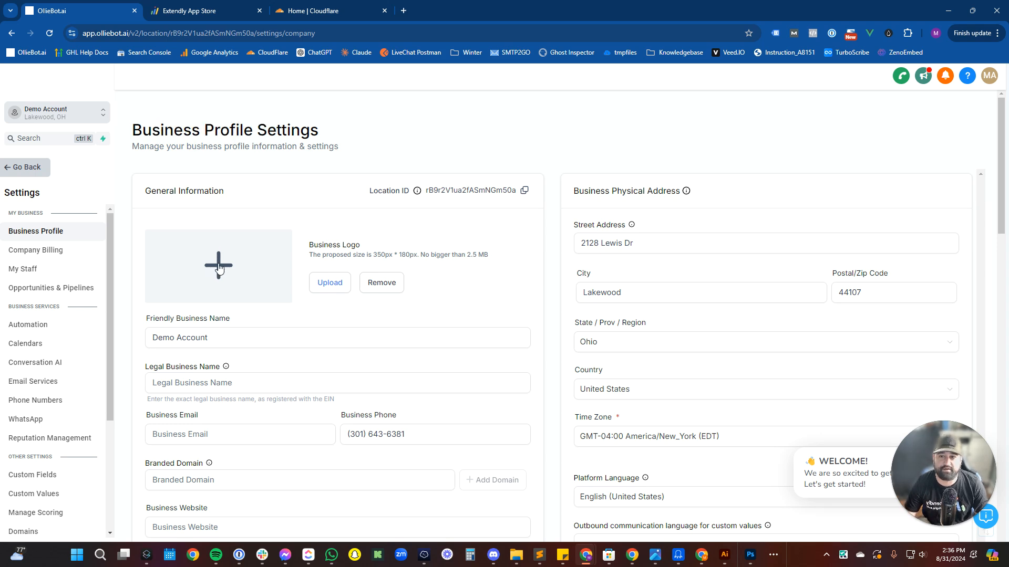
pyautogui.click(311, 282)
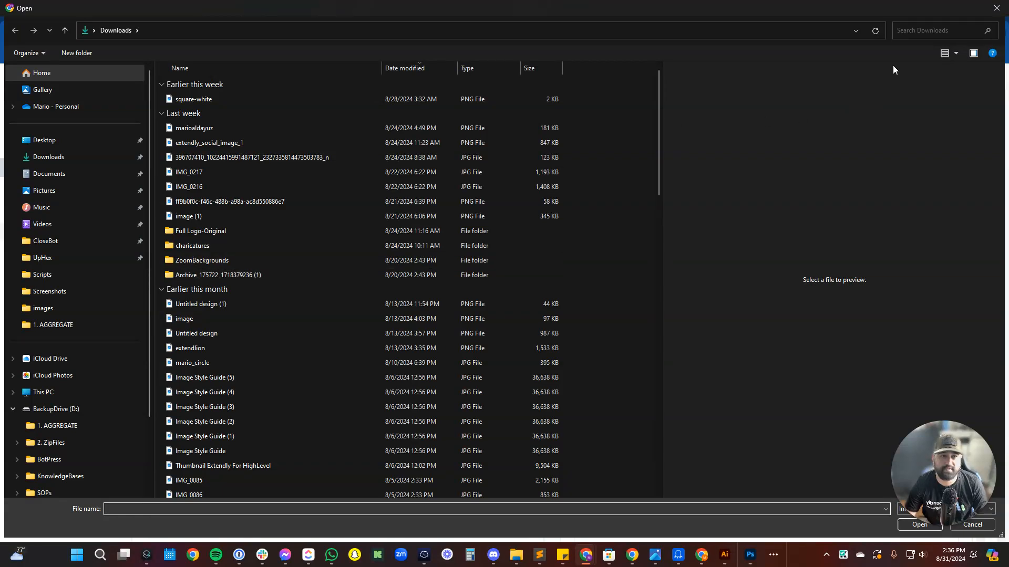
# Search Downloads for 'ollie' and upload olliebot_logo_v1 as the business logo.
pyautogui.click(920, 30)
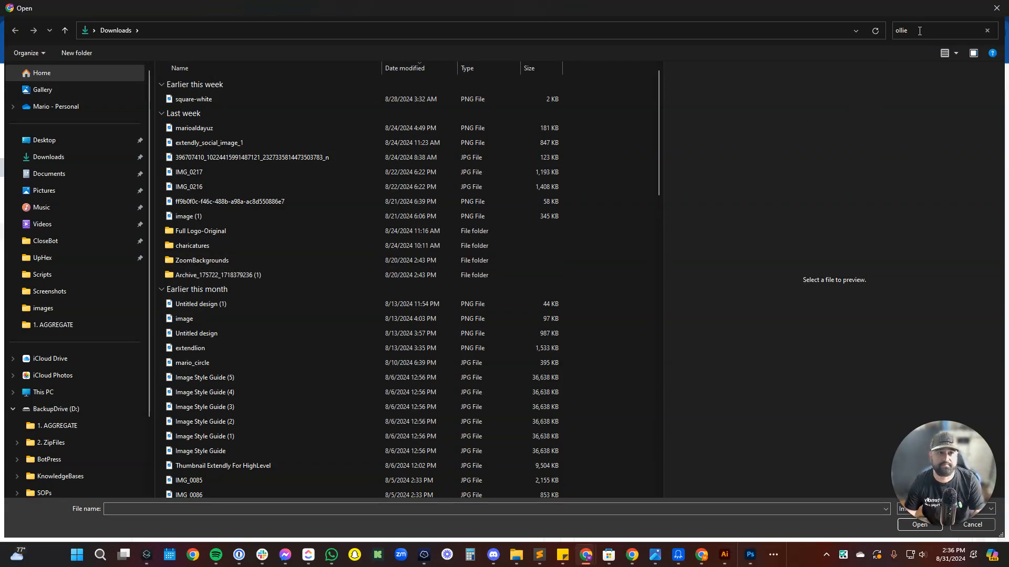
pyautogui.click(241, 98)
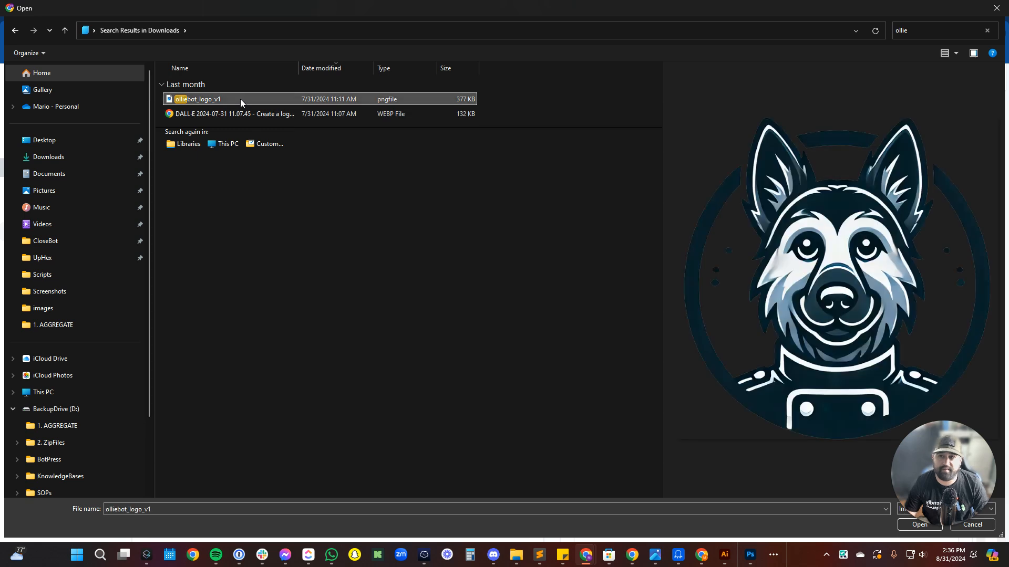
pyautogui.click(902, 525)
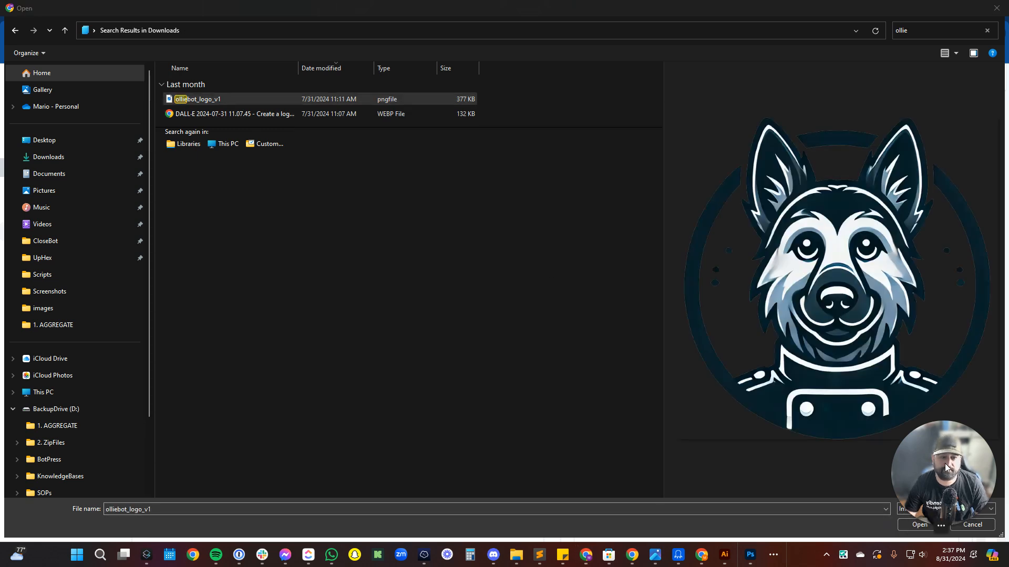
pyautogui.click(927, 526)
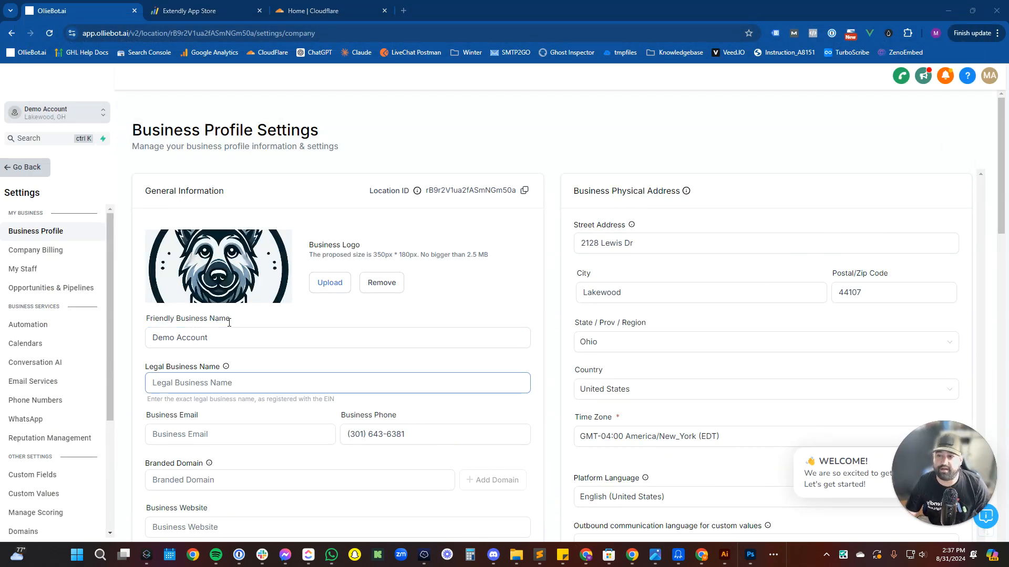
# Enter legal business name 'Praesidio Tech' and the business email, then background-open GHL Help Docs.
pyautogui.click(215, 343)
pyautogui.click(221, 380)
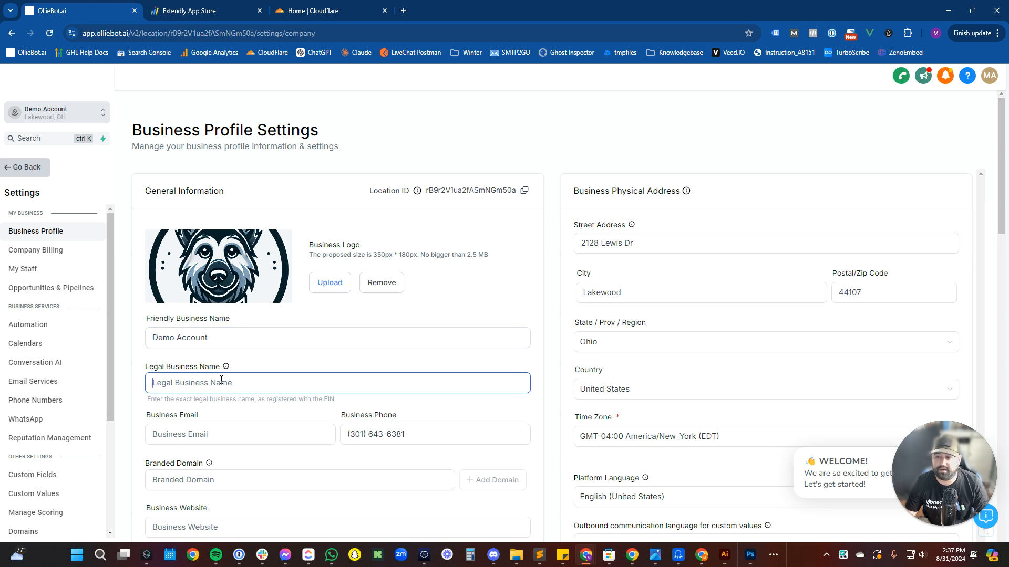
pyautogui.write('Praes')
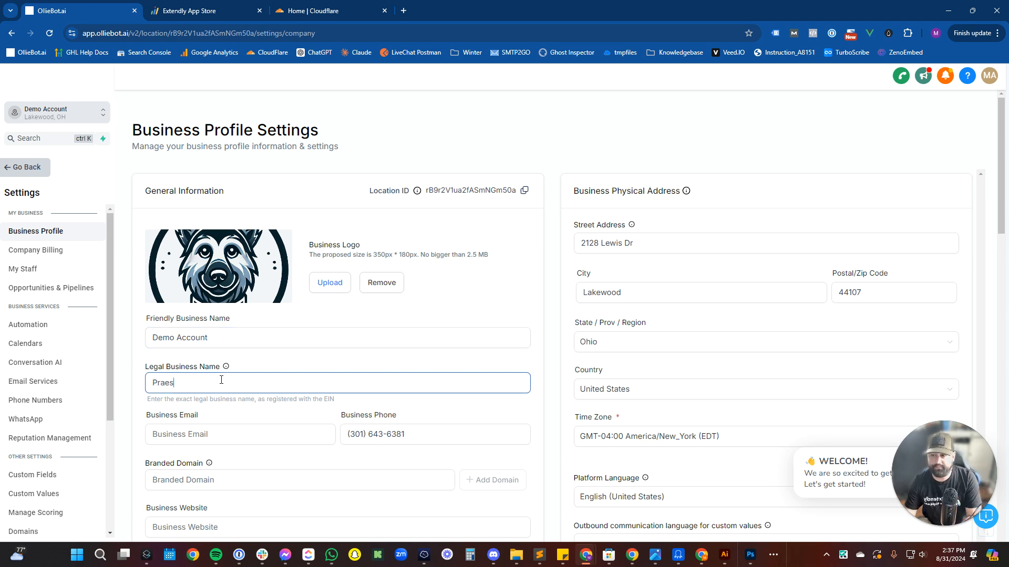
pyautogui.write('idio Tech, LLC')
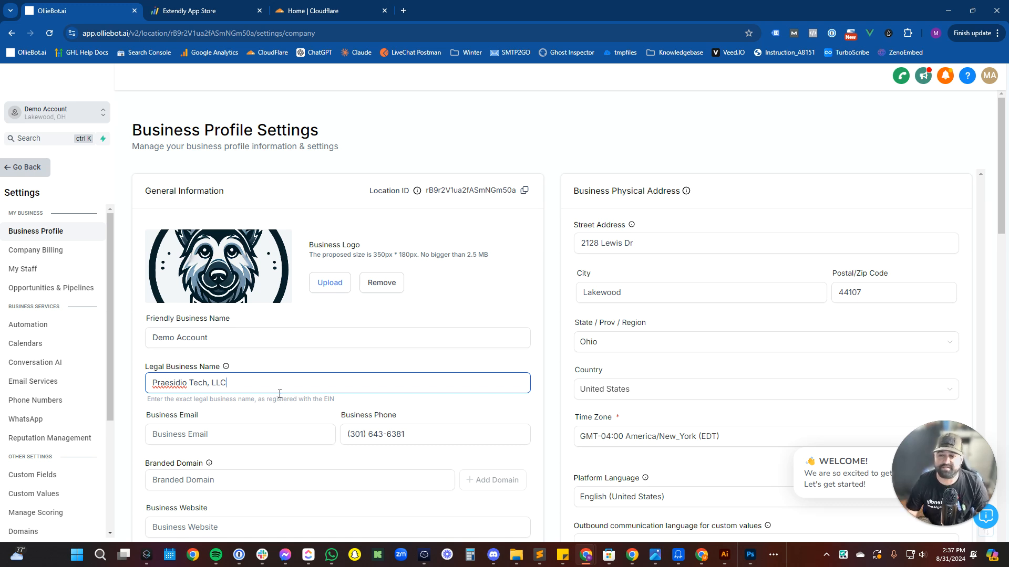
pyautogui.scroll(-2, 264, 414)
pyautogui.click(241, 345)
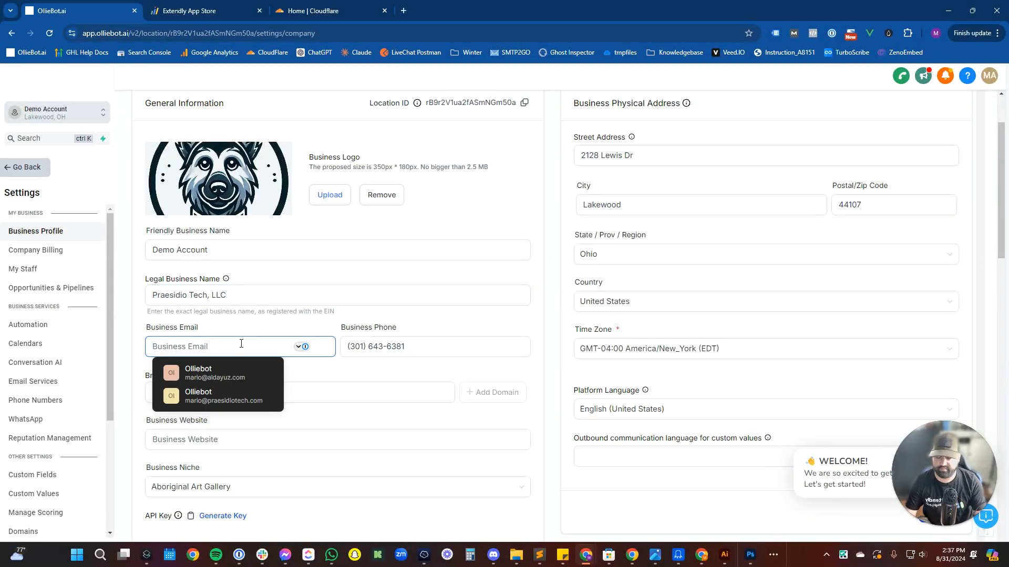
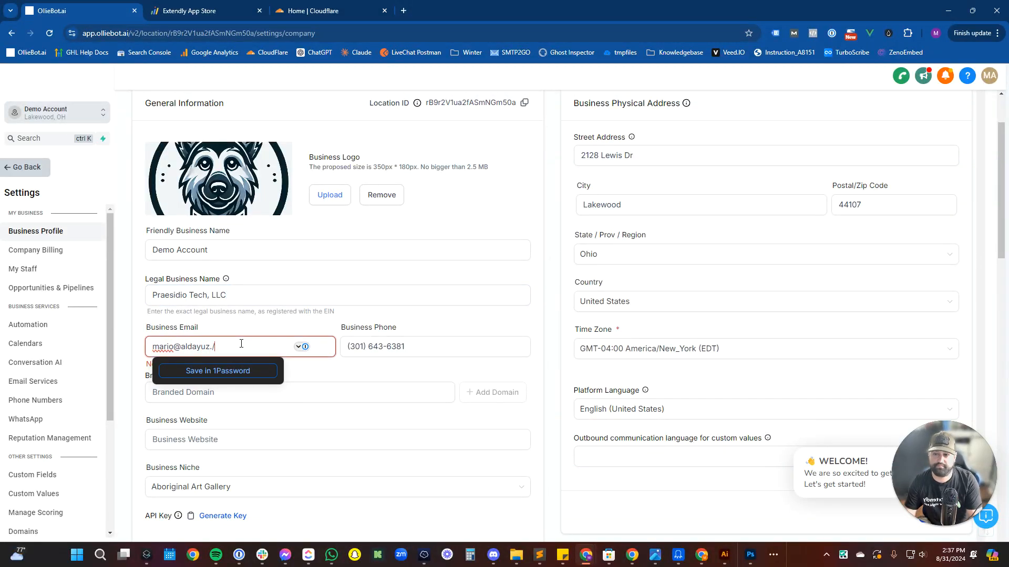
pyautogui.press('Tab')
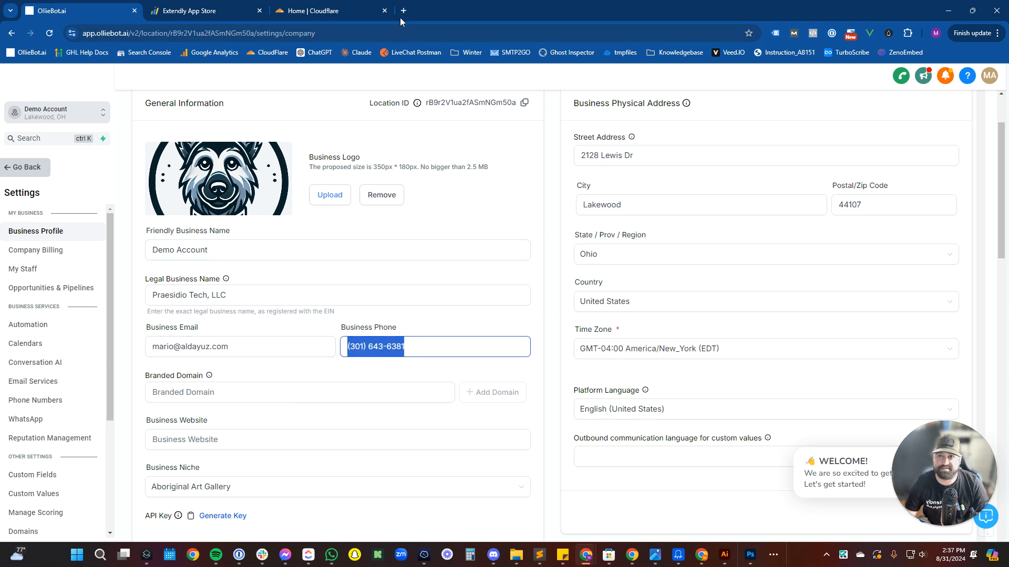
pyautogui.middleClick(97, 54)
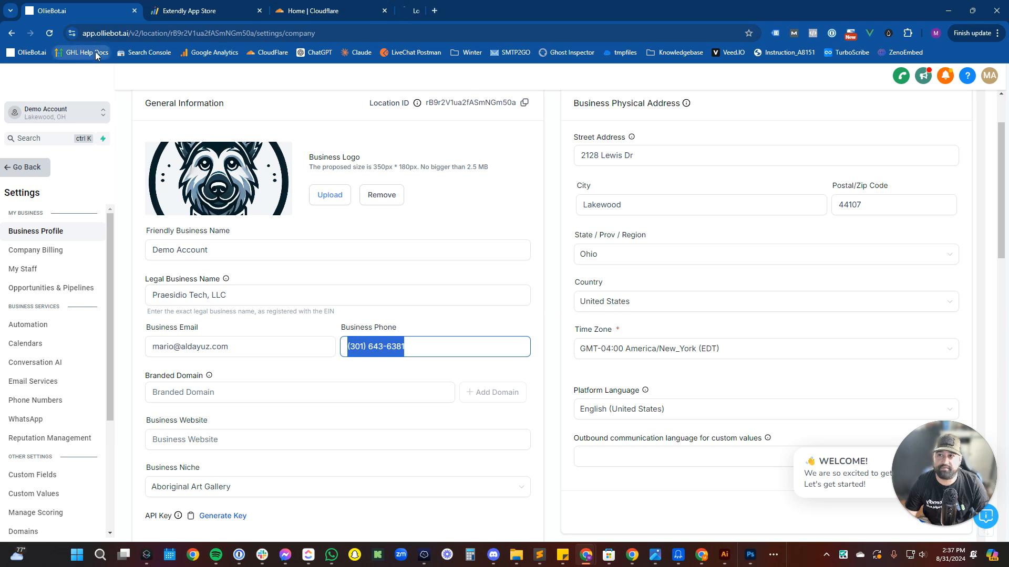
# Search the HighLevel support portal for 'merge va' and open List of Custom Values (Merge Fields).
pyautogui.click(426, 7)
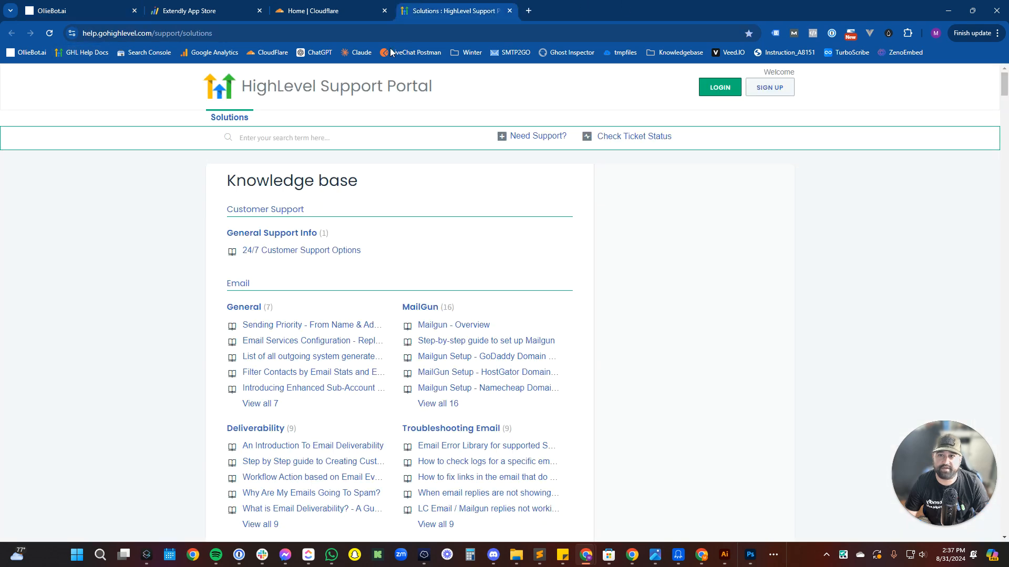
pyautogui.click(335, 140)
pyautogui.write('merge va')
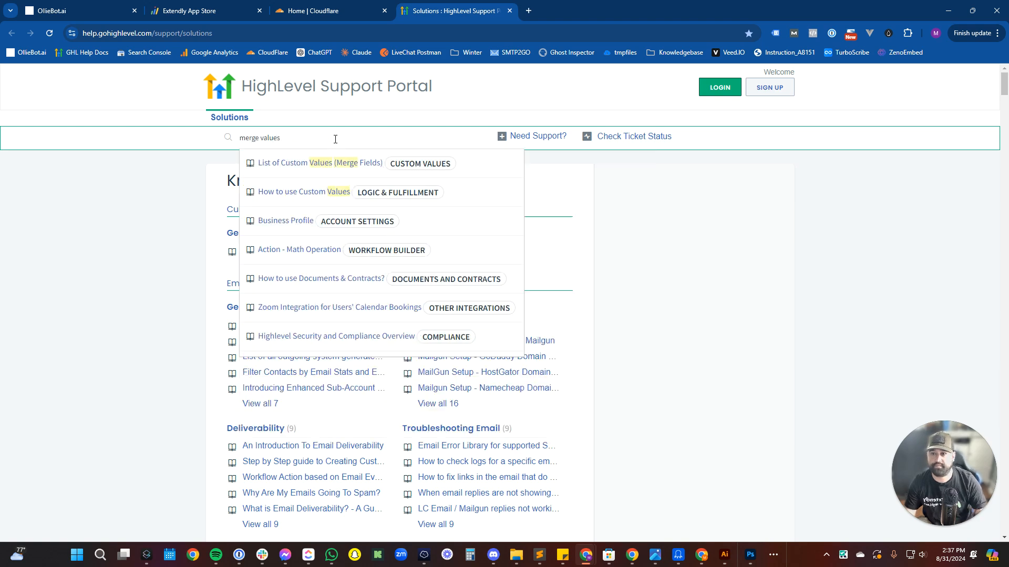
pyautogui.click(334, 164)
# Select the Account merge-field section in the article, then return to the OllieBot.ai tab.
pyautogui.scroll(-5, 380, 360)
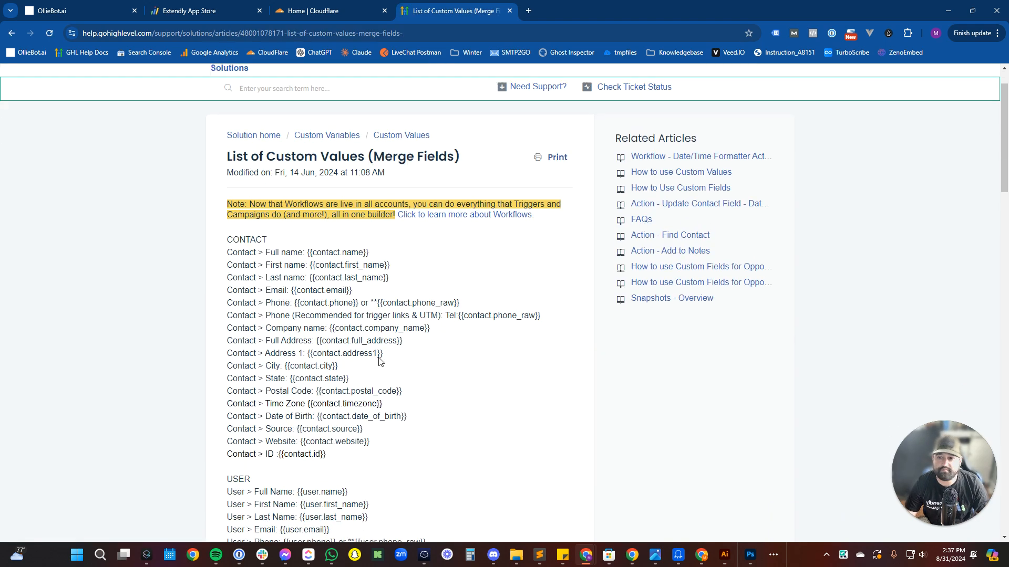
pyautogui.scroll(-15, 383, 354)
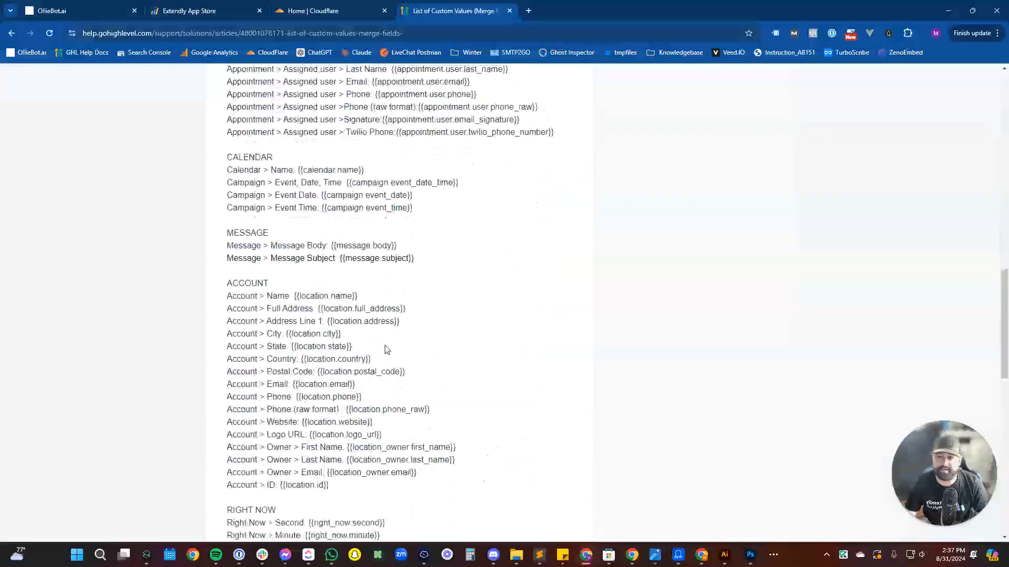
pyautogui.scroll(-8, 383, 345)
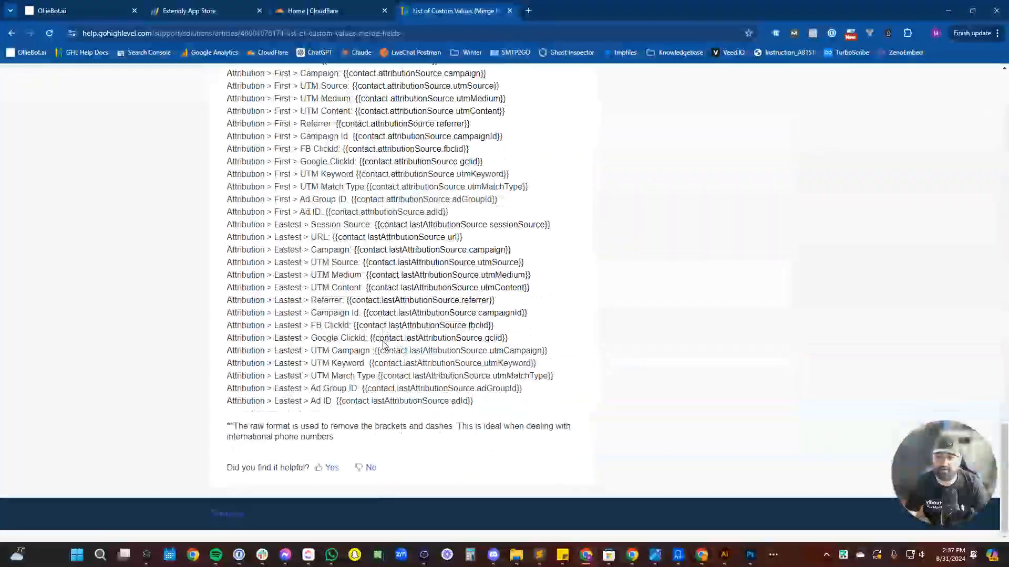
pyautogui.scroll(10, 383, 345)
pyautogui.scroll(3, 382, 342)
pyautogui.scroll(-1, 380, 337)
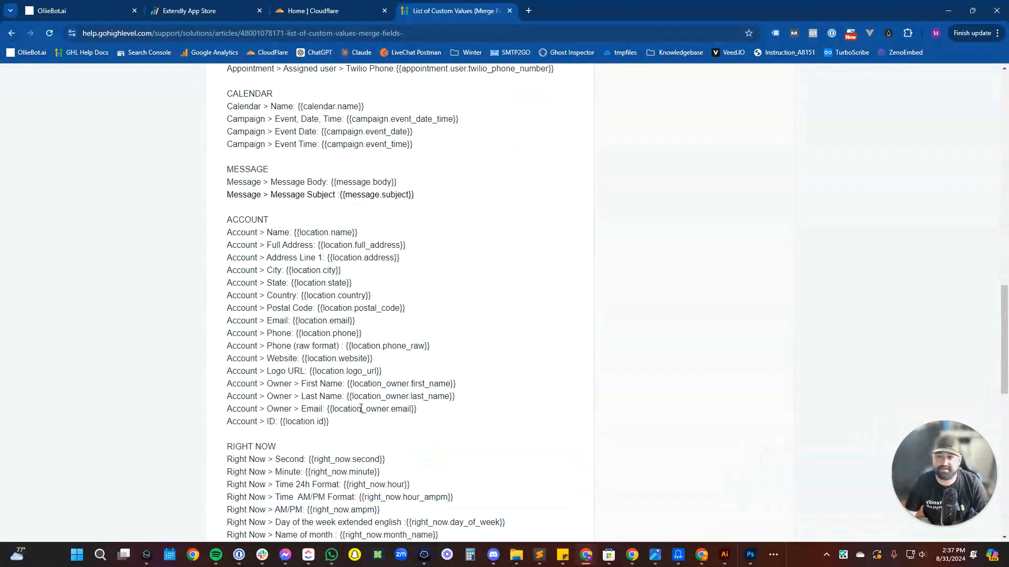
pyautogui.moveTo(361, 424); pyautogui.dragTo(219, 236)
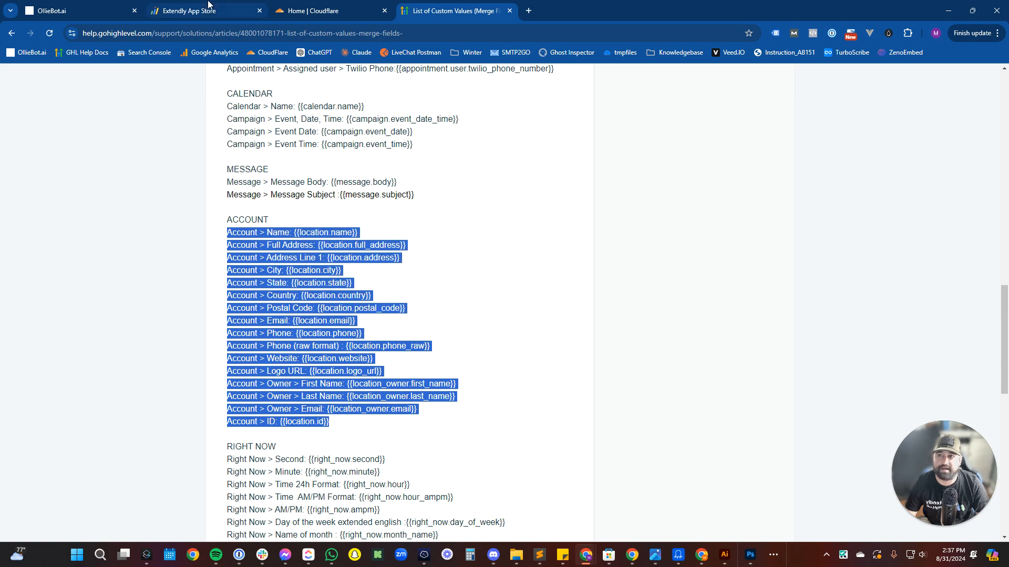
pyautogui.click(89, 10)
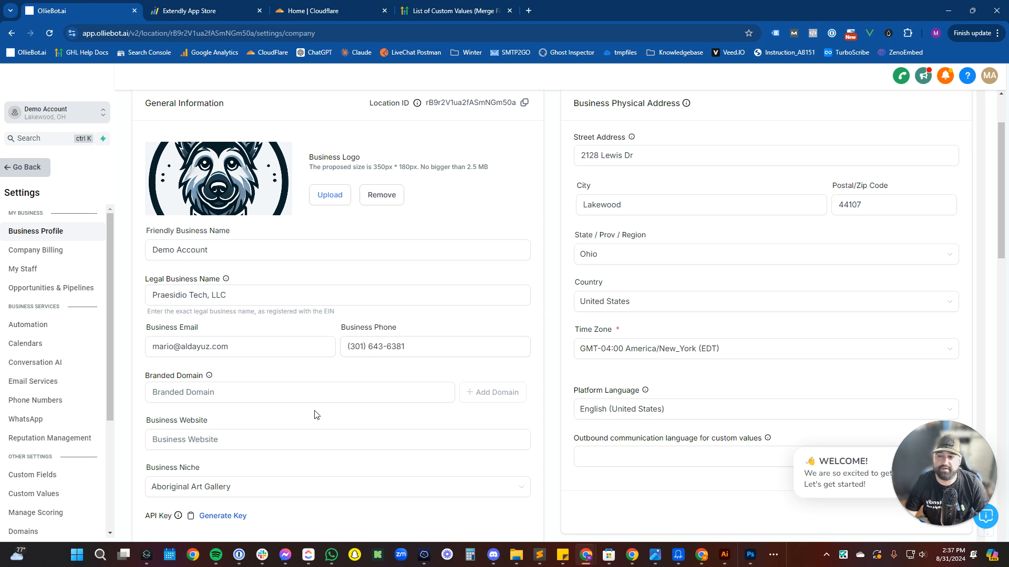
# Enter the owner's website URL in the Business Website field.
pyautogui.click(308, 392)
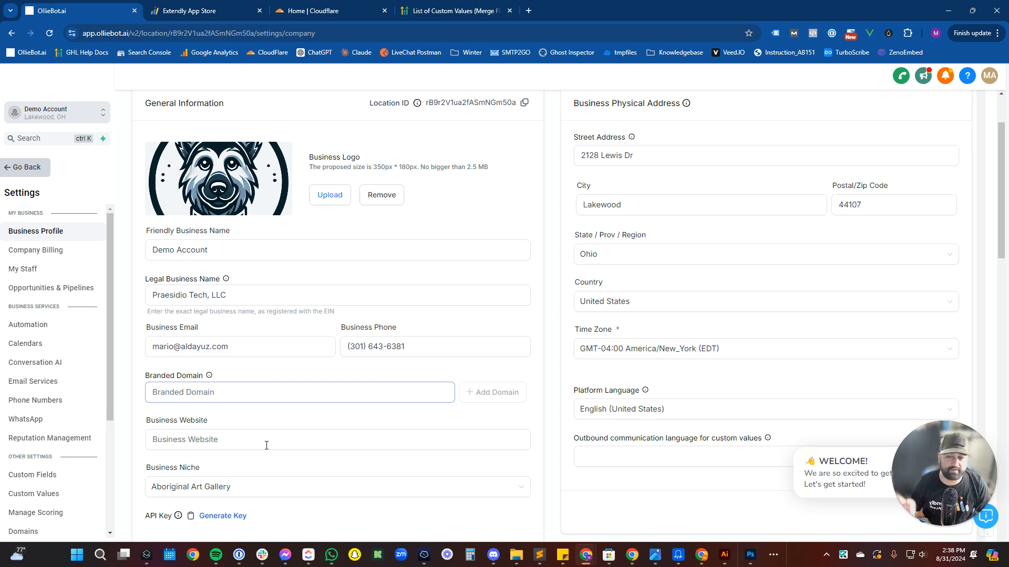
pyautogui.click(254, 435)
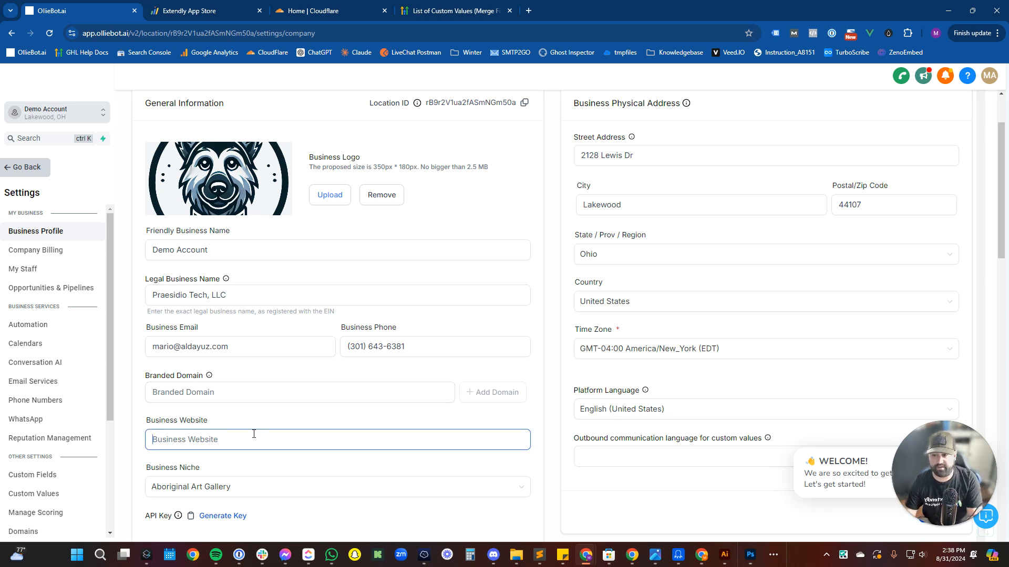
pyautogui.write('th')
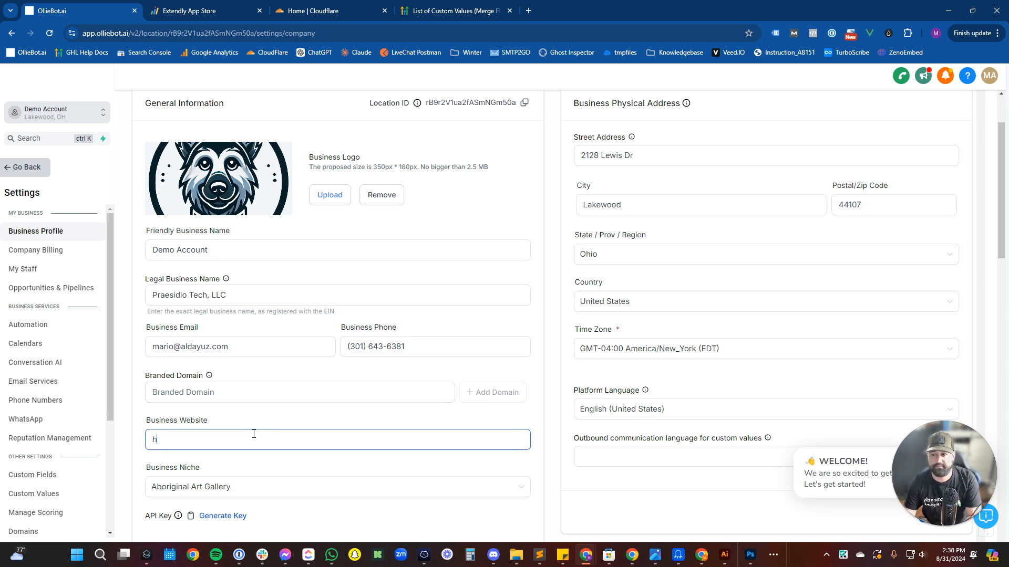
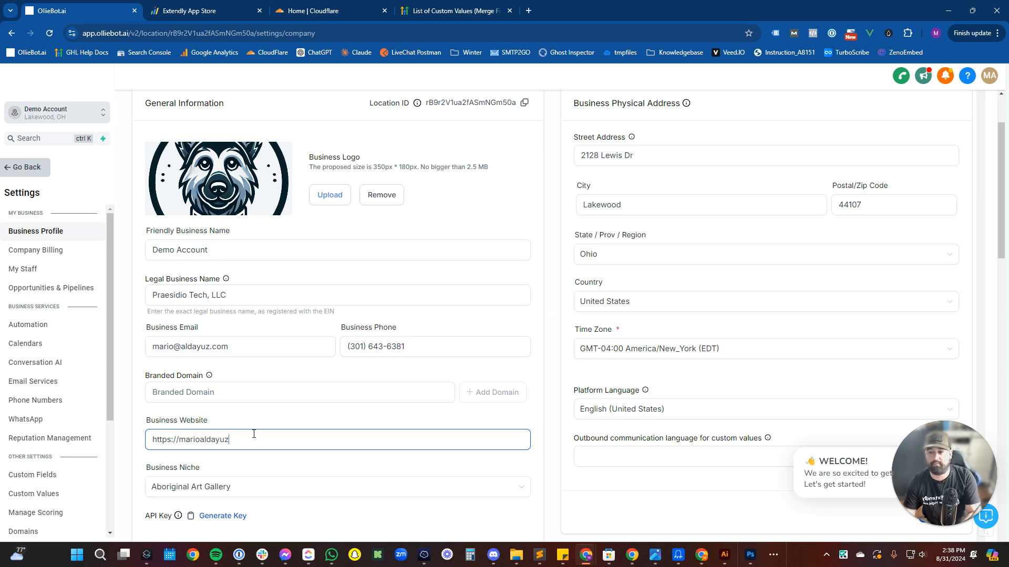
pyautogui.write('.')
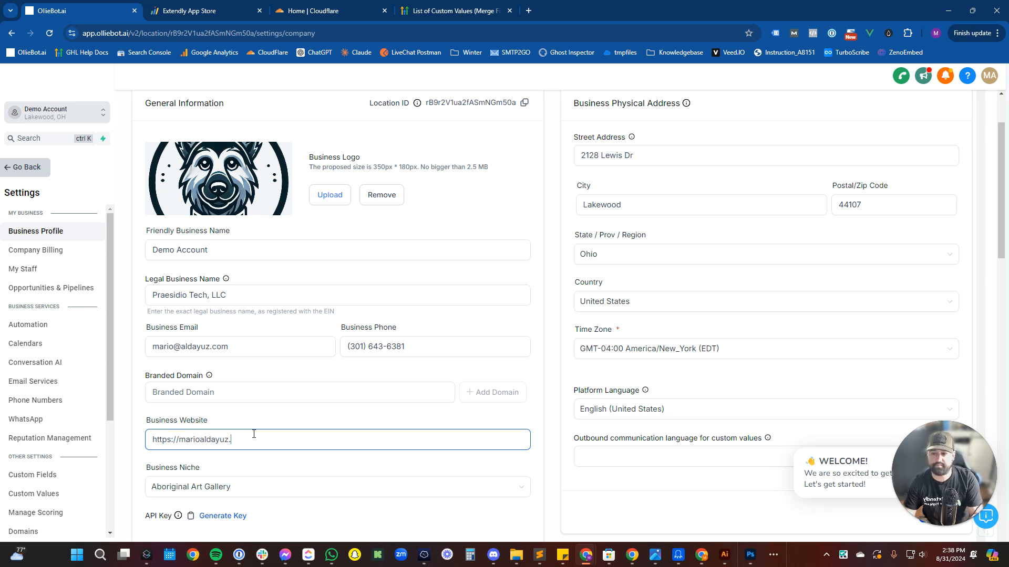
pyautogui.write('com')
pyautogui.scroll(-2, 257, 437)
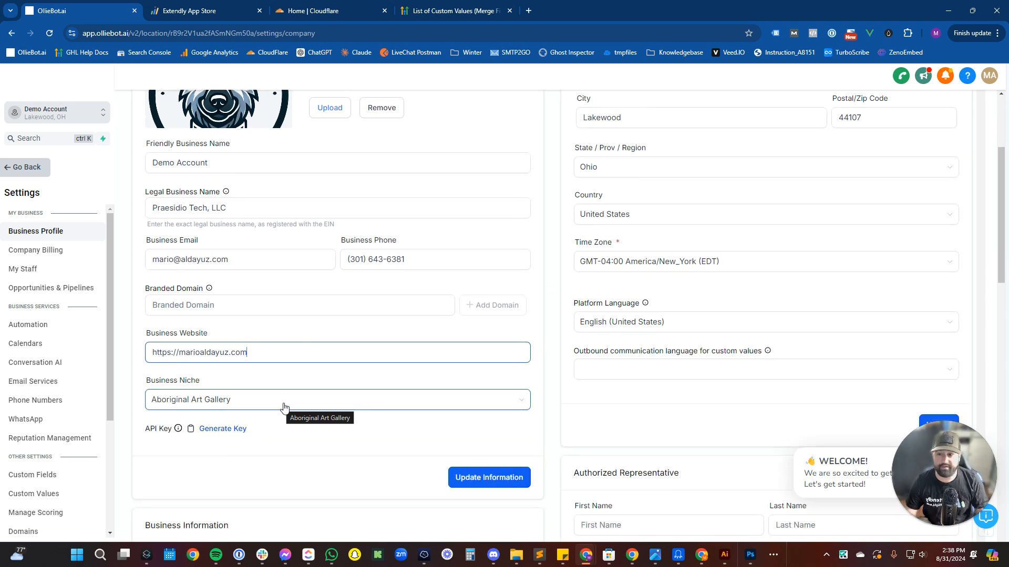
# Set the Business Niche to Marketing Consultant.
pyautogui.click(284, 407)
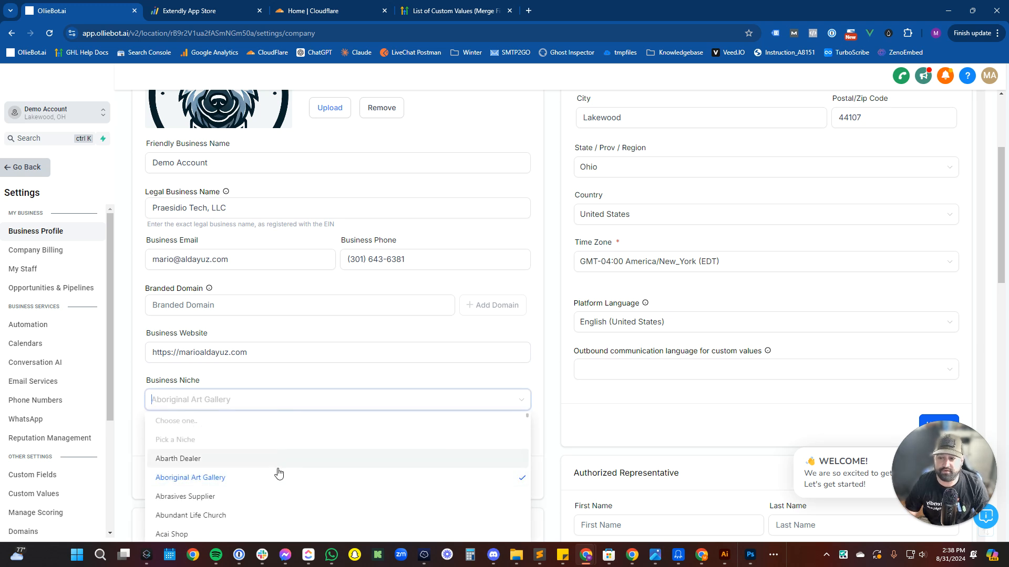
pyautogui.scroll(-2, 277, 473)
pyautogui.scroll(-2, 278, 473)
pyautogui.write('m')
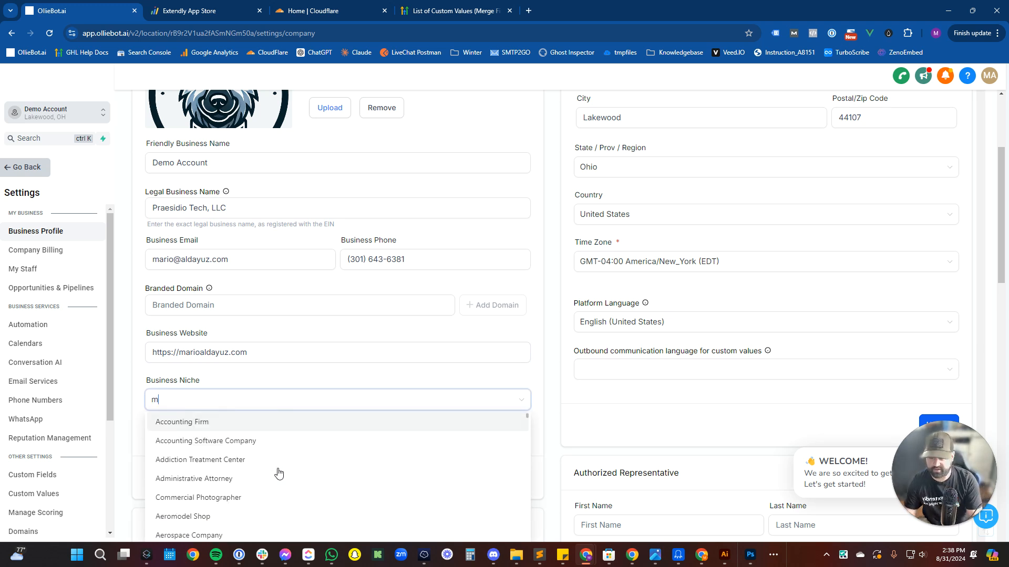
pyautogui.write('arketing')
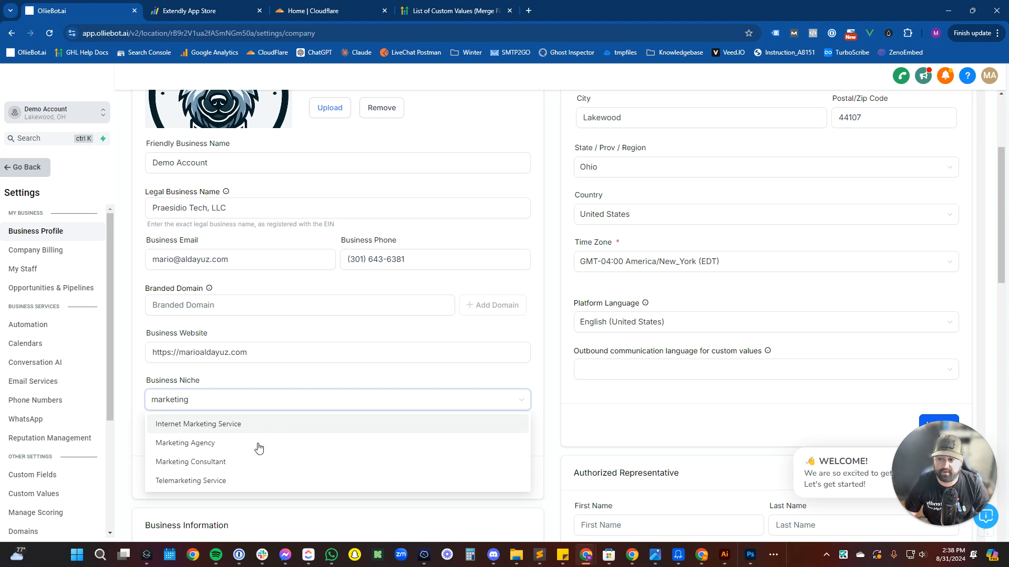
pyautogui.click(255, 467)
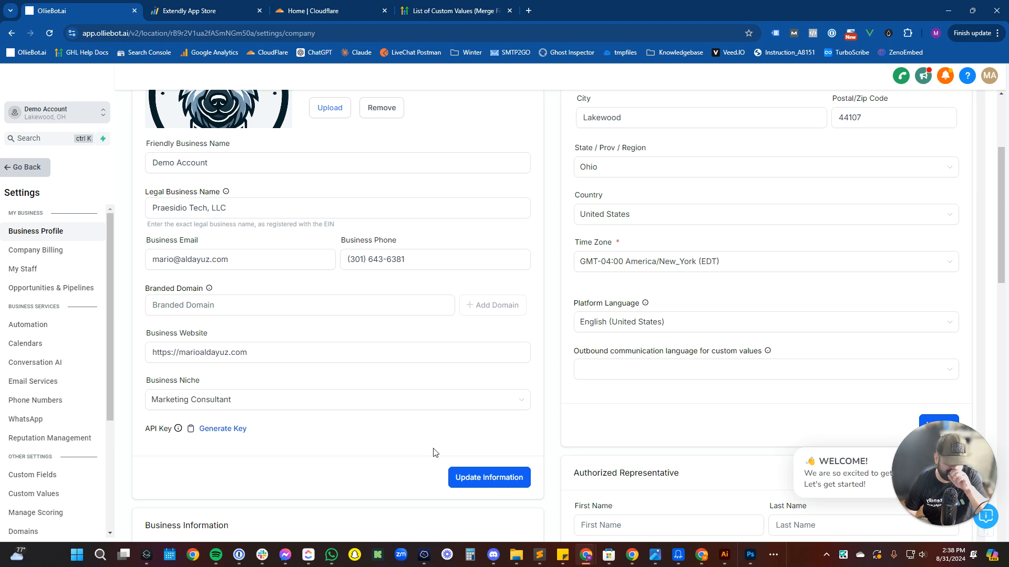
# Set outbound communication language to English (United States) and save the business information and address settings.
pyautogui.click(603, 369)
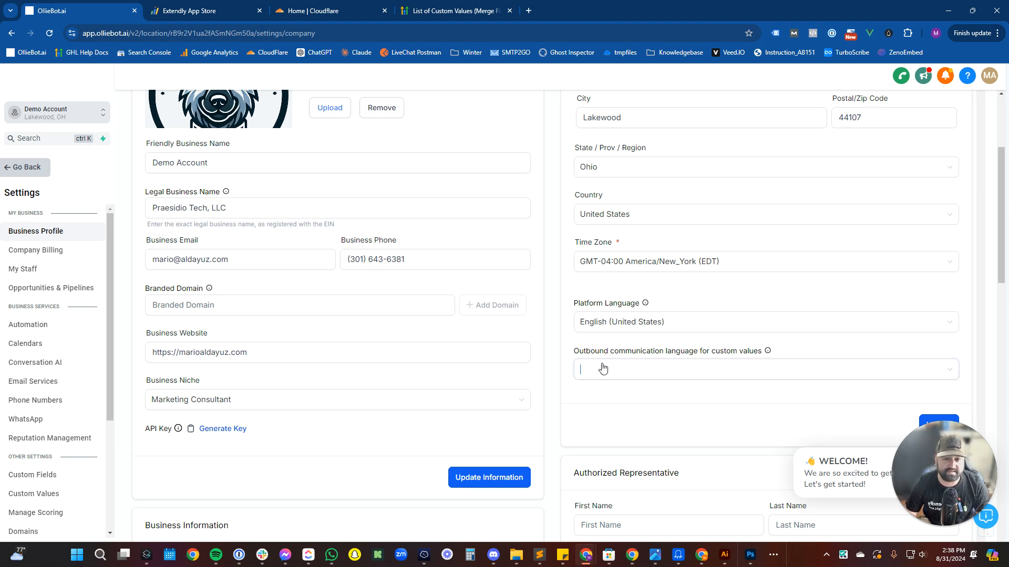
pyautogui.click(622, 395)
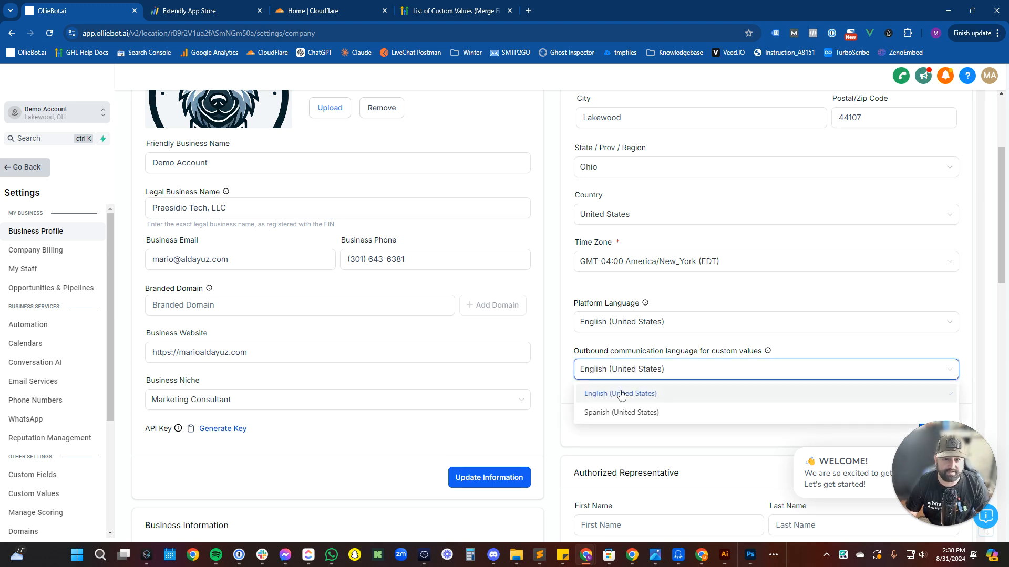
pyautogui.click(616, 326)
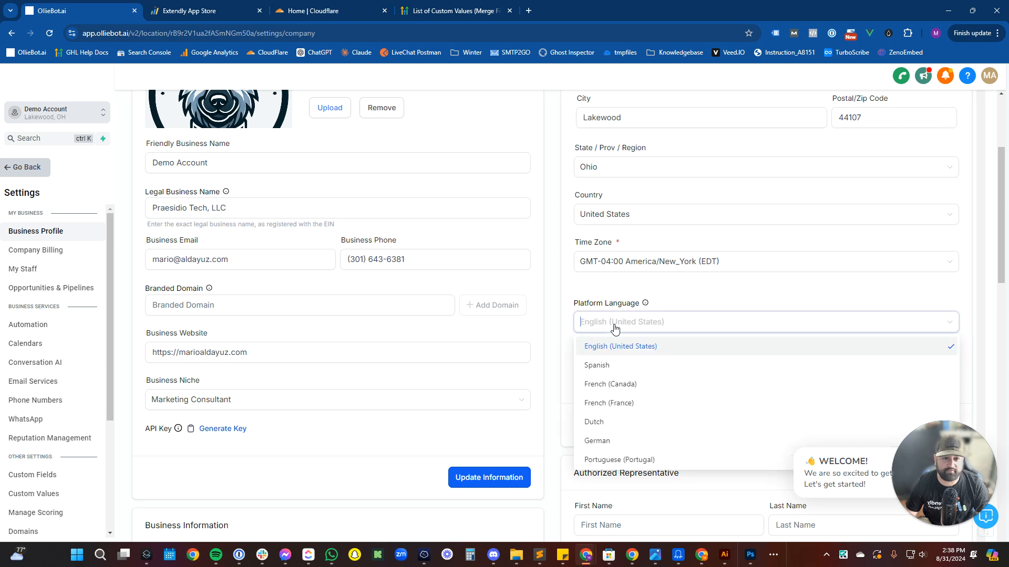
pyautogui.click(448, 420)
pyautogui.click(462, 478)
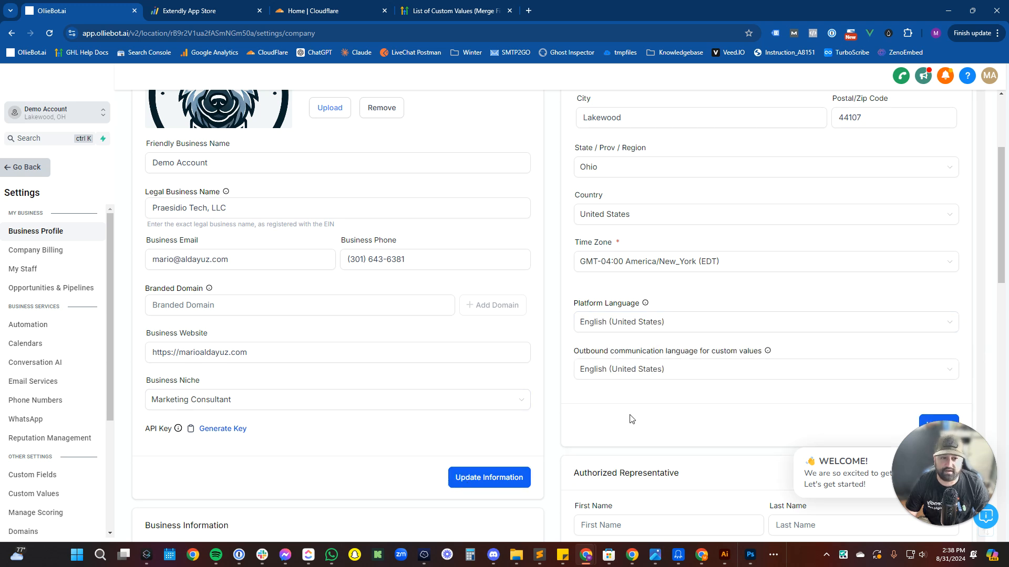
pyautogui.scroll(-2, 633, 420)
pyautogui.click(939, 341)
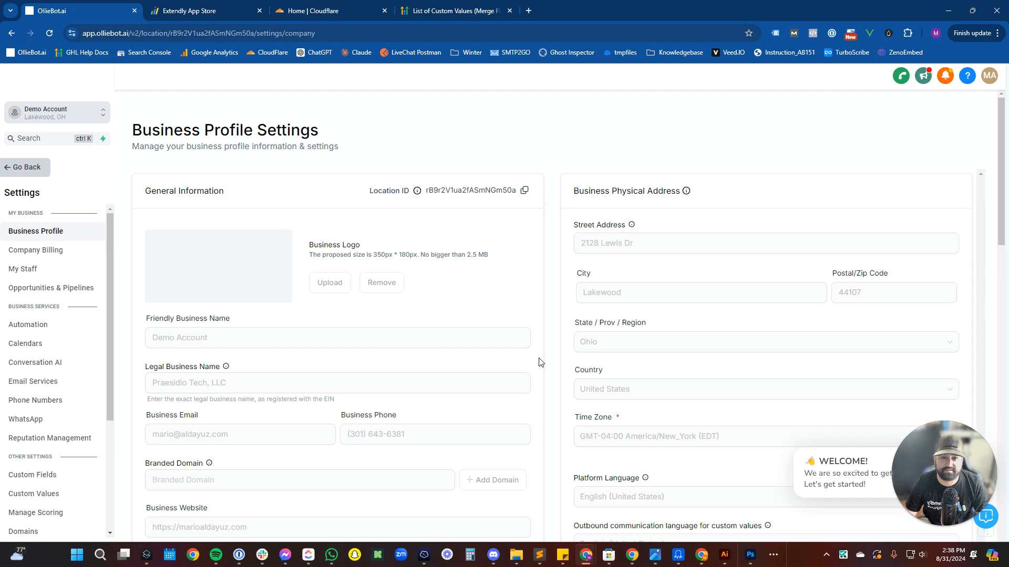
# Set Business Type to LLC/Sole-Proprietorship and Business Industry to Online.
pyautogui.scroll(-2, 539, 361)
pyautogui.scroll(-1, 692, 376)
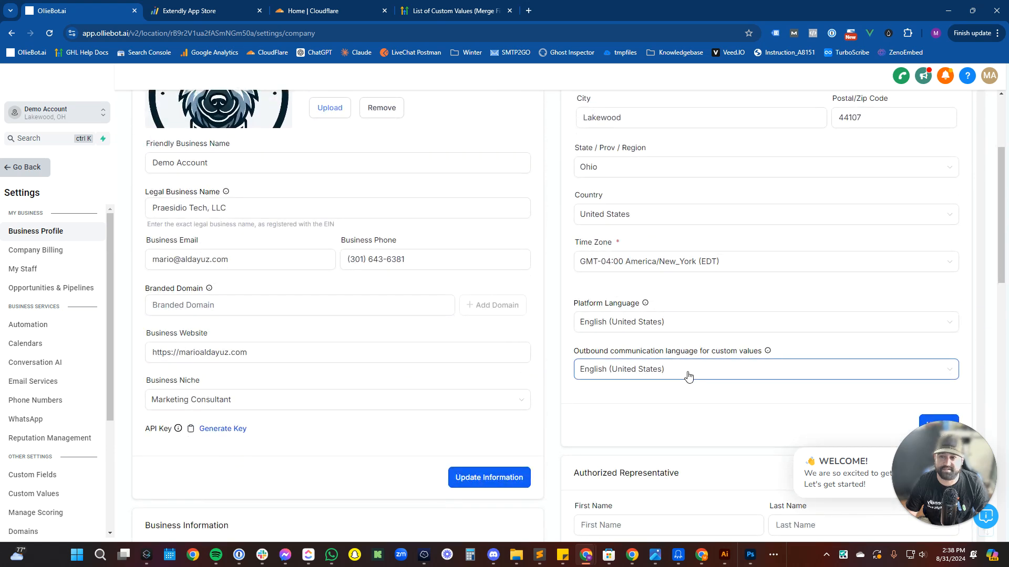
pyautogui.scroll(-3, 689, 377)
pyautogui.scroll(-1, 688, 377)
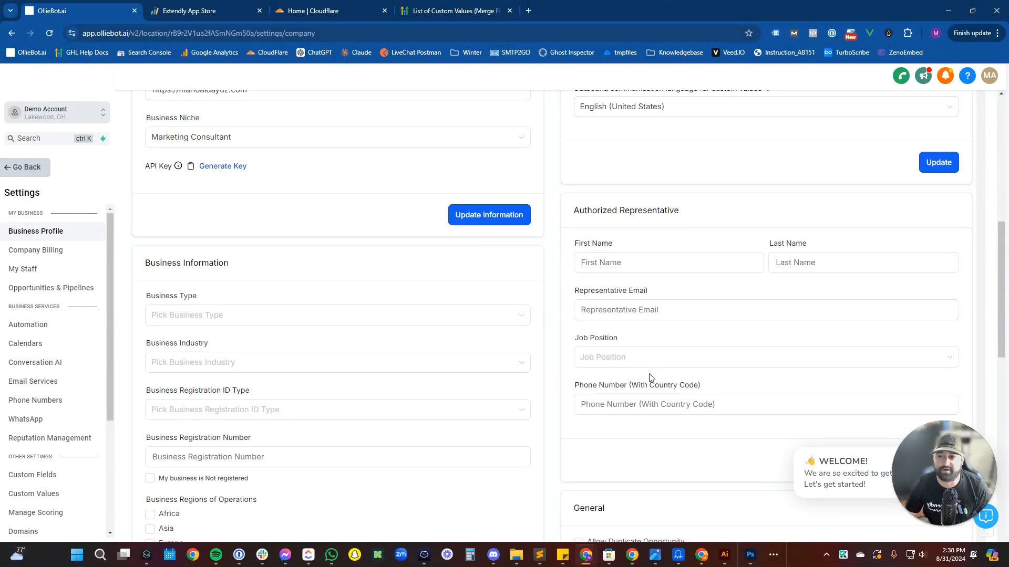
pyautogui.scroll(-2, 649, 379)
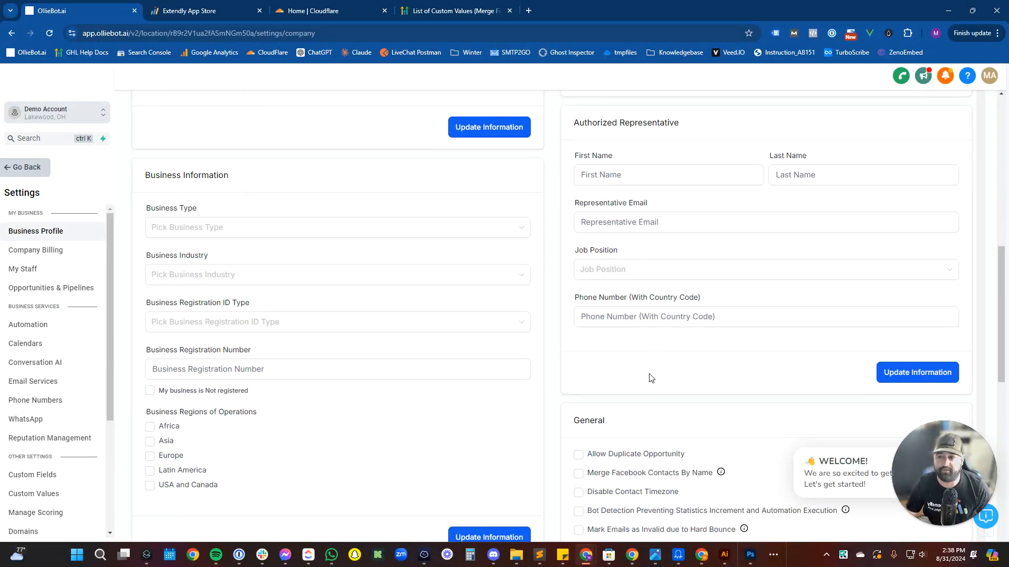
pyautogui.click(322, 235)
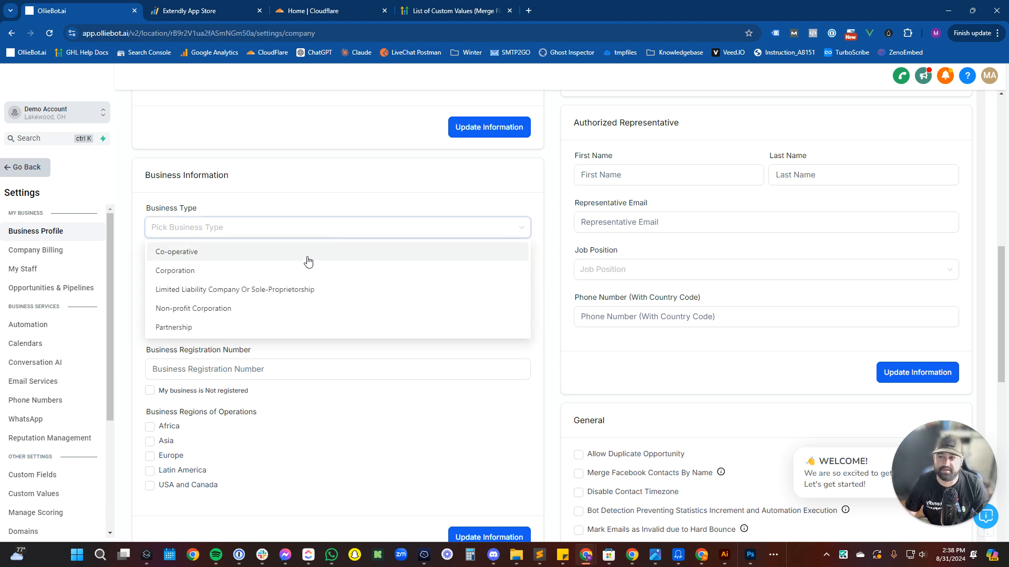
pyautogui.click(286, 292)
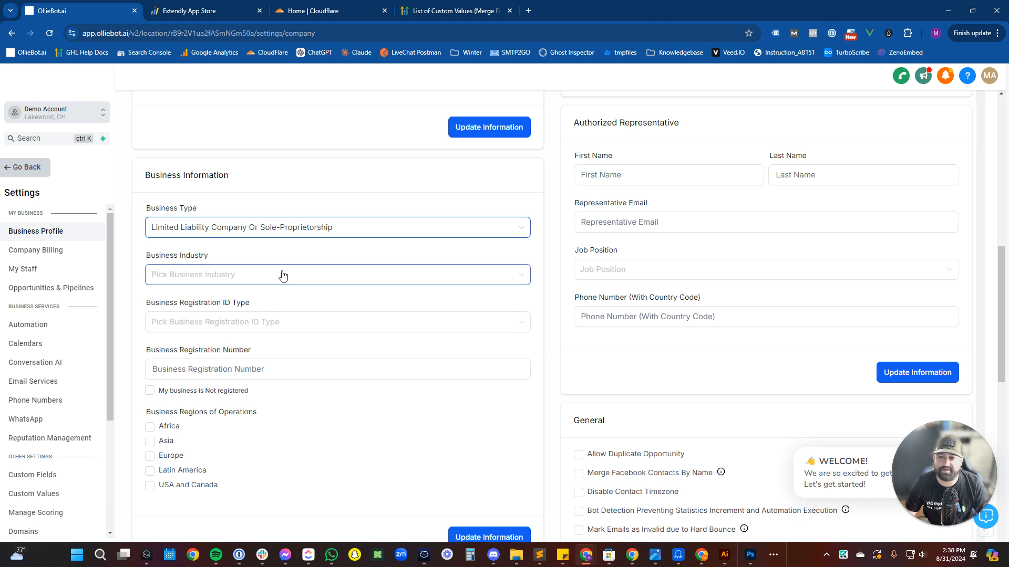
pyautogui.click(283, 275)
pyautogui.scroll(-6, 272, 343)
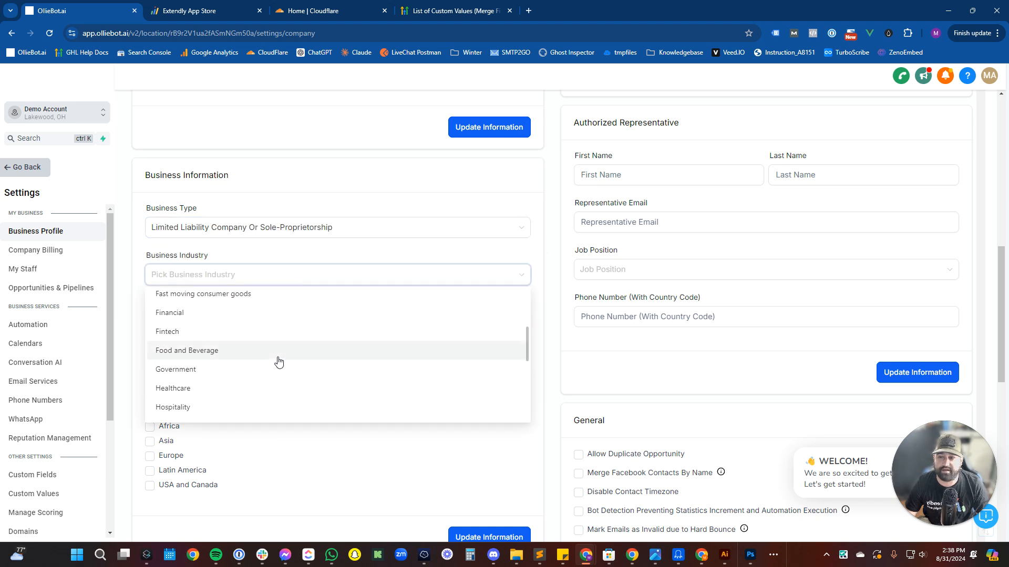
pyautogui.click(277, 327)
# Choose EIN as the ID type, enter the registration number, and tick USA and Canada.
pyautogui.click(278, 329)
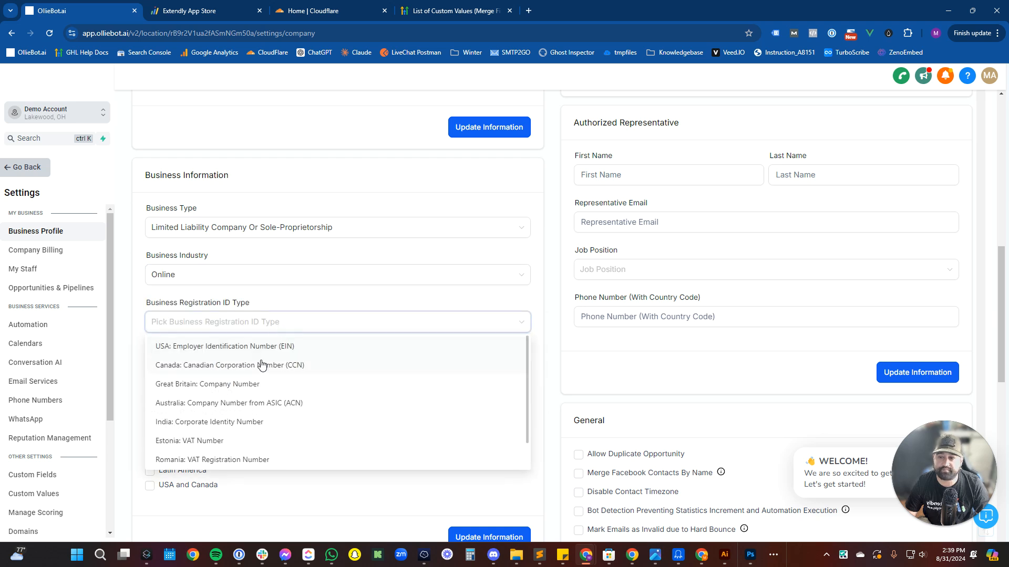
pyautogui.click(268, 346)
pyautogui.click(270, 369)
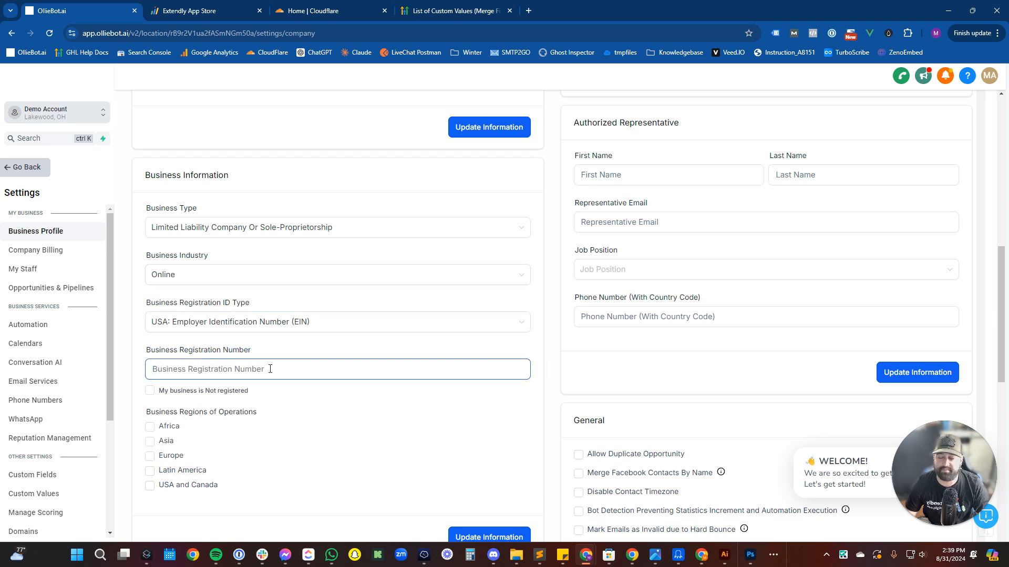
pyautogui.write('93-12345678')
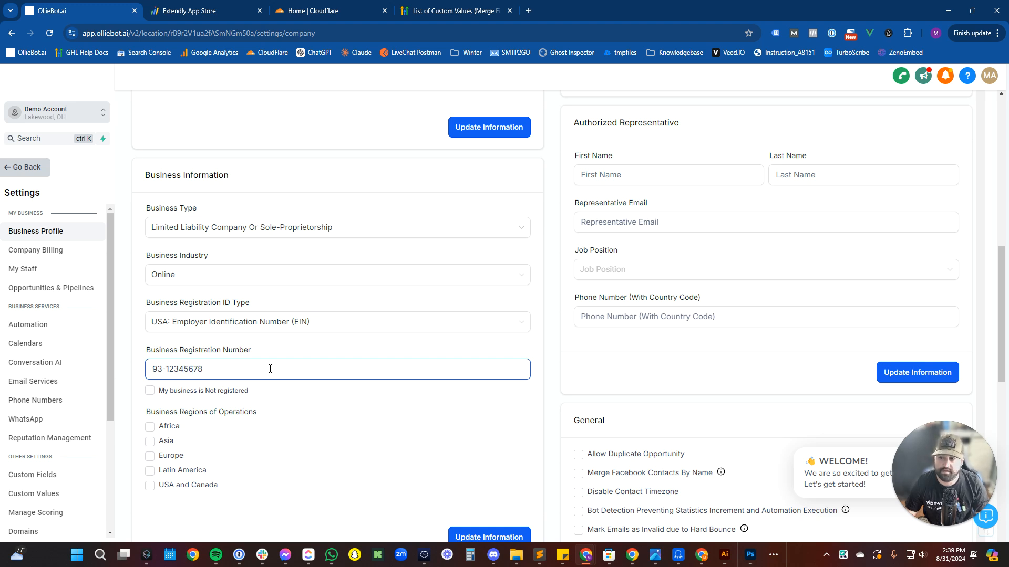
pyautogui.click(309, 407)
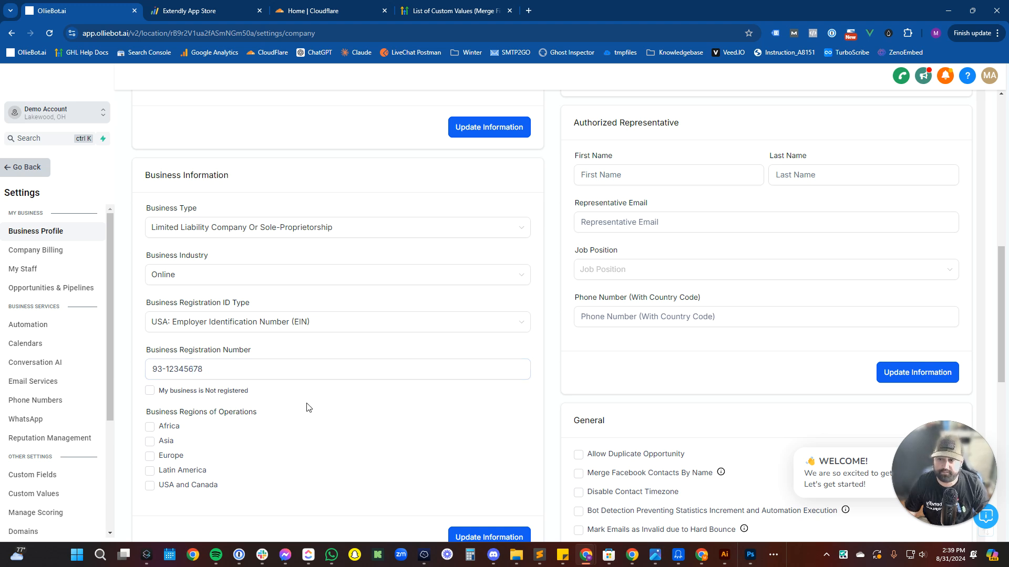
pyautogui.scroll(-2, 395, 475)
pyautogui.click(188, 399)
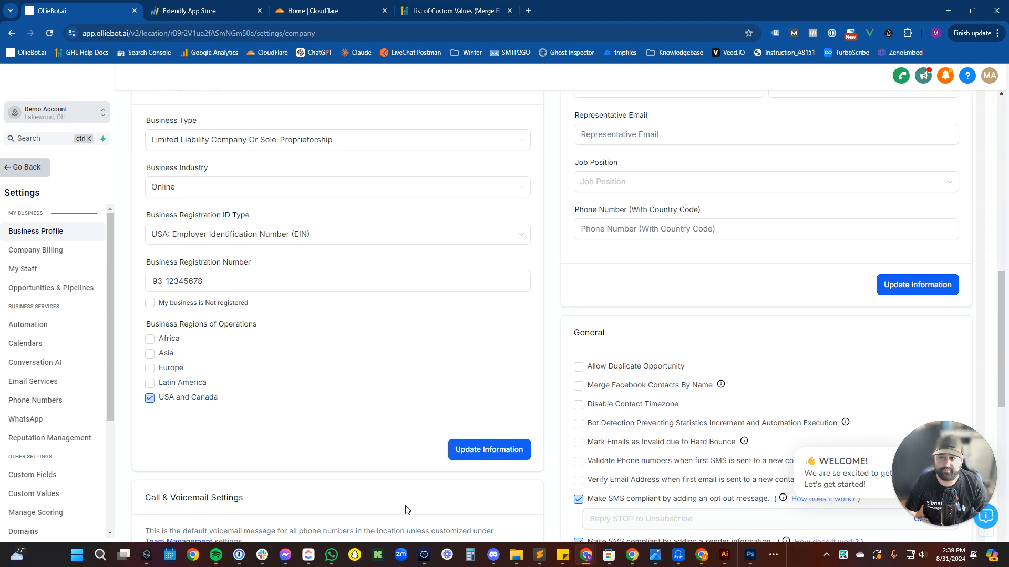
# Tick Merge Facebook Contacts By Name, Mark Emails Invalid on Hard Bounce, Validate Phone numbers, and Verify Email Address.
pyautogui.scroll(-2, 421, 425)
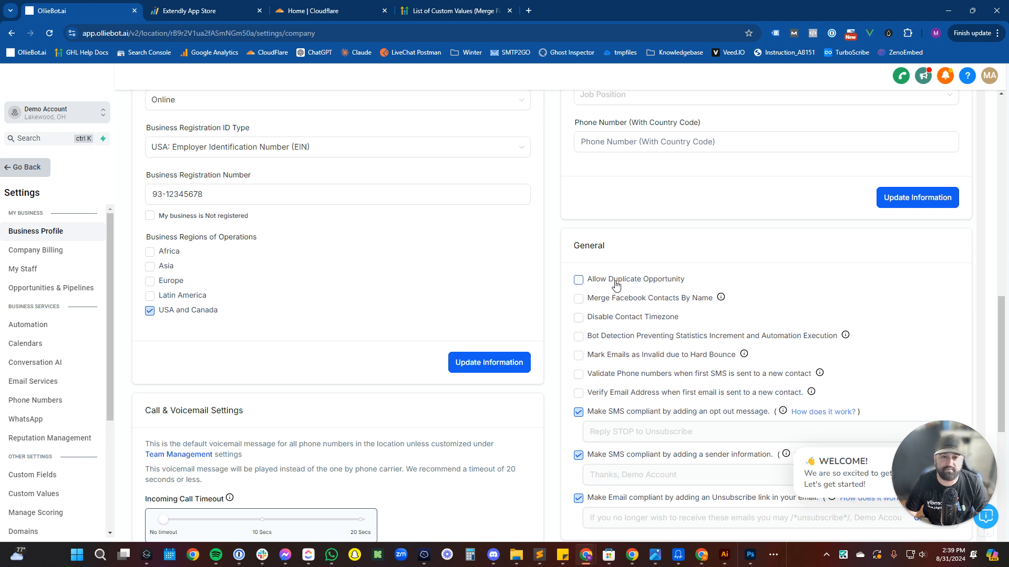
pyautogui.click(611, 304)
pyautogui.click(605, 359)
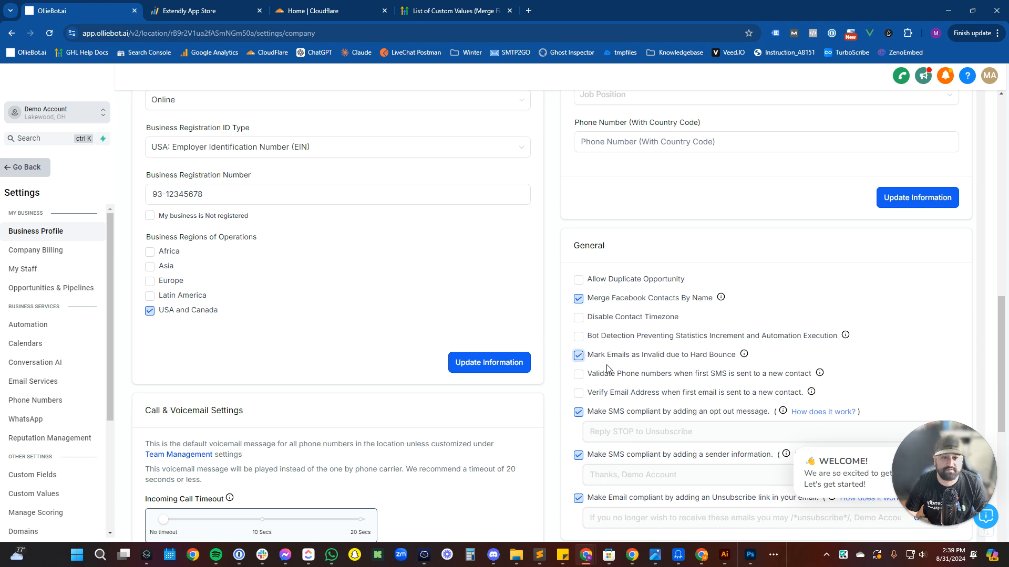
pyautogui.click(609, 374)
pyautogui.click(608, 394)
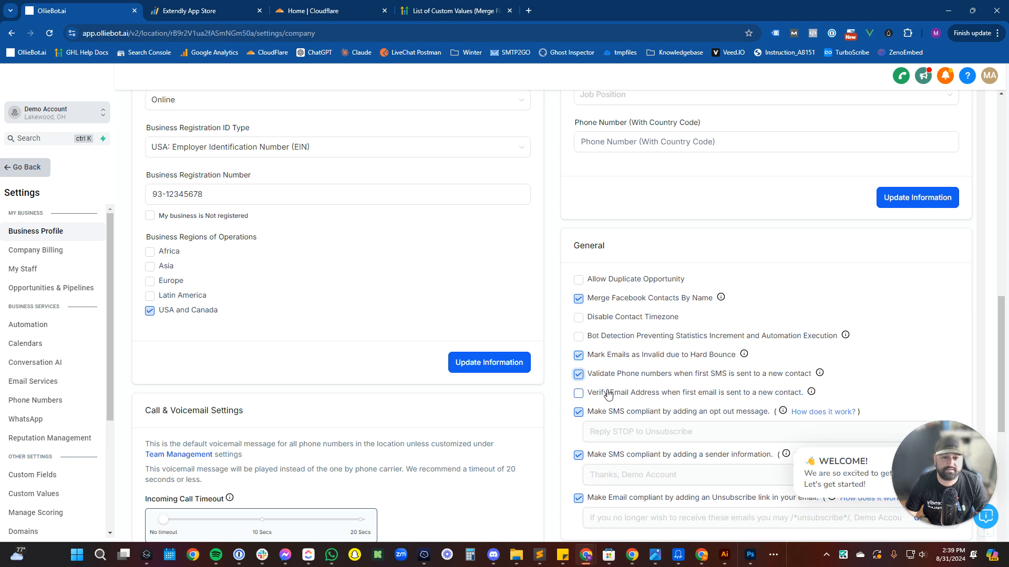
pyautogui.scroll(-2, 608, 394)
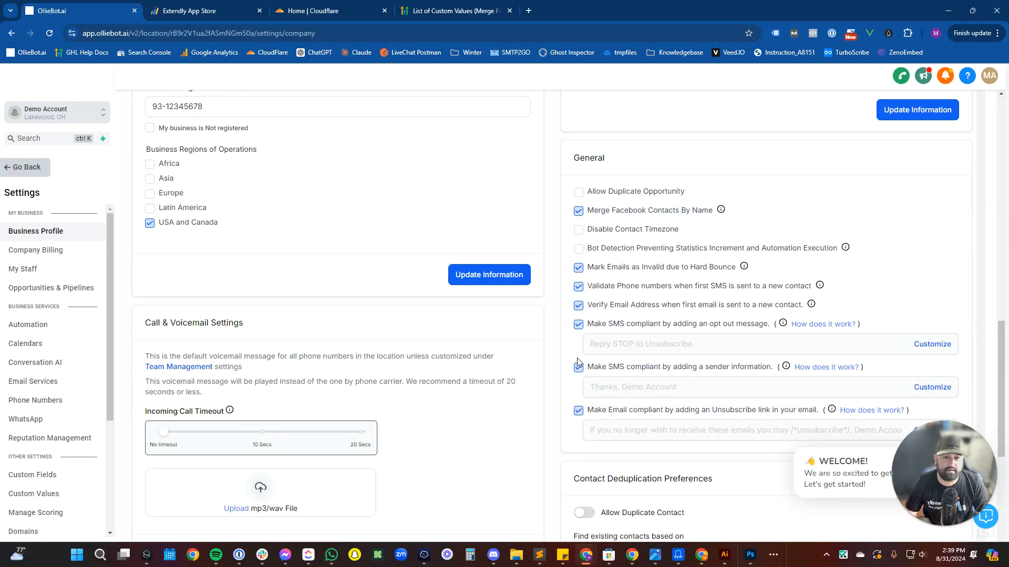
pyautogui.scroll(-4, 604, 383)
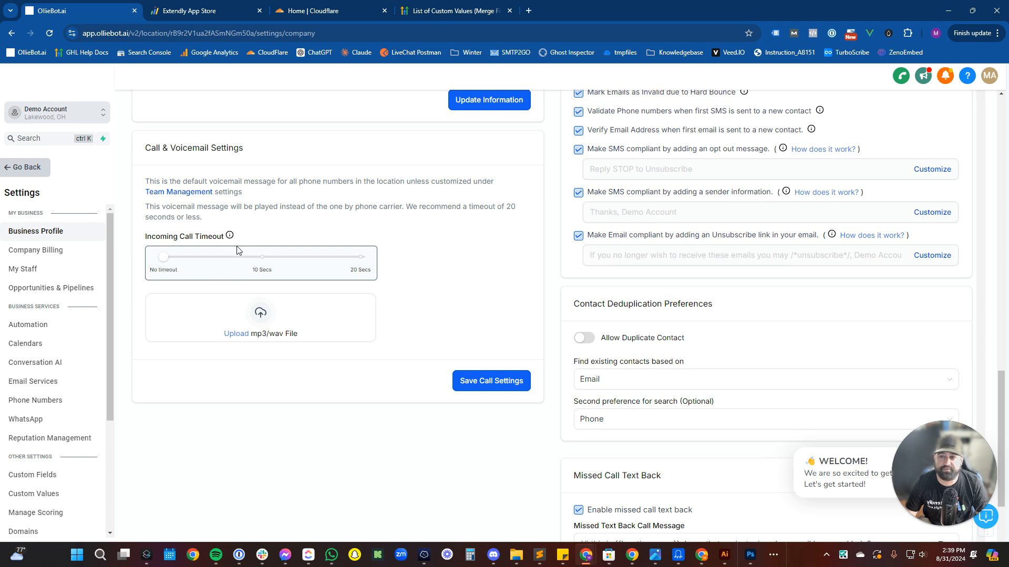
# Set the incoming call timeout to 10 seconds and save the call settings.
pyautogui.click(264, 261)
pyautogui.scroll(-2, 523, 349)
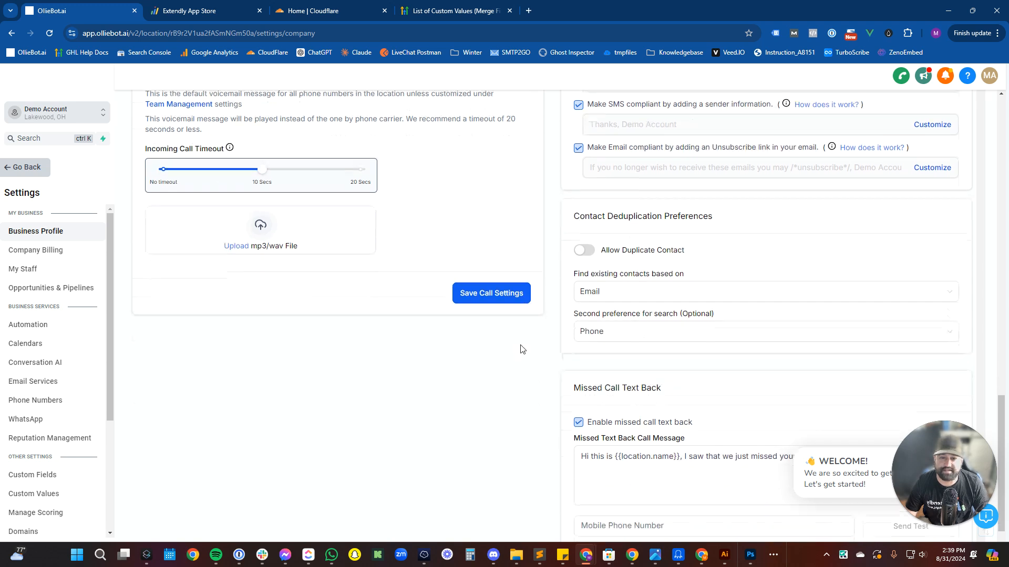
pyautogui.click(494, 294)
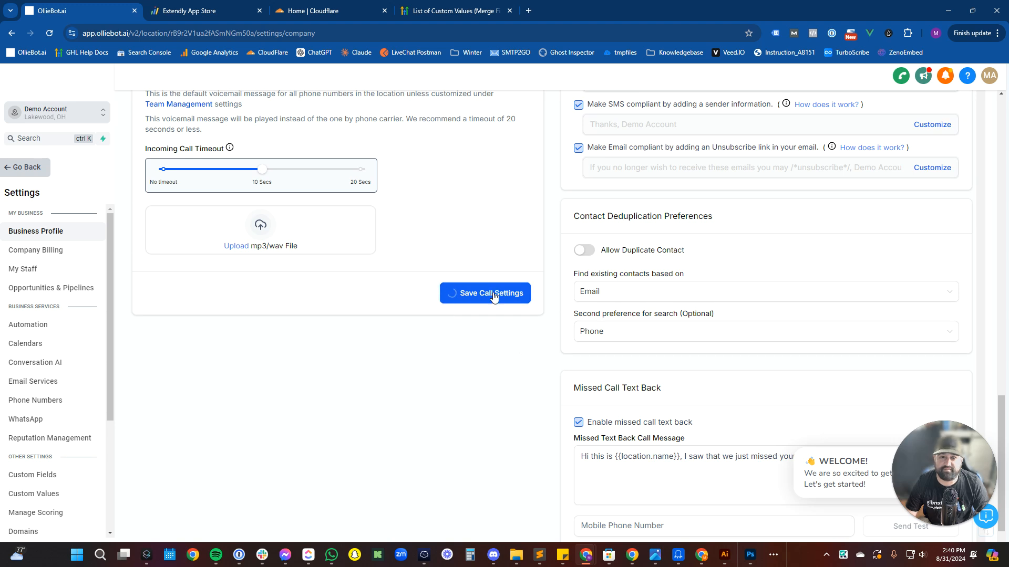
# Disable missed call text back, save those settings, and return to the Business Profile top.
pyautogui.scroll(-2, 541, 319)
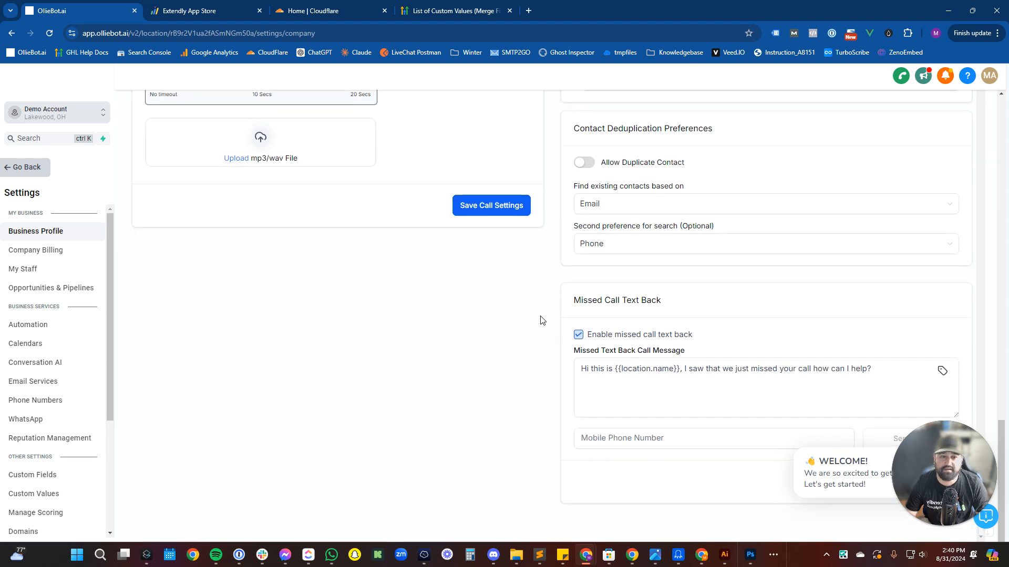
pyautogui.click(578, 332)
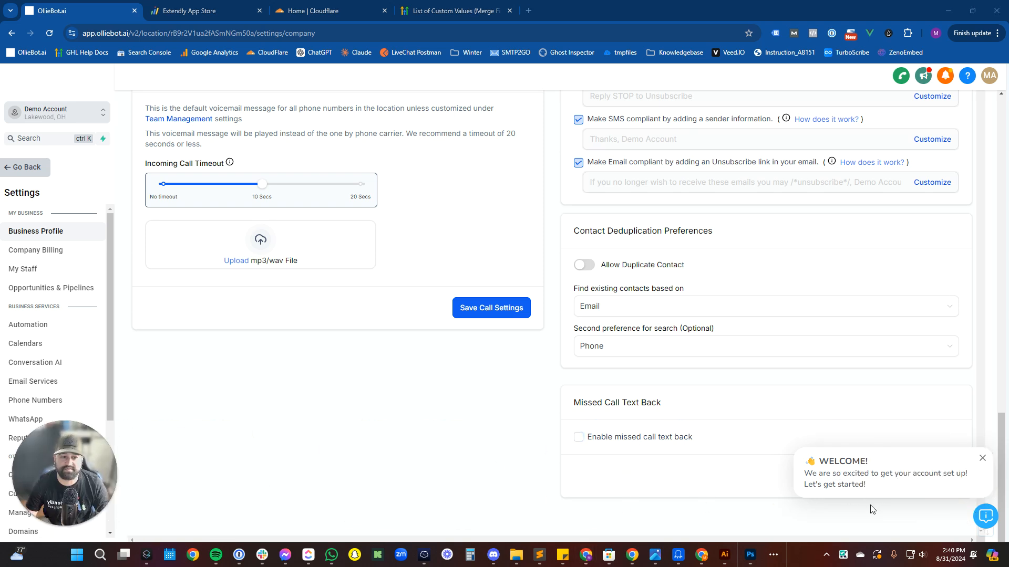
pyautogui.click(982, 460)
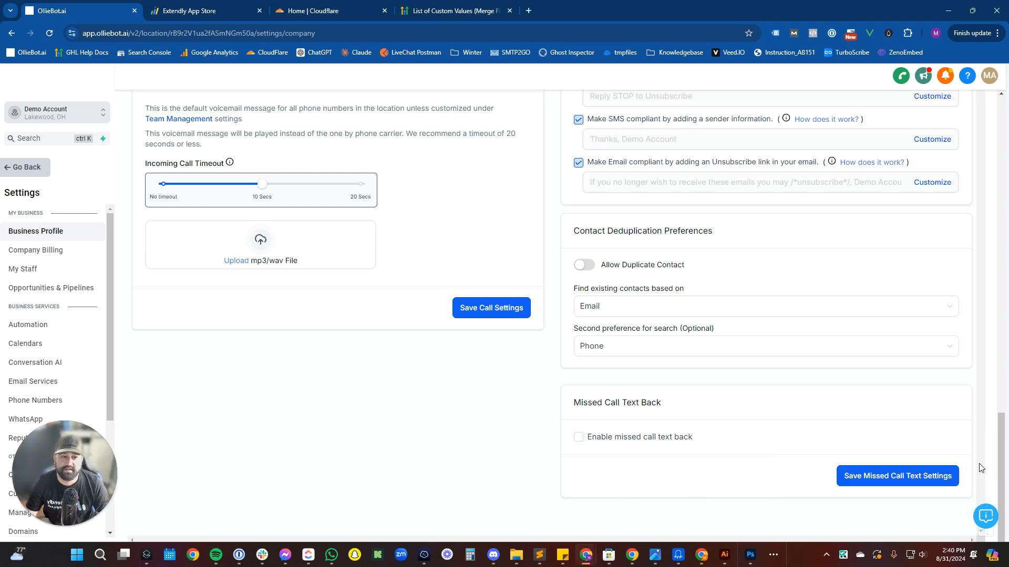
pyautogui.click(881, 476)
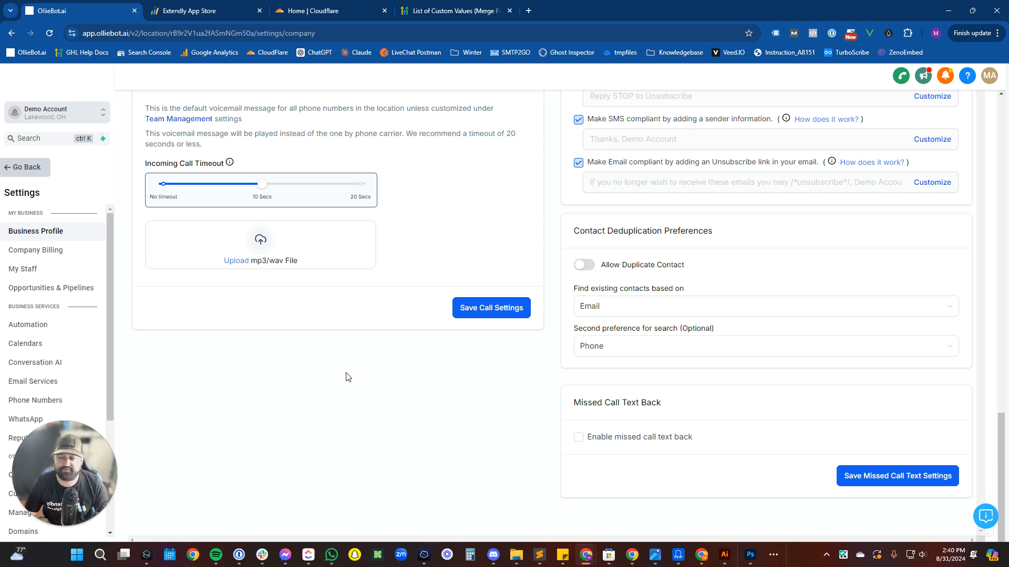
pyautogui.moveTo(81, 480); pyautogui.dragTo(961, 480)
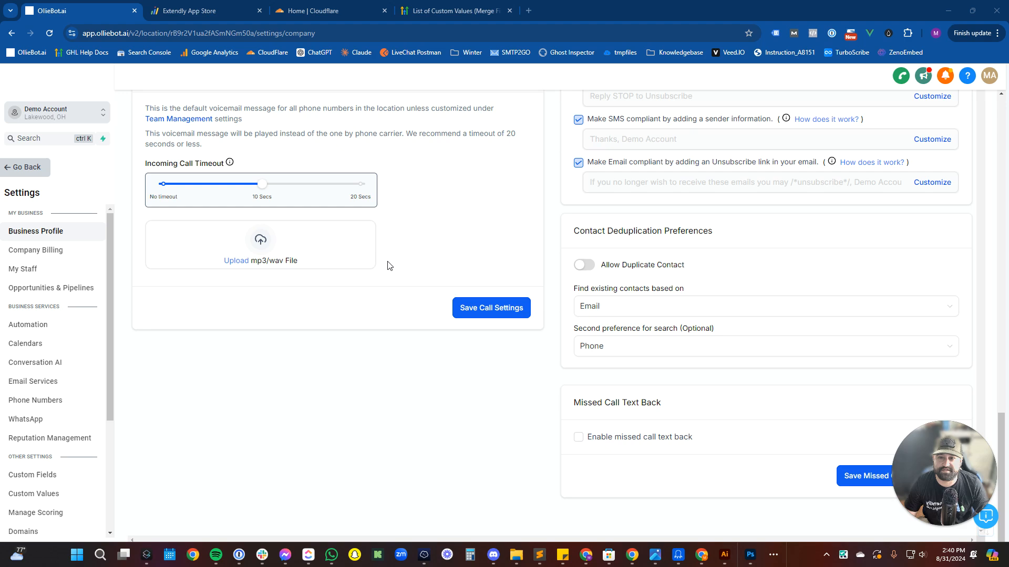
pyautogui.scroll(8, 402, 276)
pyautogui.scroll(8, 402, 276)
pyautogui.scroll(3, 439, 289)
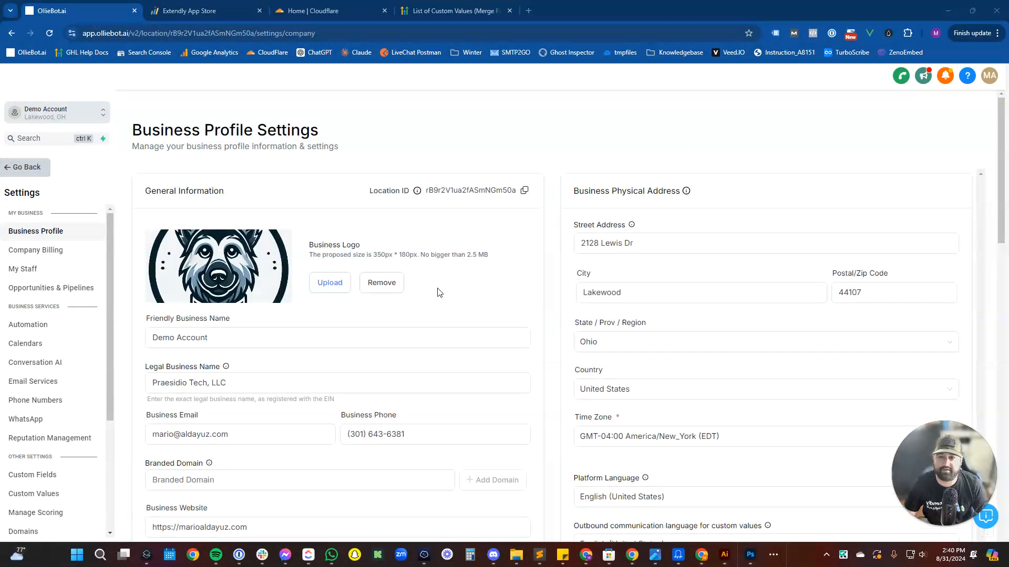
pyautogui.scroll(-2, 434, 286)
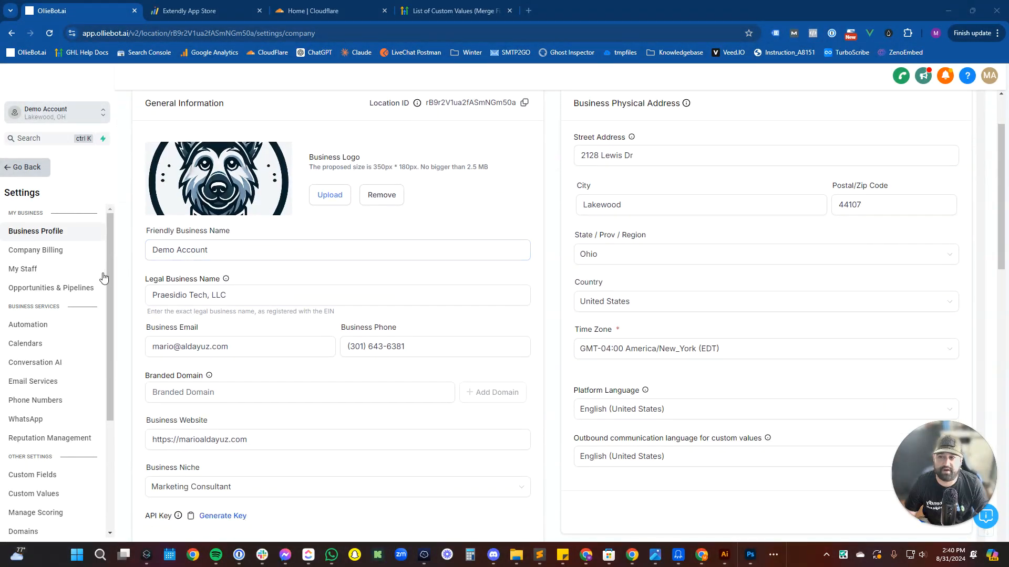
# Go to Company Billing and review the $0 credit balance.
pyautogui.click(66, 252)
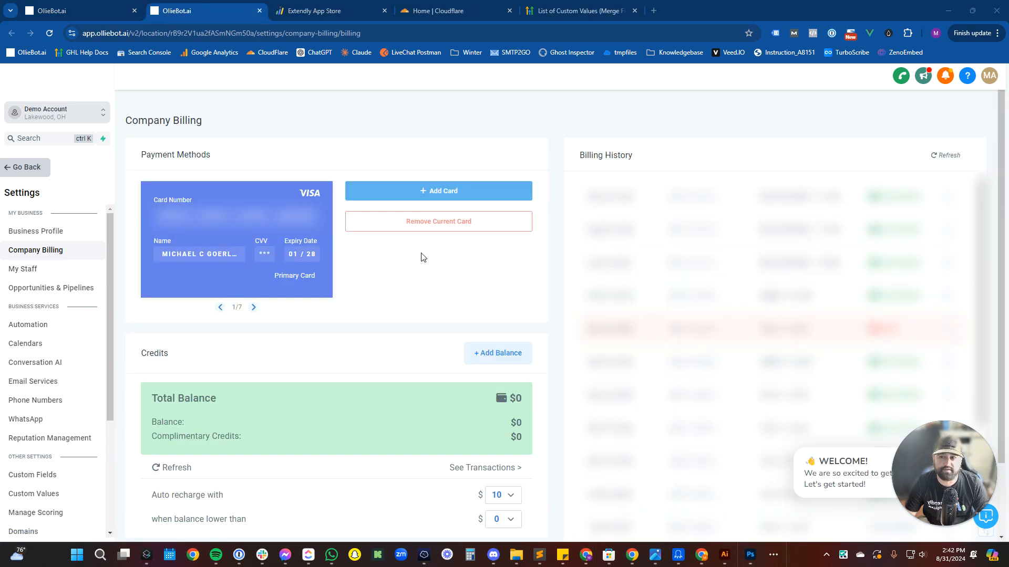
pyautogui.scroll(-2, 366, 321)
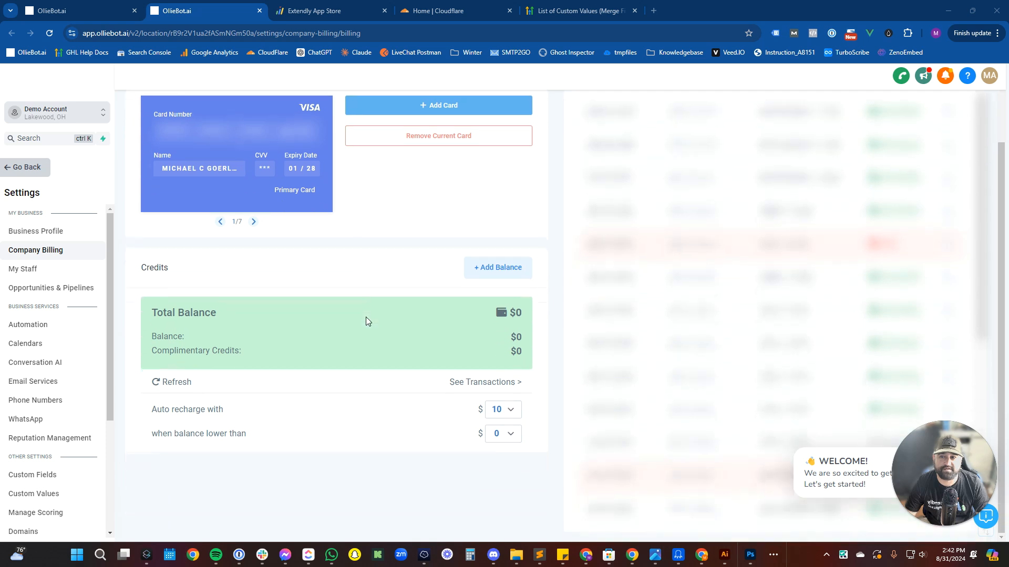
pyautogui.scroll(2, 366, 322)
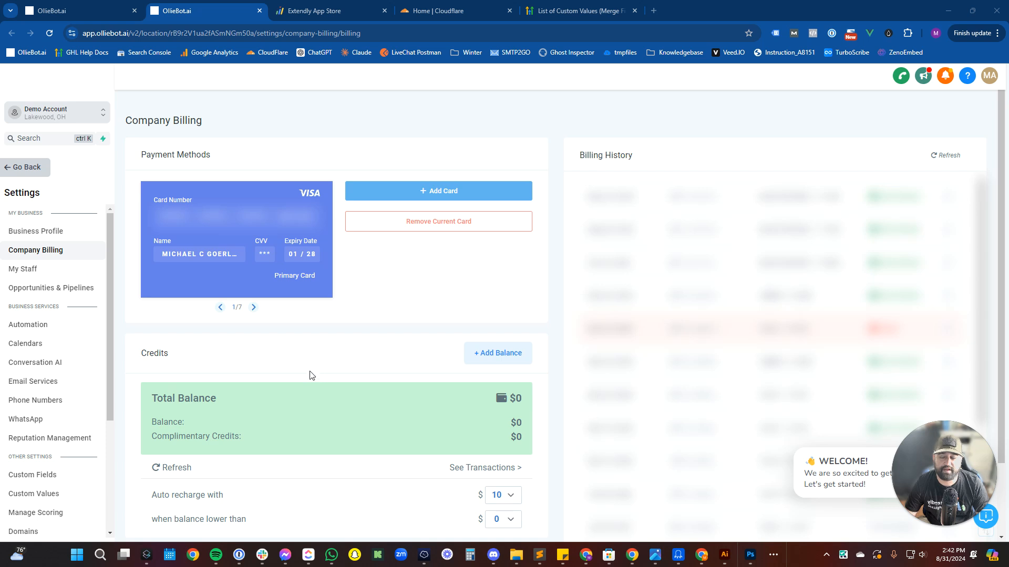
pyautogui.scroll(-2, 310, 376)
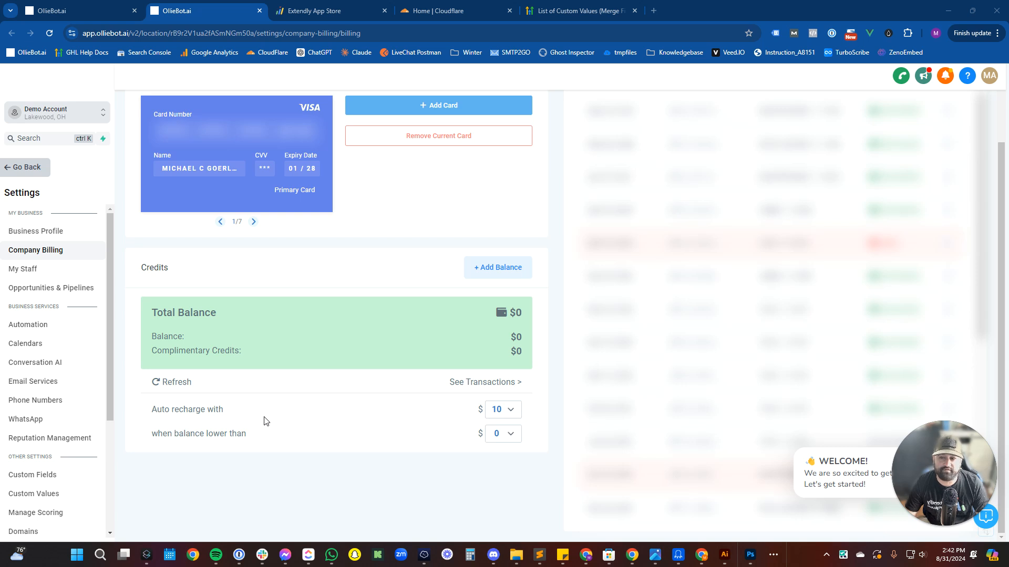
# Inspect the auto recharge and threshold dropdowns, keeping $10 when balance falls below $0.
pyautogui.click(504, 413)
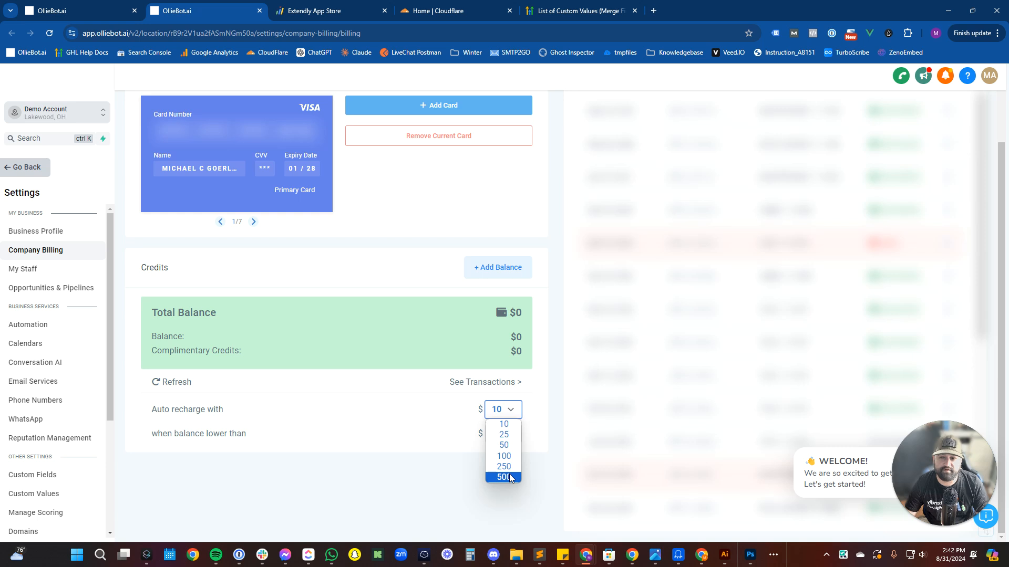
pyautogui.click(320, 423)
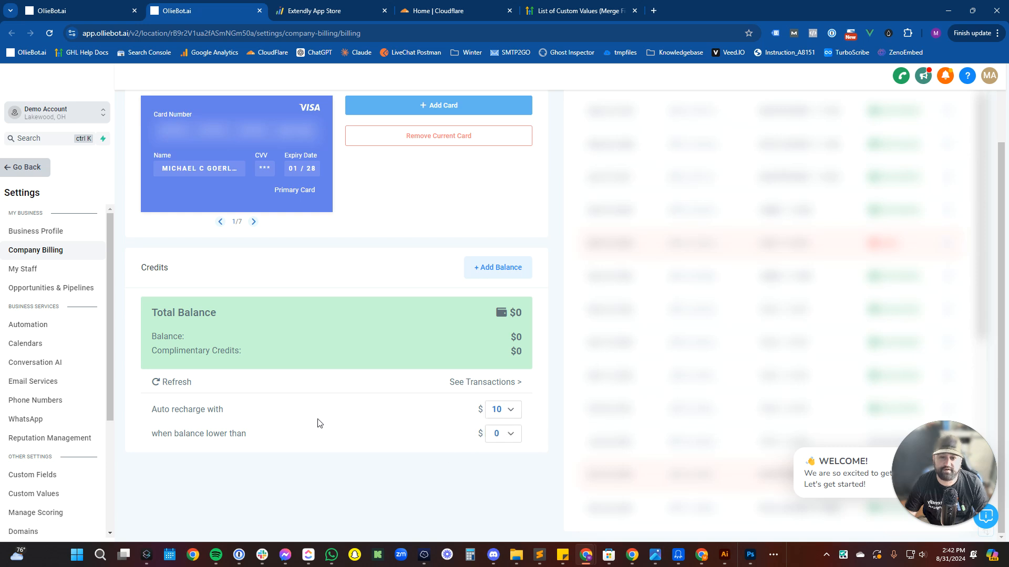
pyautogui.click(490, 440)
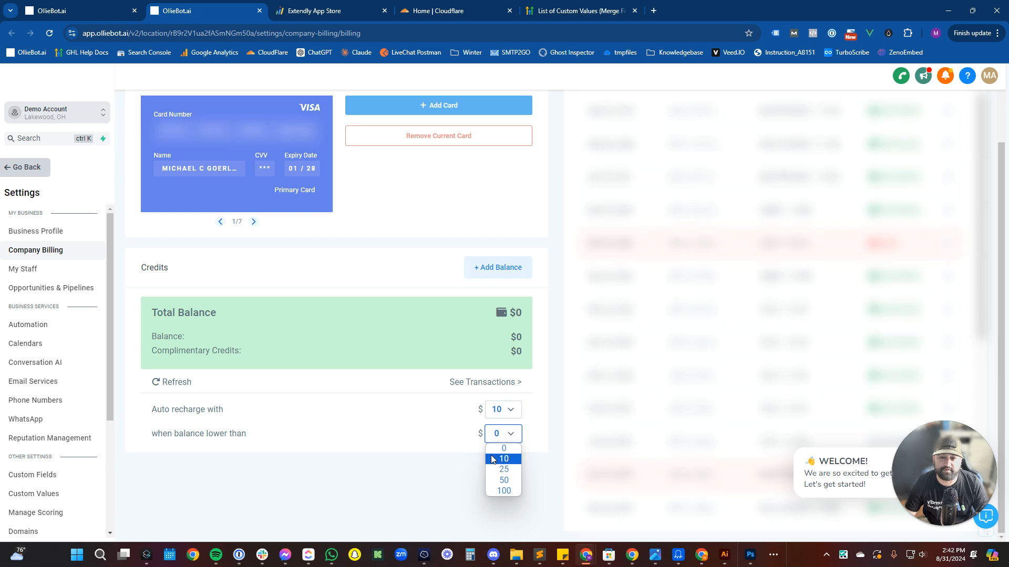
pyautogui.click(495, 449)
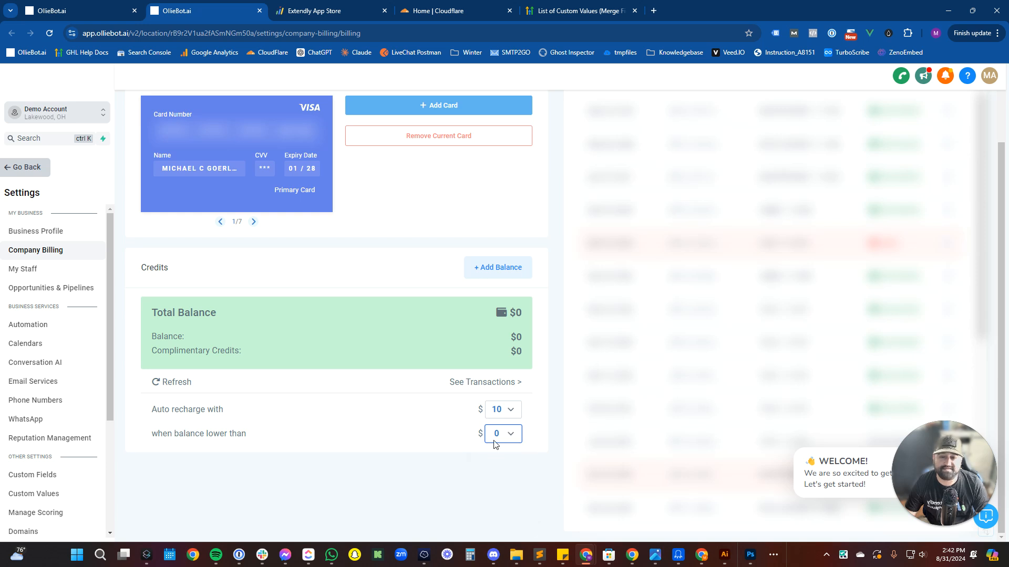
pyautogui.click(493, 440)
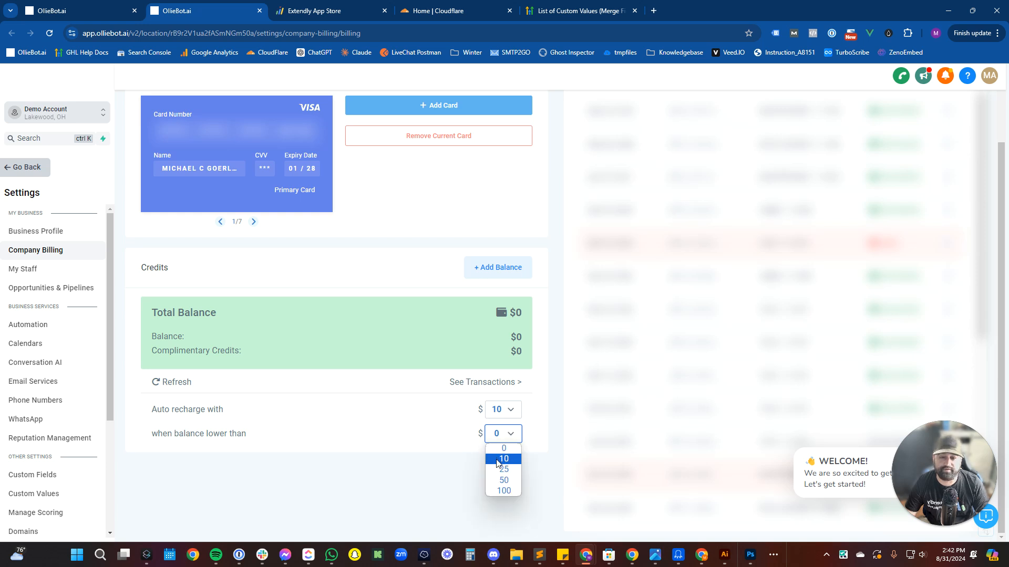
pyautogui.click(452, 425)
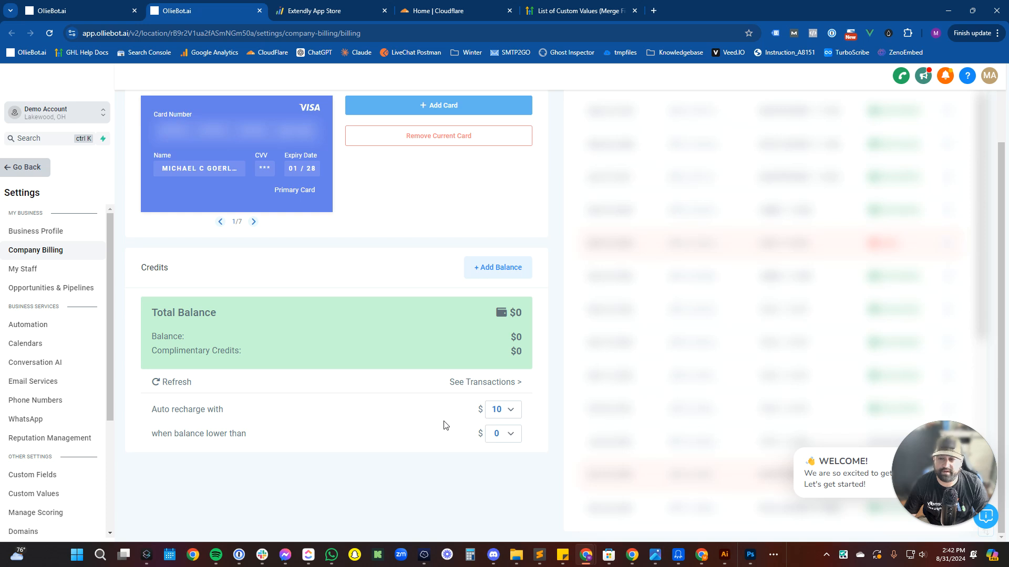
# From the My Staff list, start a new employee and scroll through the blank Team Management form.
pyautogui.click(57, 278)
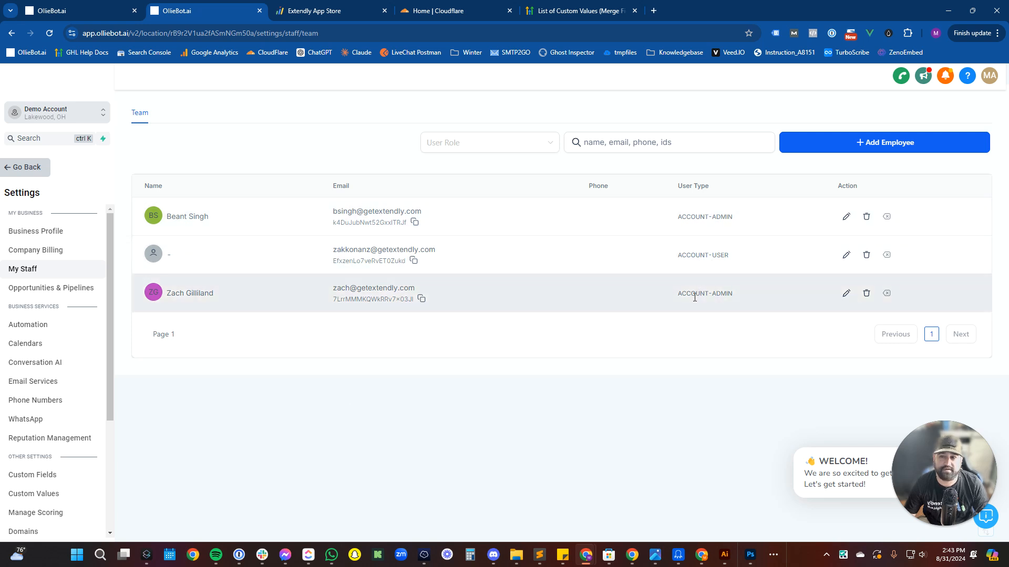
pyautogui.click(838, 153)
pyautogui.scroll(-3, 547, 268)
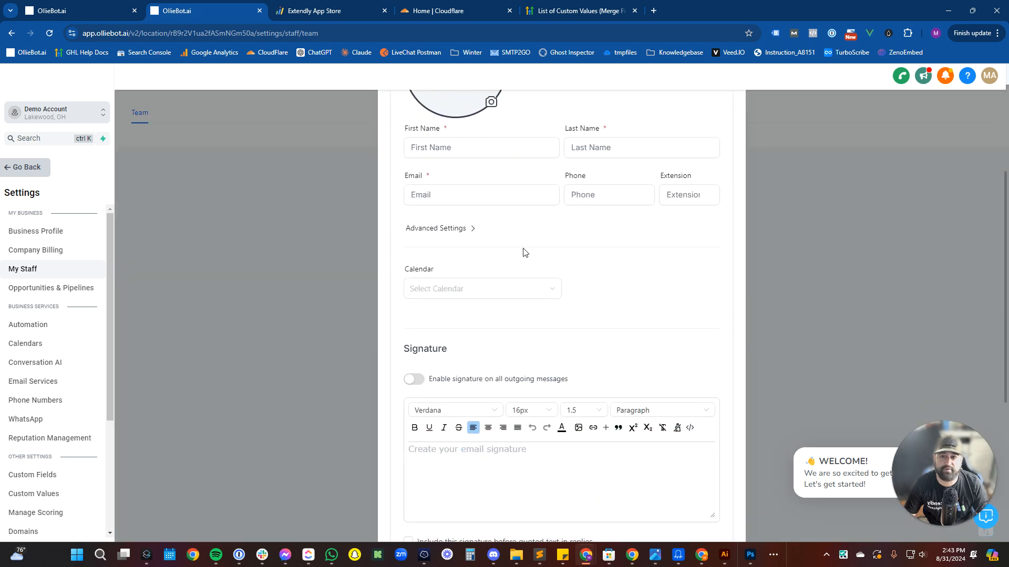
pyautogui.scroll(-5, 523, 255)
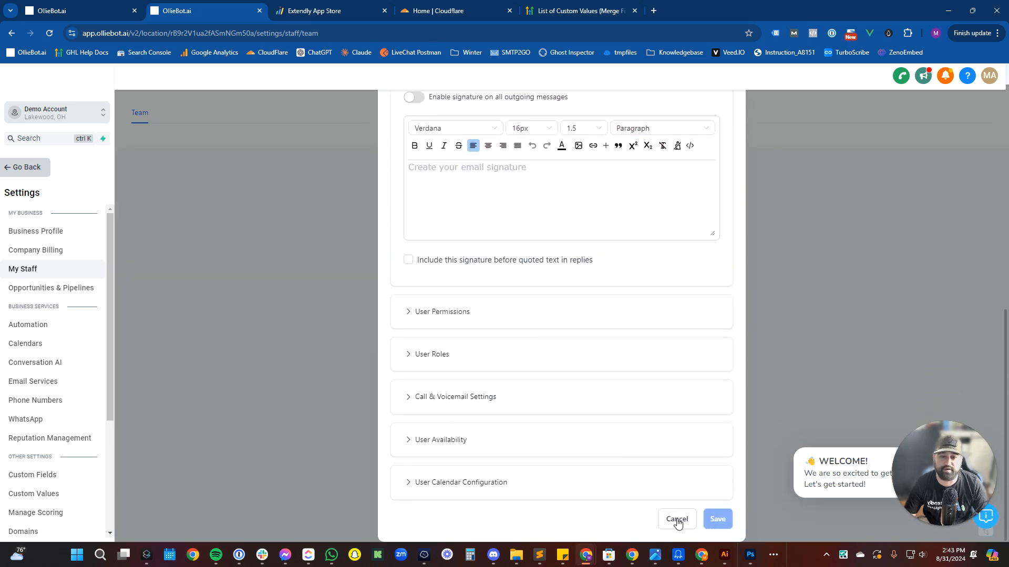
pyautogui.scroll(8, 620, 443)
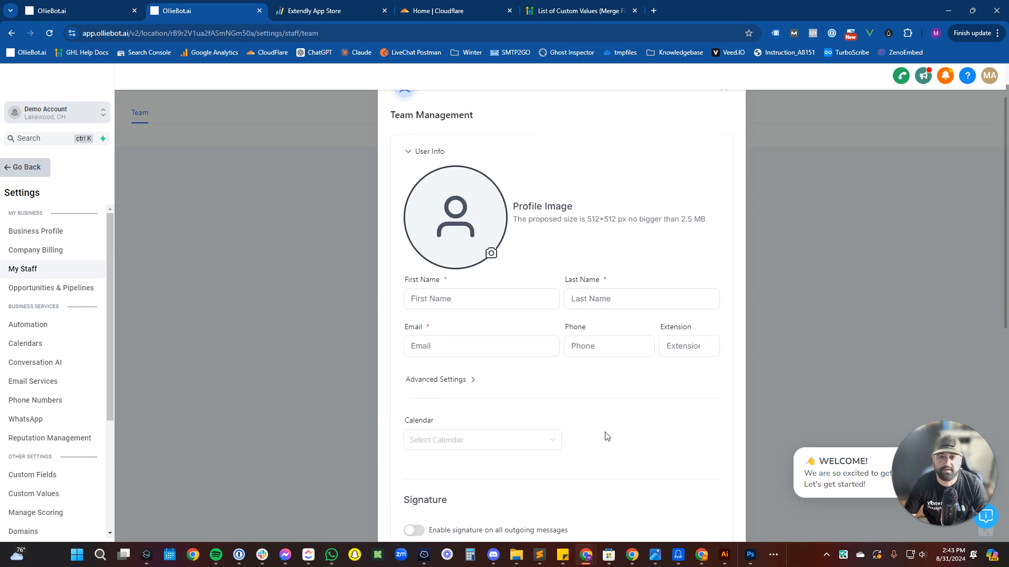
# Enter the new employee's first name, last name and email address, leaving phone blank.
pyautogui.click(480, 325)
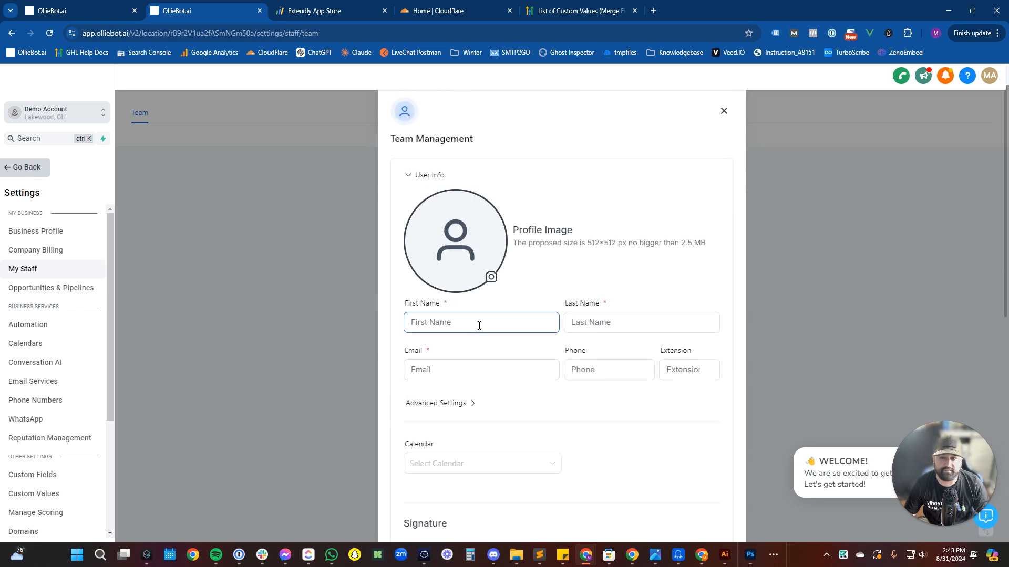
pyautogui.click(479, 366)
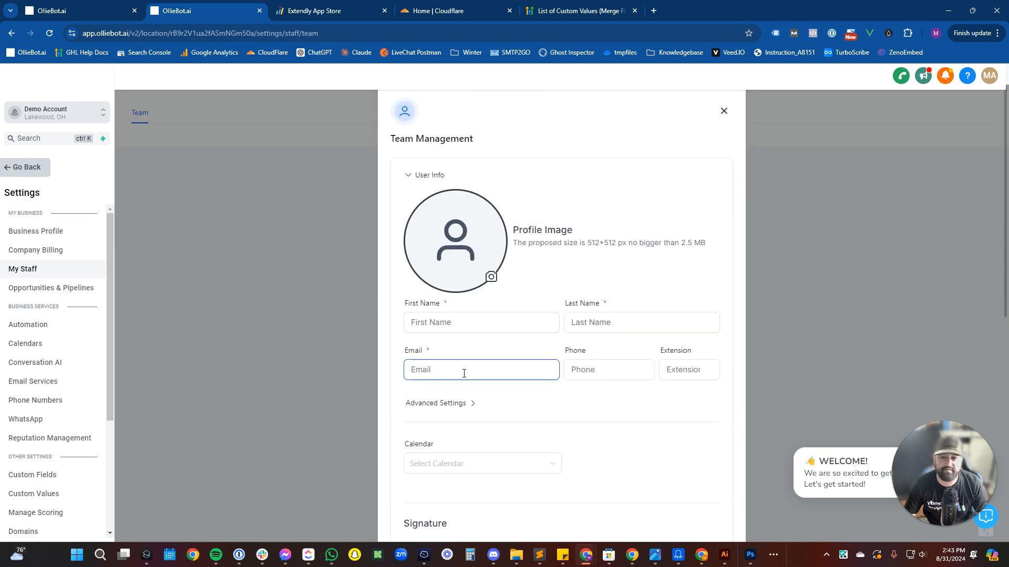
pyautogui.click(451, 324)
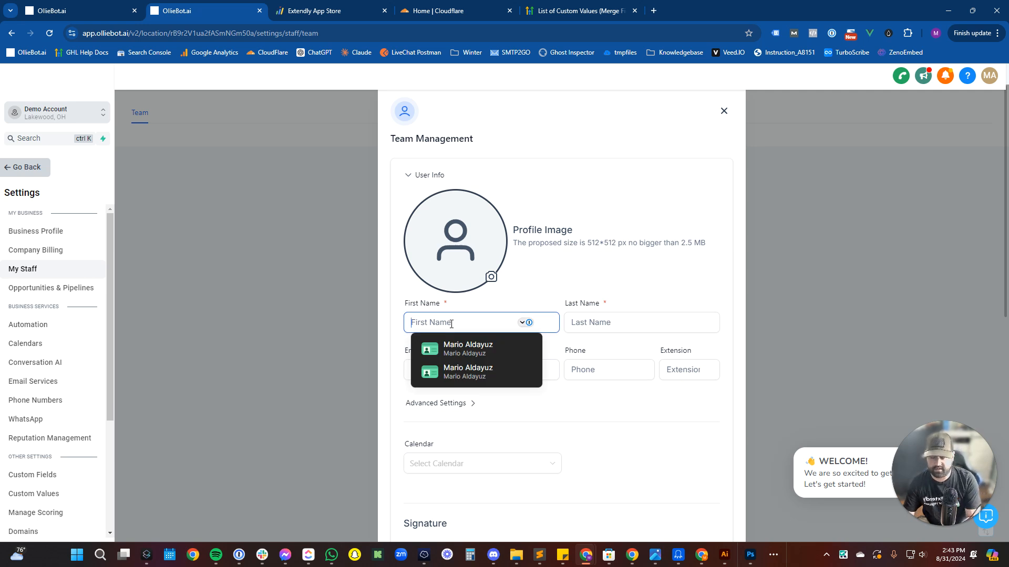
pyautogui.press('Tab')
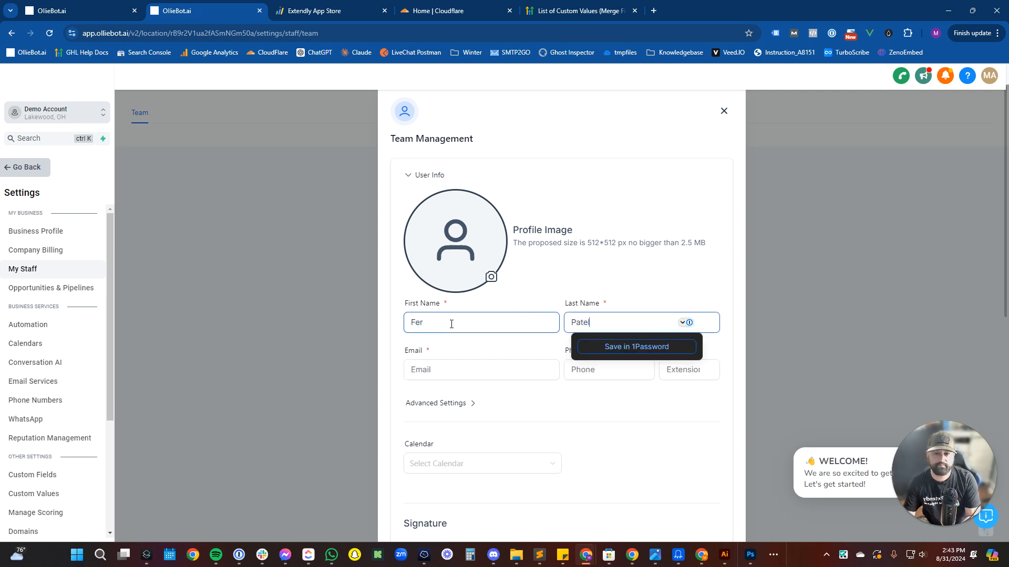
pyautogui.press('Tab')
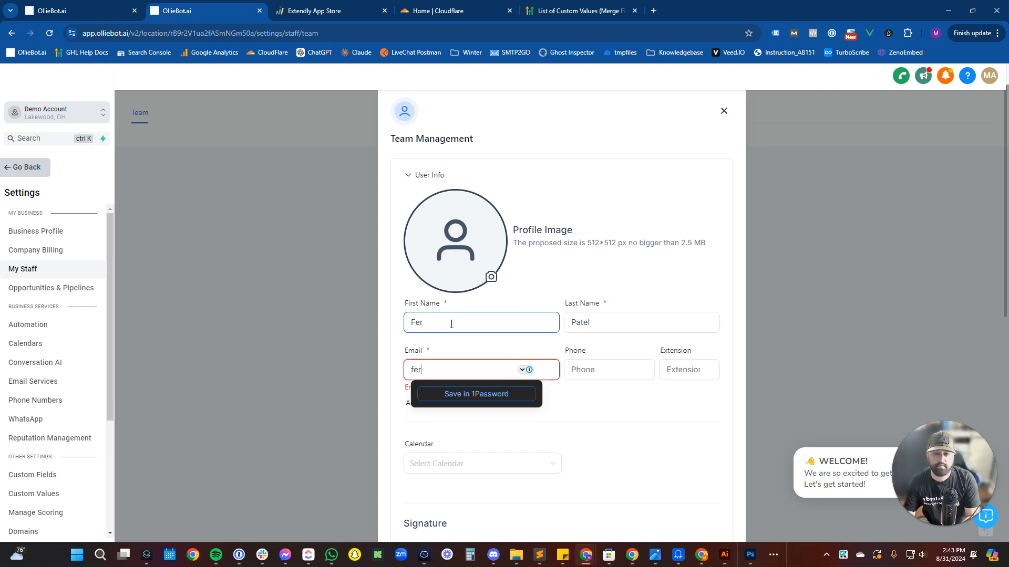
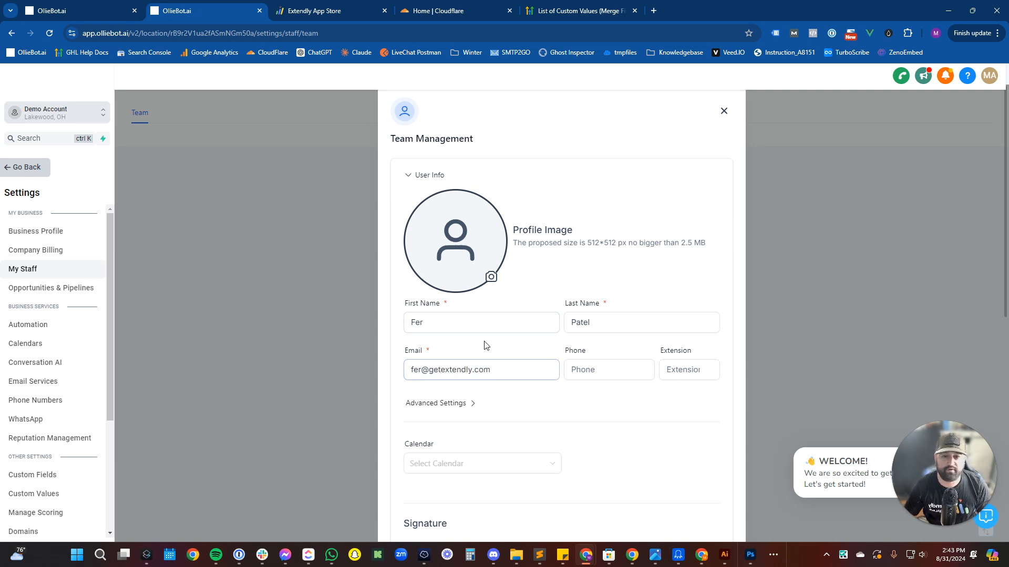
pyautogui.click(591, 372)
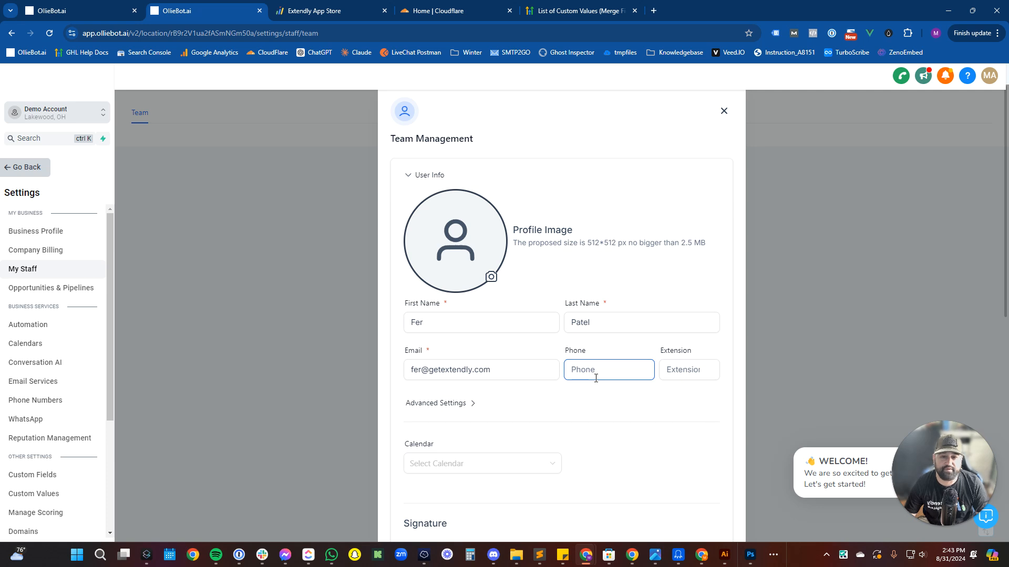
pyautogui.click(603, 392)
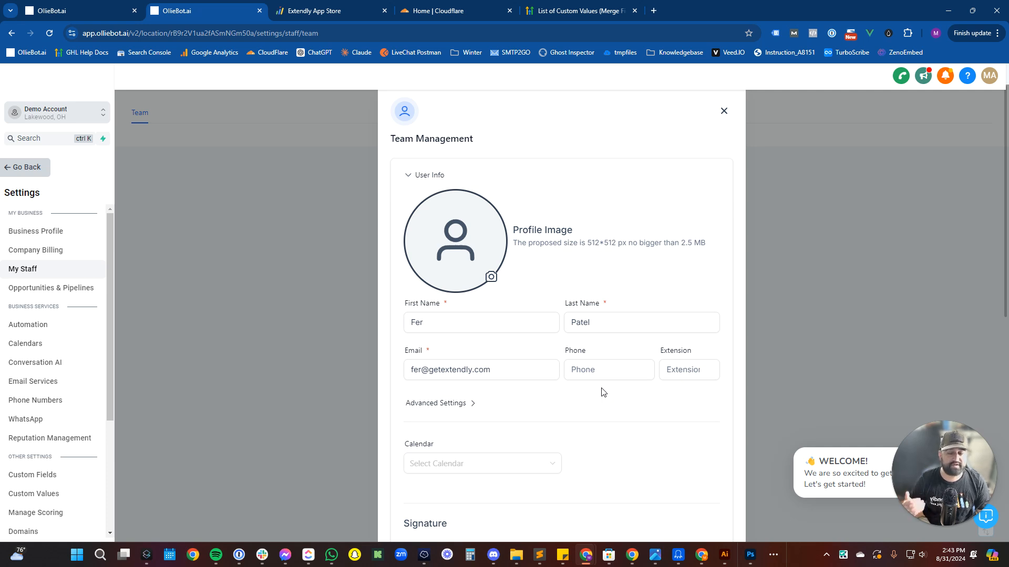
# Assign the first scheduling calendar, Schedule A Call, to the employee.
pyautogui.scroll(-3, 603, 393)
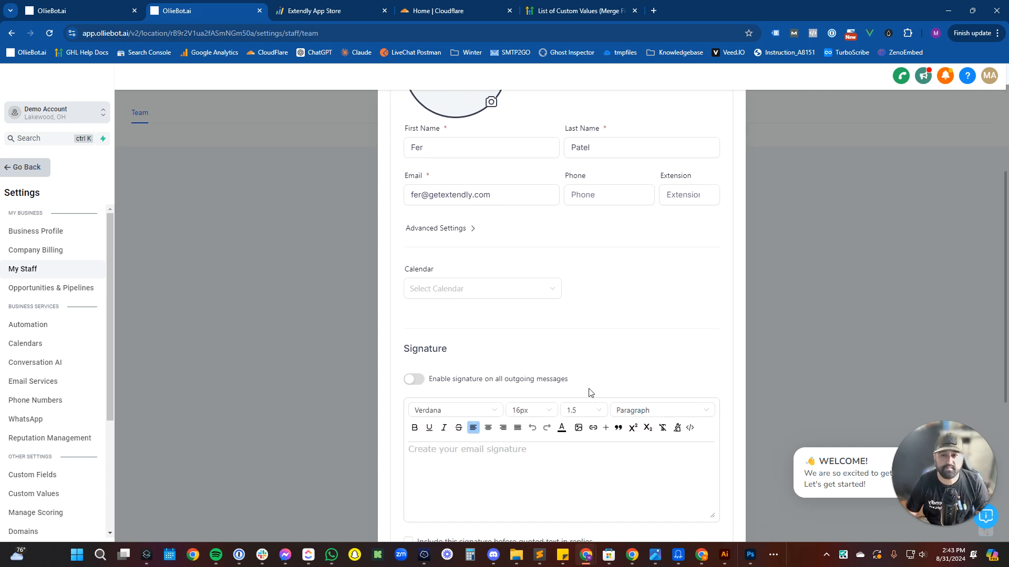
pyautogui.click(525, 288)
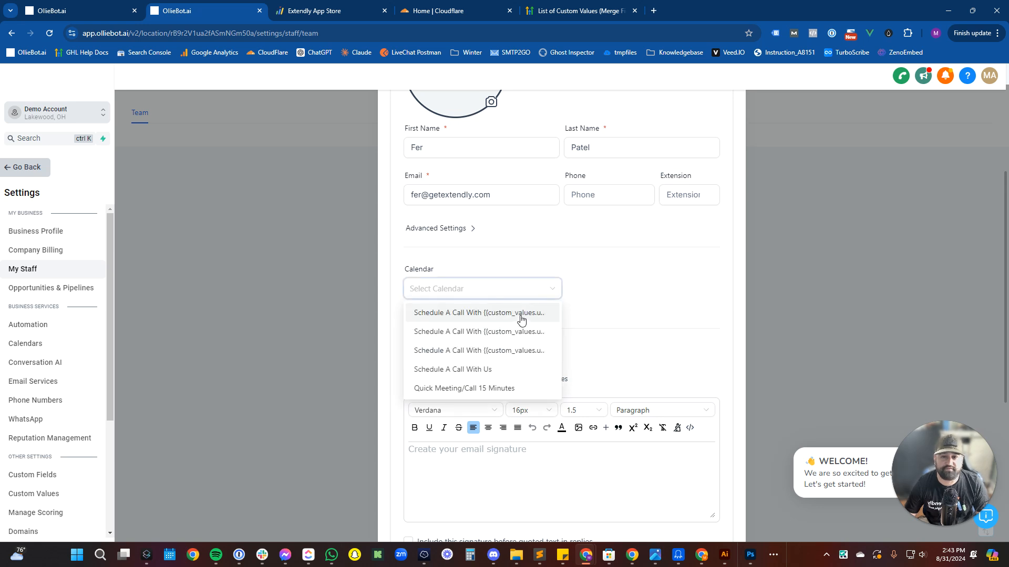
pyautogui.click(521, 316)
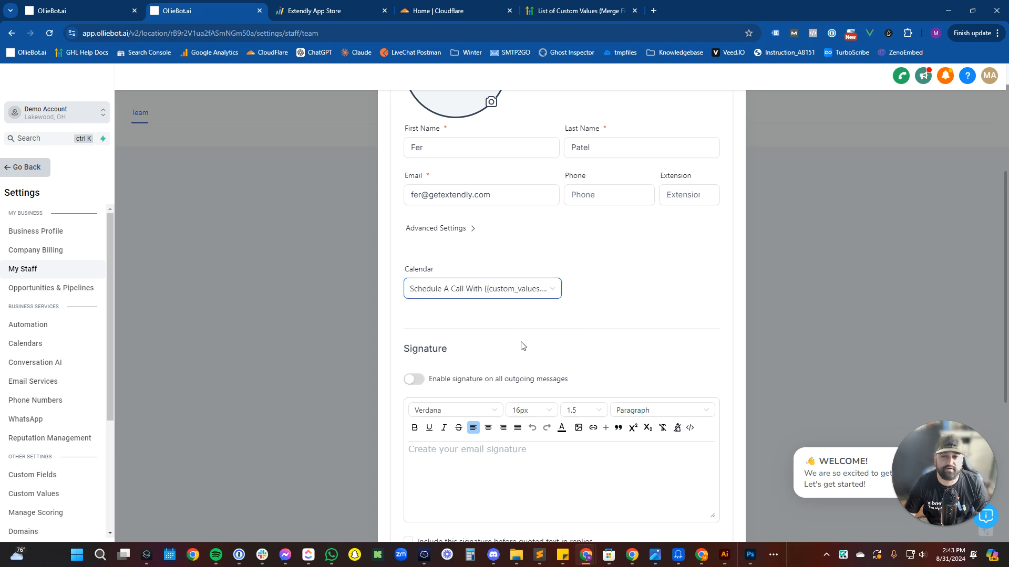
# Enable signatures on all outgoing messages and include the signature before quoted replies.
pyautogui.scroll(-2, 523, 347)
pyautogui.click(414, 291)
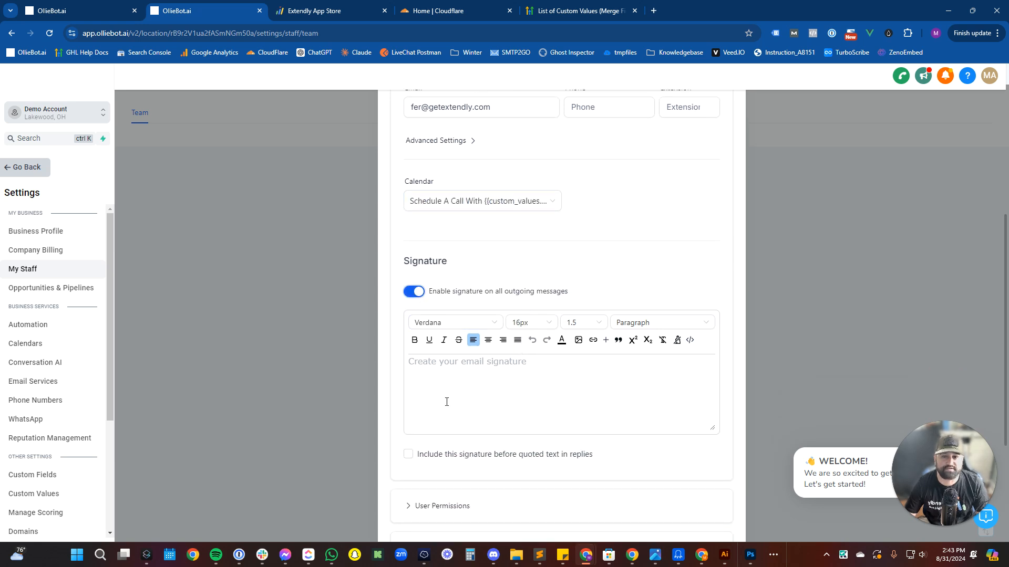
pyautogui.click(457, 380)
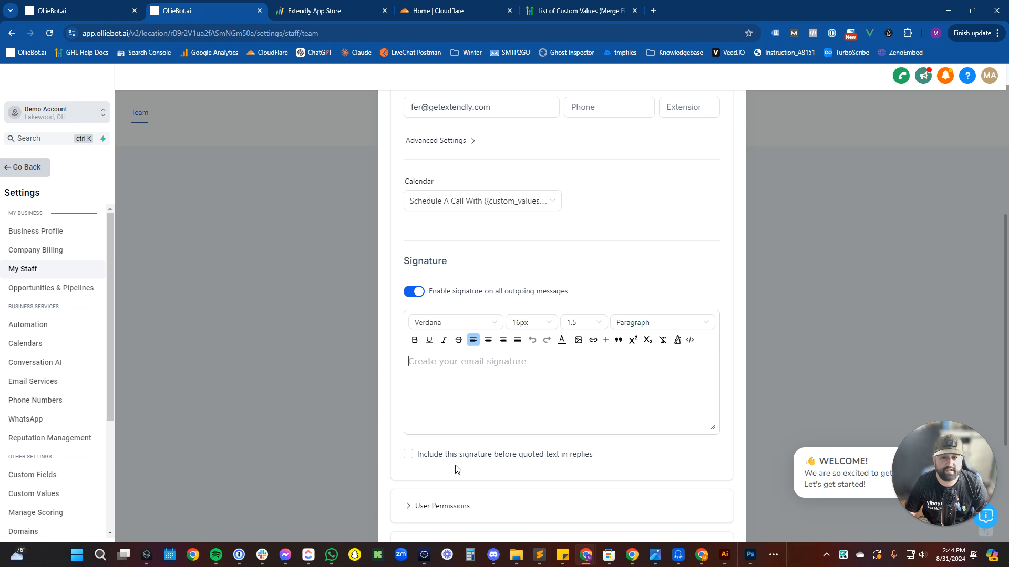
pyautogui.click(428, 455)
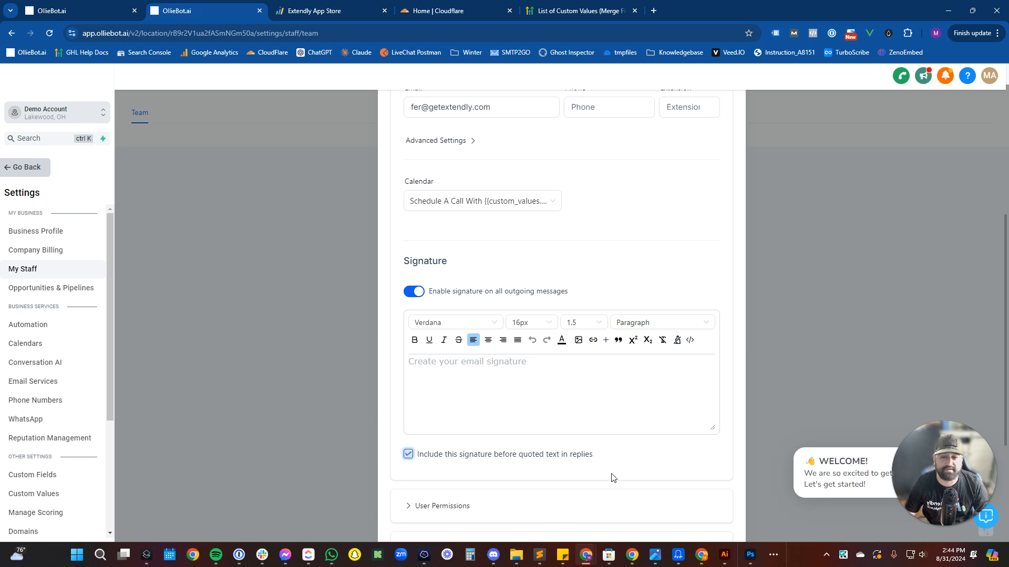
pyautogui.scroll(-2, 612, 475)
pyautogui.scroll(-2, 427, 434)
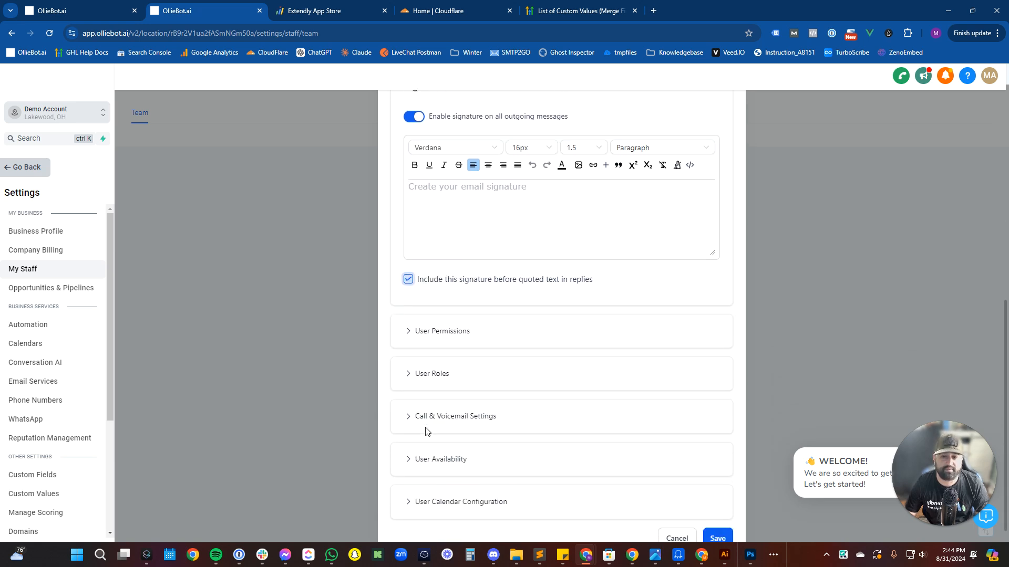
# Review User Permissions, all enabled, highlighting that Only Assigned Data stays off.
pyautogui.click(444, 337)
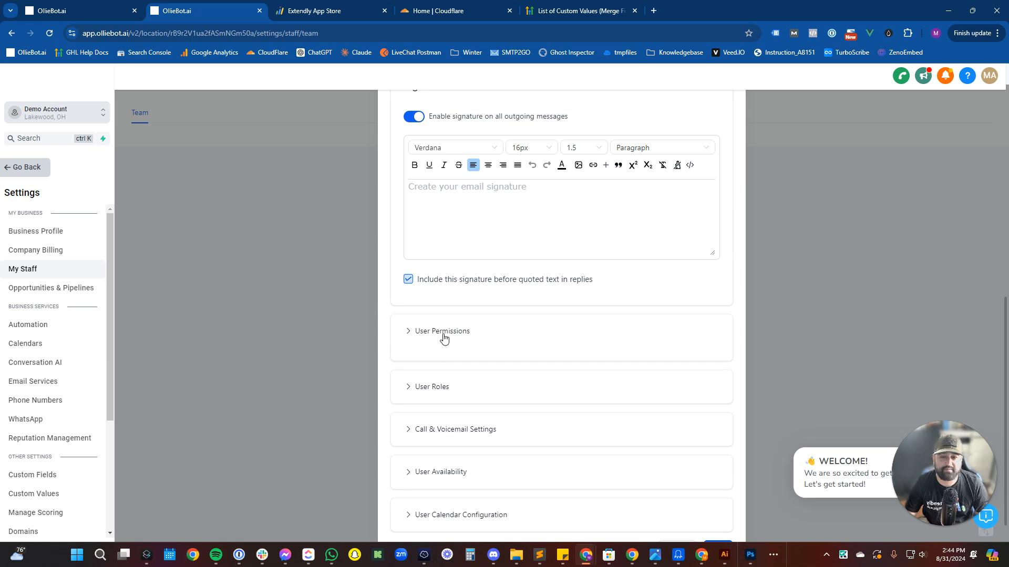
pyautogui.scroll(-4, 473, 344)
pyautogui.scroll(-4, 509, 337)
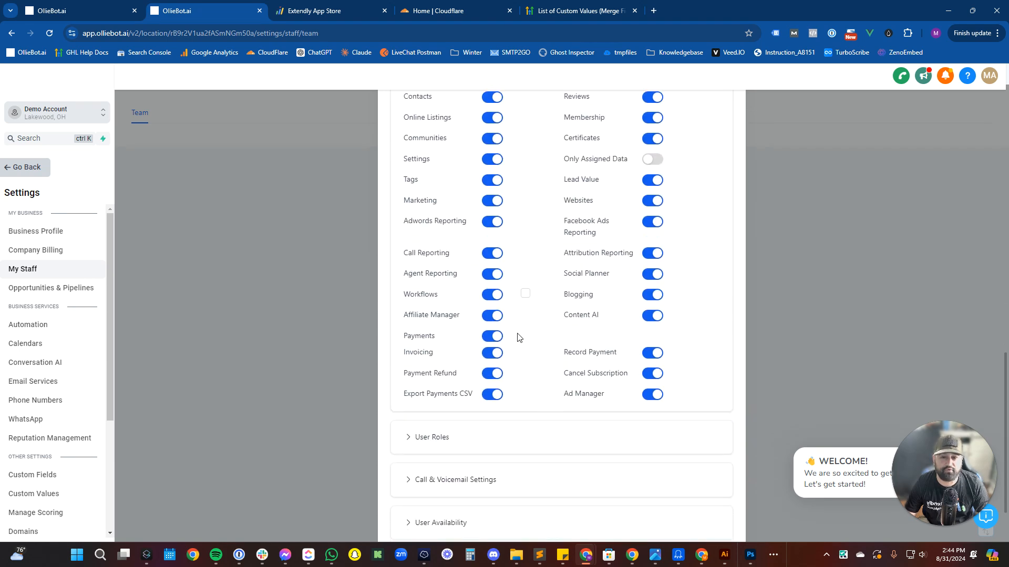
pyautogui.scroll(4, 613, 328)
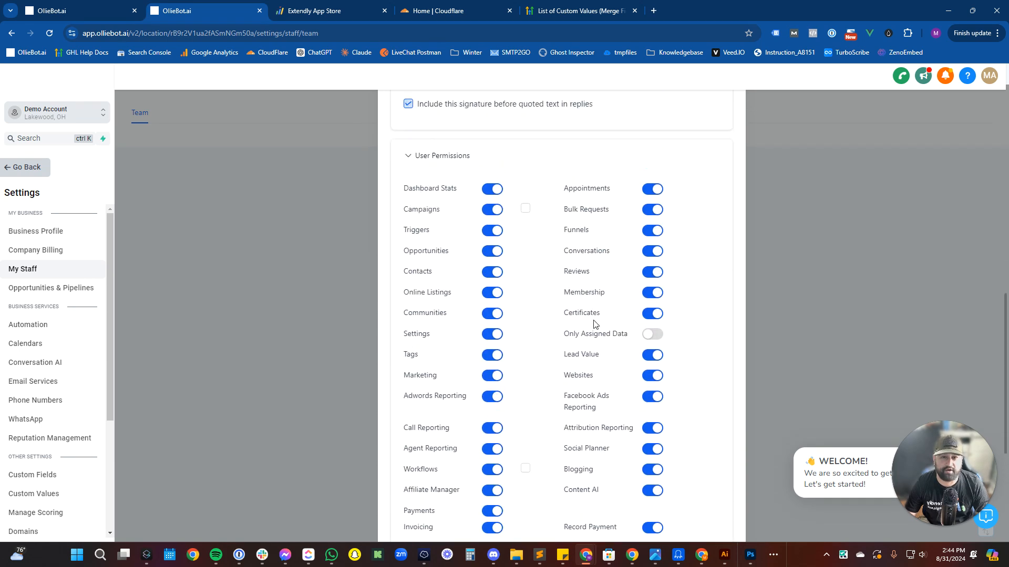
pyautogui.scroll(-2, 595, 324)
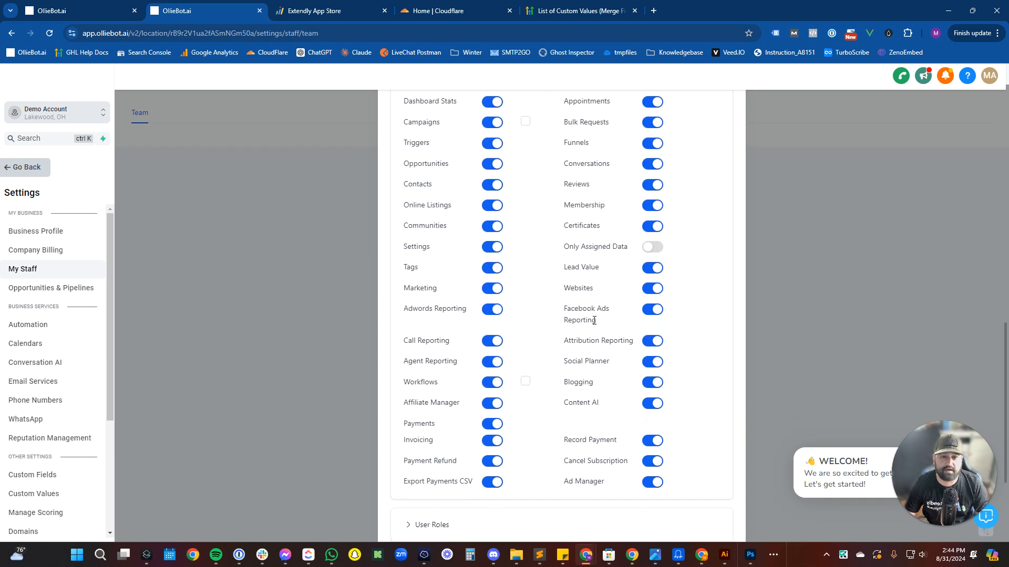
pyautogui.tripleClick(581, 247)
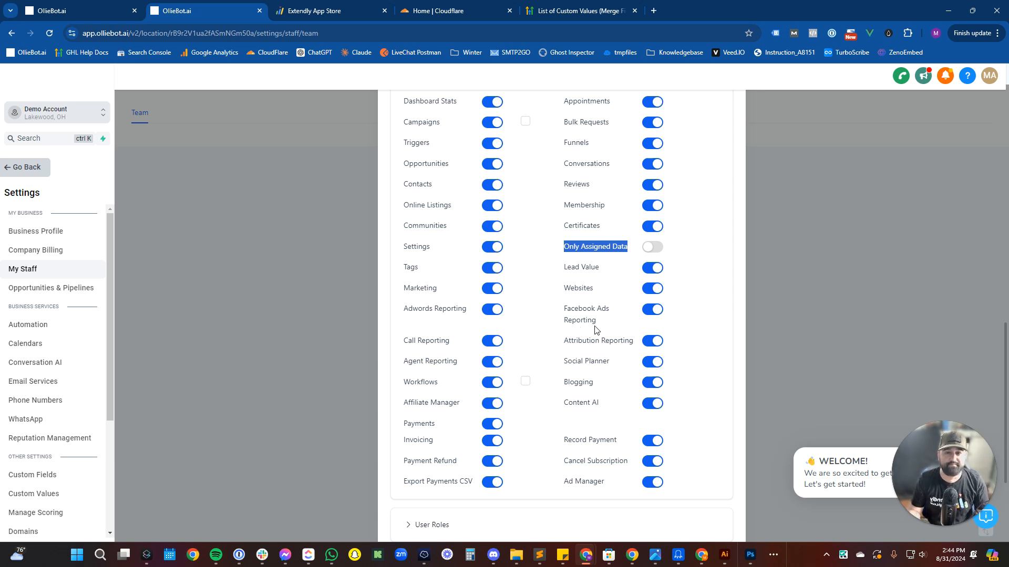
pyautogui.scroll(-3, 591, 350)
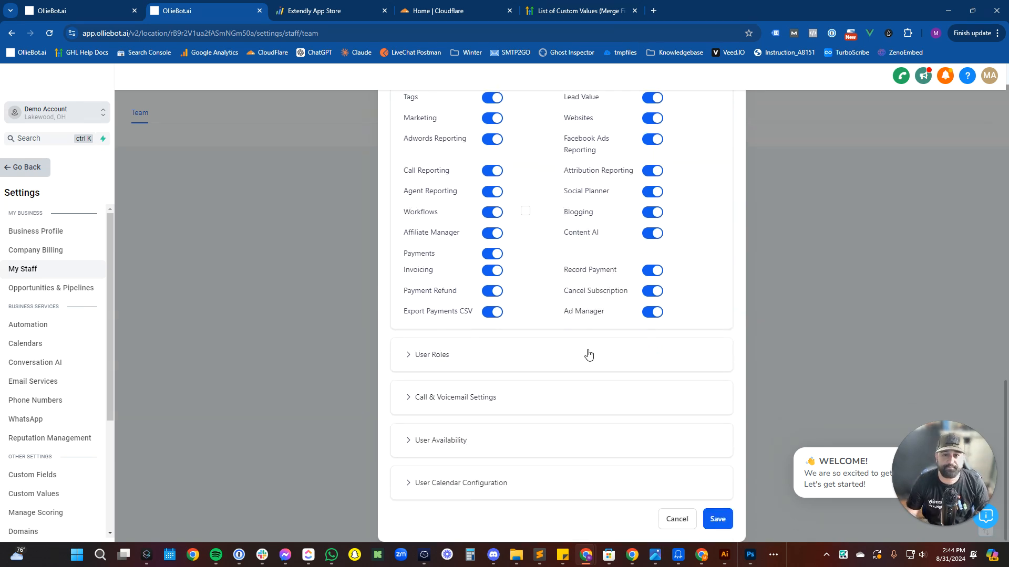
# Show the Admin role and forward the employee's calls to Mobile App and Web App too.
pyautogui.click(587, 353)
pyautogui.scroll(-1, 558, 385)
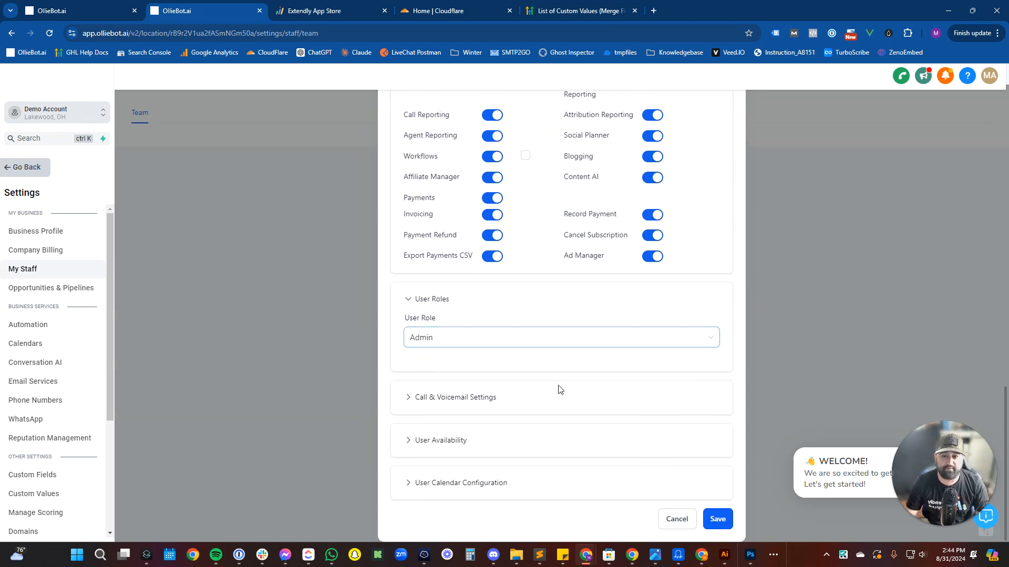
pyautogui.click(510, 398)
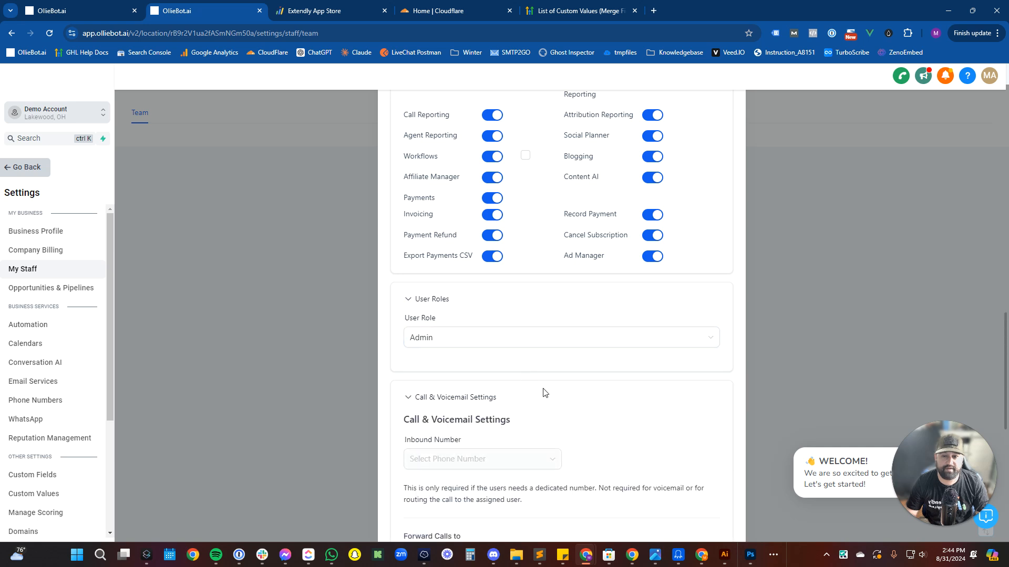
pyautogui.scroll(-3, 543, 392)
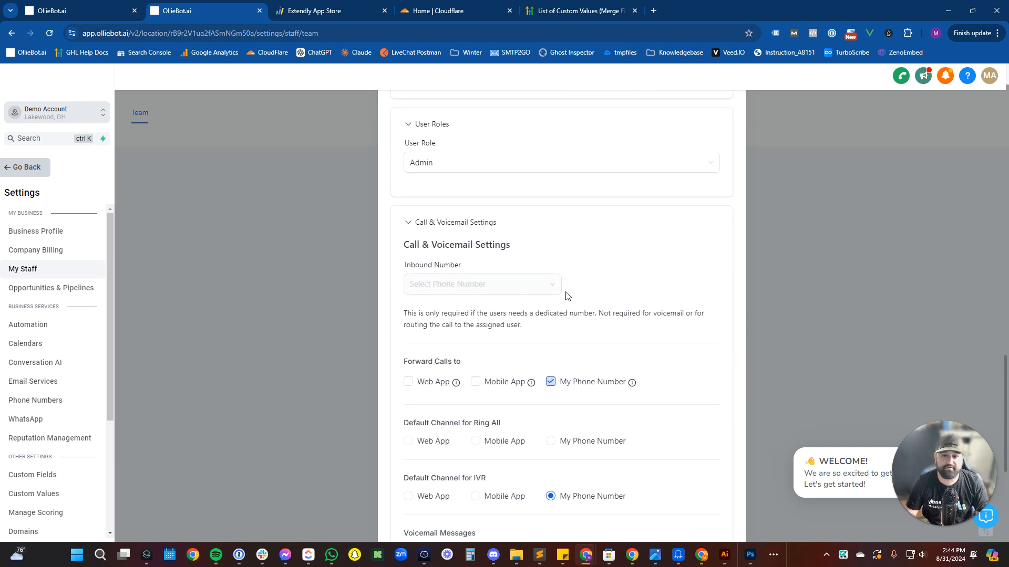
pyautogui.click(475, 382)
pyautogui.click(415, 385)
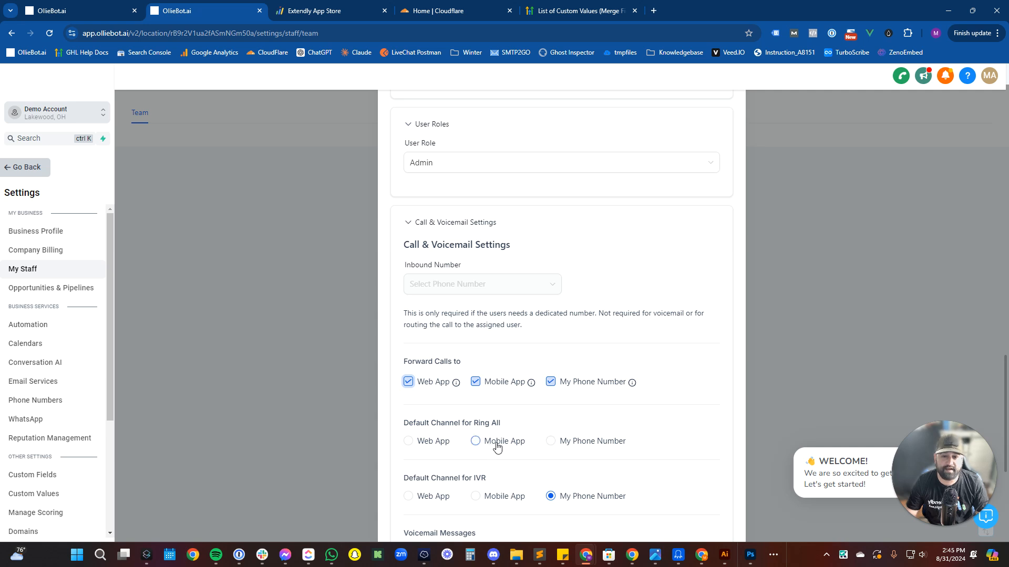
# Keep My Phone Number as both the Ring All and IVR default channel.
pyautogui.click(430, 442)
pyautogui.scroll(-2, 568, 446)
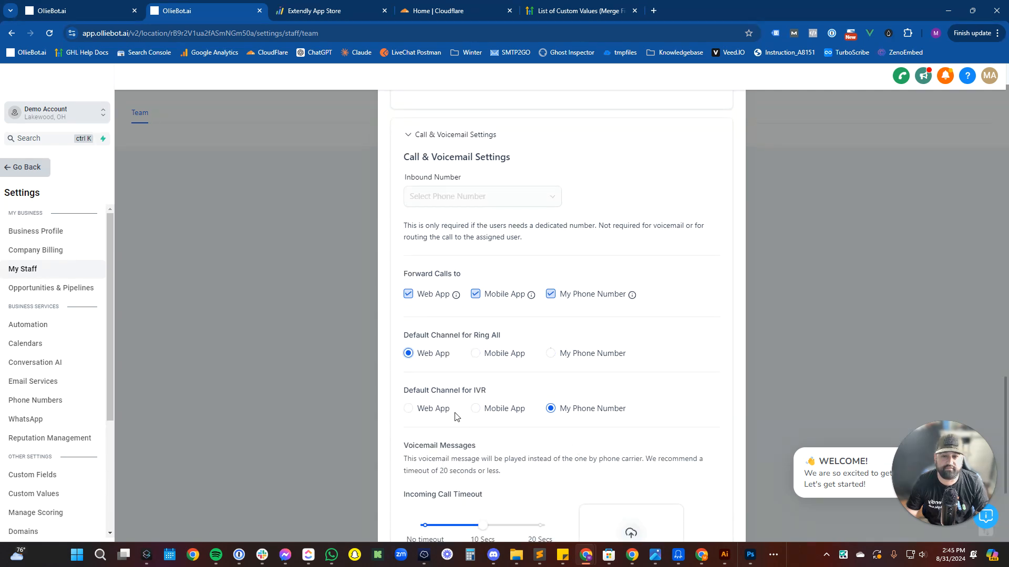
pyautogui.click(439, 413)
pyautogui.scroll(-2, 541, 430)
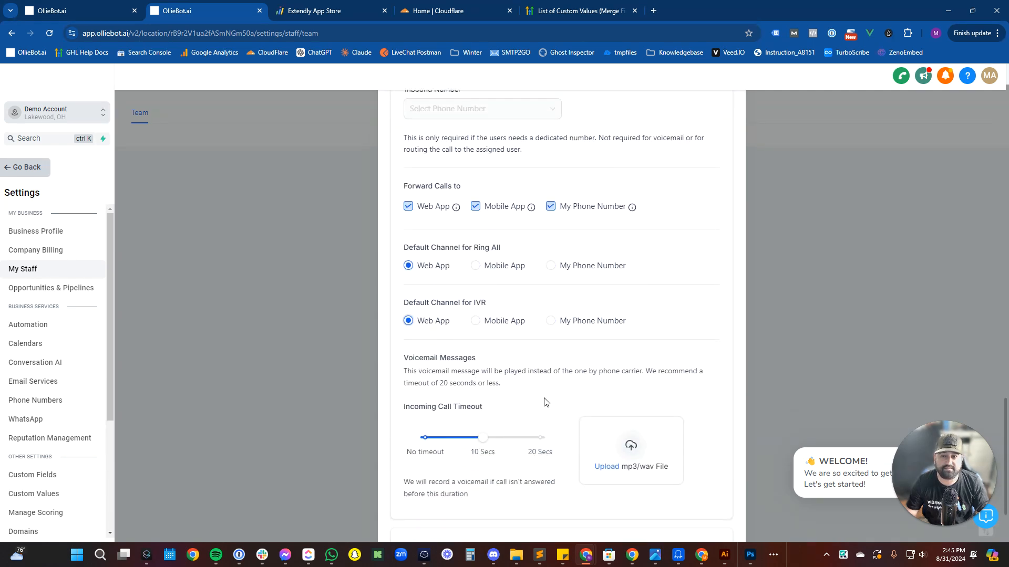
pyautogui.click(569, 267)
pyautogui.click(581, 321)
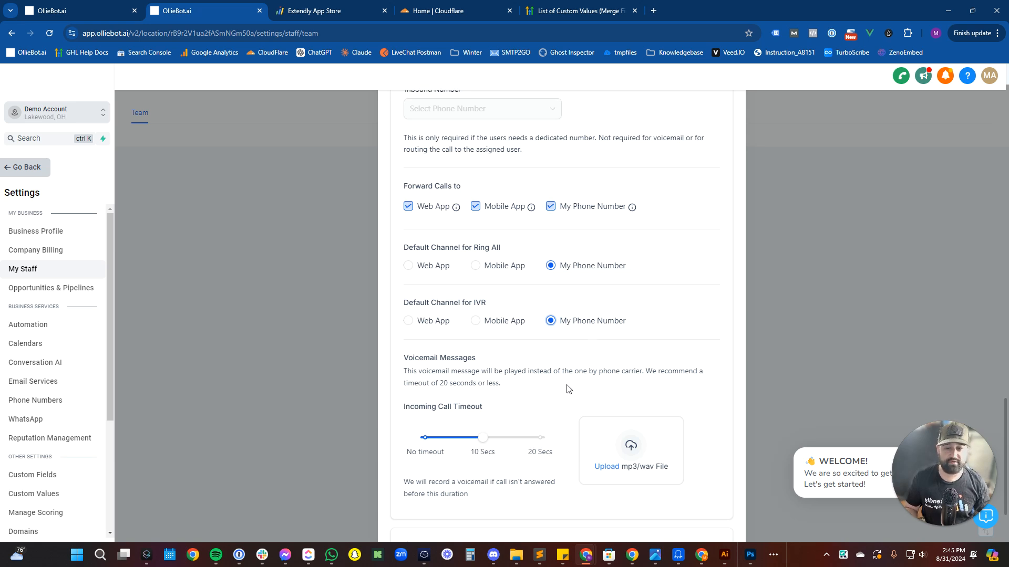
# Review the unanswered-call recording note and the 10-second incoming call timeout.
pyautogui.scroll(-2, 526, 362)
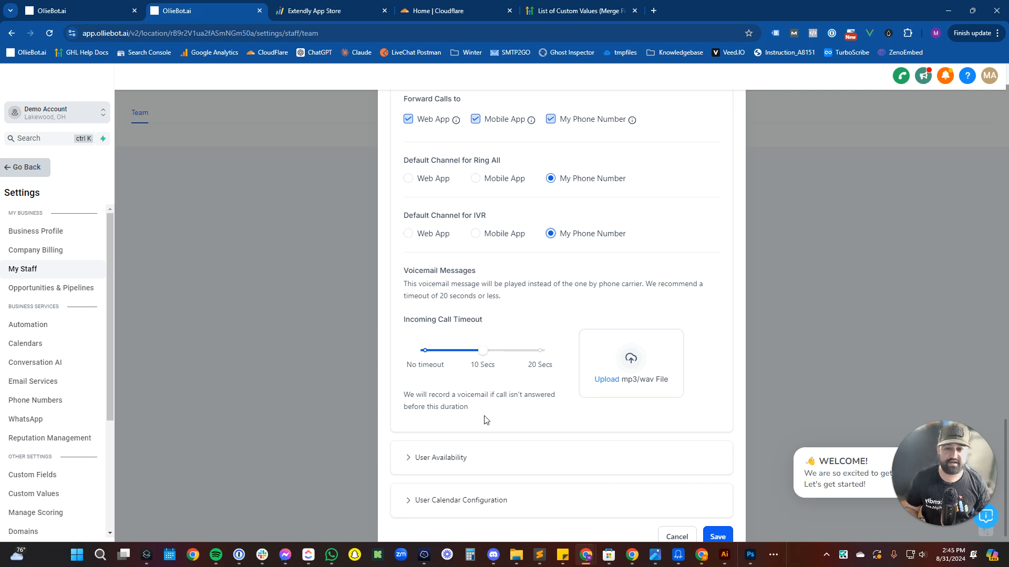
pyautogui.moveTo(487, 419); pyautogui.dragTo(404, 400)
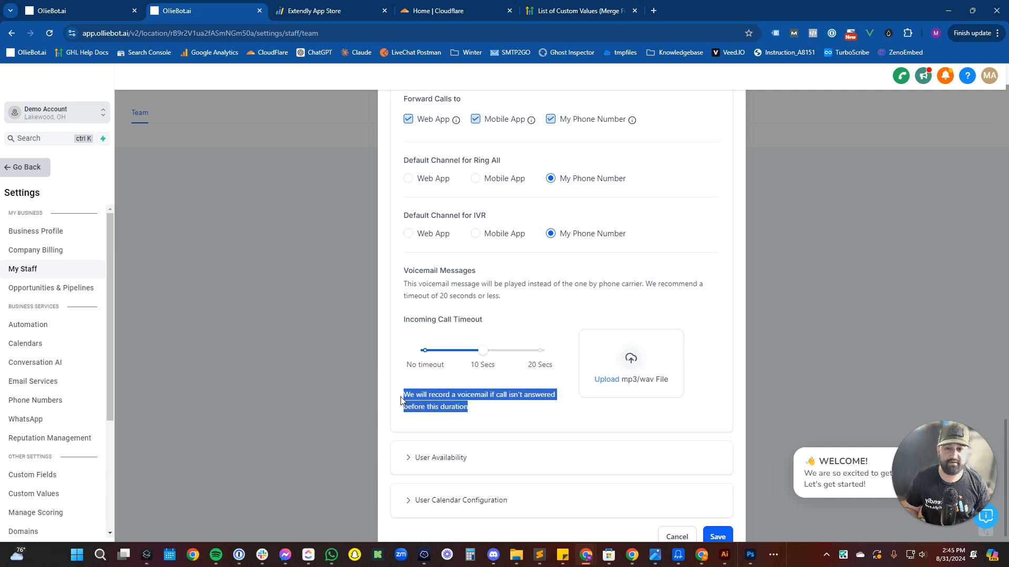
pyautogui.click(488, 414)
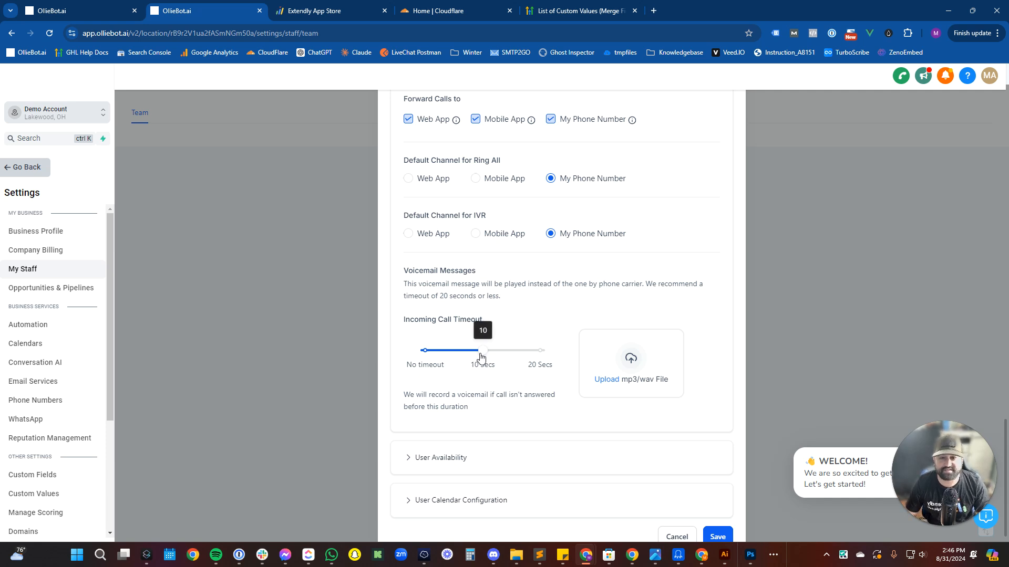
pyautogui.moveTo(480, 353)
pyautogui.mouseDown()
pyautogui.moveTo(471, 359)
pyautogui.moveTo(485, 358)
pyautogui.mouseUp()
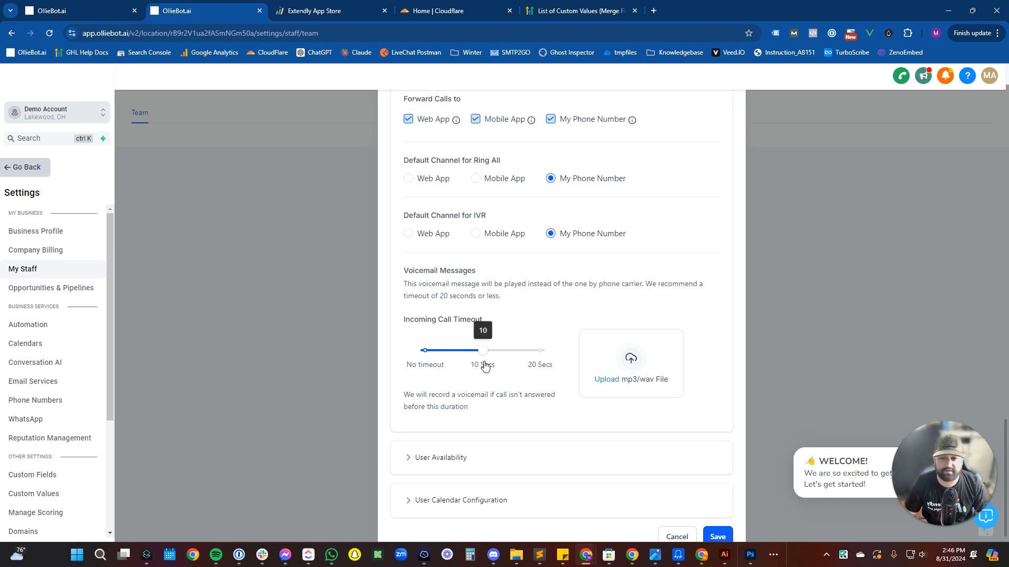
pyautogui.scroll(-1, 473, 370)
# Set the meeting location to Custom with the pasted Zoom meeting link.
pyautogui.click(444, 441)
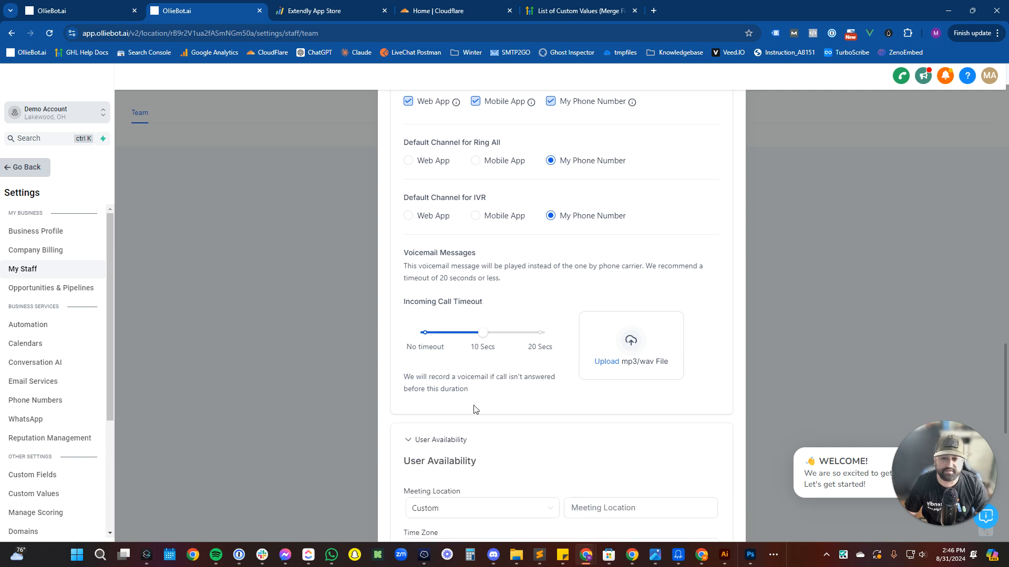
pyautogui.scroll(-5, 473, 405)
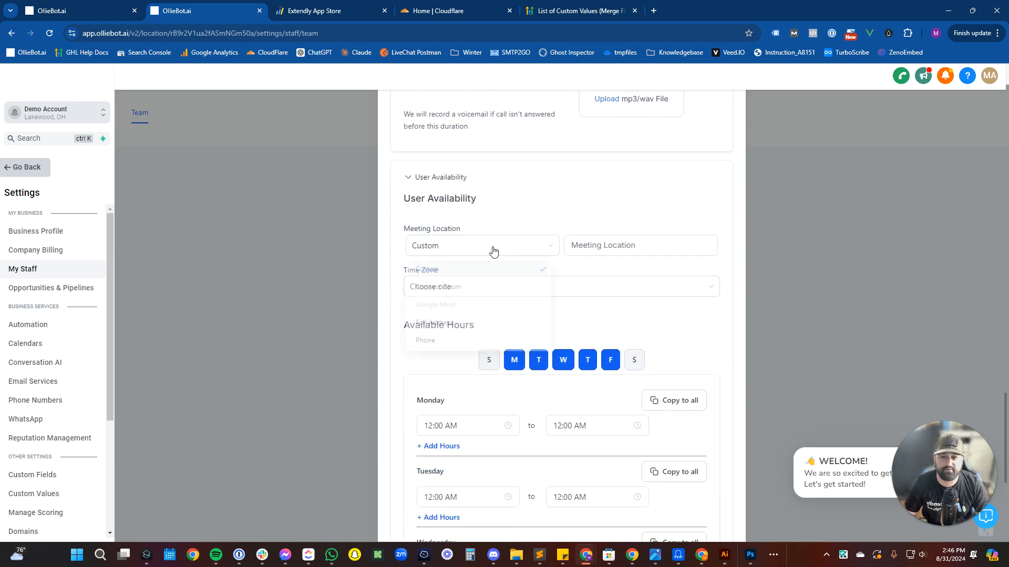
pyautogui.click(493, 250)
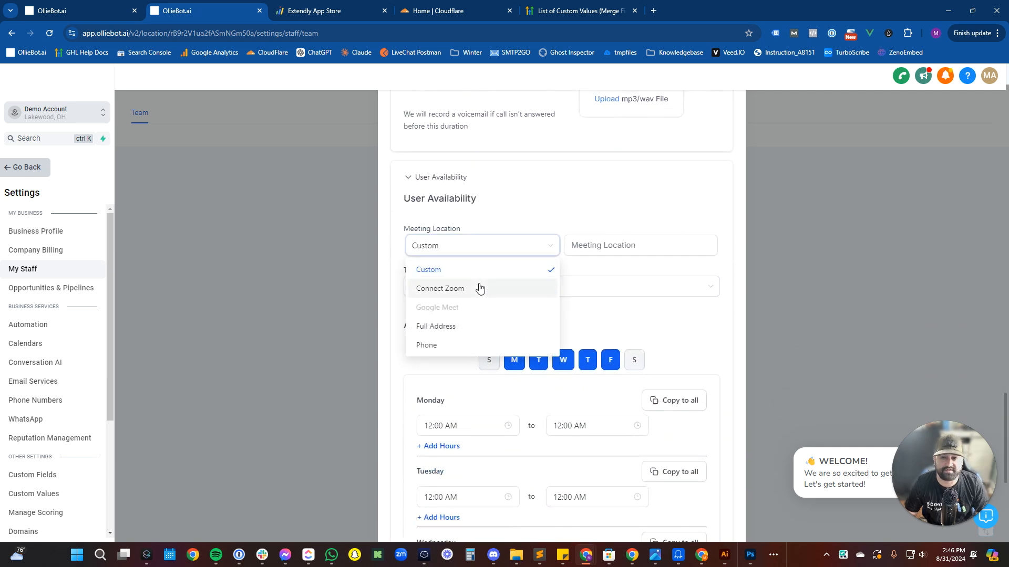
pyautogui.click(479, 288)
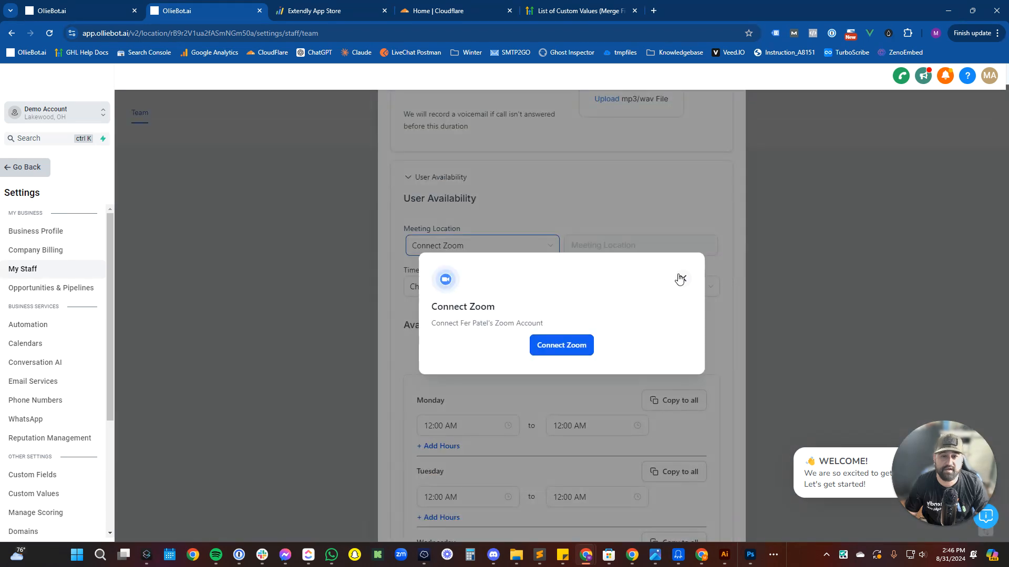
pyautogui.click(680, 278)
pyautogui.click(522, 250)
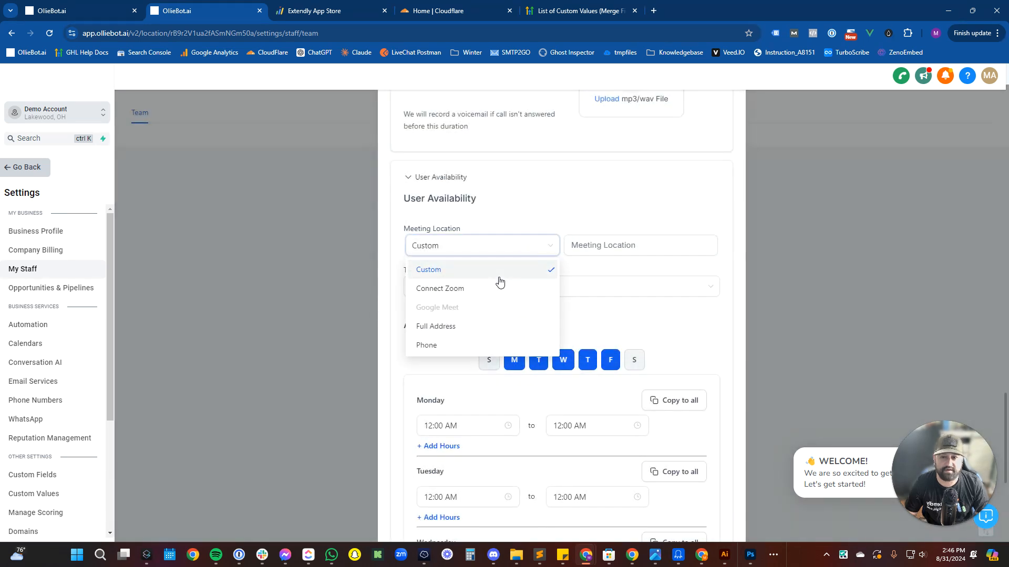
pyautogui.click(638, 247)
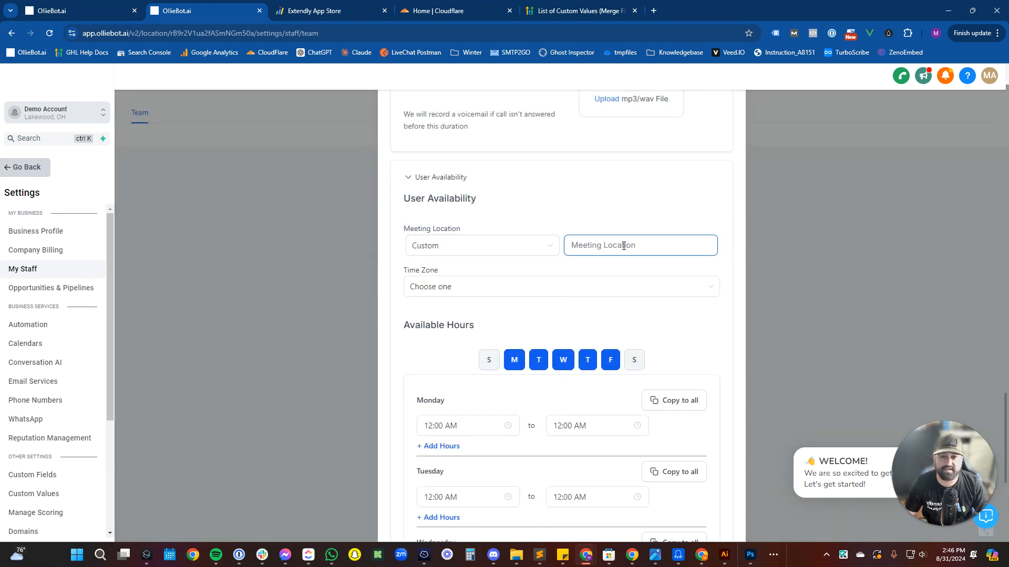
pyautogui.rightClick(623, 245)
pyautogui.click(694, 435)
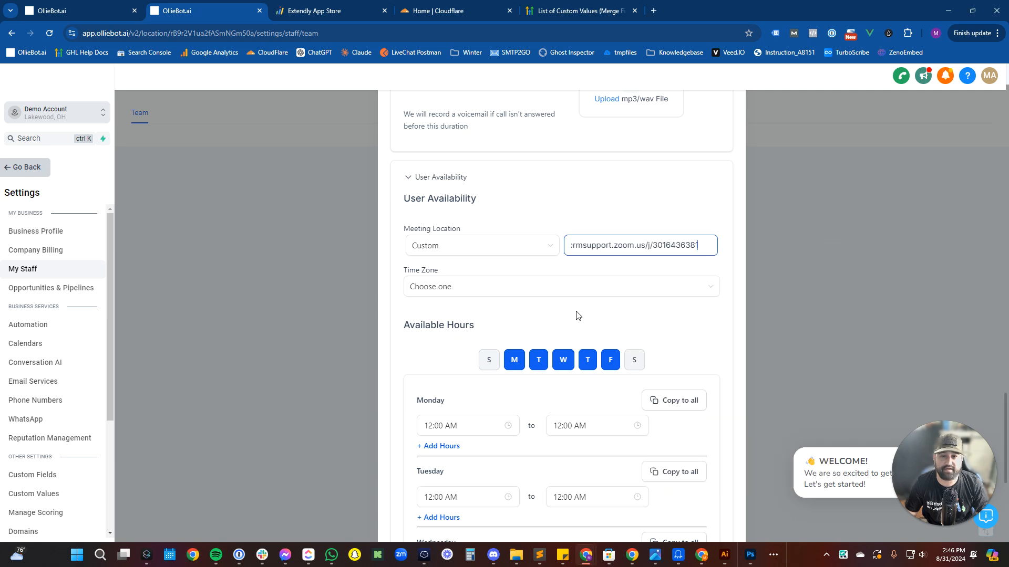
# Set the availability time zone to GMT-04:00 US/Eastern (EDT).
pyautogui.click(536, 289)
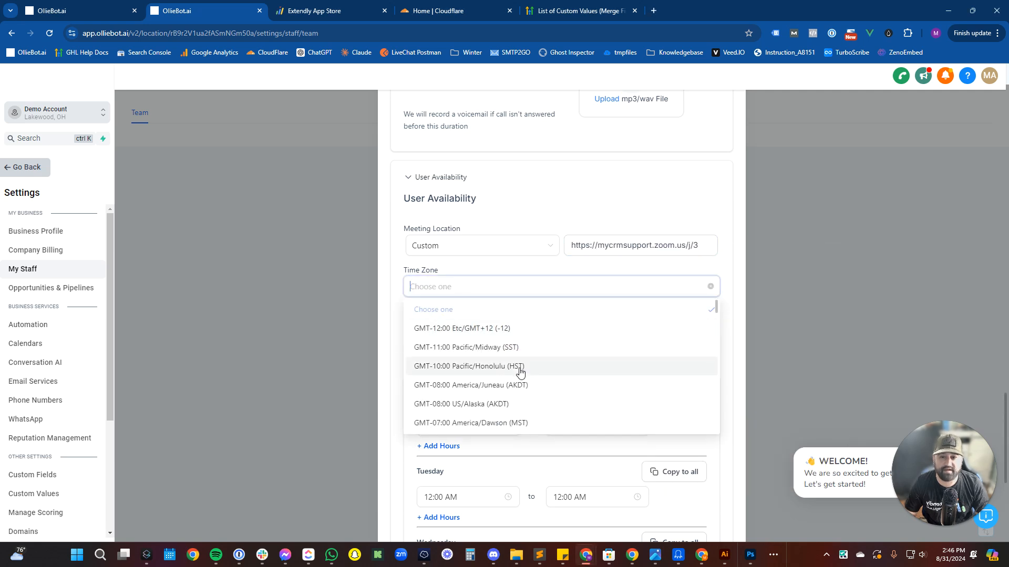
pyautogui.scroll(-6, 546, 389)
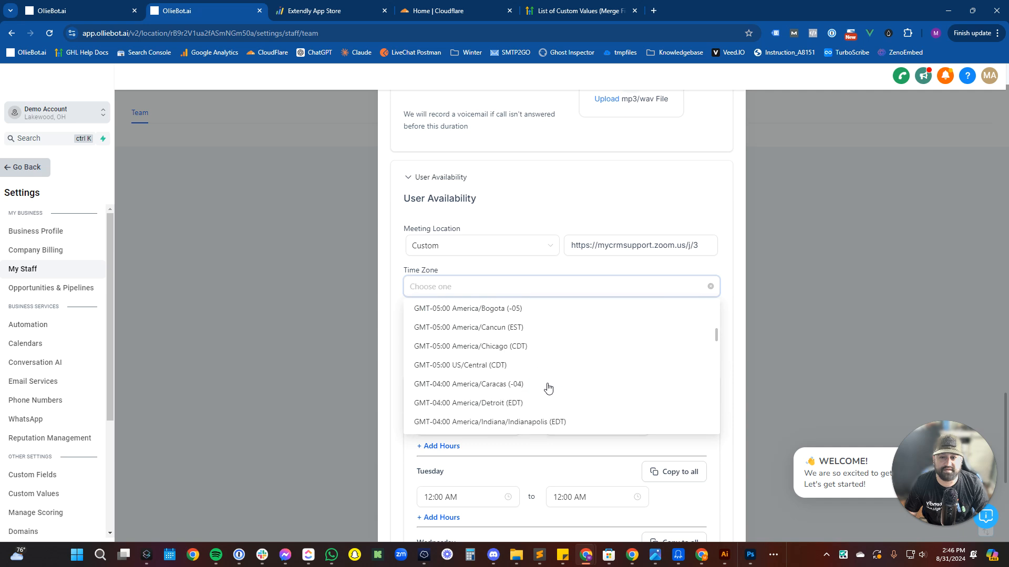
pyautogui.scroll(-3, 548, 388)
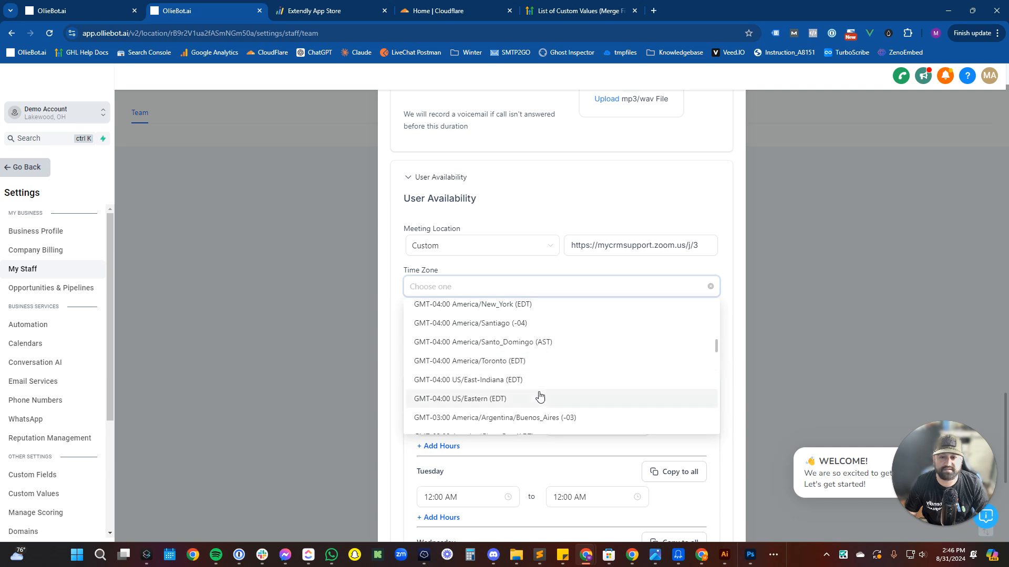
pyautogui.click(540, 397)
pyautogui.scroll(-3, 538, 394)
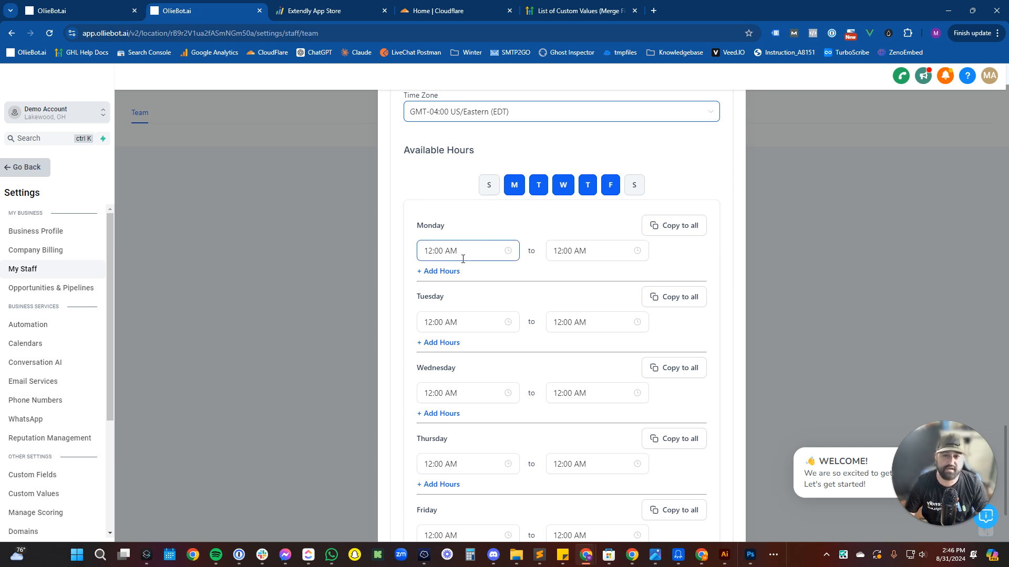
# Set Monday to 09:00 AM–05:00 PM and copy it to Tuesday through Friday.
pyautogui.click(512, 255)
pyautogui.scroll(-3, 437, 353)
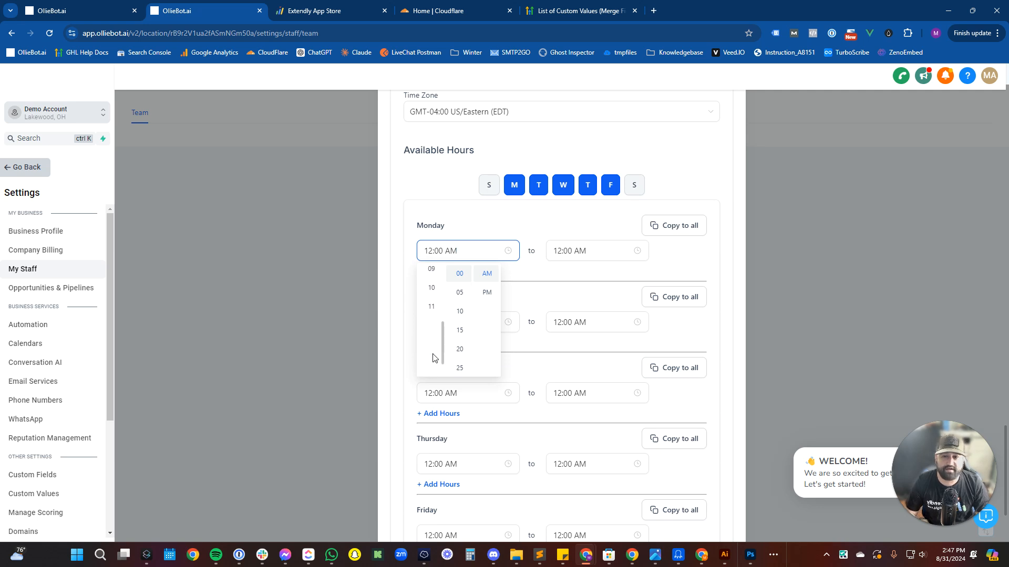
pyautogui.click(432, 340)
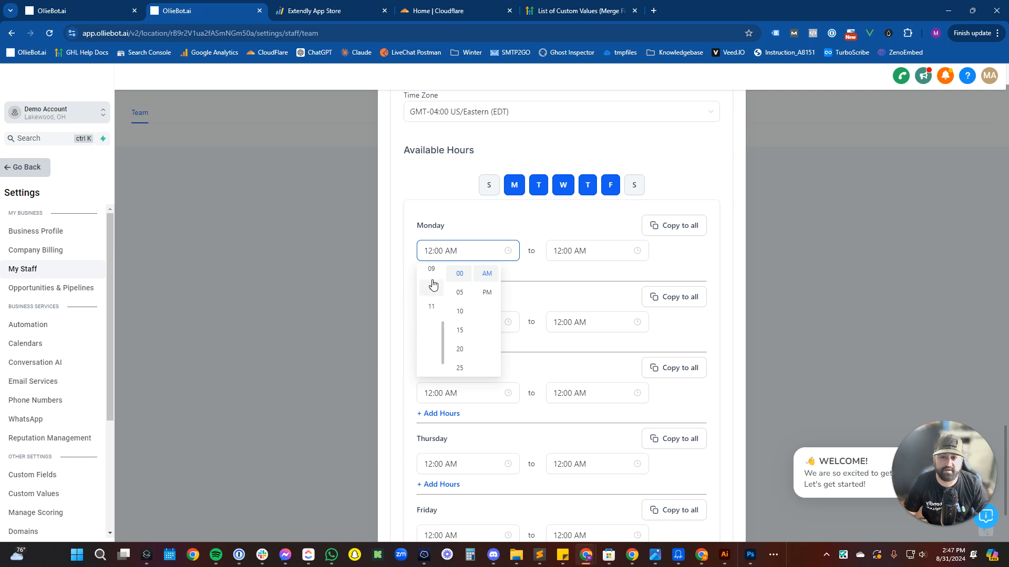
pyautogui.click(591, 253)
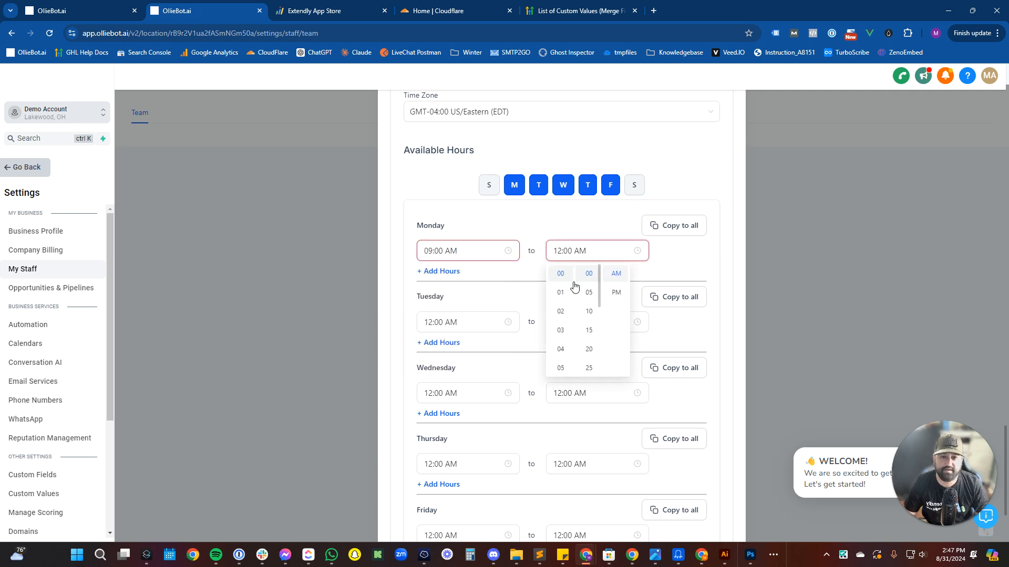
pyautogui.click(562, 368)
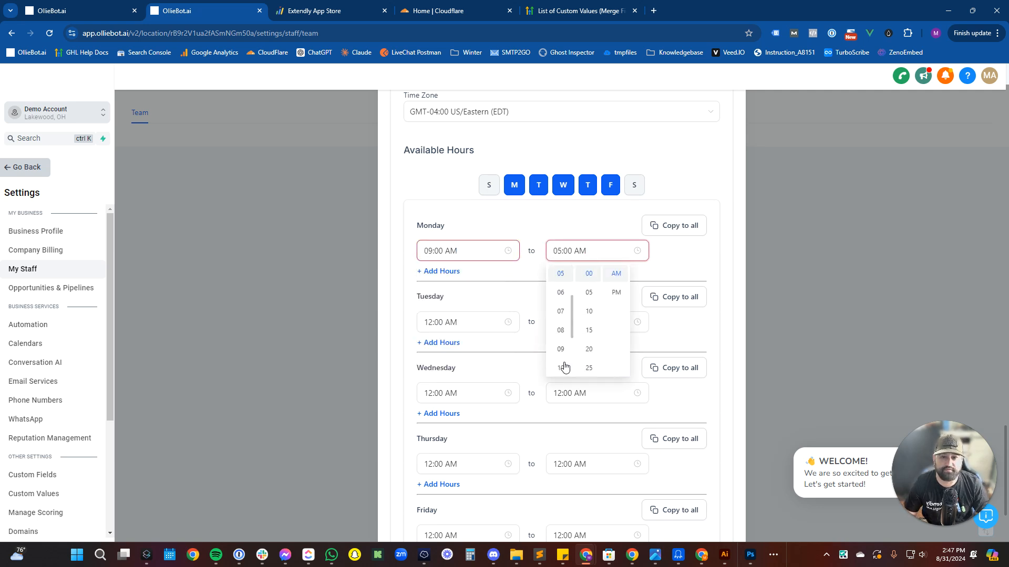
pyautogui.click(616, 293)
pyautogui.click(676, 230)
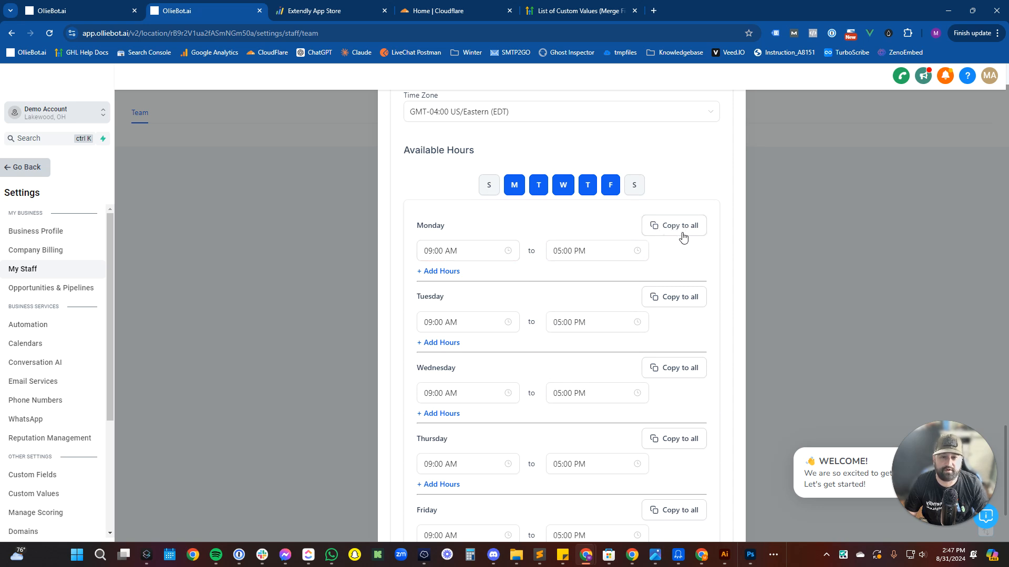
# Change Monday's first slot to end at 12:00 PM.
pyautogui.scroll(-3, 642, 266)
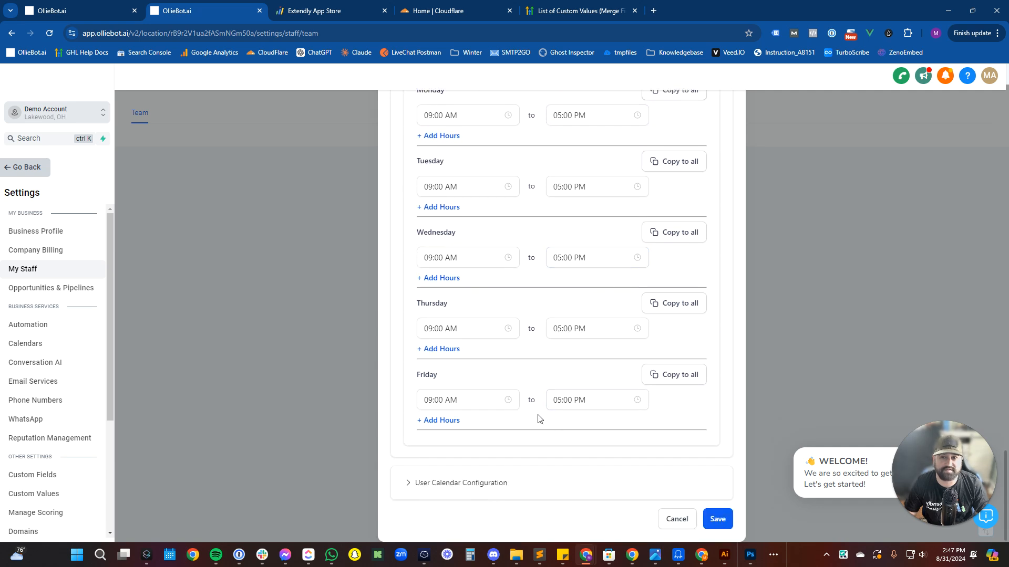
pyautogui.scroll(2, 539, 415)
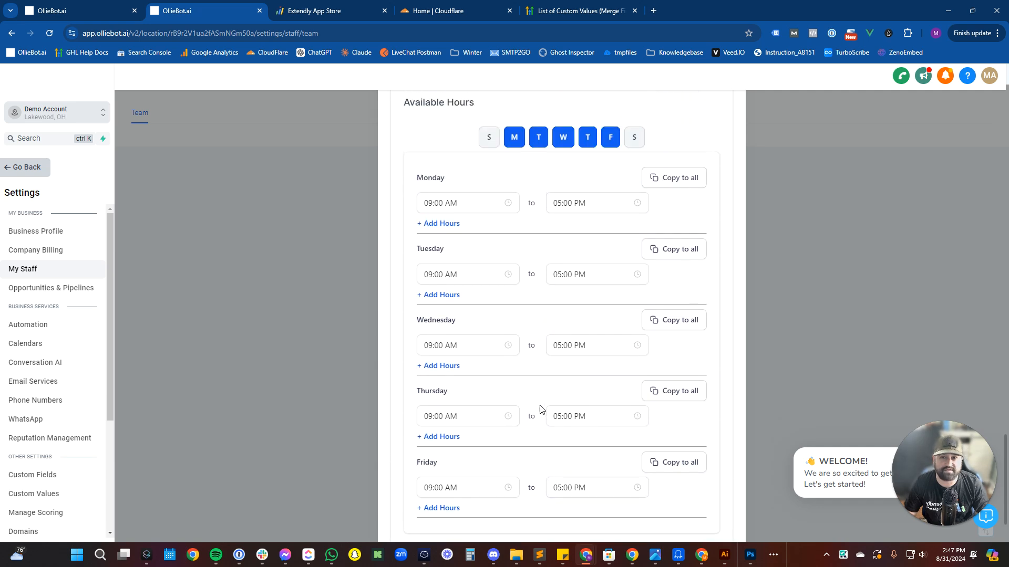
pyautogui.click(564, 204)
pyautogui.scroll(2, 583, 244)
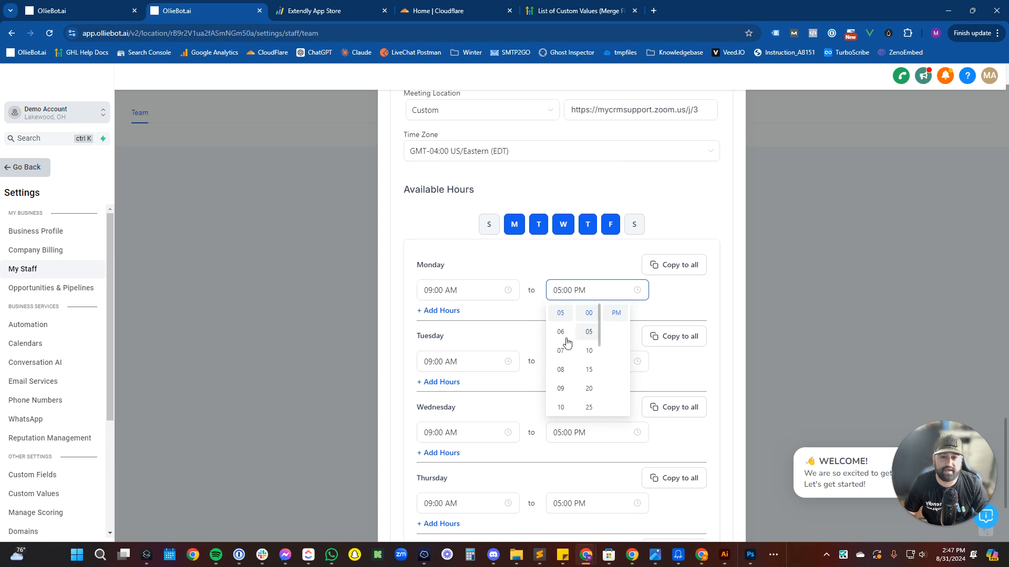
pyautogui.scroll(3, 561, 342)
pyautogui.scroll(-5, 560, 367)
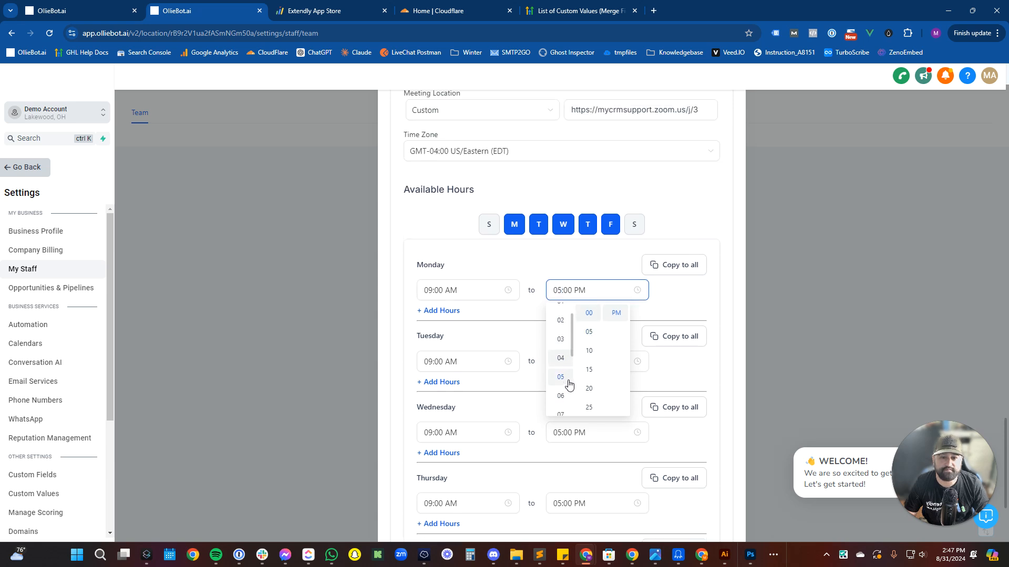
pyautogui.scroll(5, 564, 337)
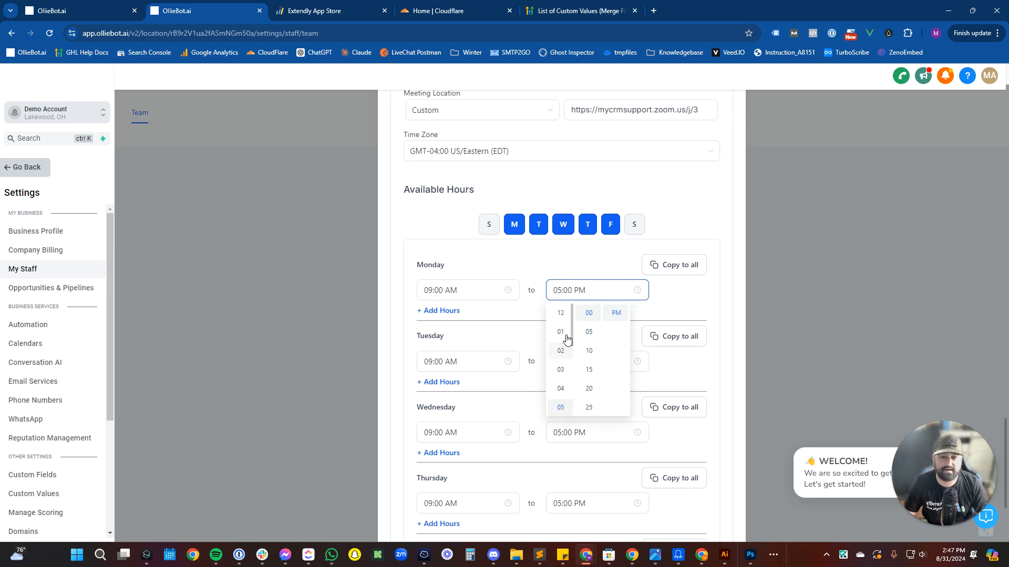
pyautogui.click(563, 315)
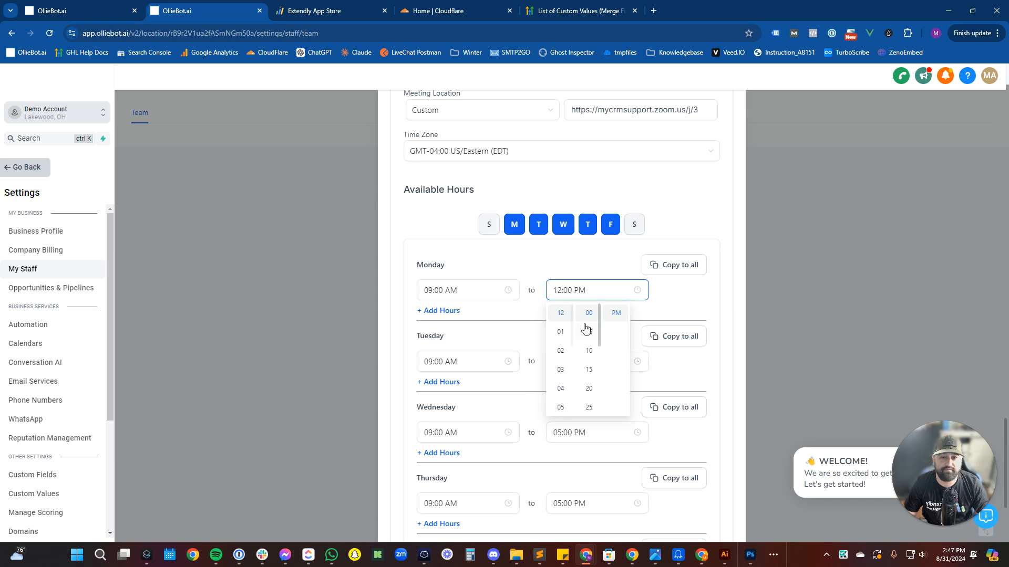
# Add a second Monday slot from 01:00 PM to 05:00 PM.
pyautogui.click(444, 311)
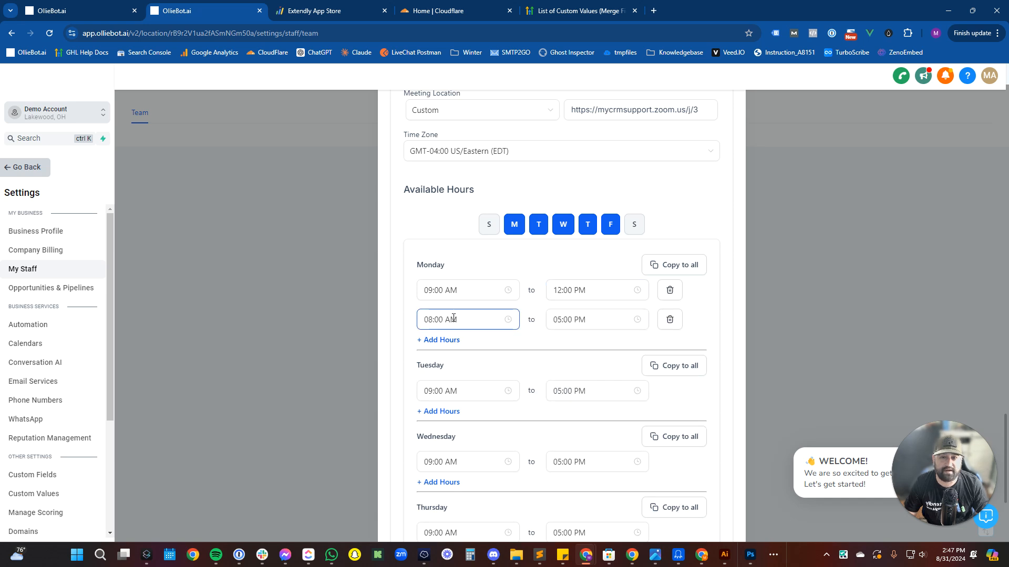
pyautogui.click(454, 319)
pyautogui.scroll(3, 443, 387)
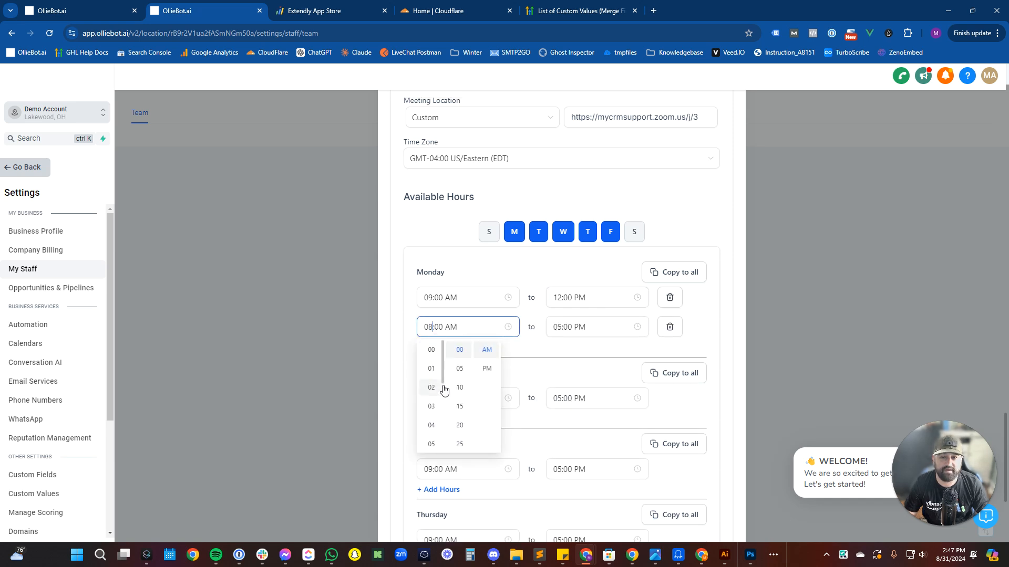
pyautogui.scroll(5, 443, 391)
pyautogui.scroll(-2, 441, 393)
pyautogui.click(437, 400)
pyautogui.click(483, 401)
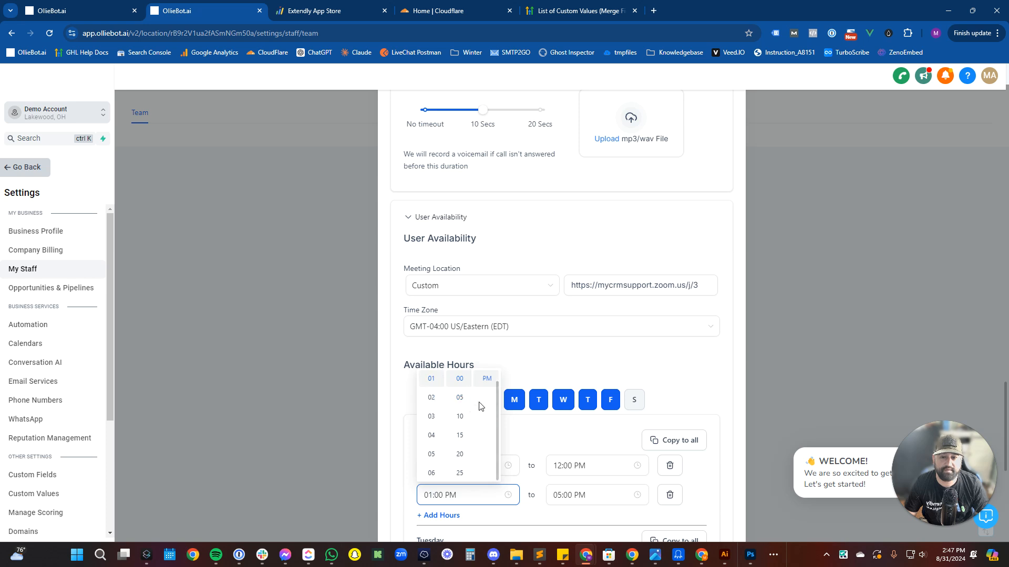
pyautogui.scroll(-2, 578, 465)
pyautogui.click(607, 428)
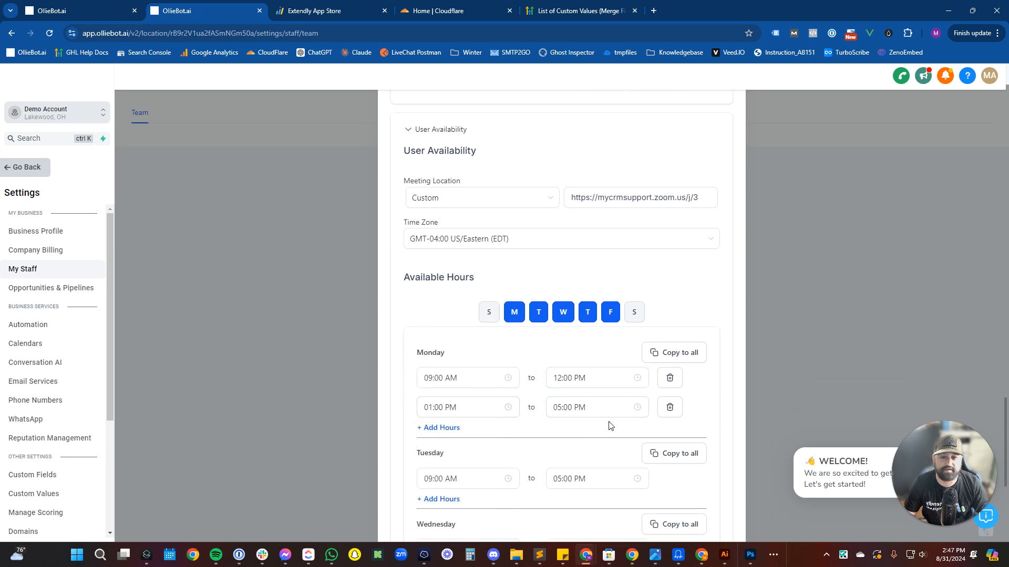
# Copy Monday's two slots to Tuesday–Friday and expand User Calendar Configuration.
pyautogui.click(663, 362)
pyautogui.scroll(-6, 603, 423)
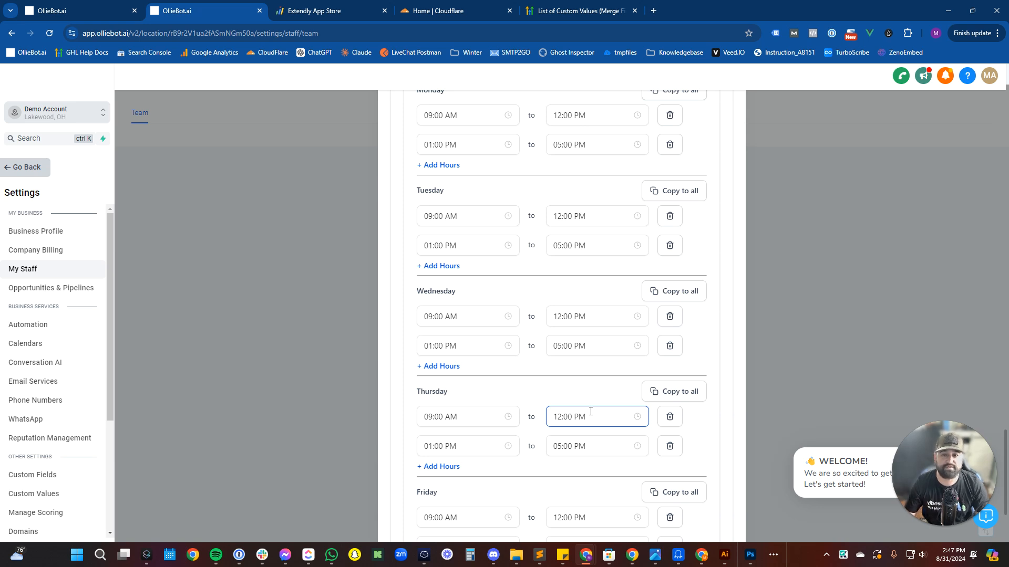
pyautogui.scroll(-3, 589, 407)
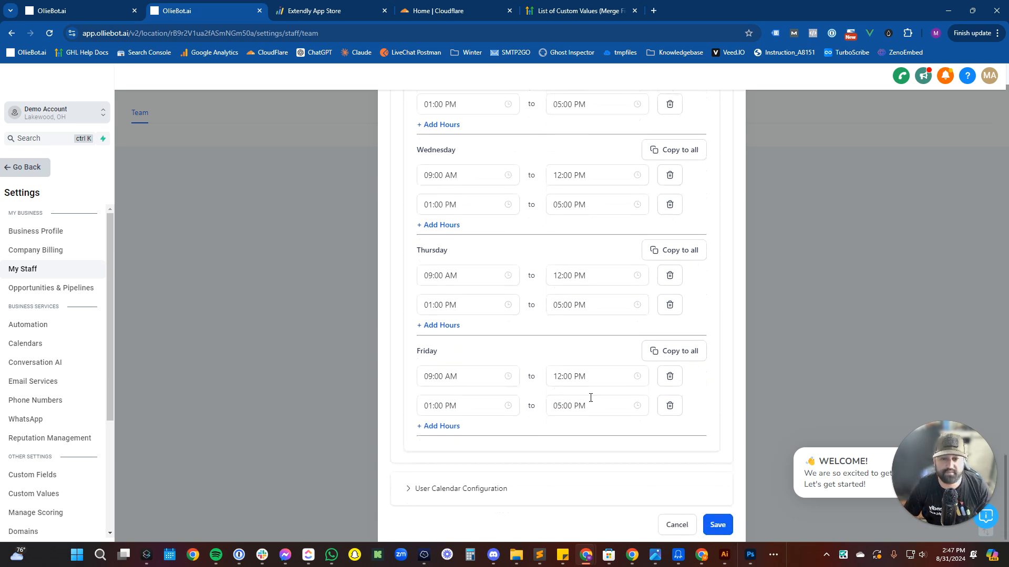
pyautogui.click(465, 484)
pyautogui.scroll(-3, 488, 426)
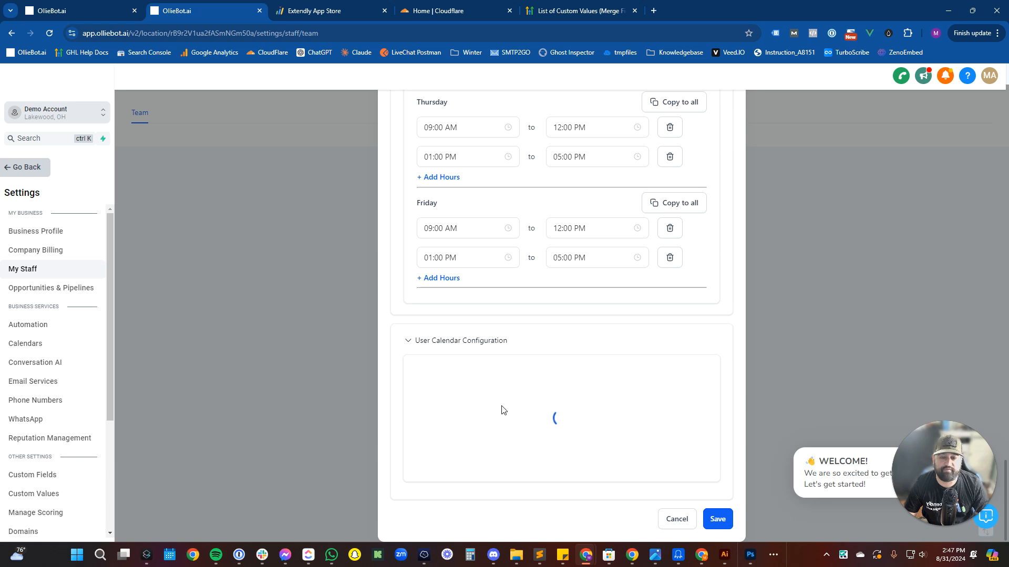
# Check the video conferencing connections, then dismiss the 'User created successfully' notification on My Staff.
pyautogui.scroll(-3, 558, 411)
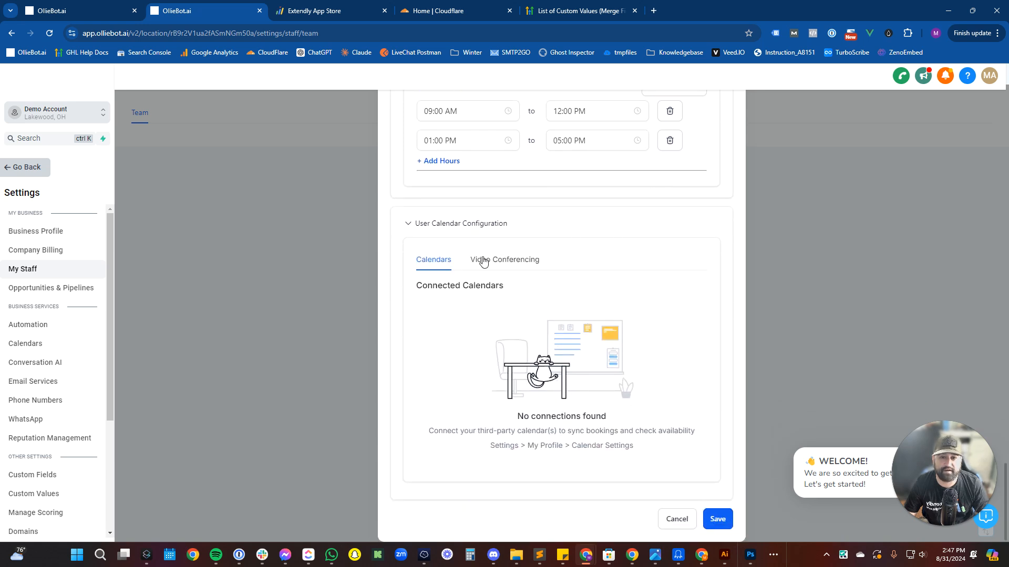
pyautogui.click(500, 260)
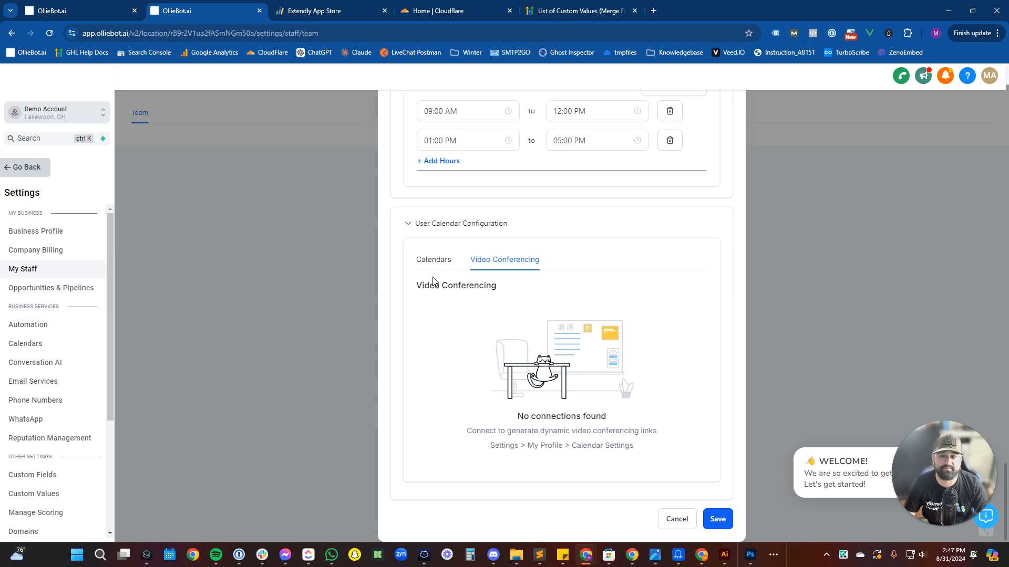
pyautogui.click(434, 263)
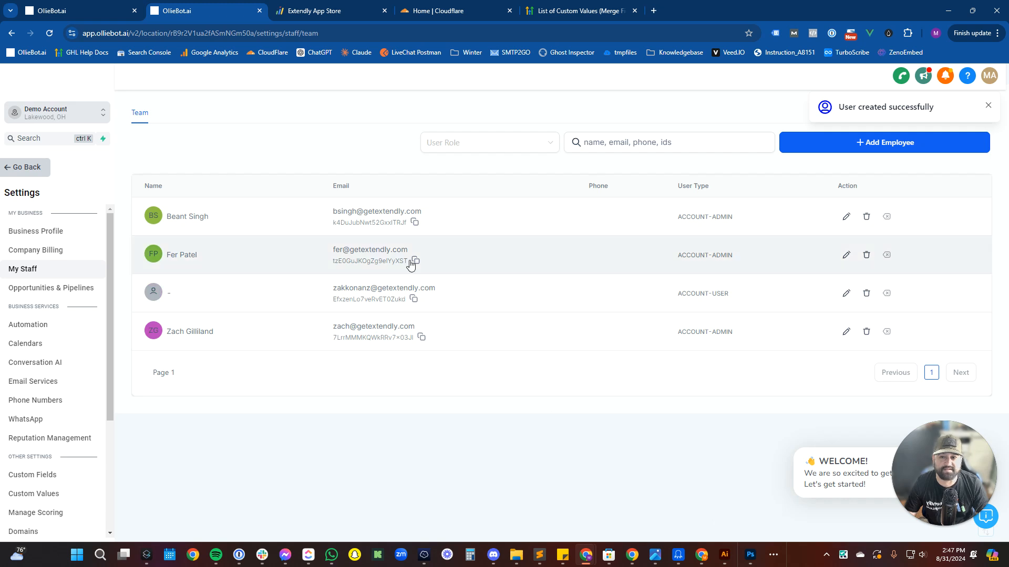
pyautogui.moveTo(423, 250); pyautogui.dragTo(310, 253)
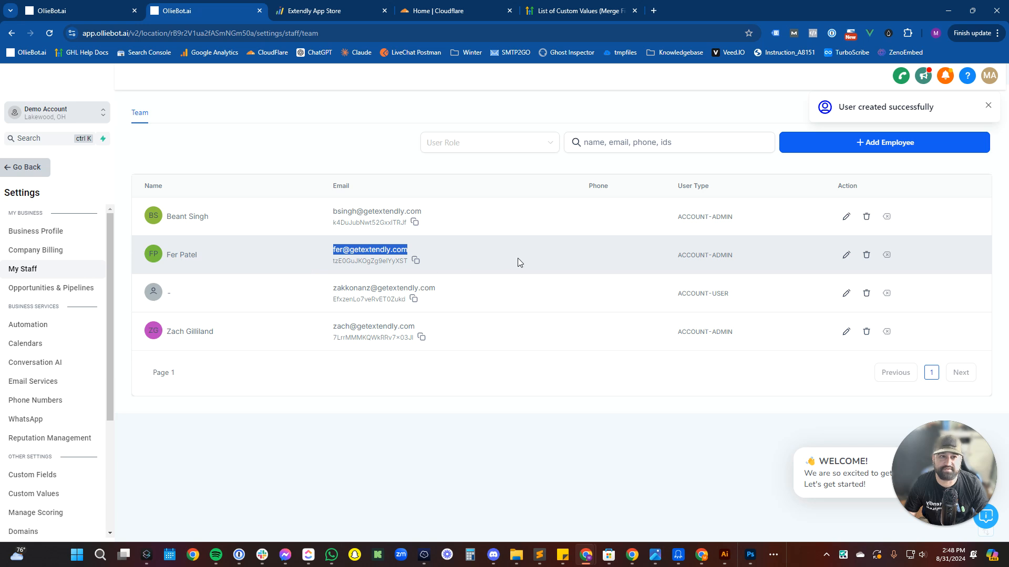
pyautogui.click(989, 106)
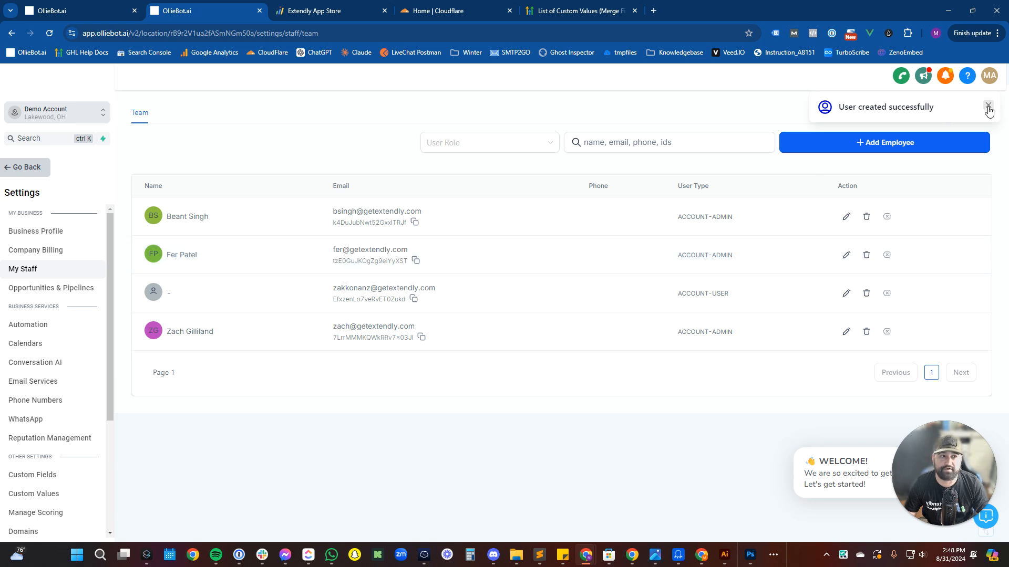
pyautogui.click(988, 105)
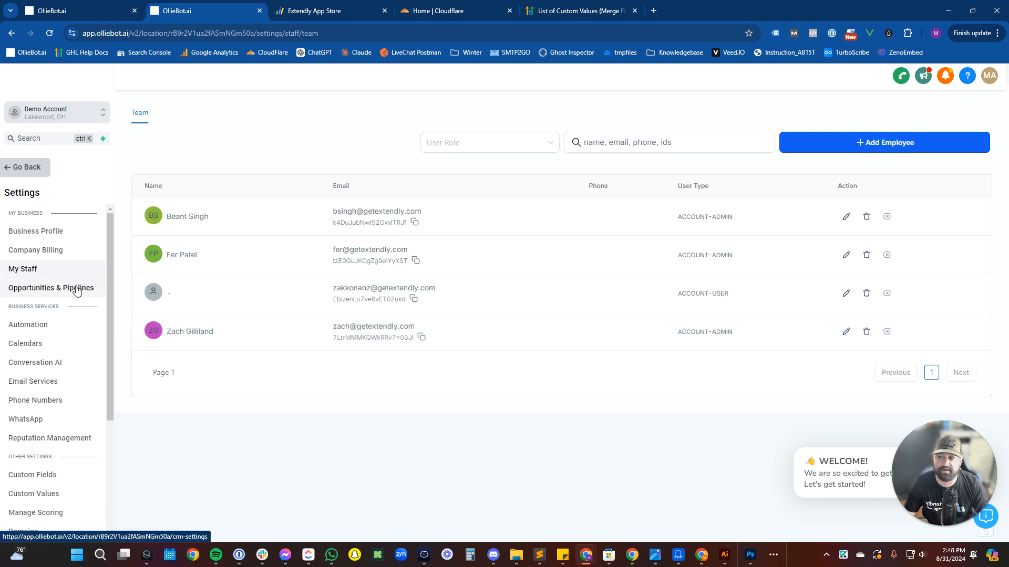
# Review the Opportunities & Pipelines settings and the list of pipelines.
pyautogui.click(77, 291)
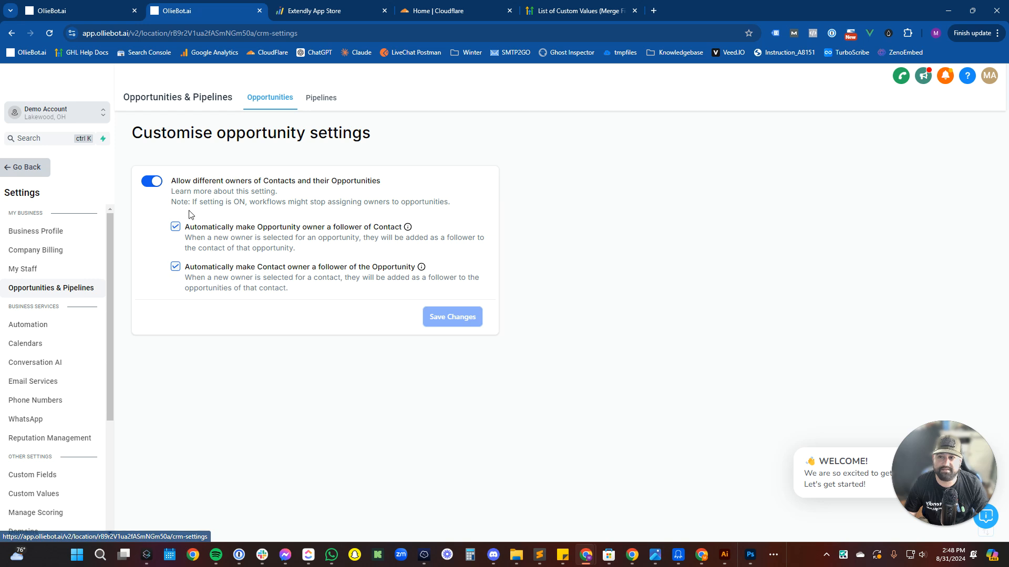
pyautogui.moveTo(179, 181); pyautogui.dragTo(415, 185)
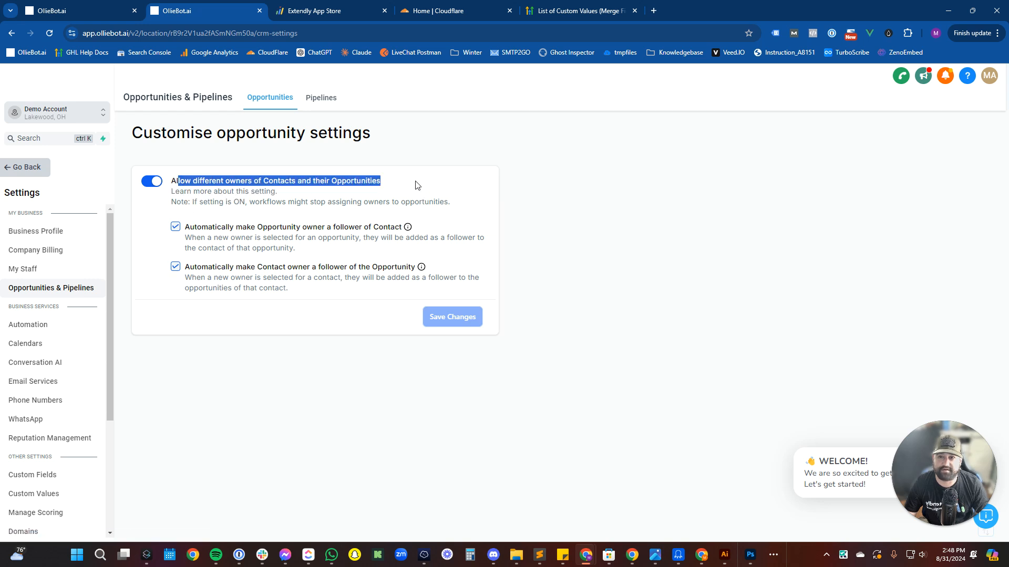
pyautogui.click(327, 98)
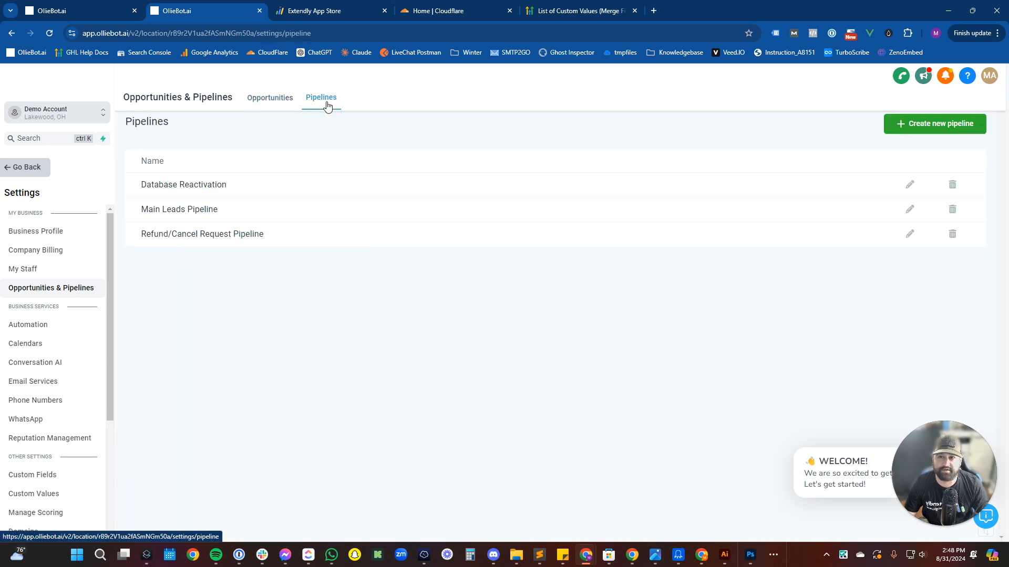
pyautogui.click(263, 100)
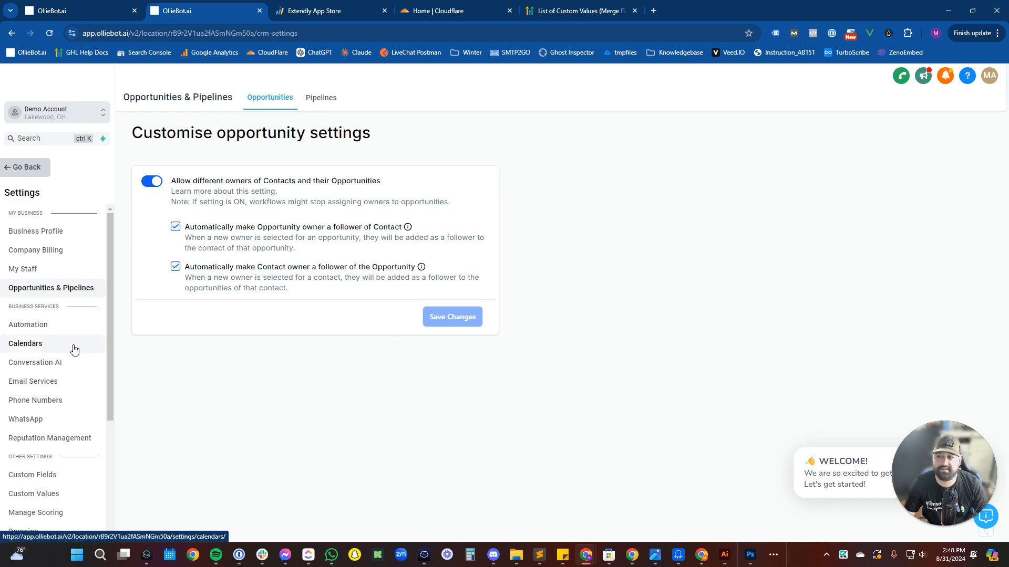
# Go to Email Services and choose Create Dedicated Domain.
pyautogui.scroll(-2, 74, 350)
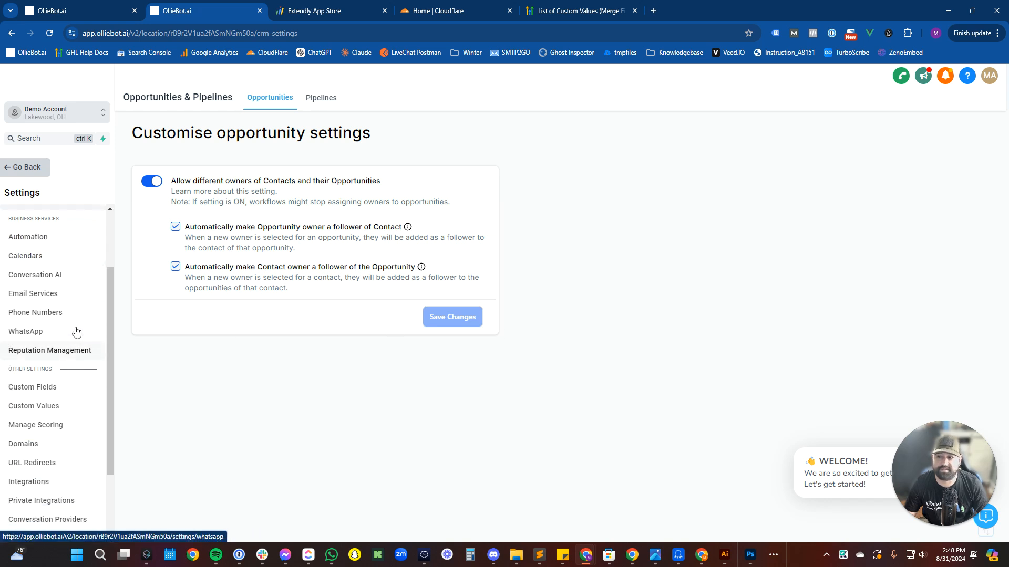
pyautogui.click(63, 301)
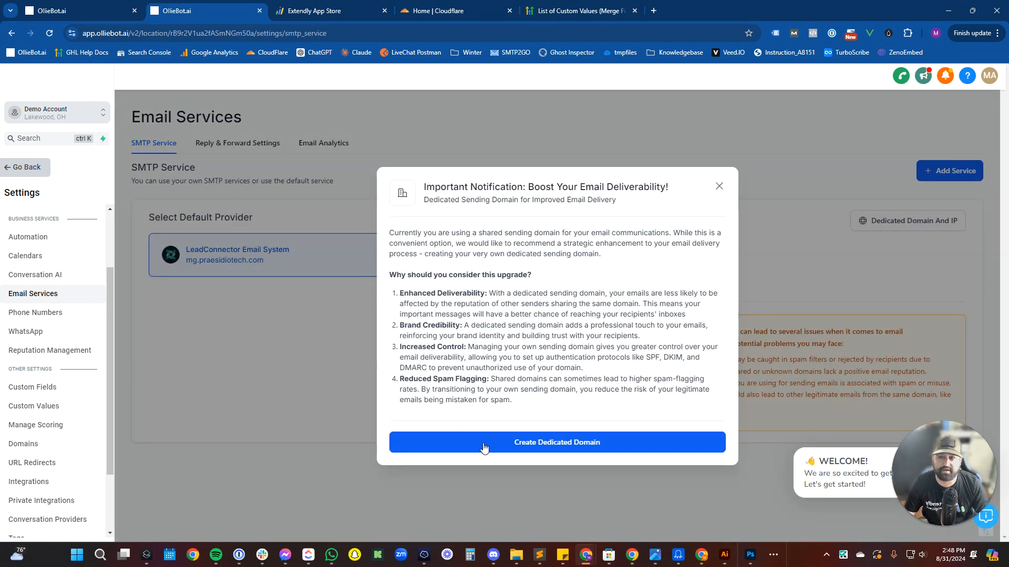
pyautogui.click(484, 448)
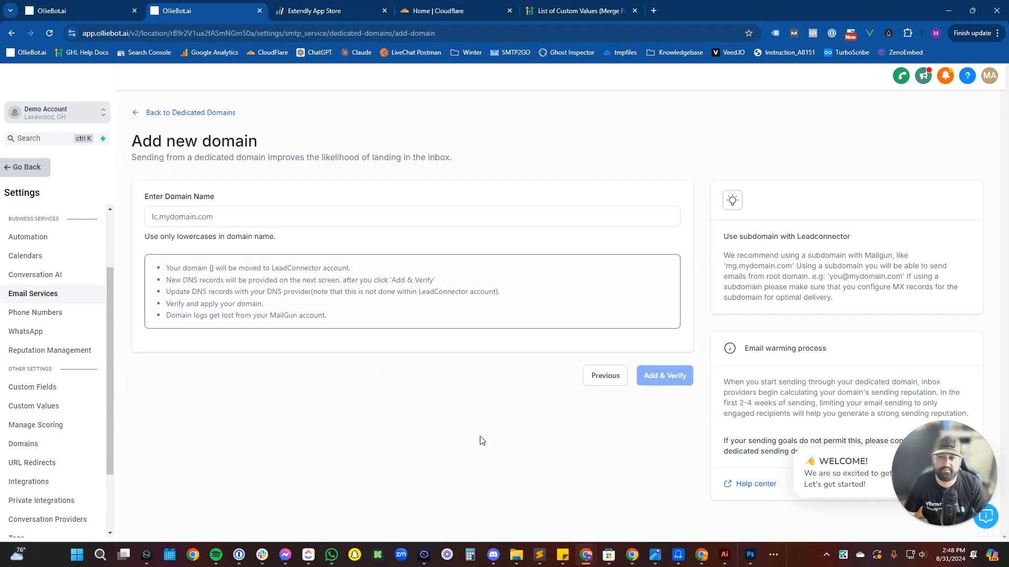
# Enter lc5.demo2web.com as the new domain name, correcting typos along the way.
pyautogui.click(186, 223)
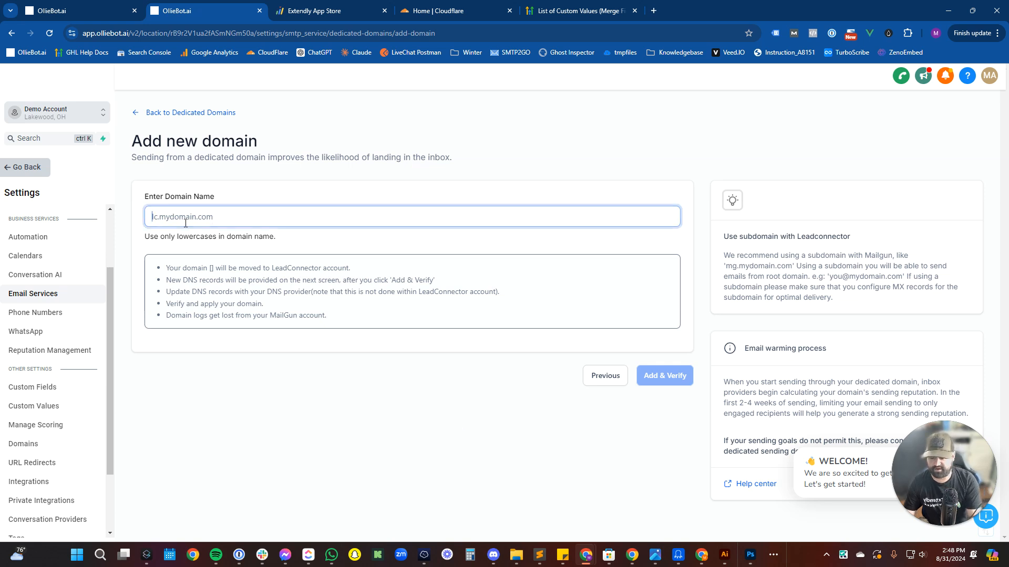
pyautogui.write('lc')
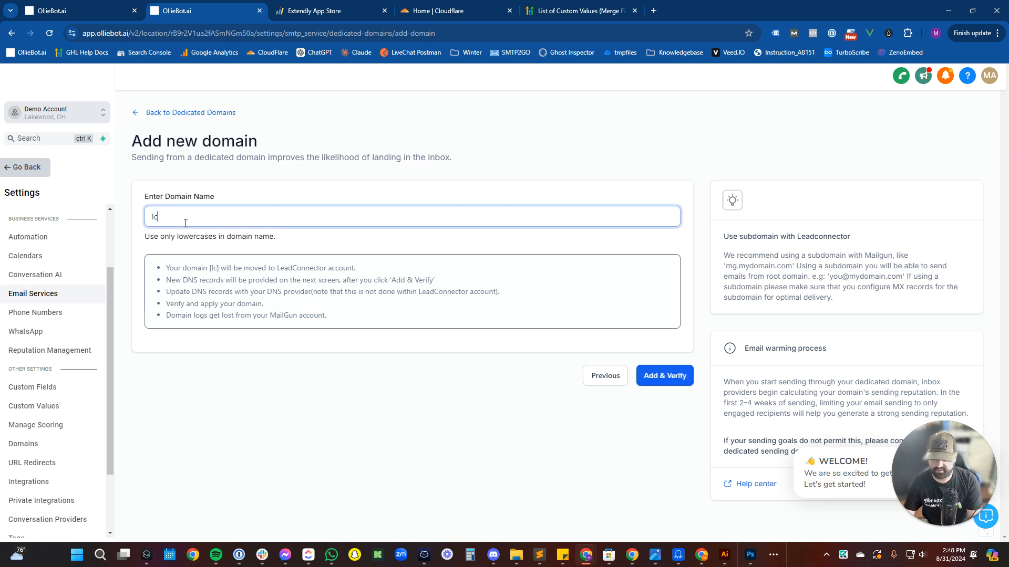
pyautogui.write('5')
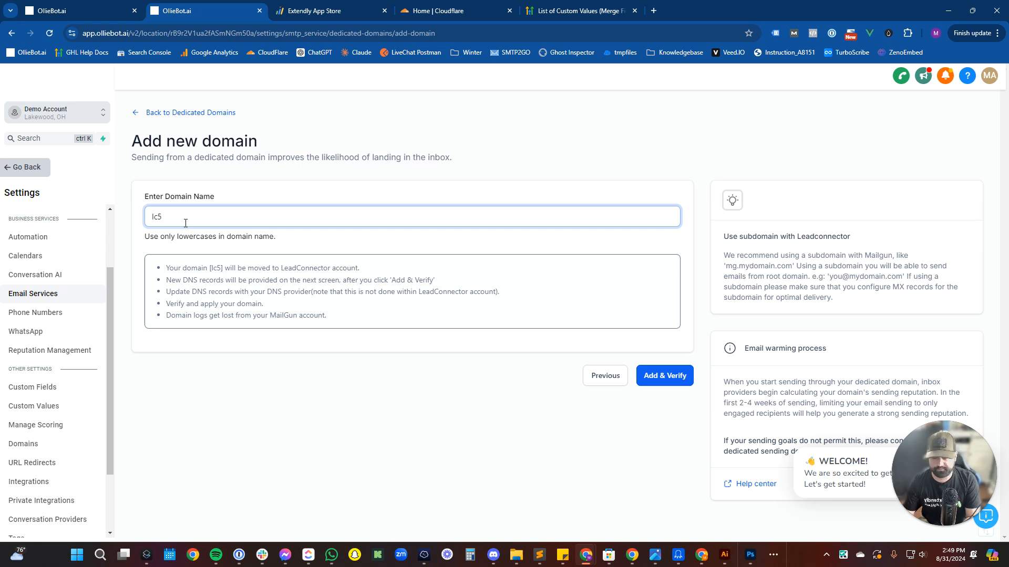
pyautogui.write('.demo2')
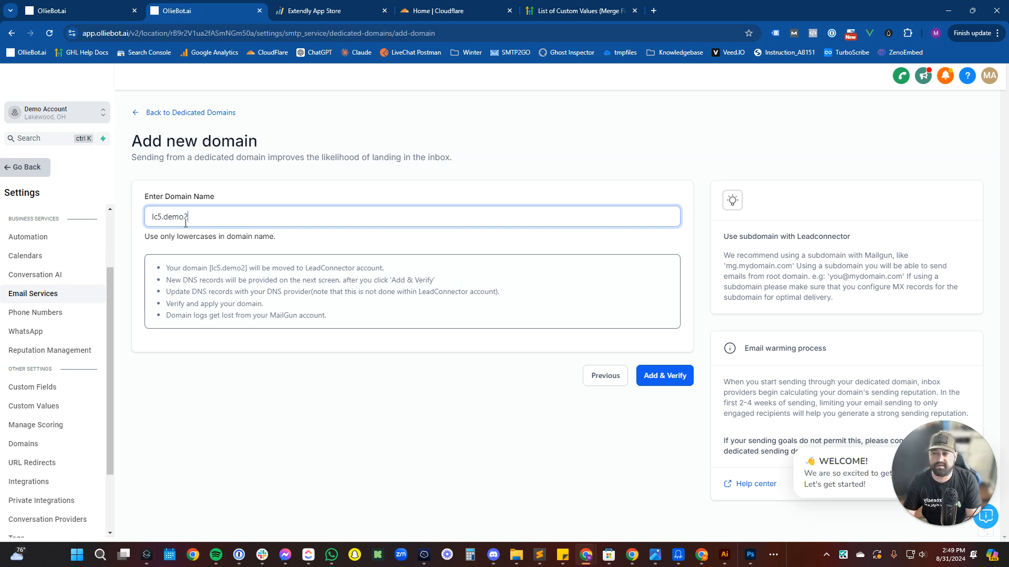
pyautogui.write('web.com')
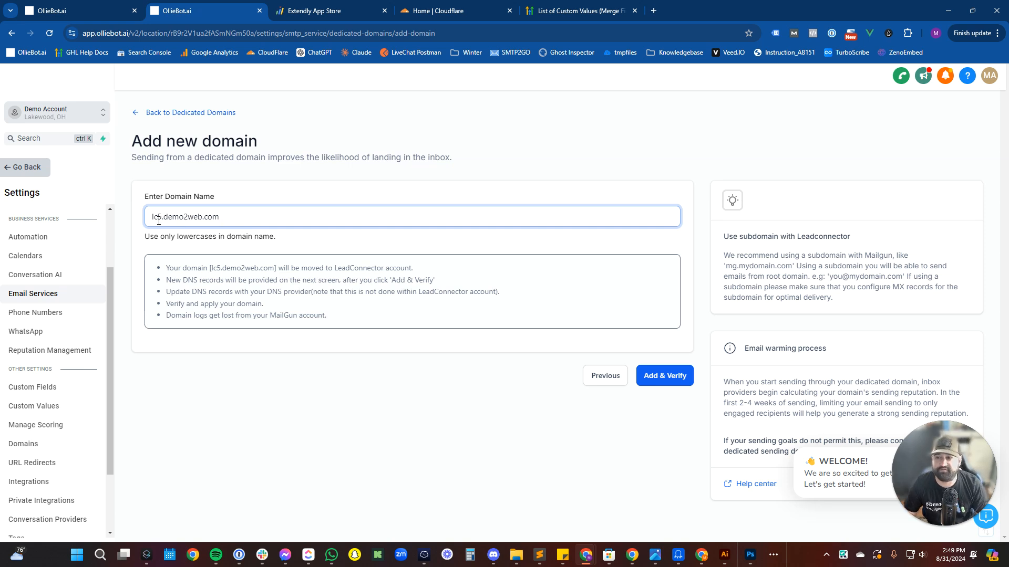
pyautogui.moveTo(157, 219); pyautogui.dragTo(163, 216)
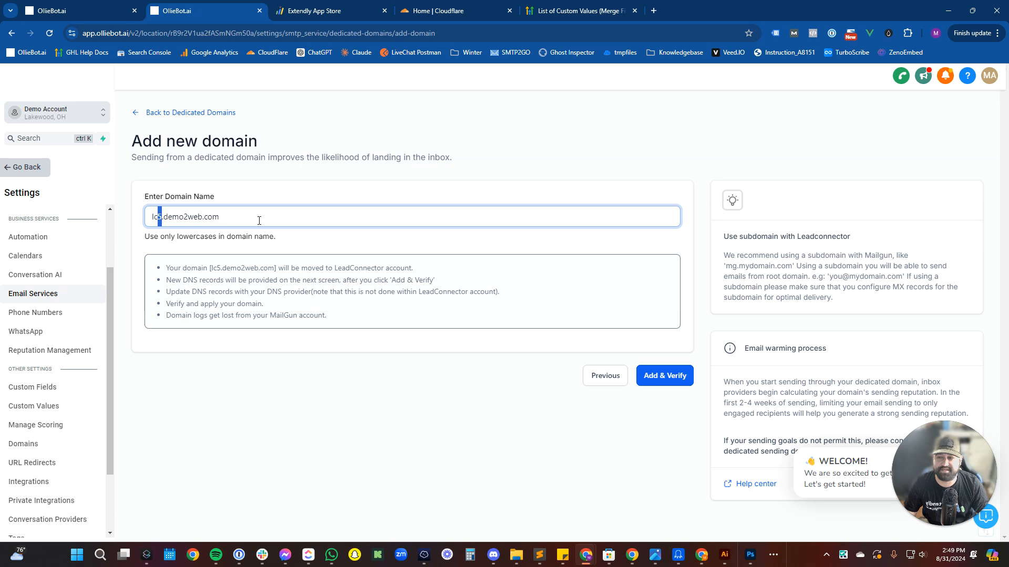
pyautogui.press('BackSpace')
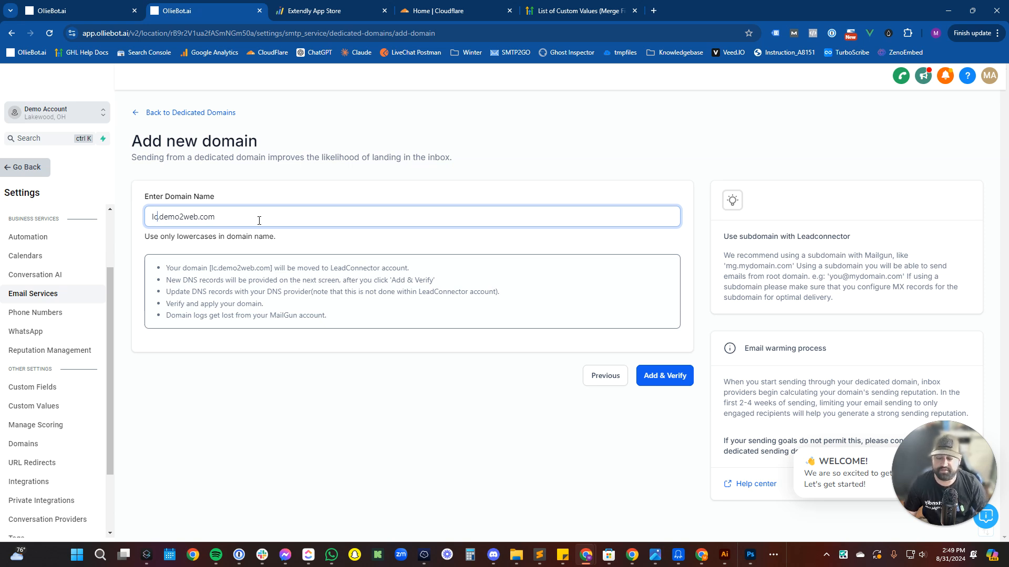
pyautogui.press('Delete')
pyautogui.press('BackSpace')
pyautogui.press('BackSpace')
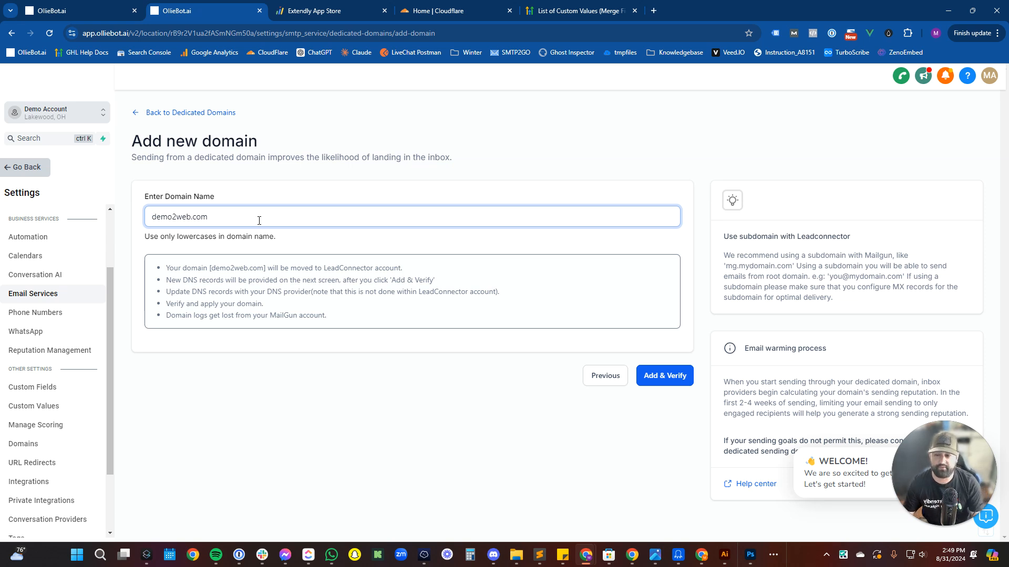
pyautogui.write('lc5.')
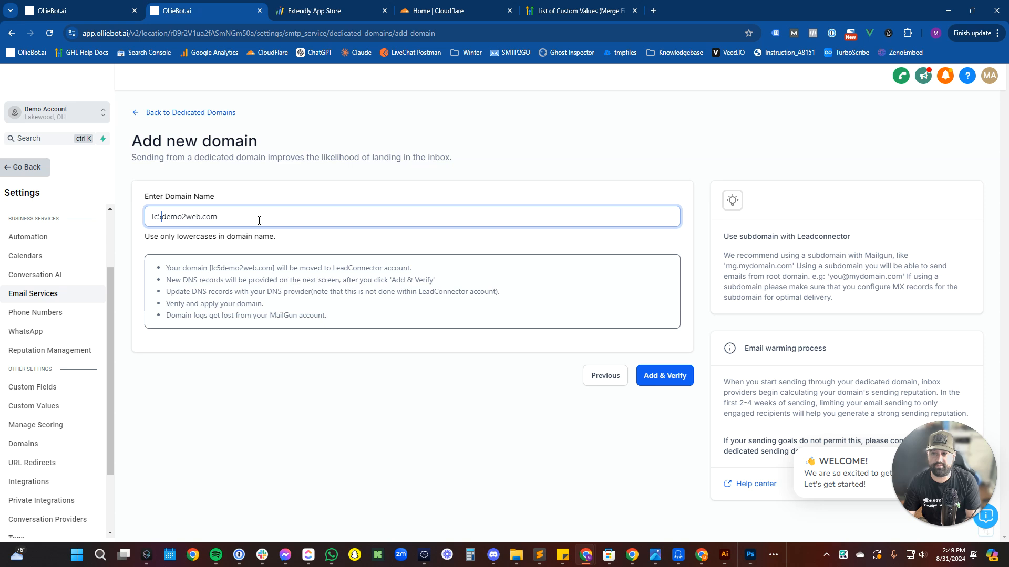
# Add lc5.demo2web.com, continue past the Cloudflare provider detection, and authorize the domain.
pyautogui.click(644, 374)
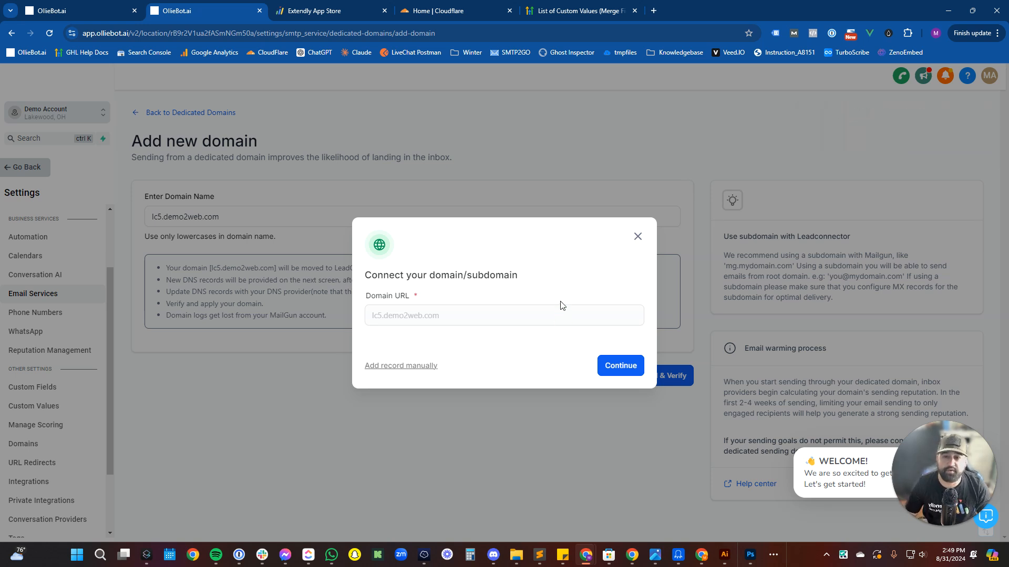
pyautogui.click(619, 367)
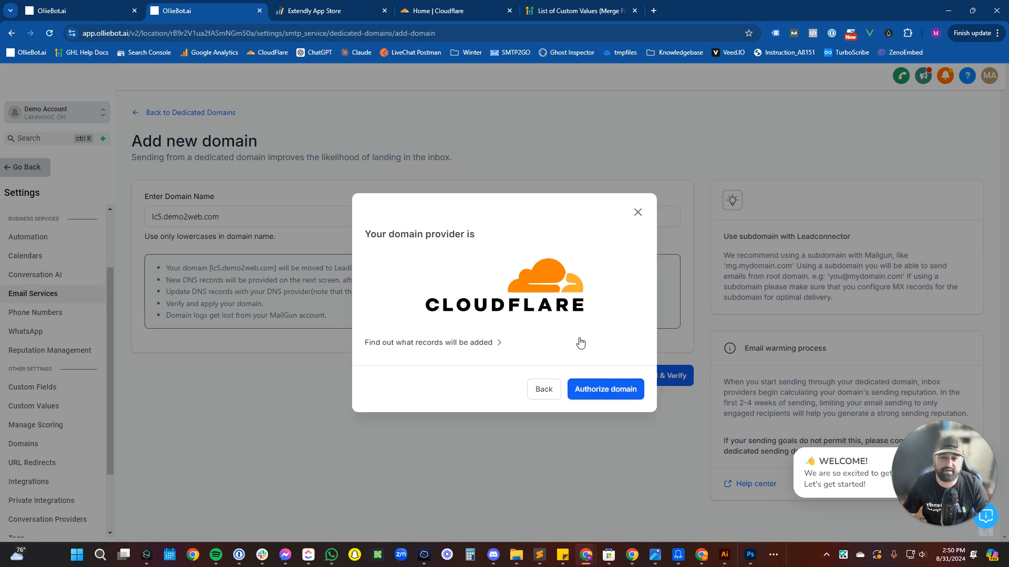
pyautogui.click(594, 380)
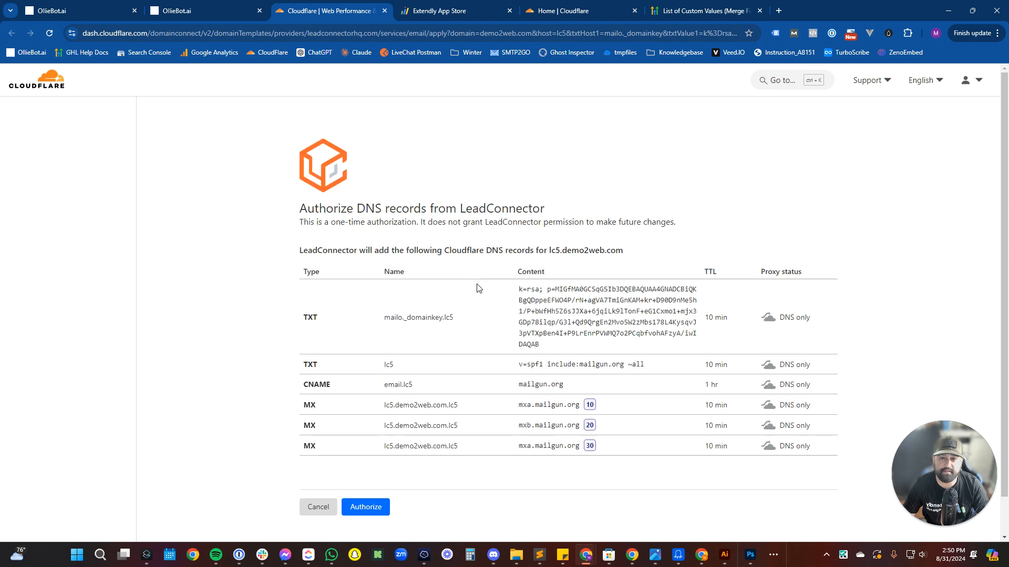
# Review the TXT, CNAME and three MX records, then approve them in Cloudflare.
pyautogui.scroll(-1, 483, 295)
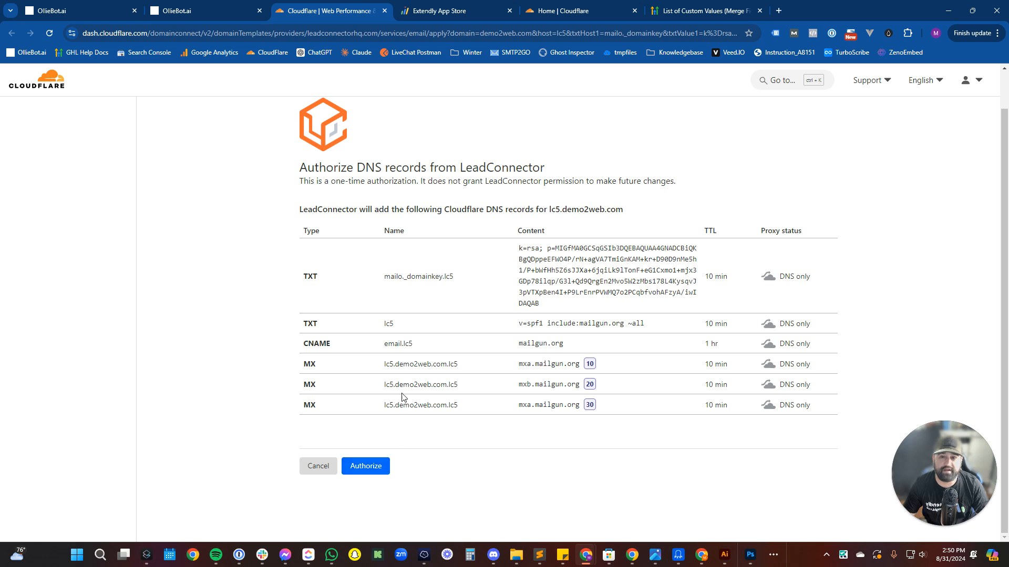
pyautogui.moveTo(385, 367); pyautogui.dragTo(813, 411)
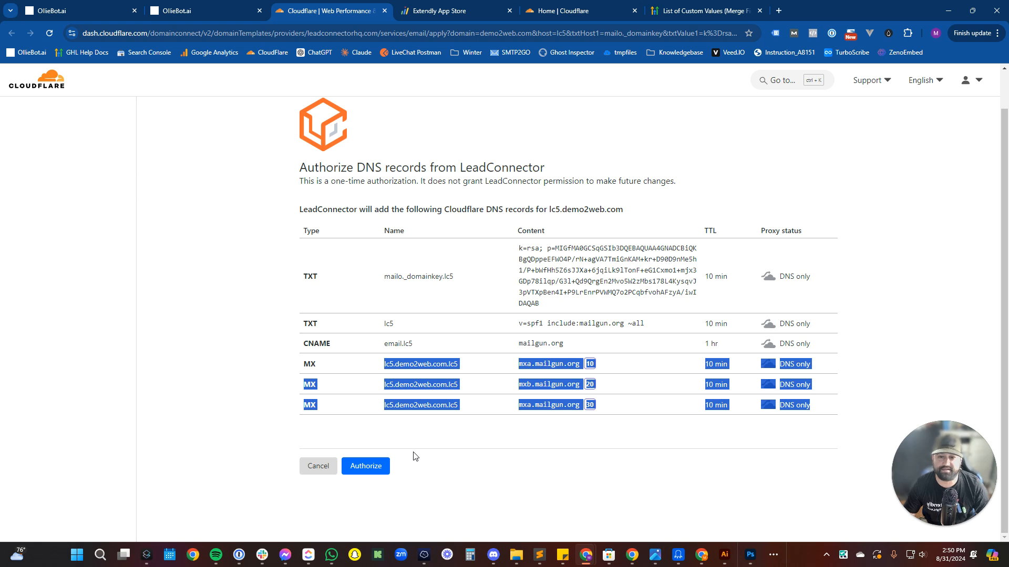
pyautogui.click(377, 472)
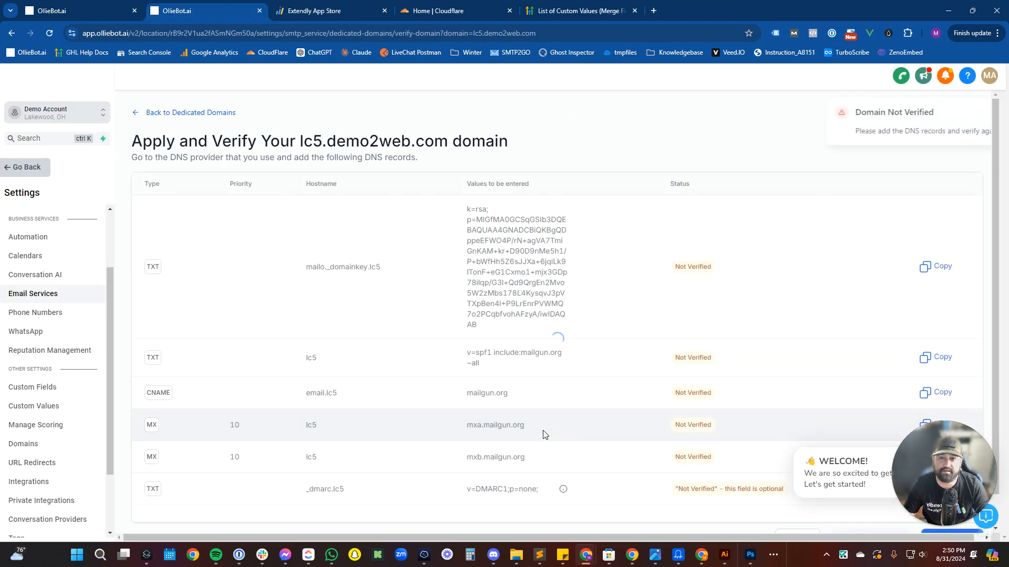
# Dismiss the WELCOME popup and run Verify Domain for lc5.demo2web.com.
pyautogui.scroll(-1, 710, 405)
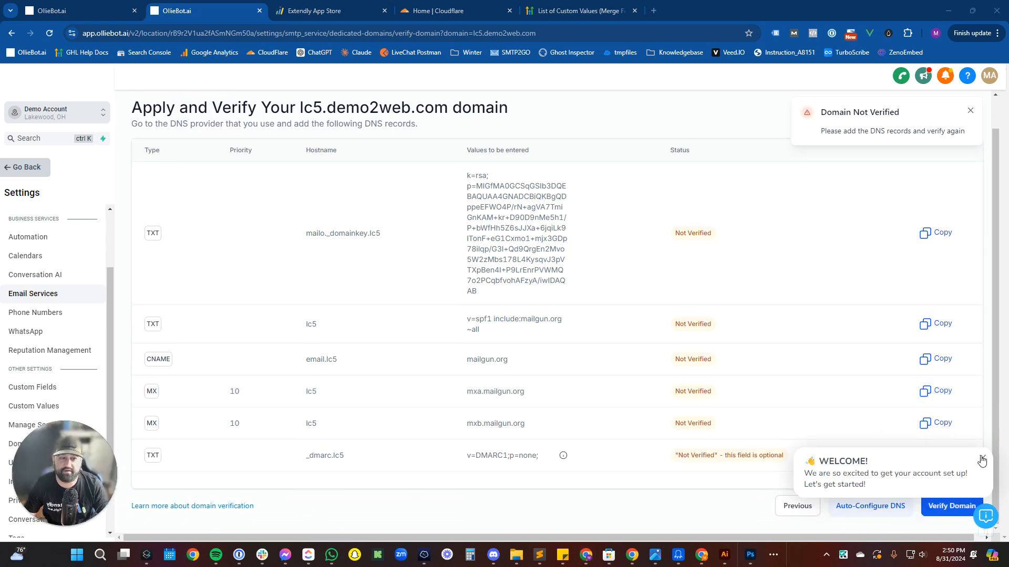
pyautogui.click(982, 460)
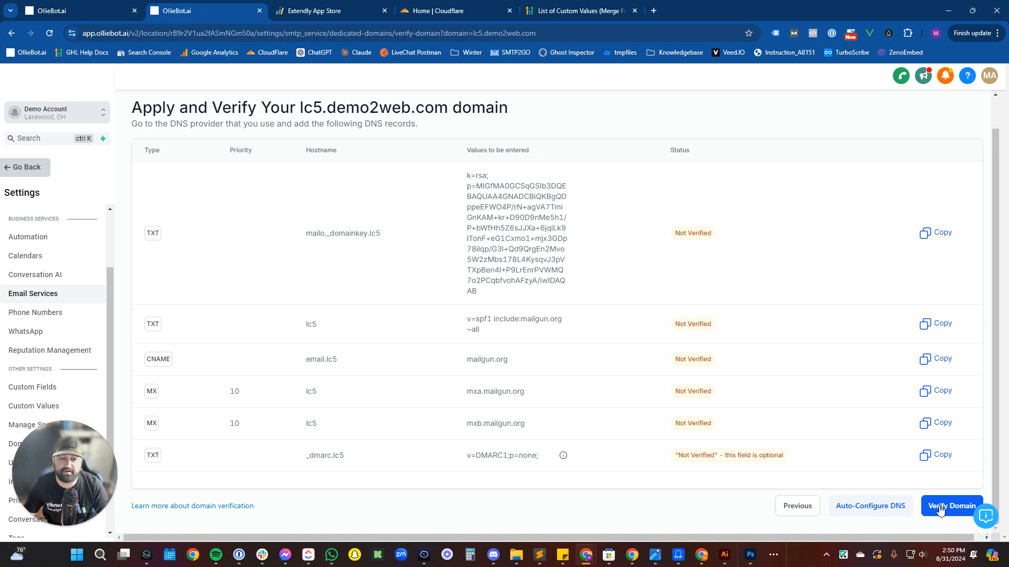
pyautogui.click(937, 505)
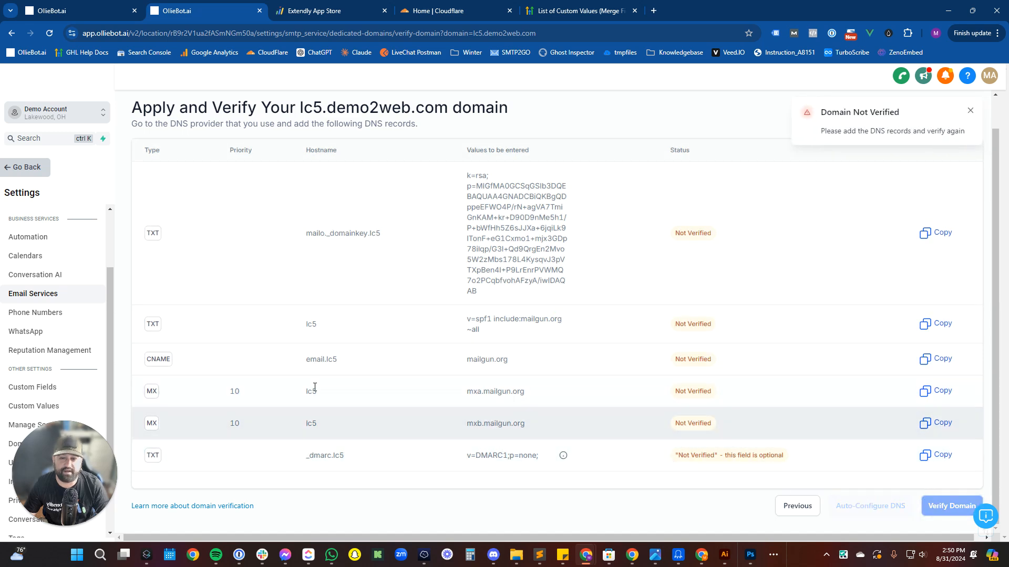
# Open demo2web.com's DNS records in Cloudflare and filter them for lc5.
pyautogui.click(449, 8)
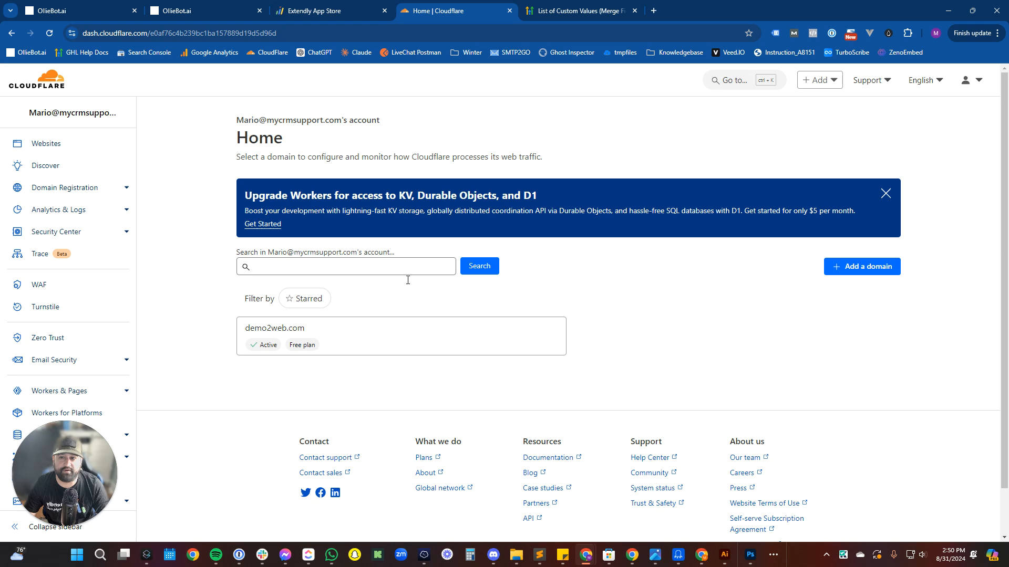
pyautogui.click(385, 329)
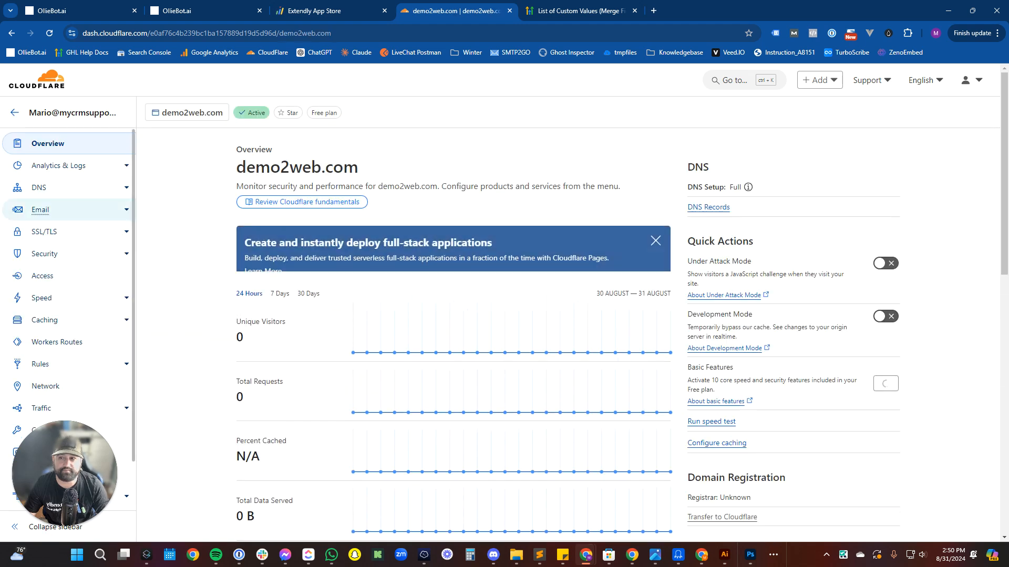
pyautogui.click(74, 188)
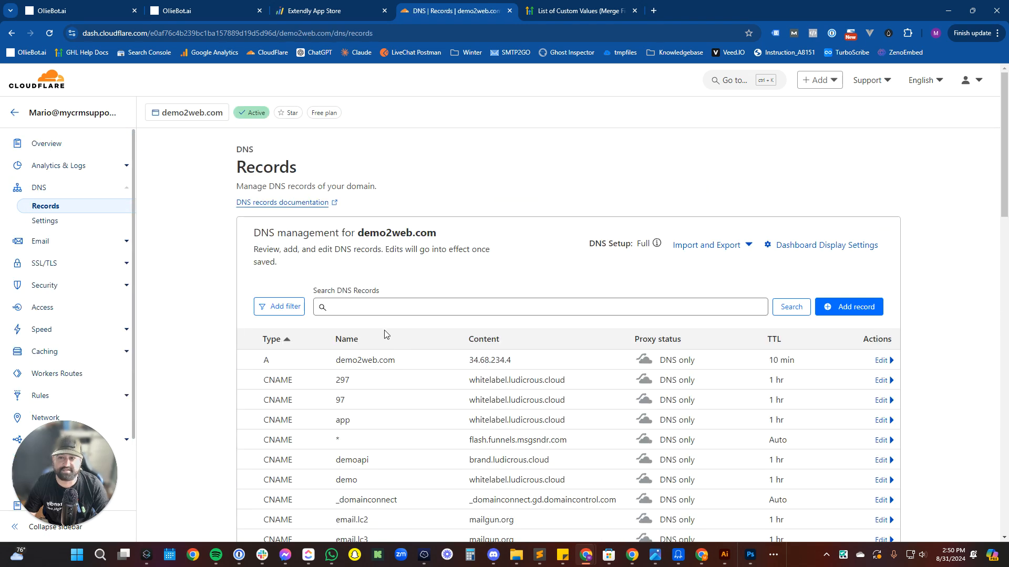
pyautogui.click(383, 310)
pyautogui.write('lc5')
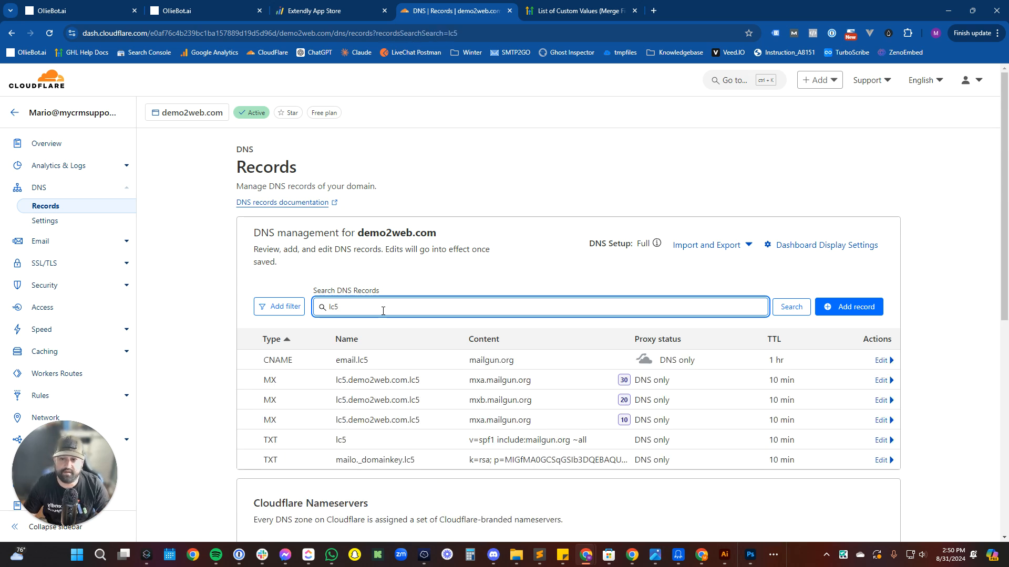
pyautogui.click(401, 388)
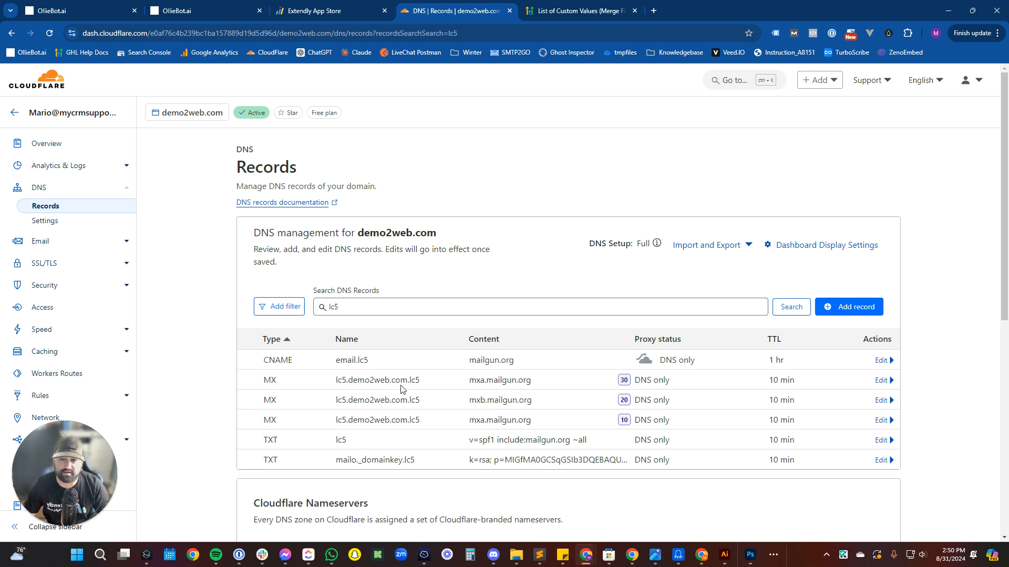
# Rename the first MX record from lc5.demo2web.com.lc5 to lc5 and save it.
pyautogui.click(881, 379)
pyautogui.moveTo(404, 415); pyautogui.dragTo(344, 419)
pyautogui.press('BackSpace')
pyautogui.press('BackSpace')
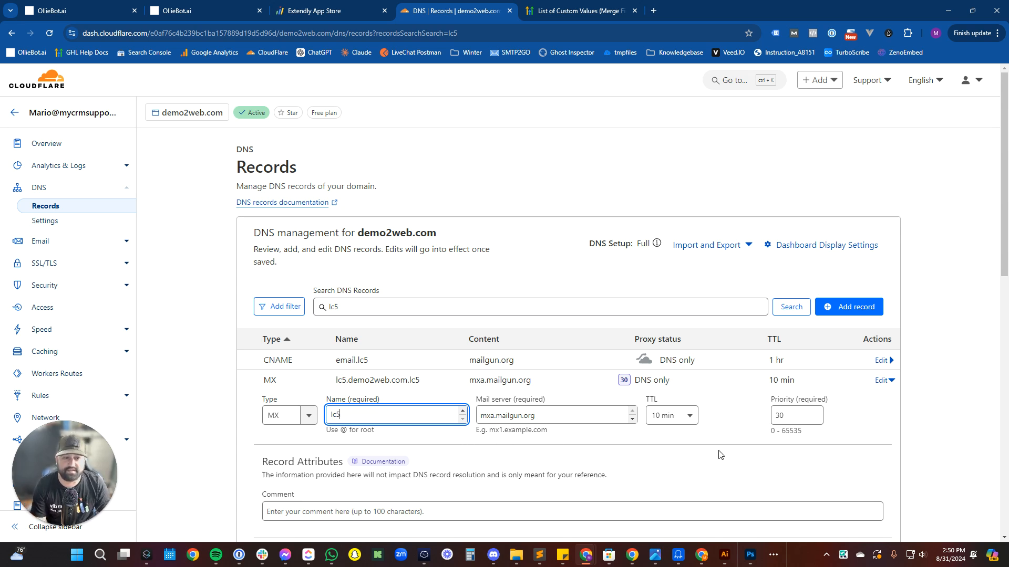
pyautogui.scroll(-2, 736, 444)
pyautogui.click(870, 472)
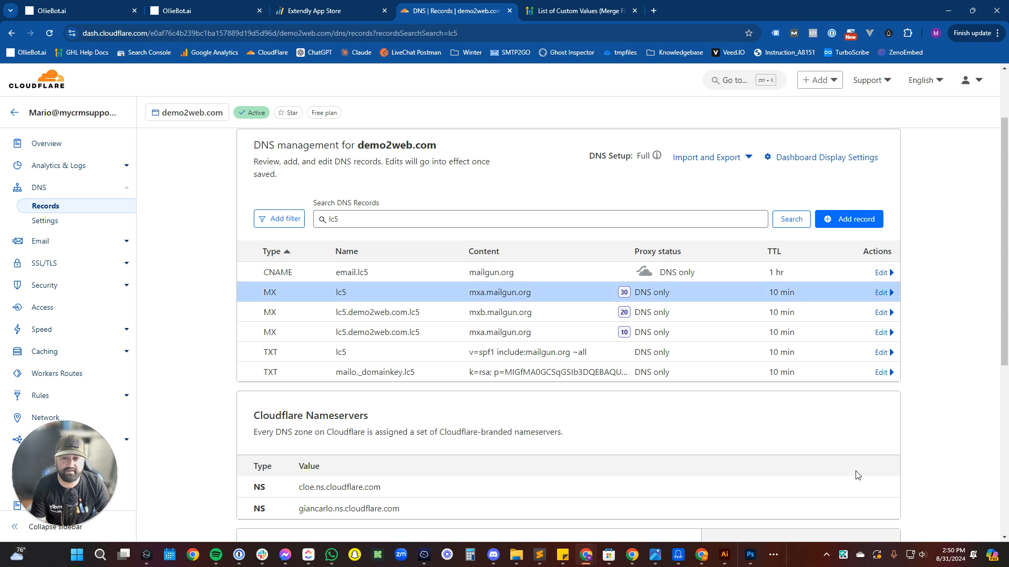
# Trim the mxb.mailgun.org and last MX record names to lc5 and save both.
pyautogui.click(887, 313)
pyautogui.moveTo(405, 348); pyautogui.dragTo(343, 348)
pyautogui.press('BackSpace')
pyautogui.press('BackSpace')
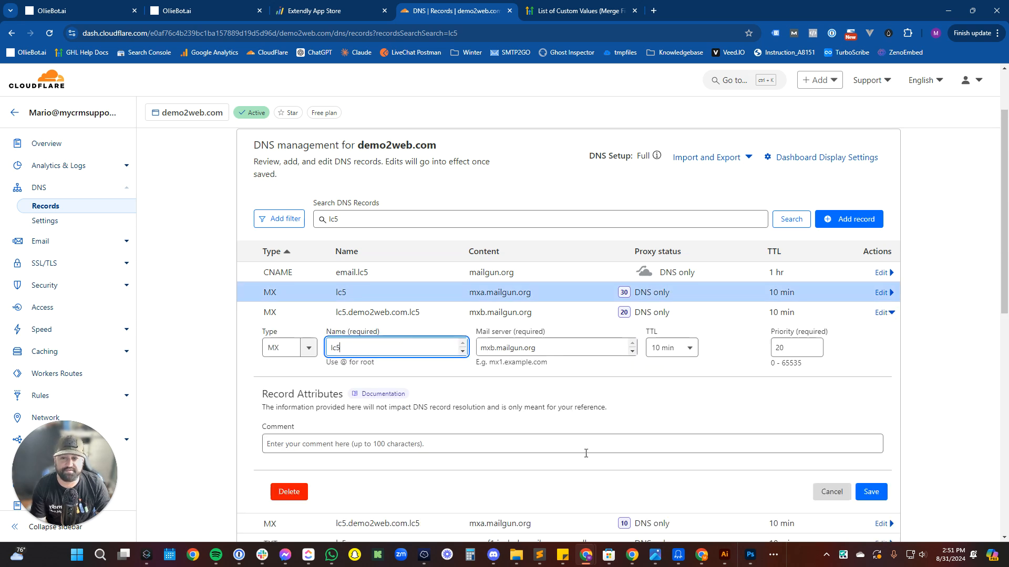
pyautogui.click(870, 492)
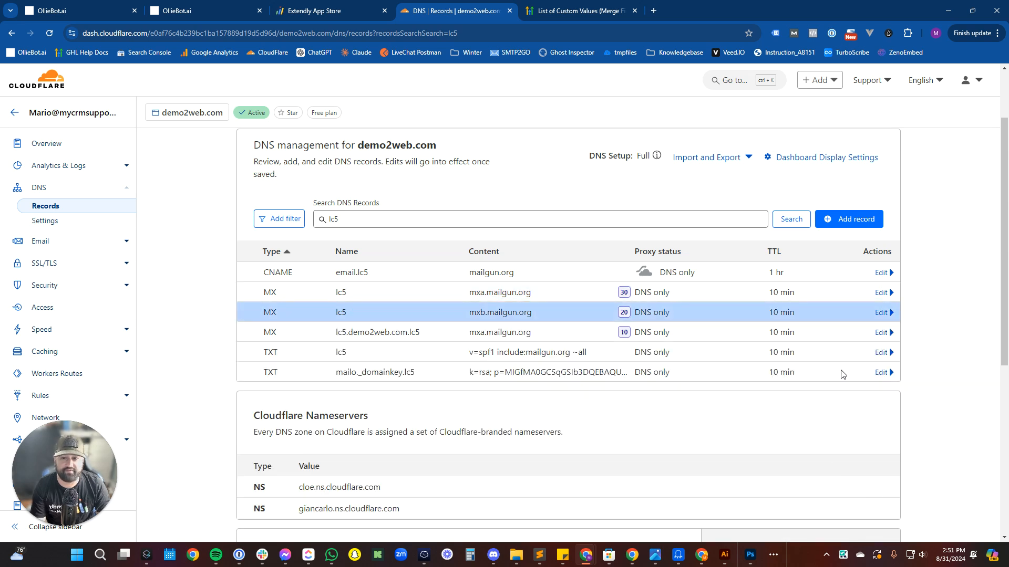
pyautogui.click(881, 332)
pyautogui.moveTo(405, 368); pyautogui.dragTo(338, 368)
pyautogui.press('BackSpace')
pyautogui.click(871, 512)
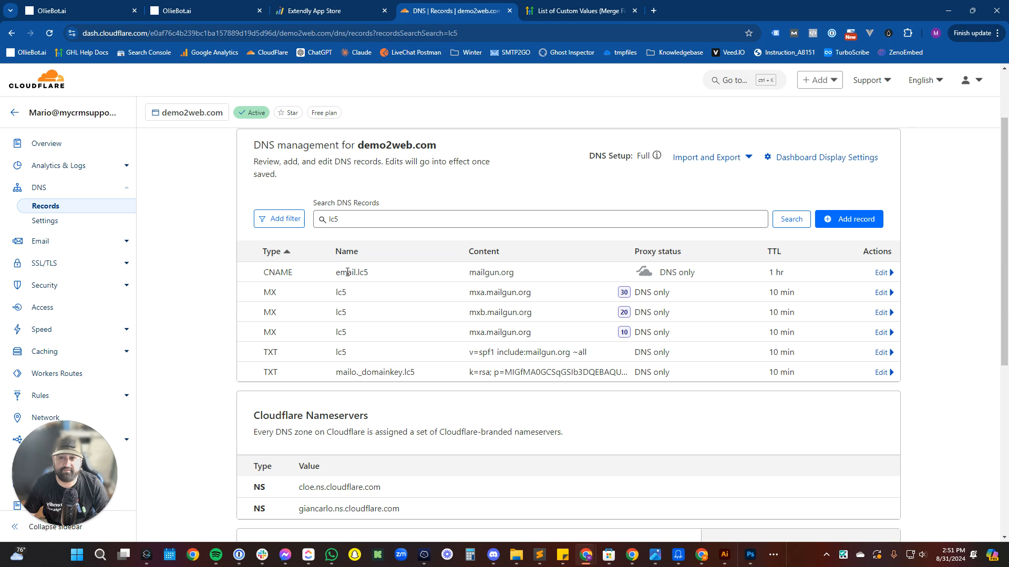
pyautogui.moveTo(483, 273); pyautogui.dragTo(515, 273)
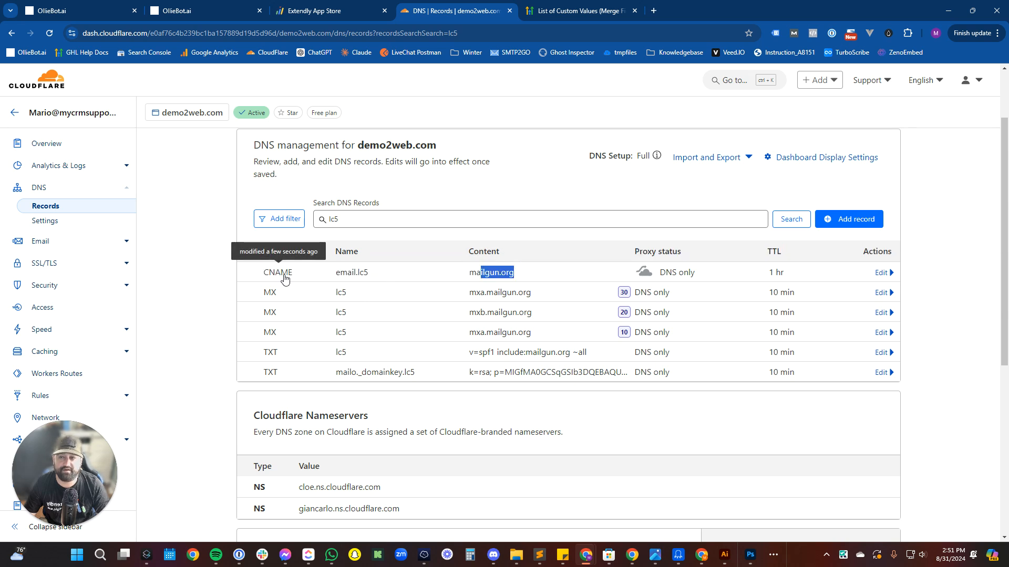
pyautogui.click(218, 5)
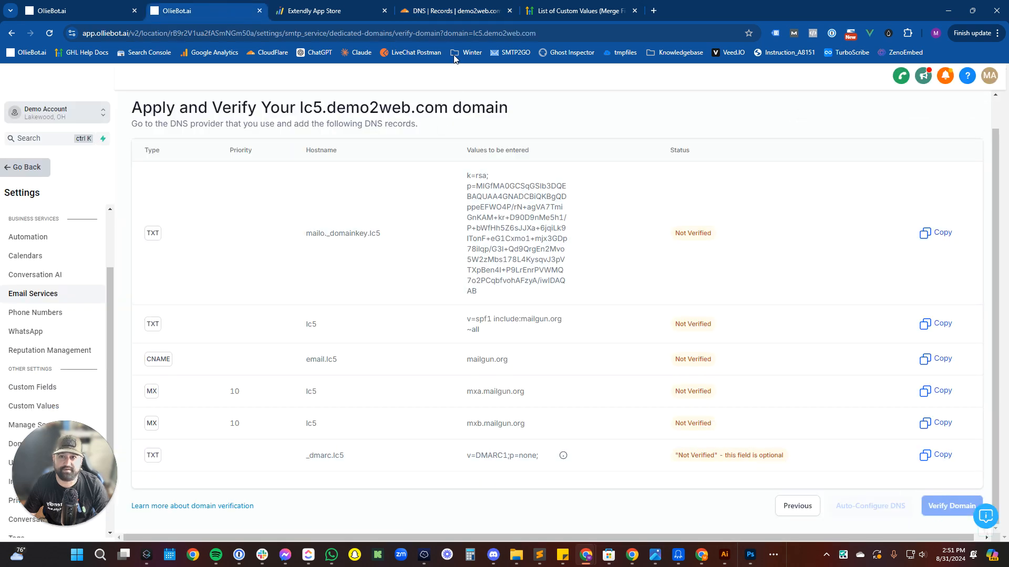
# Reload verification to see five records Verified, and copy the unverified _dmarc.lc5 hostname.
pyautogui.click(462, 35)
pyautogui.press('Return')
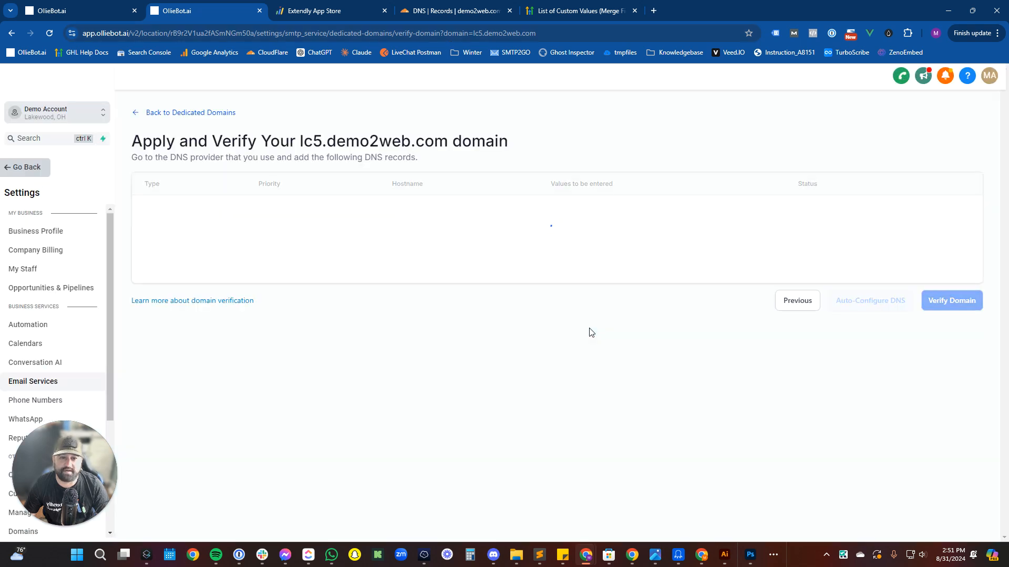
pyautogui.scroll(-2, 625, 444)
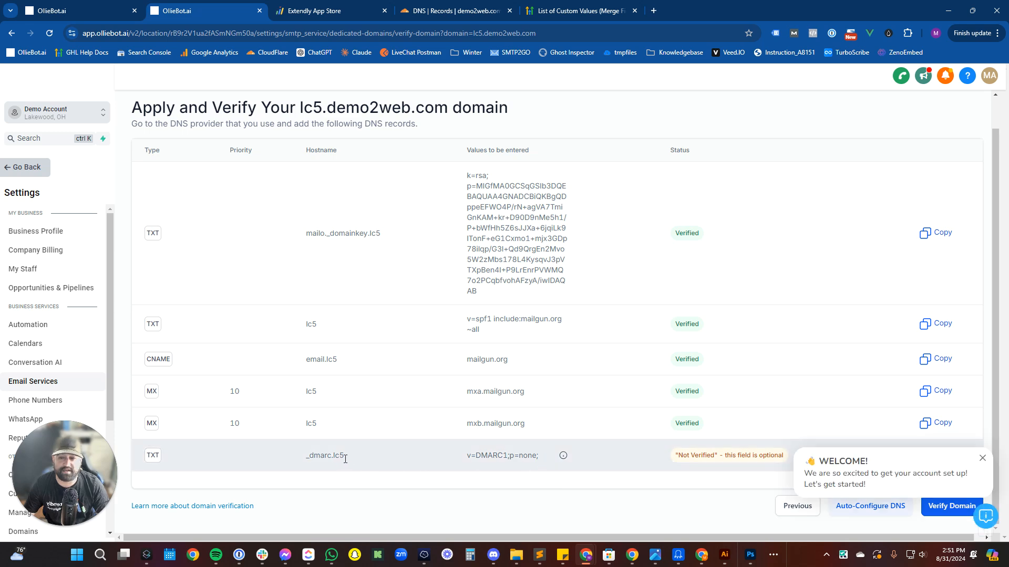
pyautogui.moveTo(344, 459); pyautogui.dragTo(282, 446)
pyautogui.hotkey('ctrl', 'c')
pyautogui.click(430, 7)
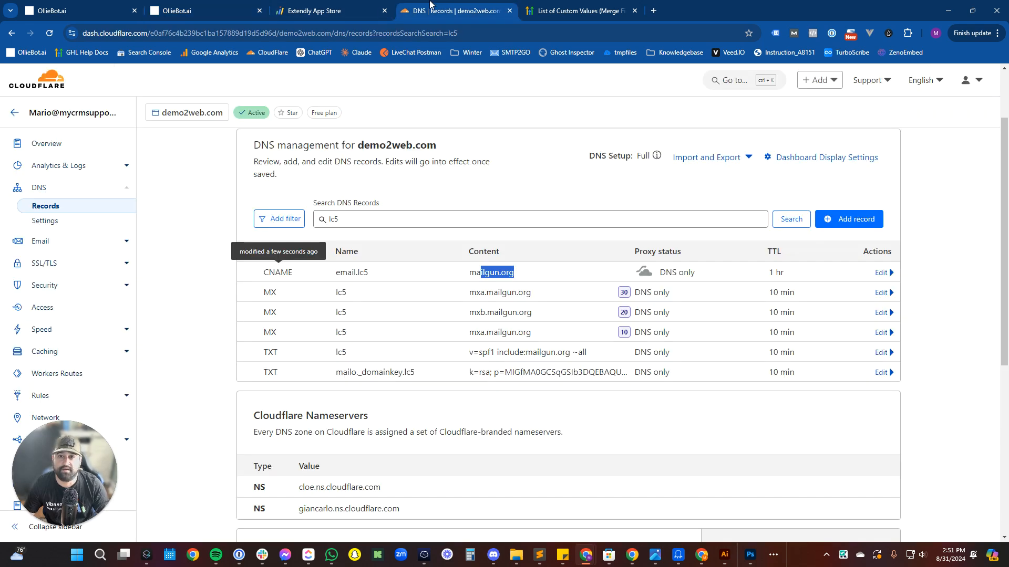
# Start a new TXT record in Cloudflare named _dmarc.lc5.
pyautogui.click(850, 219)
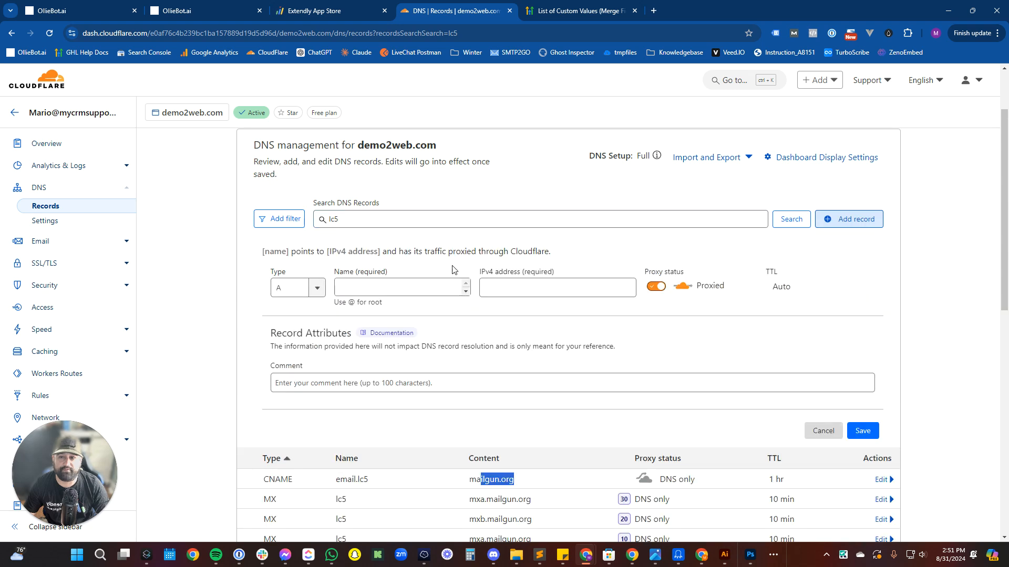
pyautogui.click(294, 288)
pyautogui.scroll(-3, 305, 273)
pyautogui.scroll(2, 307, 263)
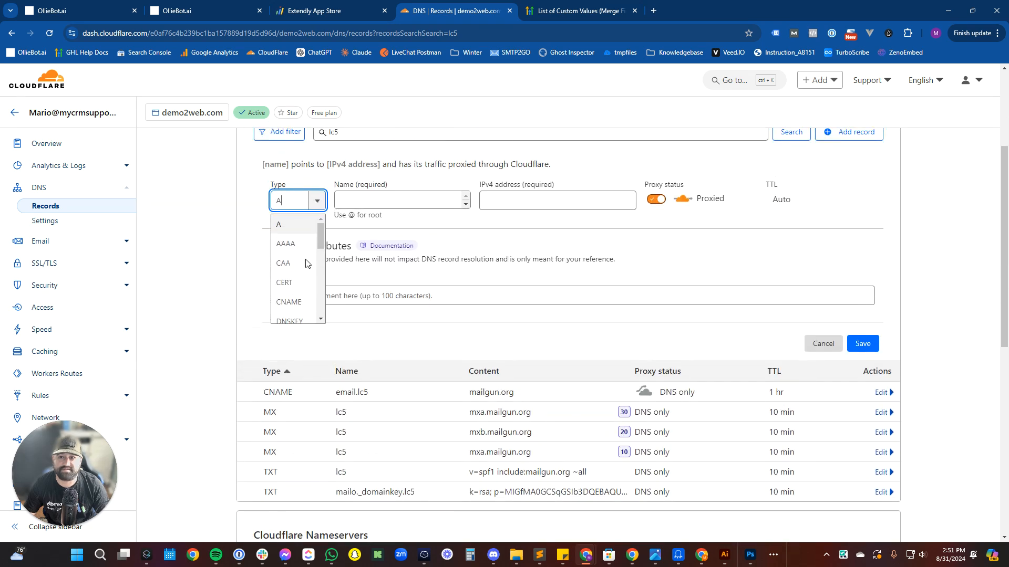
pyautogui.scroll(-3, 307, 261)
pyautogui.scroll(3, 308, 247)
pyautogui.moveTo(320, 236); pyautogui.dragTo(322, 314)
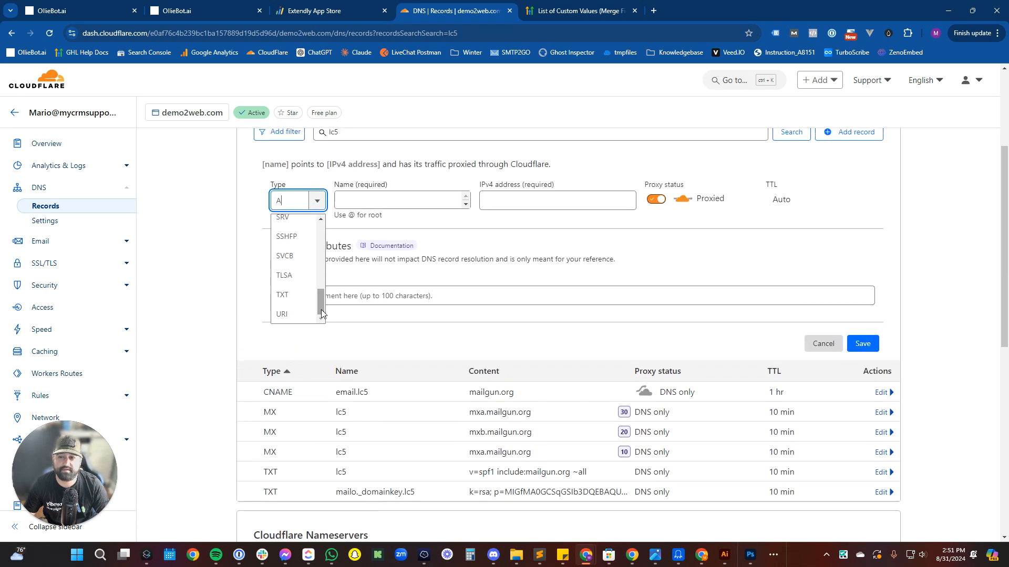
pyautogui.click(284, 295)
pyautogui.click(413, 199)
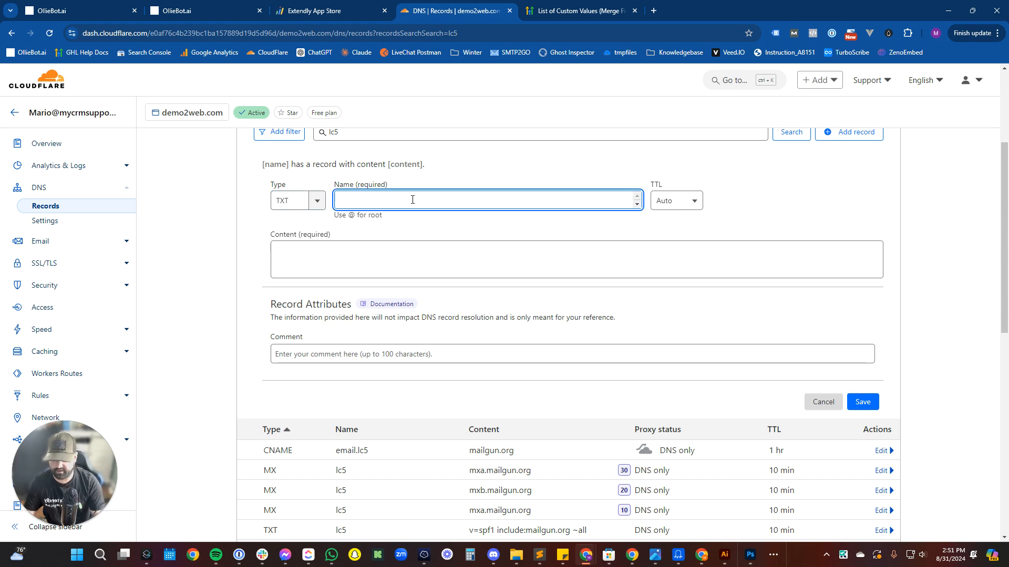
pyautogui.hotkey('ctrl', 'v')
pyautogui.click(392, 250)
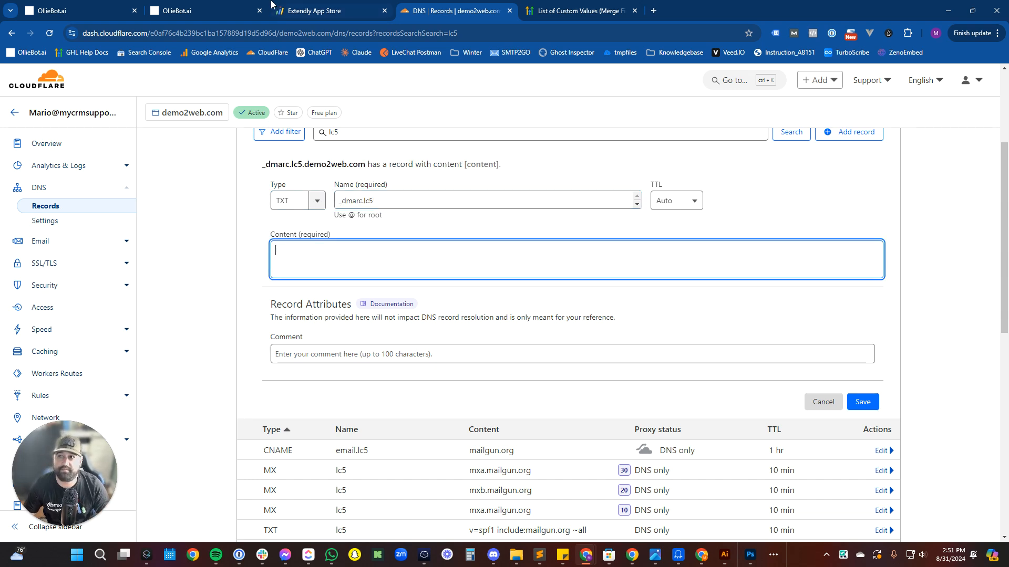
# Fill in v=DMARC1;p=none; as the record content and save the _dmarc.lc5 record.
pyautogui.click(223, 4)
pyautogui.moveTo(540, 456); pyautogui.dragTo(456, 465)
pyautogui.click(538, 453)
pyautogui.moveTo(540, 453); pyautogui.dragTo(460, 453)
pyautogui.hotkey('ctrl', 'c')
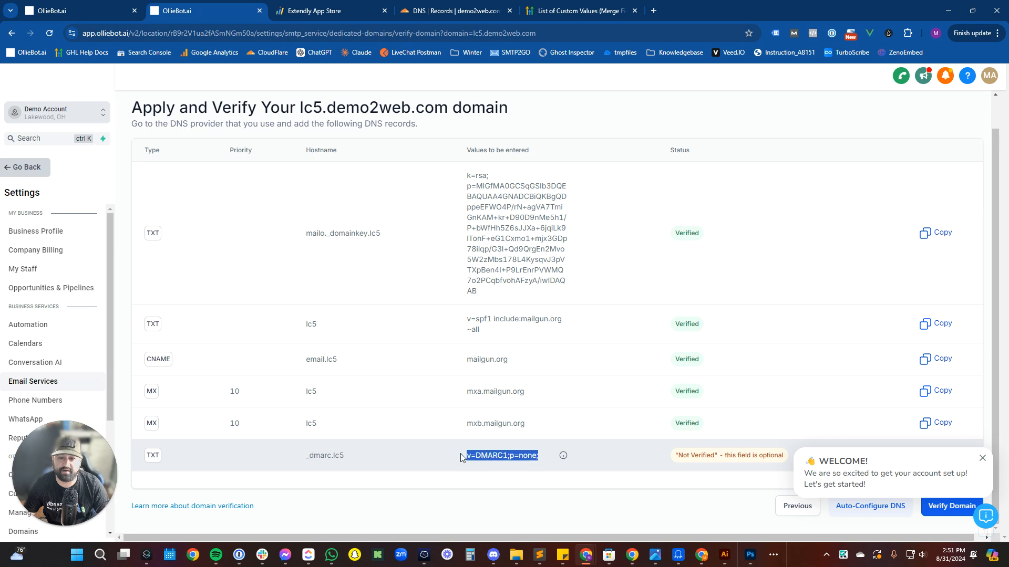
pyautogui.click(456, 10)
pyautogui.hotkey('ctrl', 'v')
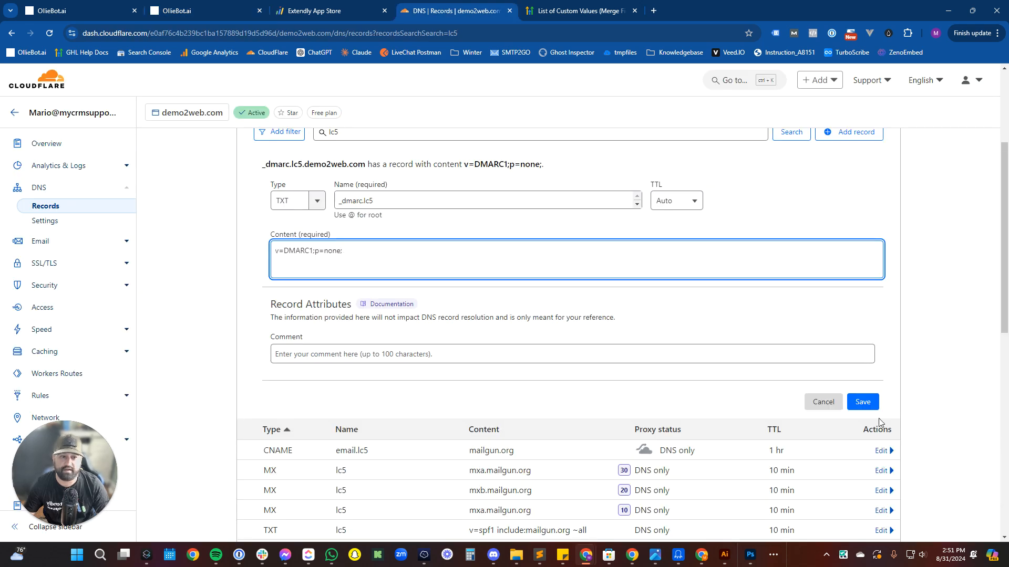
pyautogui.click(863, 402)
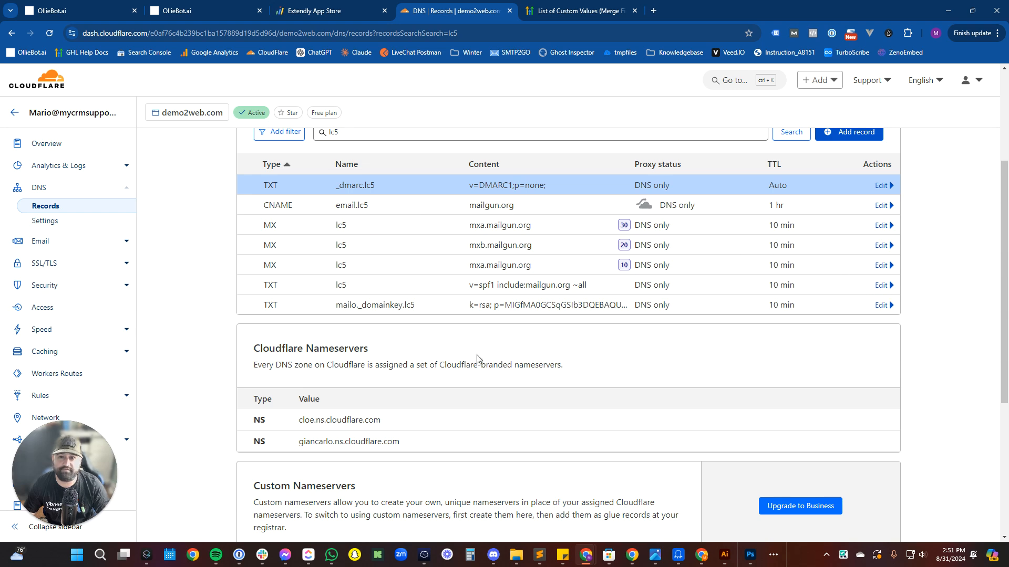
pyautogui.click(145, 7)
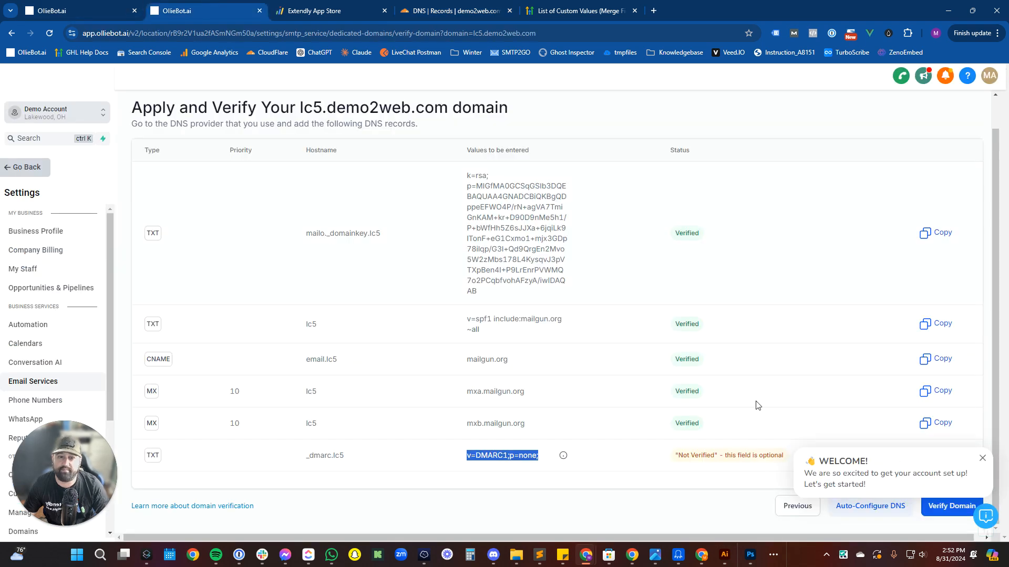
# Verify lc5.demo2web.com and confirm its dedicated domain card shows Shared IP Active and SSL Issued.
pyautogui.click(925, 510)
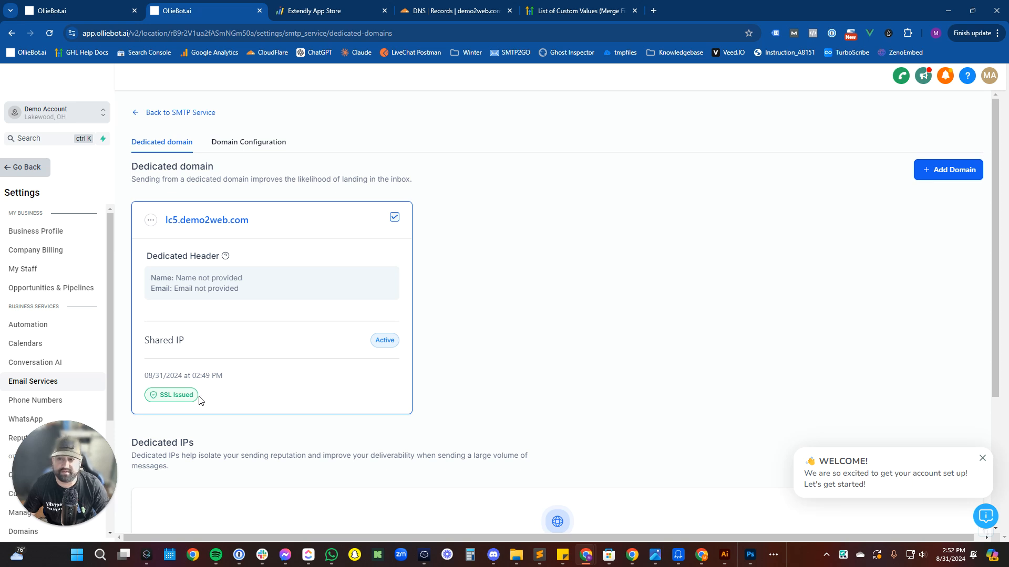
pyautogui.tripleClick(153, 401)
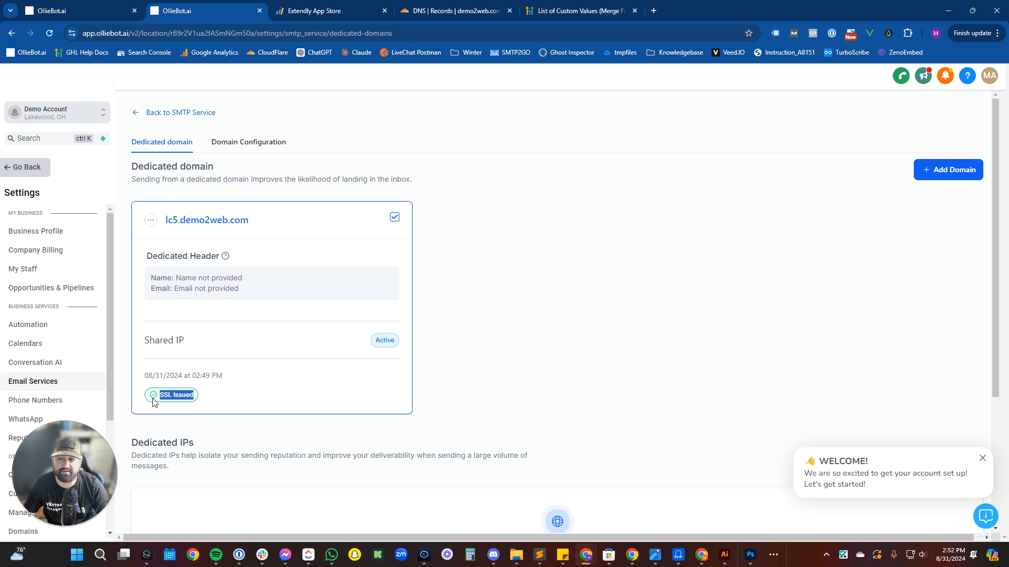
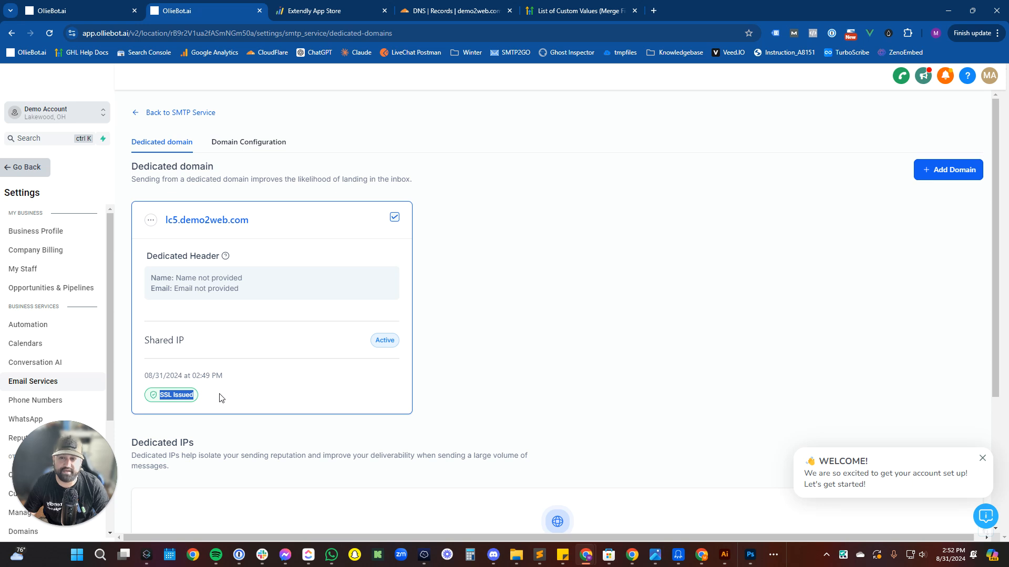
# Review the Domain Configuration's Workflow Domain choices, then return to the dedicated domains list.
pyautogui.scroll(-3, 220, 398)
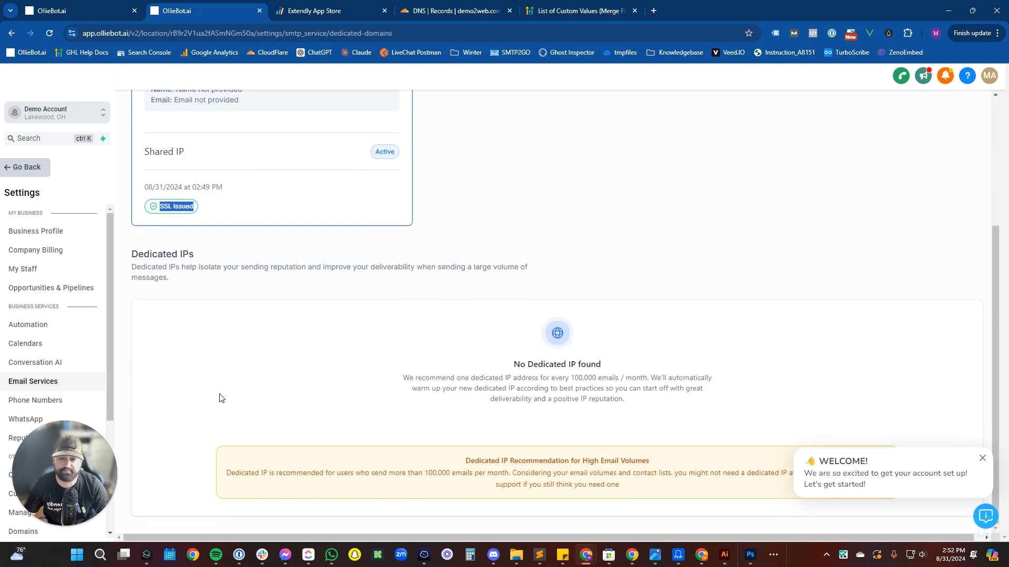
pyautogui.click(262, 472)
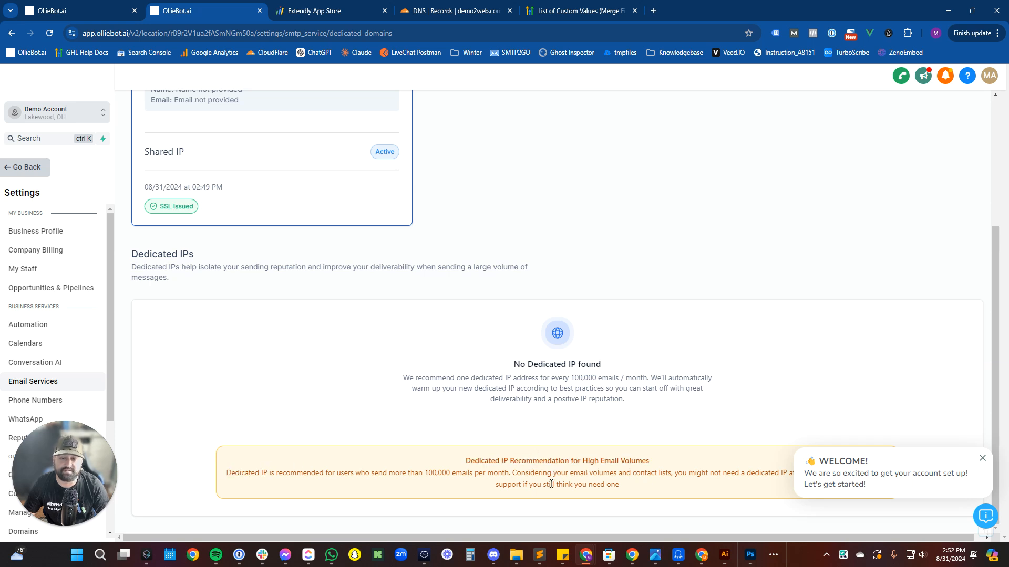
pyautogui.scroll(3, 578, 467)
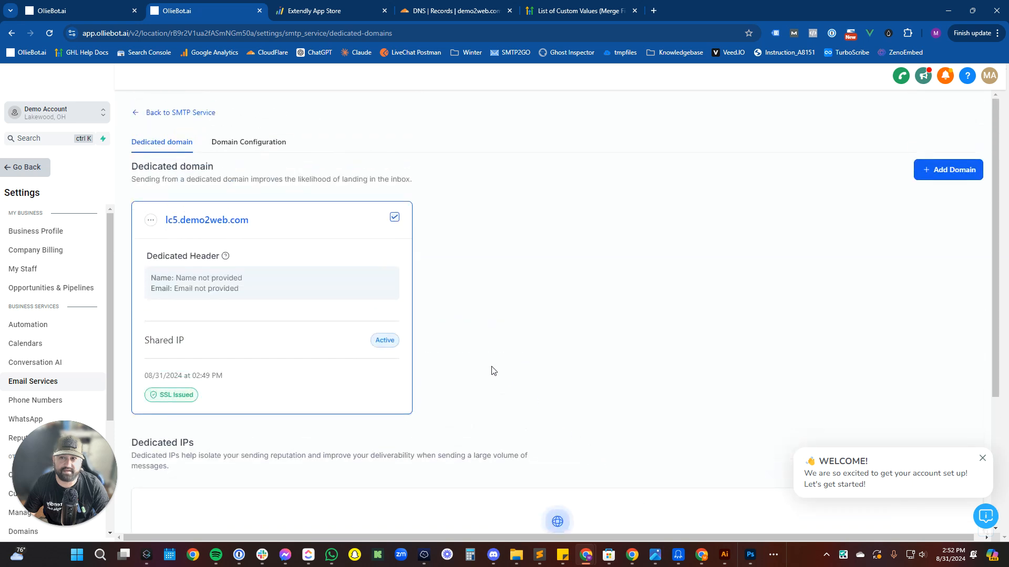
pyautogui.click(251, 143)
pyautogui.click(255, 238)
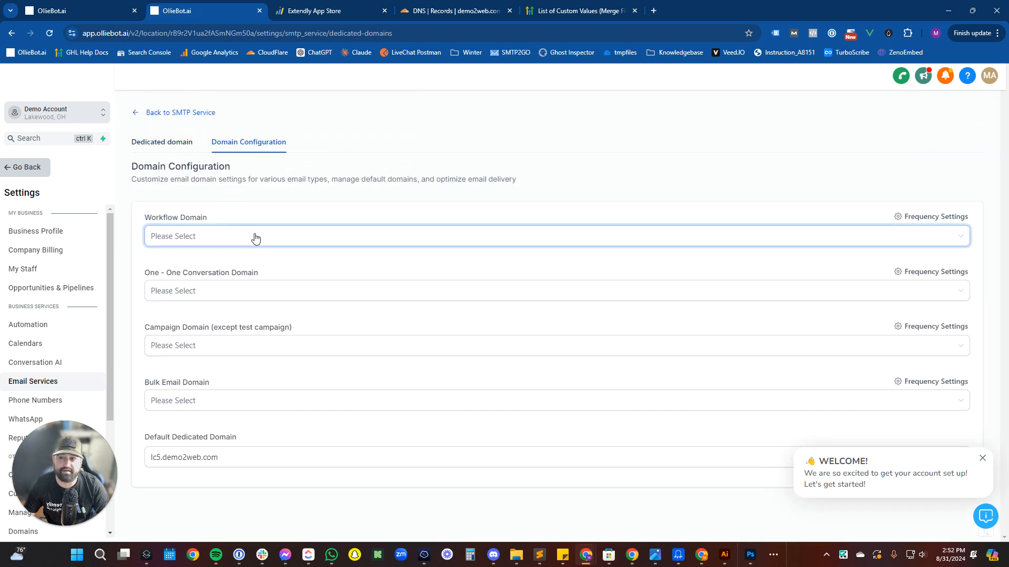
pyautogui.click(162, 141)
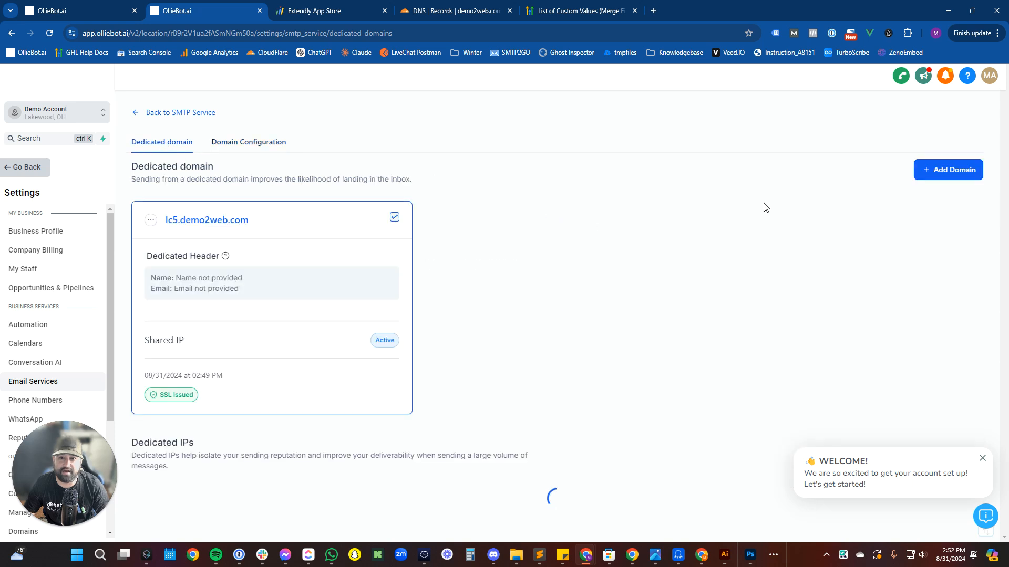
# Add workflow.demo2web.com as a new dedicated sending domain.
pyautogui.click(926, 173)
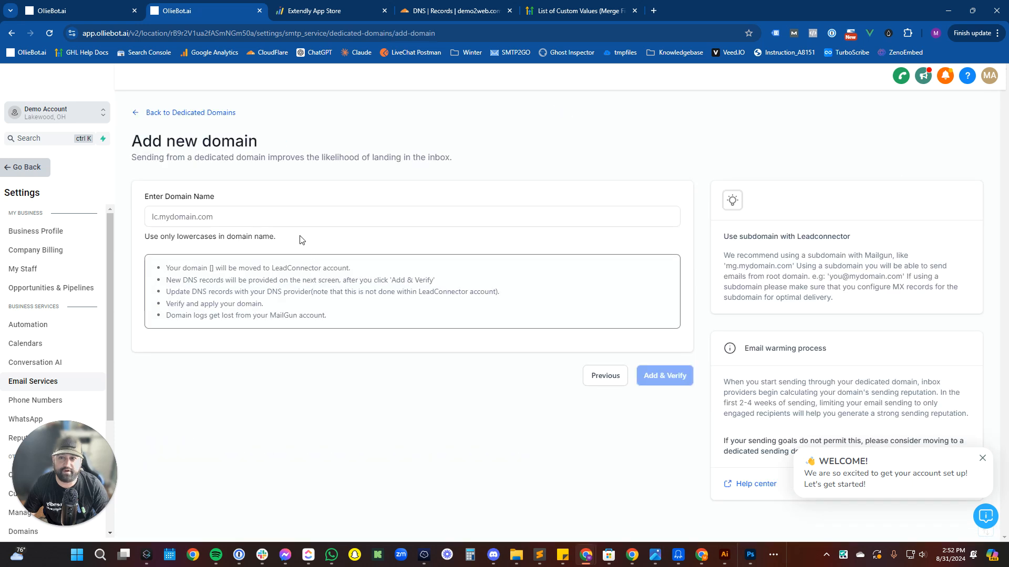
pyautogui.click(288, 213)
pyautogui.write('workflo')
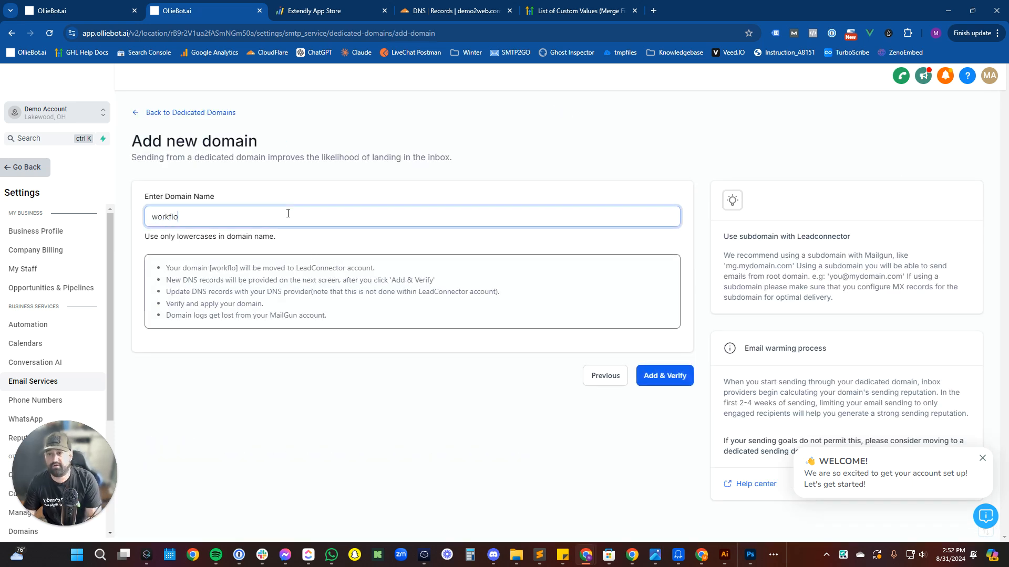
pyautogui.write('w.demo2web.com')
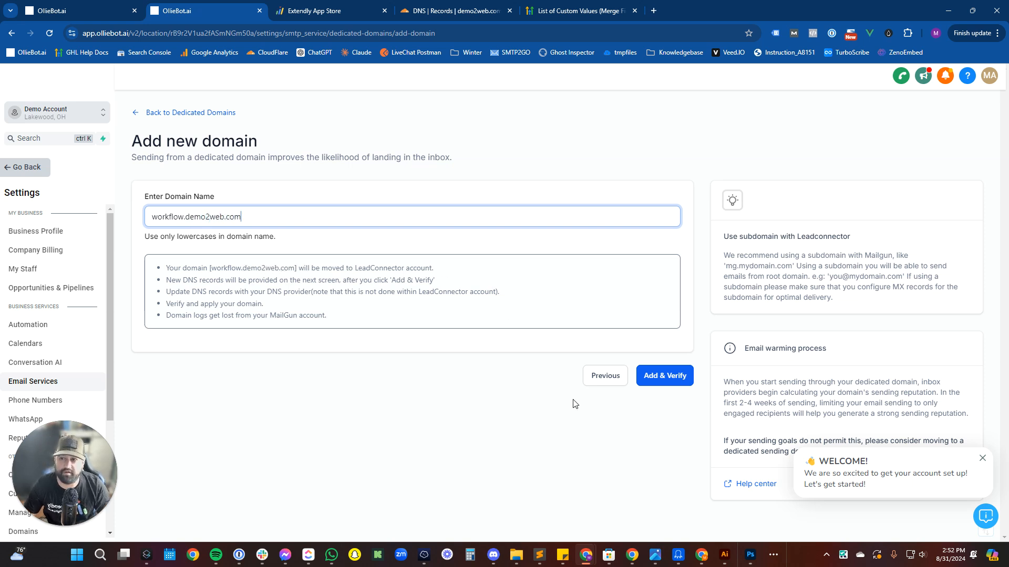
pyautogui.click(672, 387)
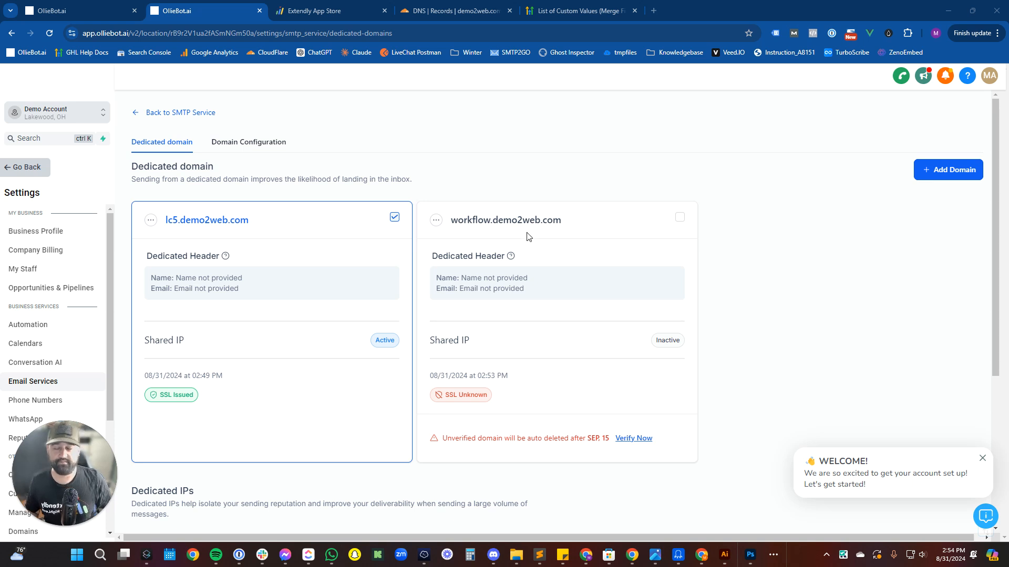
# Verify workflow.demo2web.com via its DNS verification and confirm its SSL Issued status.
pyautogui.click(631, 443)
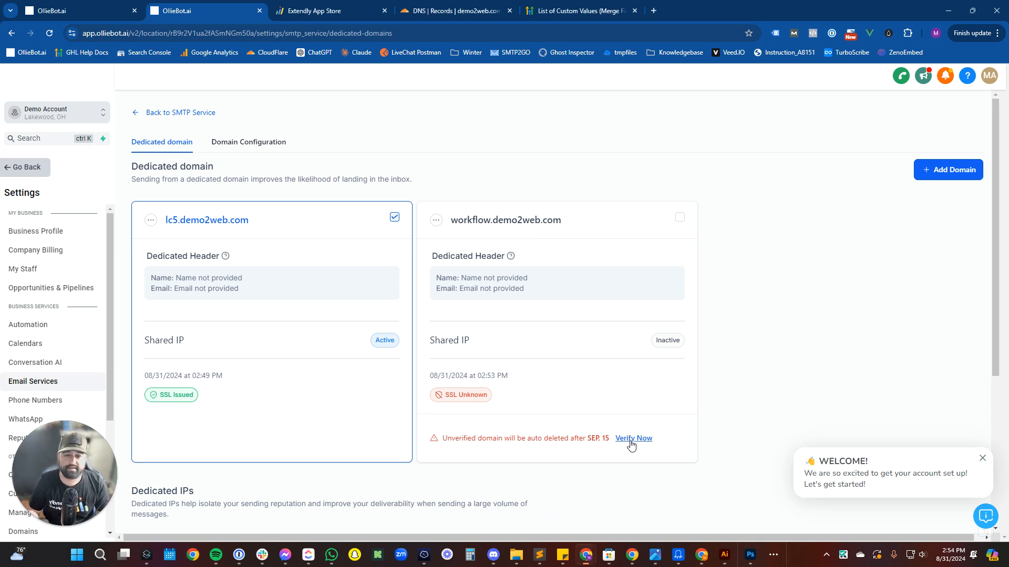
pyautogui.click(633, 439)
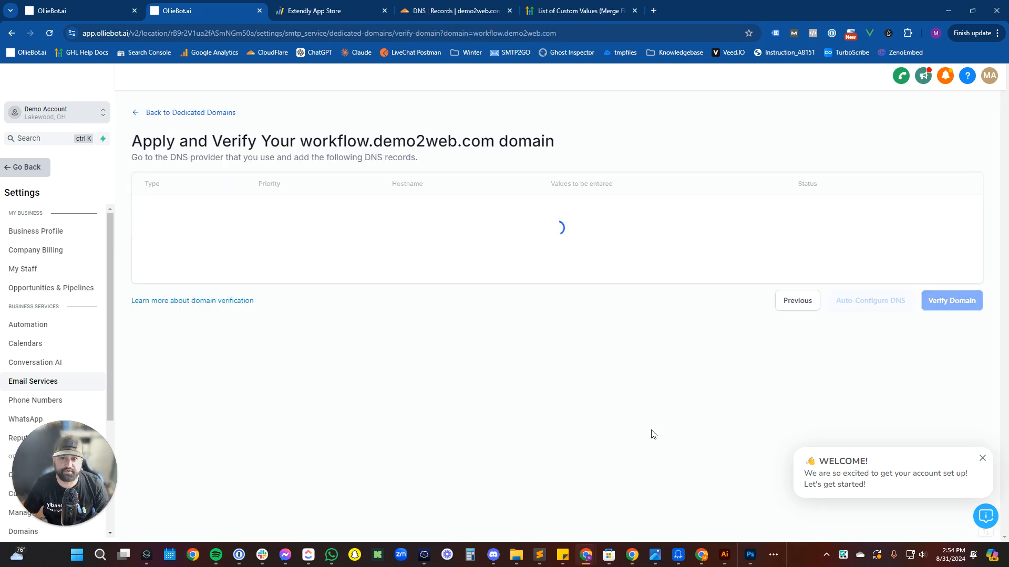
pyautogui.scroll(-1, 653, 435)
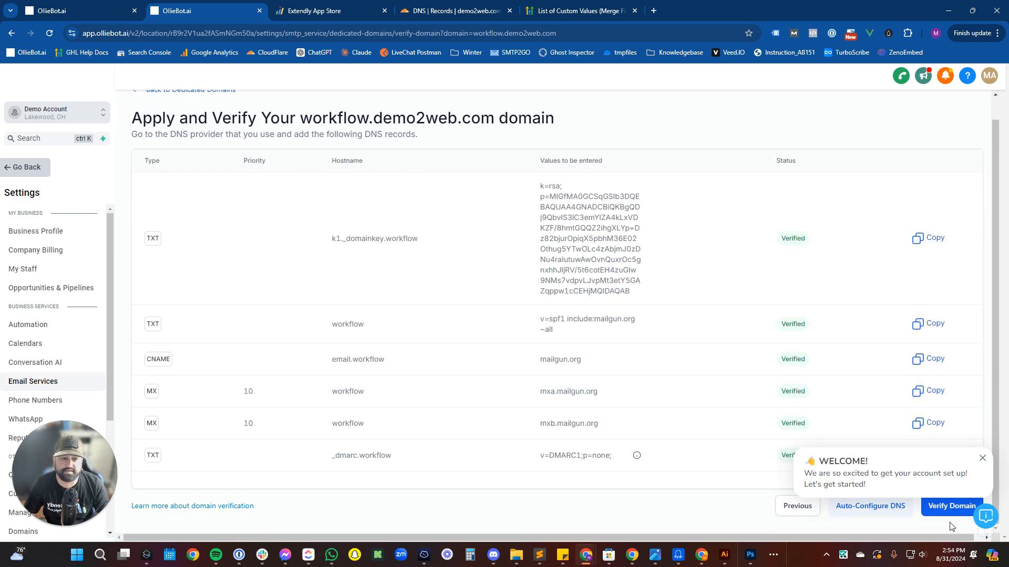
pyautogui.click(943, 509)
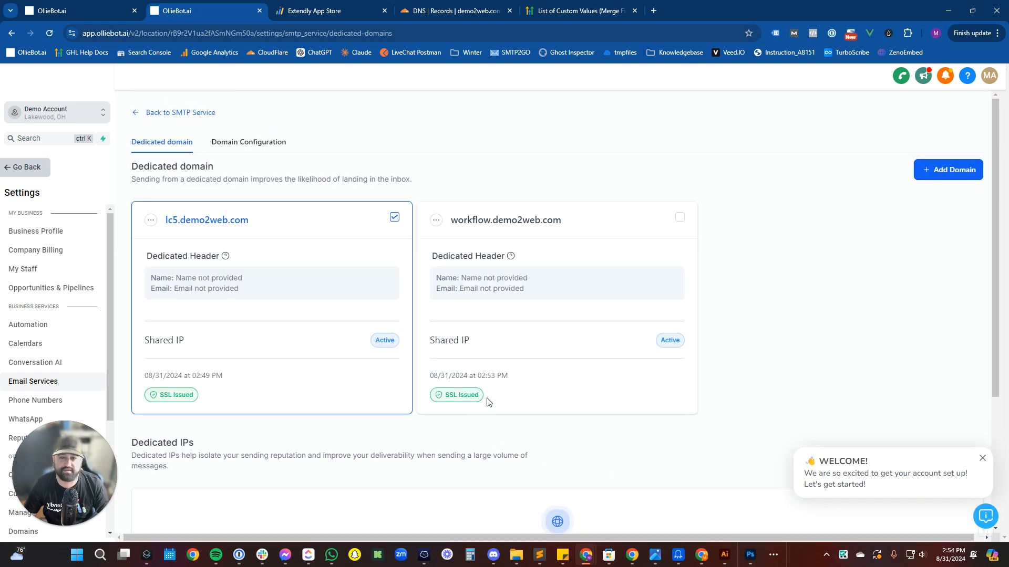
pyautogui.moveTo(486, 398); pyautogui.dragTo(435, 394)
# Use workflow.demo2web.com for workflow emails and lc5.demo2web.com for one-to-one, campaign and bulk email.
pyautogui.click(280, 150)
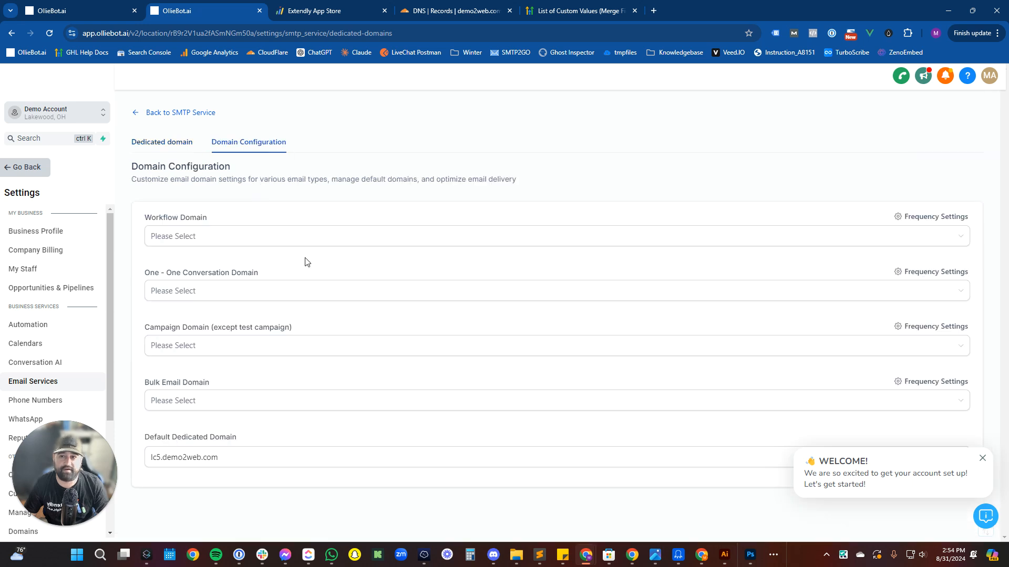
pyautogui.click(323, 245)
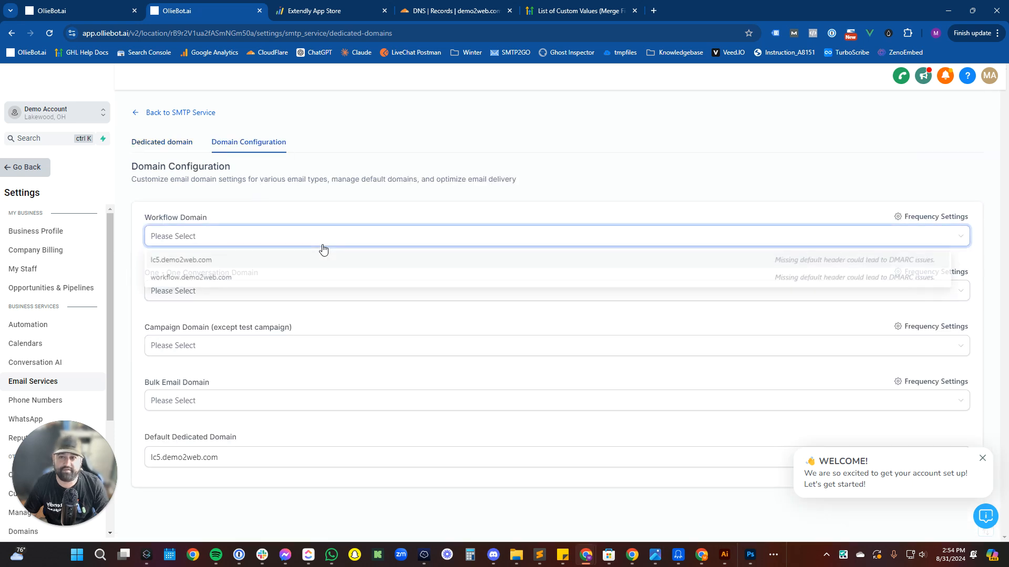
pyautogui.click(290, 278)
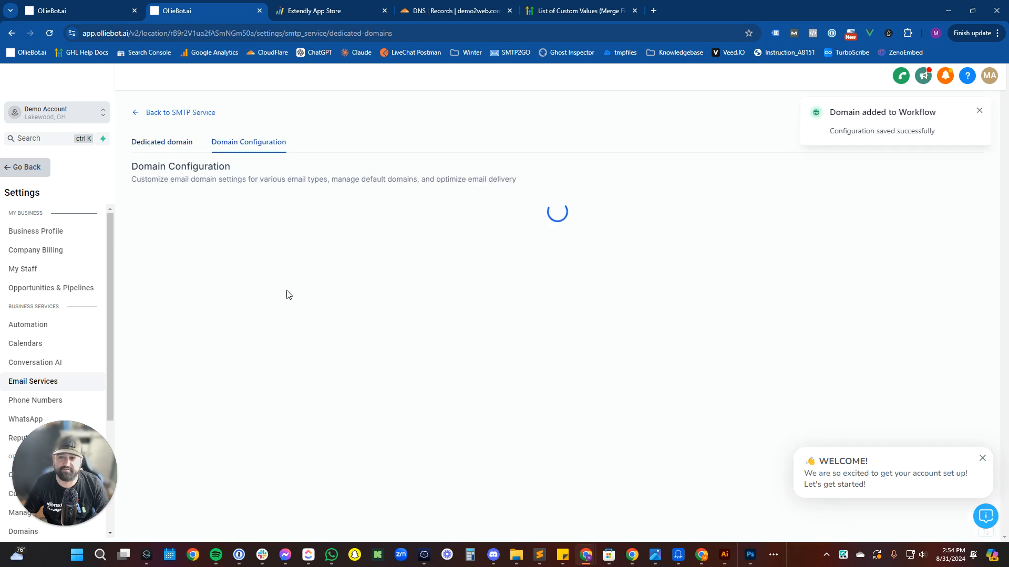
pyautogui.click(284, 299)
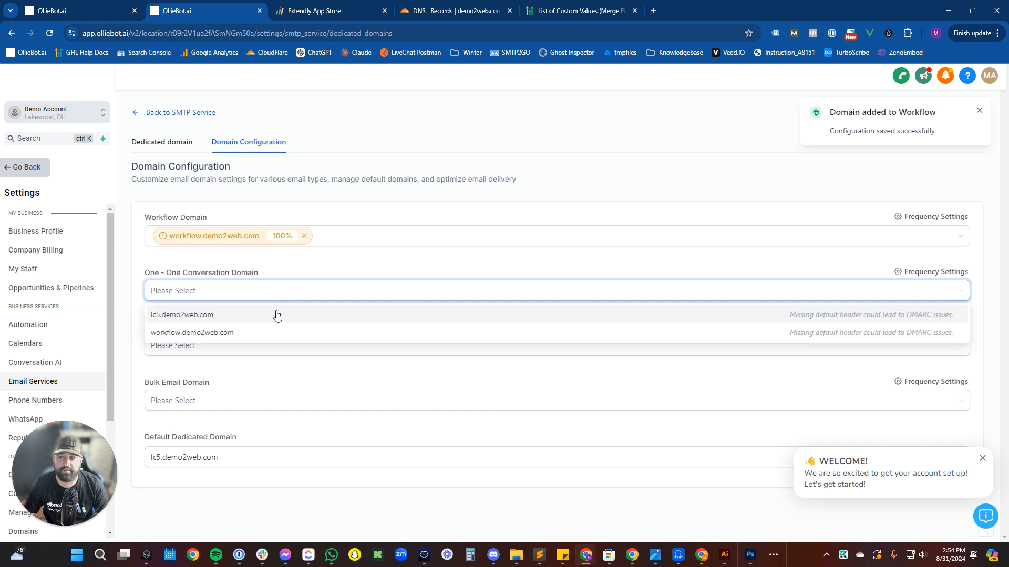
pyautogui.click(277, 313)
pyautogui.click(297, 345)
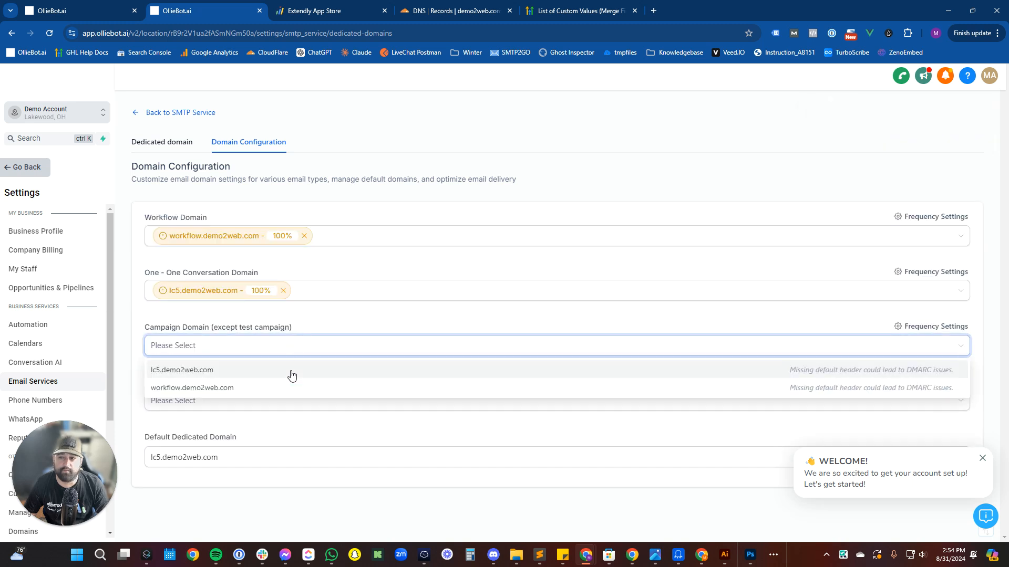
pyautogui.click(289, 377)
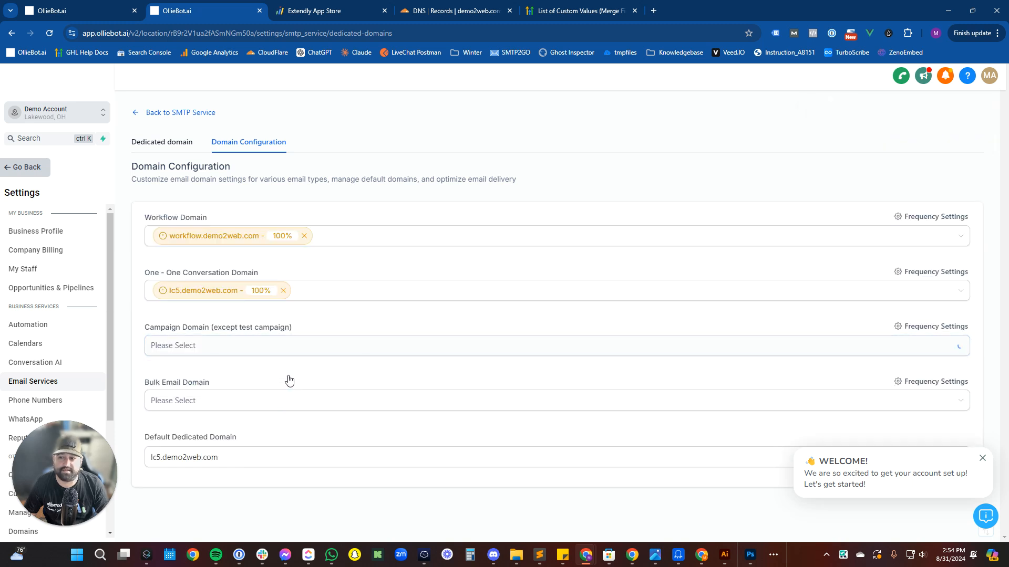
pyautogui.click(269, 400)
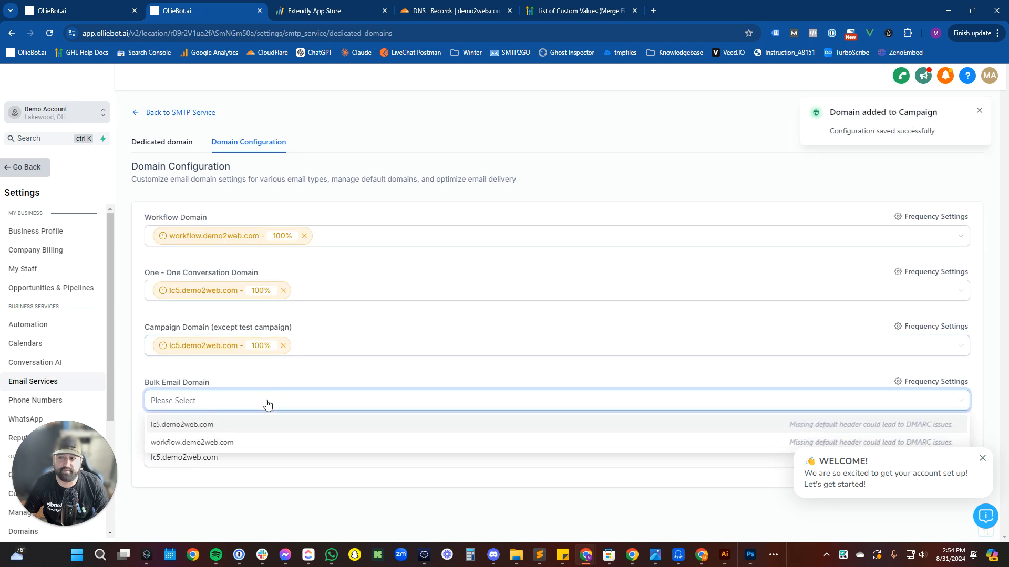
pyautogui.click(260, 426)
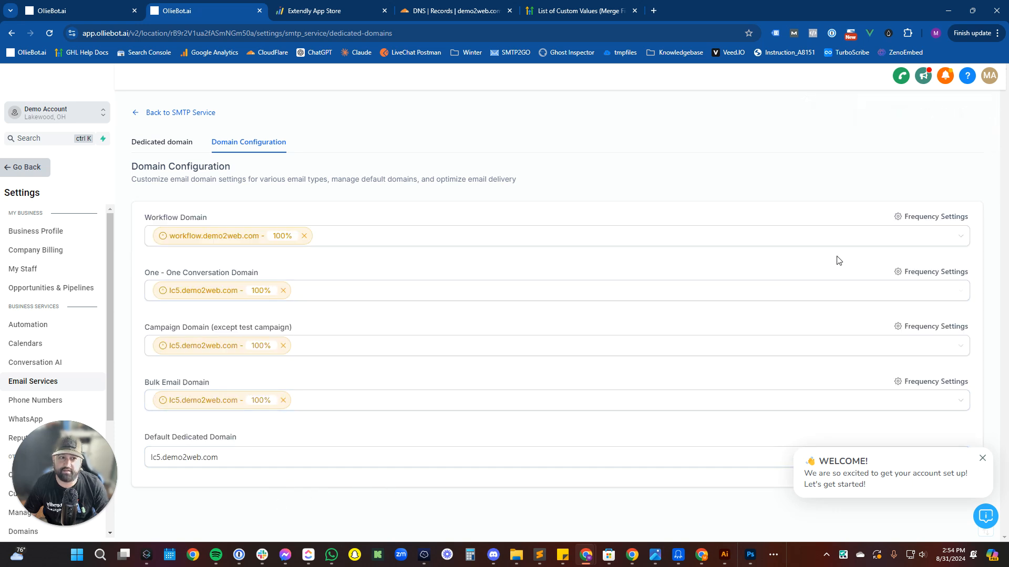
# Add lc5.demo2web.com to the Workflow Domain, keeping a 50/50 sending split.
pyautogui.click(840, 237)
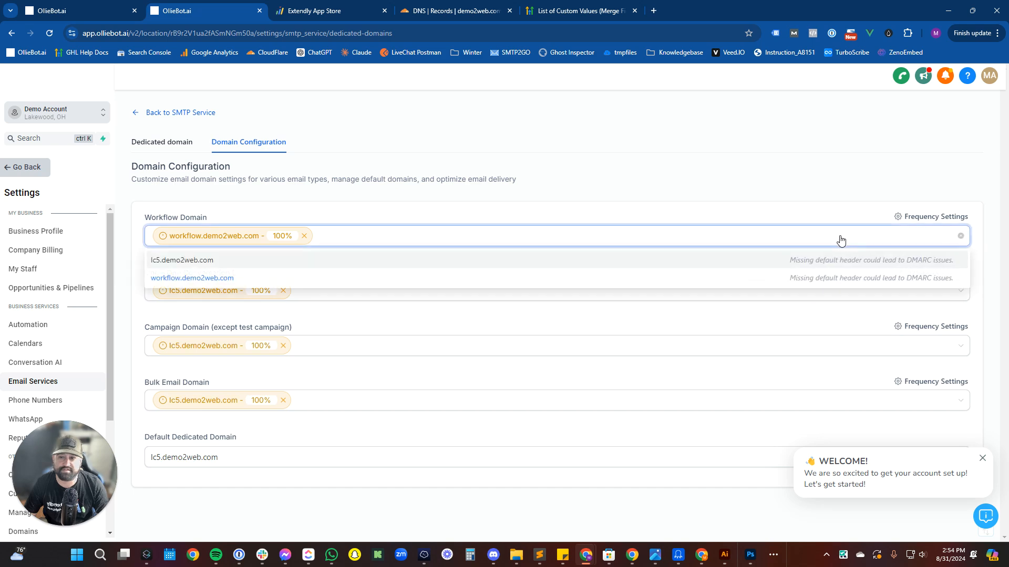
pyautogui.click(346, 267)
pyautogui.click(951, 216)
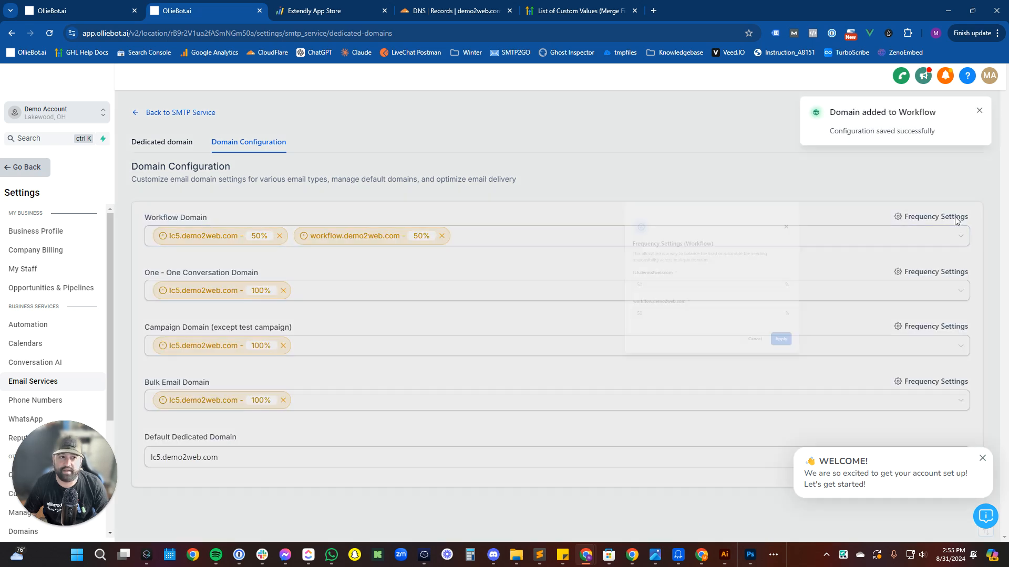
pyautogui.click(480, 332)
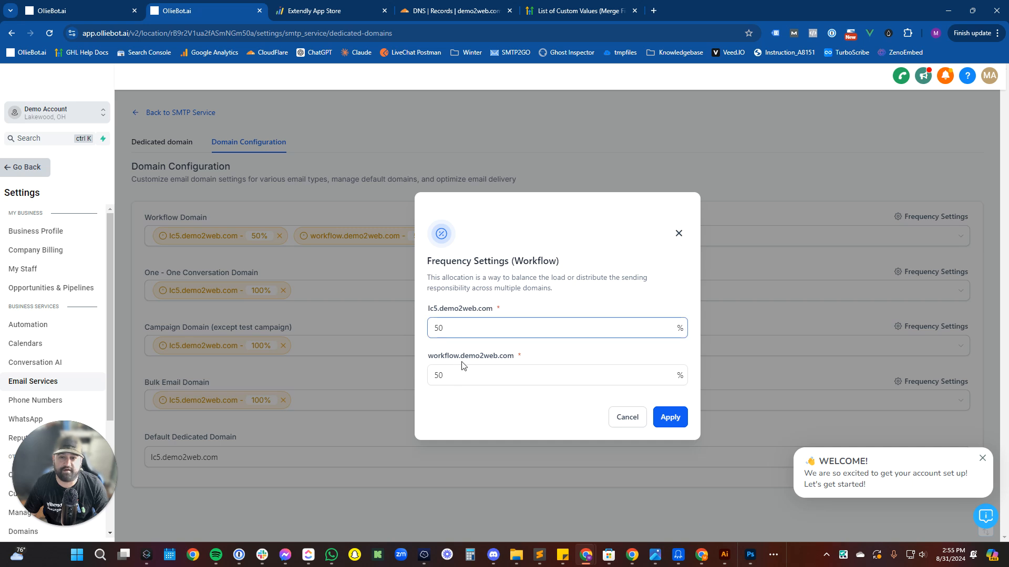
pyautogui.click(622, 418)
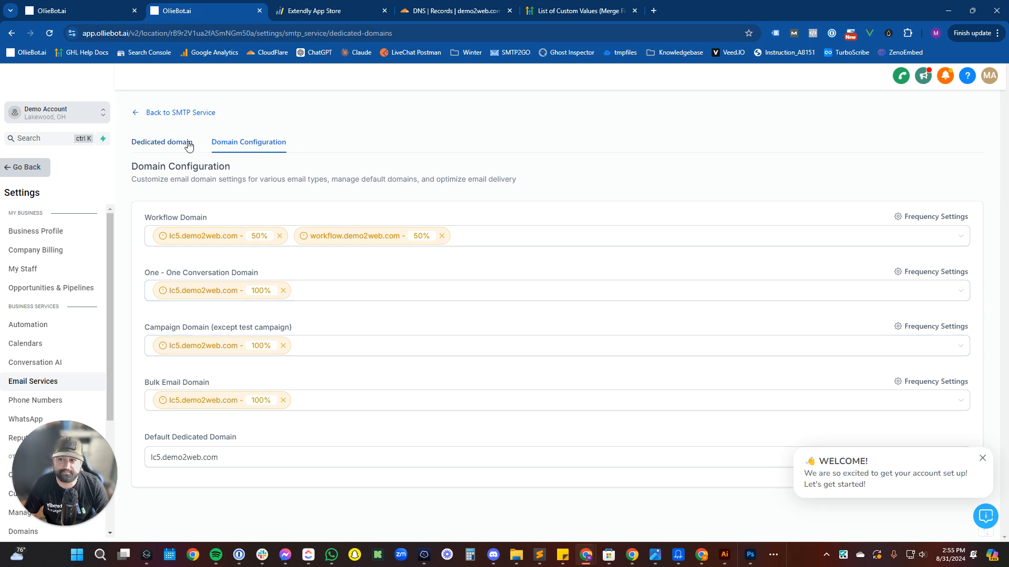
# Go back to the SMTP service overview and show the Reply & Forward Settings.
pyautogui.click(177, 113)
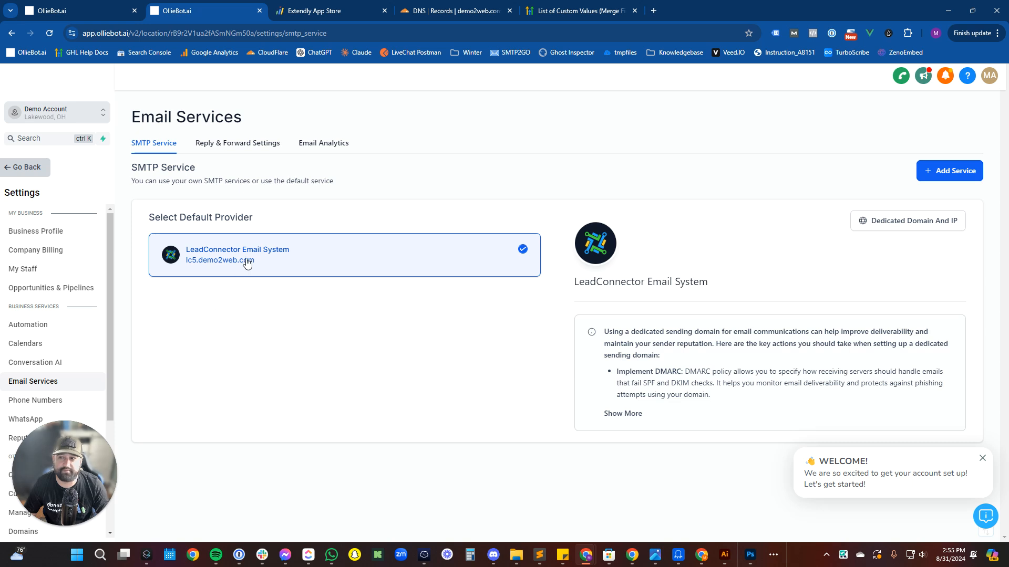
pyautogui.click(246, 151)
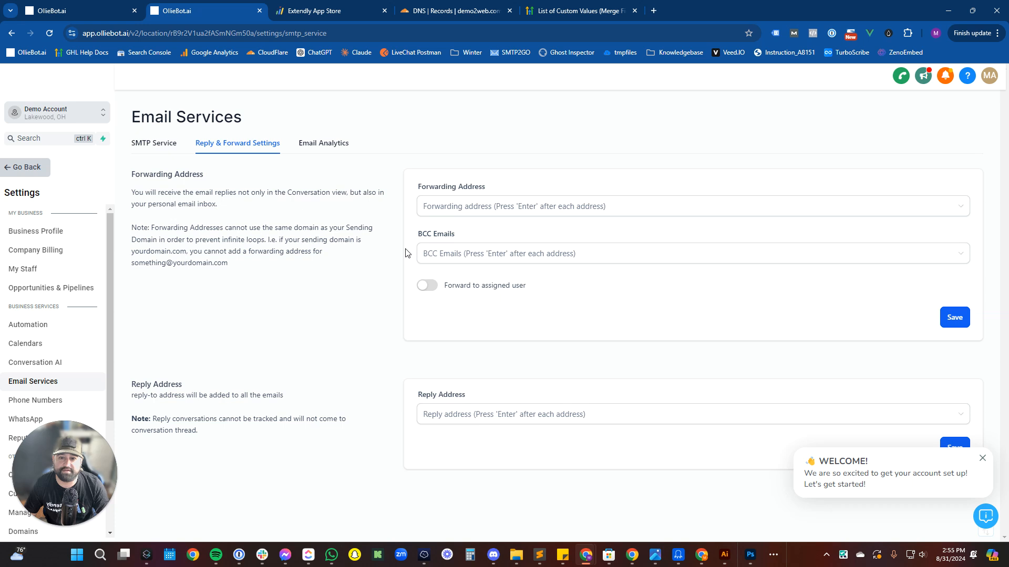
# Add the forwarding e-mail address as an entry, enable Forward to assigned user, and save.
pyautogui.click(468, 202)
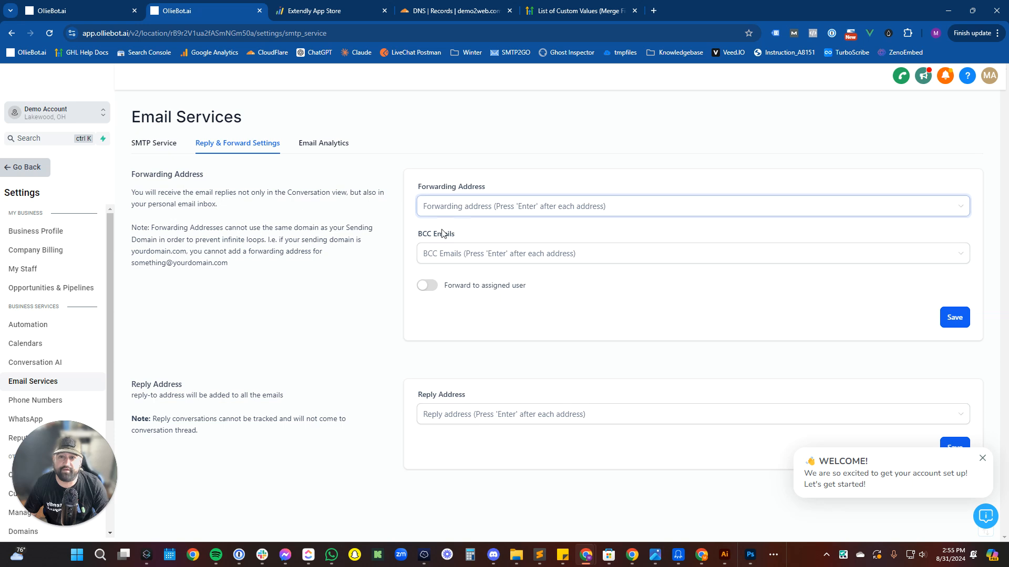
pyautogui.click(443, 257)
pyautogui.click(436, 214)
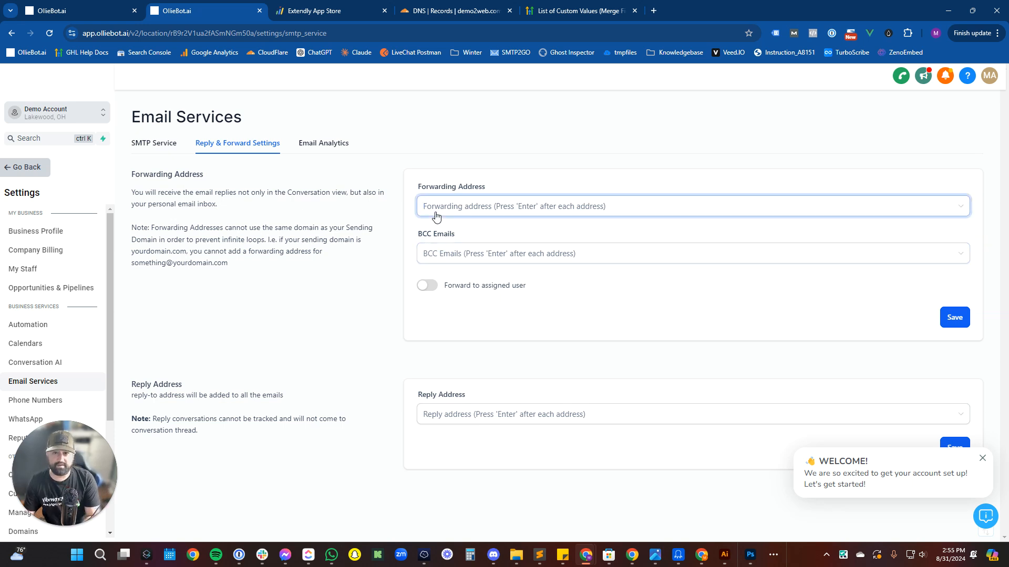
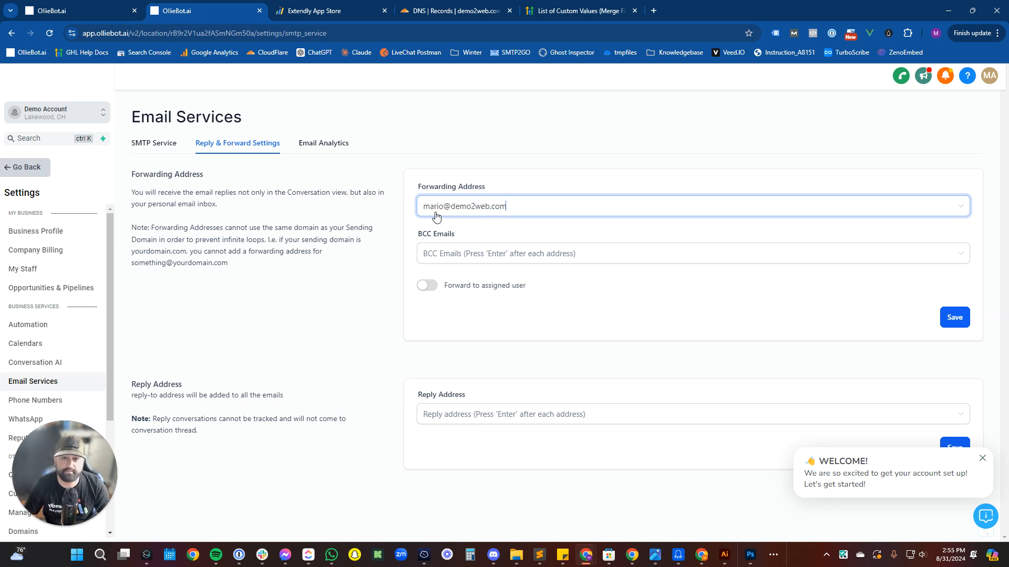
pyautogui.press('Return')
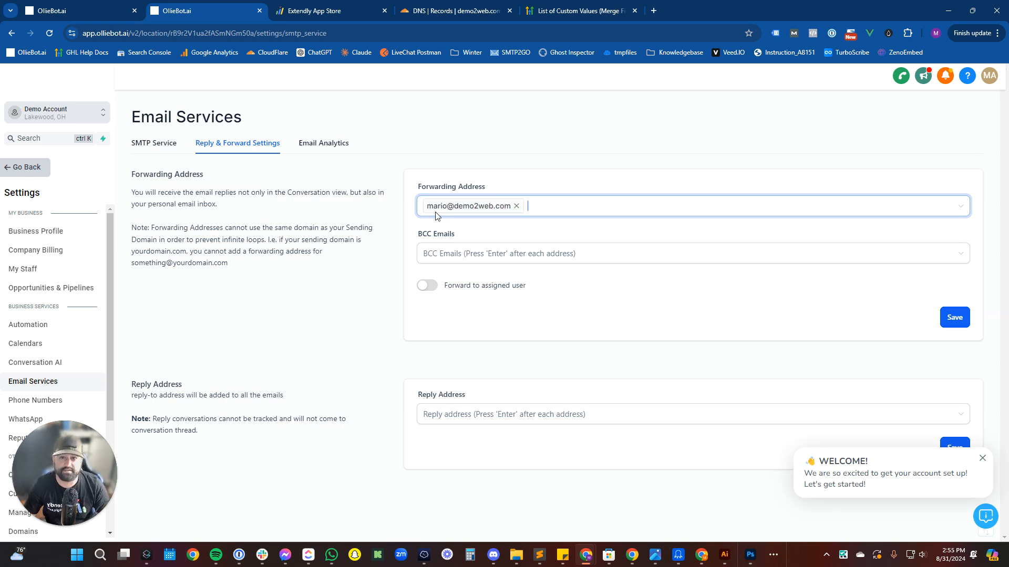
pyautogui.click(429, 283)
pyautogui.click(959, 324)
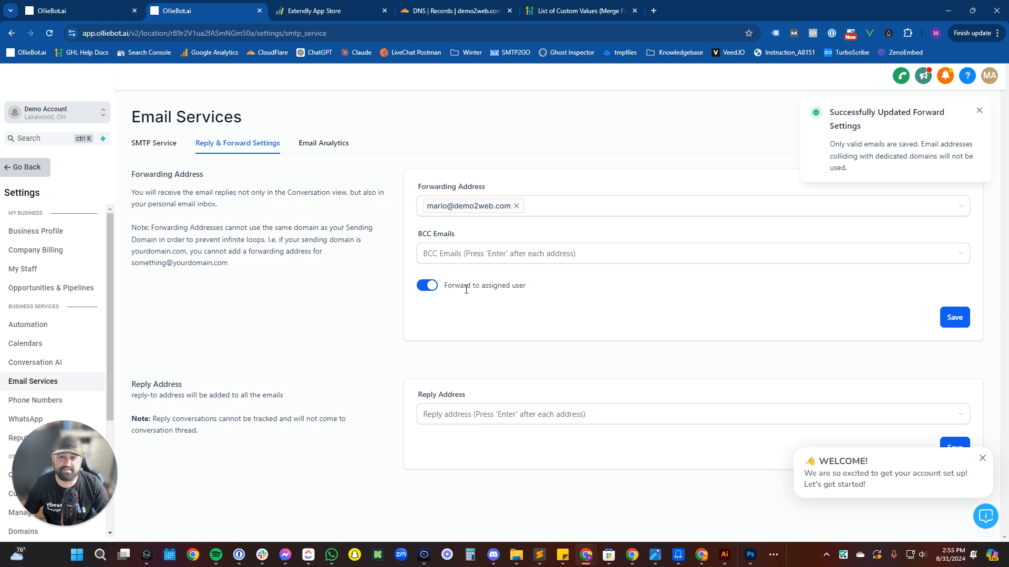
pyautogui.click(436, 207)
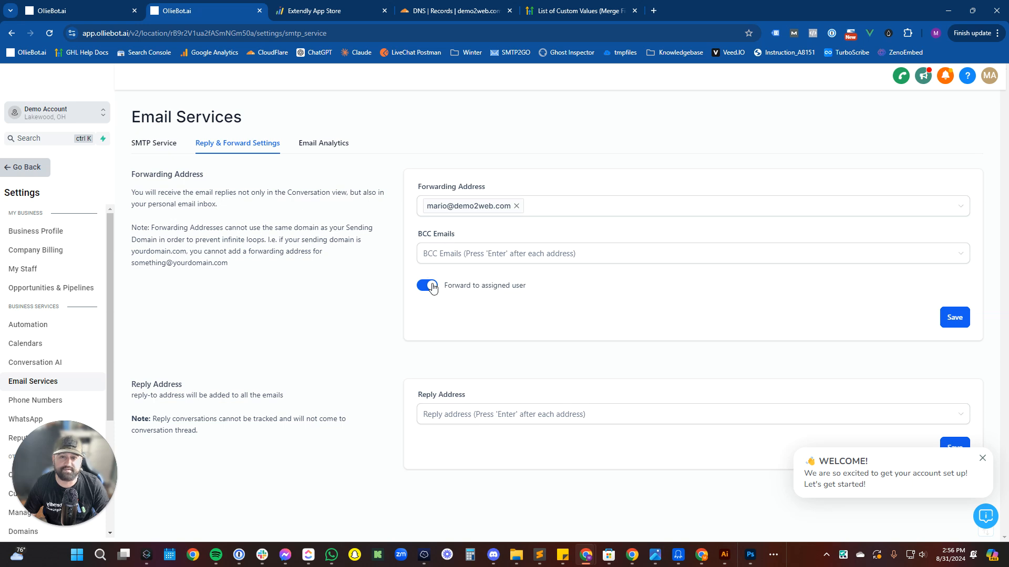
pyautogui.click(448, 420)
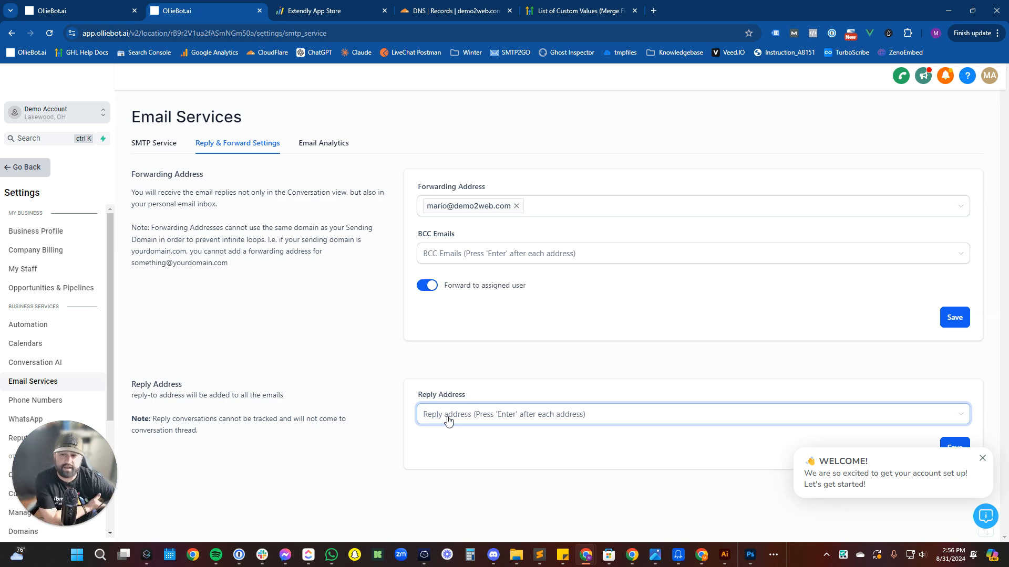
pyautogui.click(449, 385)
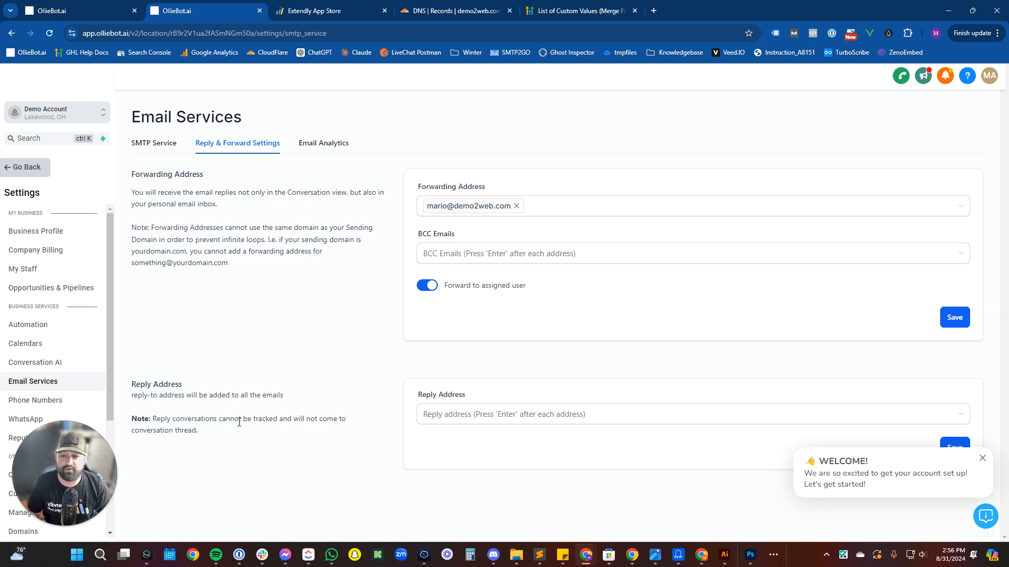
pyautogui.moveTo(239, 437); pyautogui.dragTo(132, 416)
pyautogui.click(165, 414)
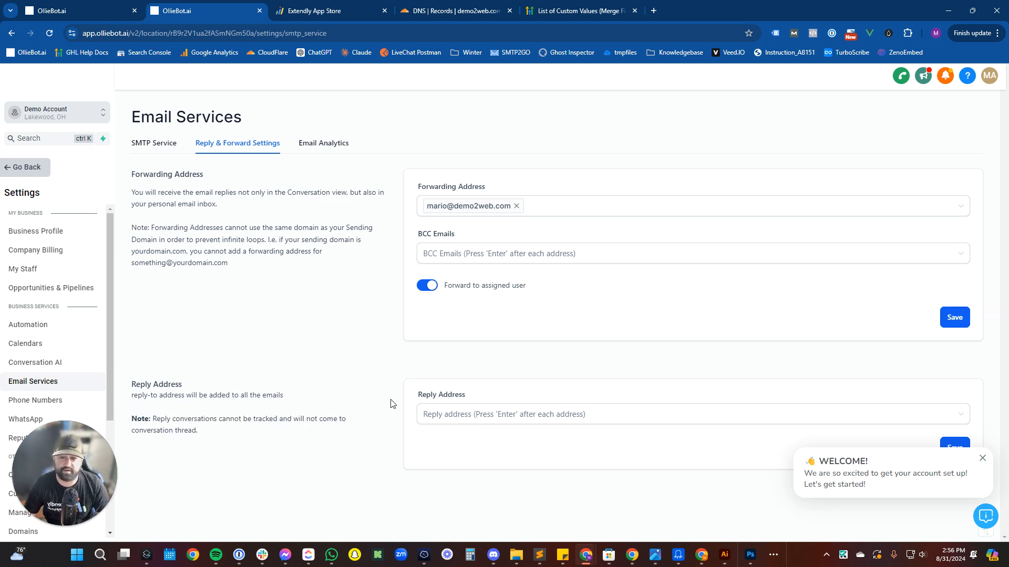
pyautogui.click(462, 414)
pyautogui.click(518, 413)
pyautogui.click(491, 410)
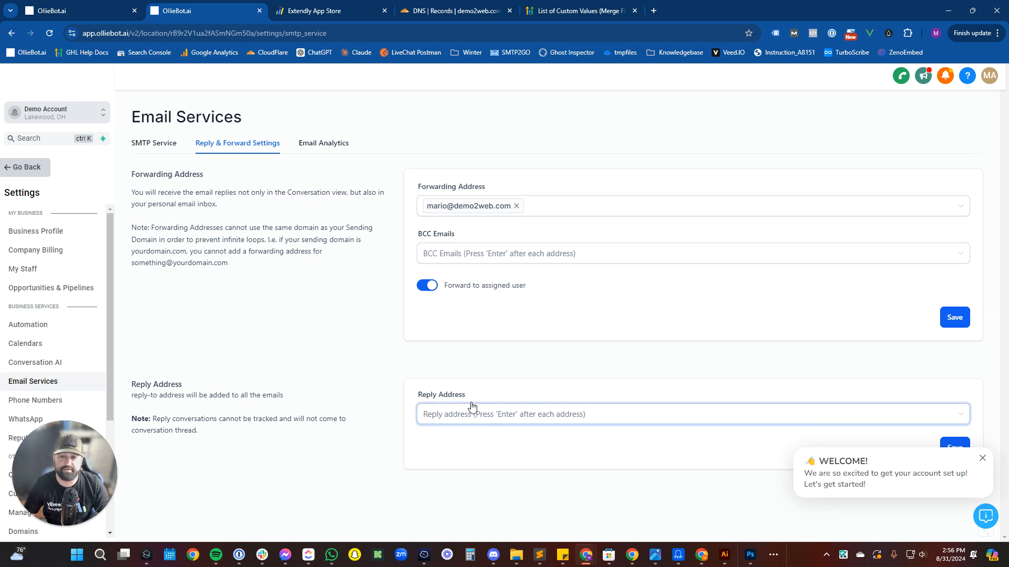
pyautogui.click(513, 388)
pyautogui.click(523, 206)
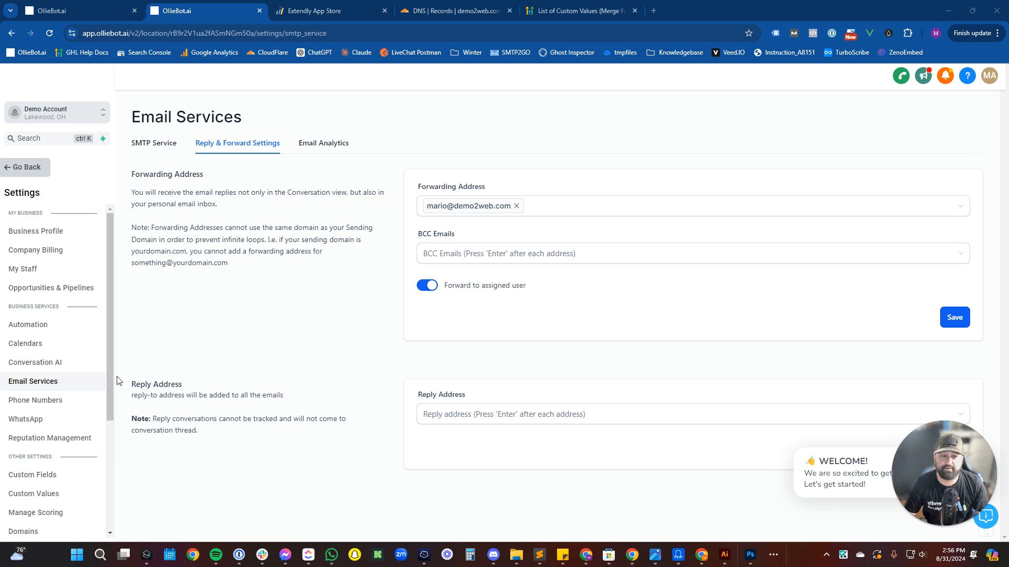
pyautogui.click(38, 401)
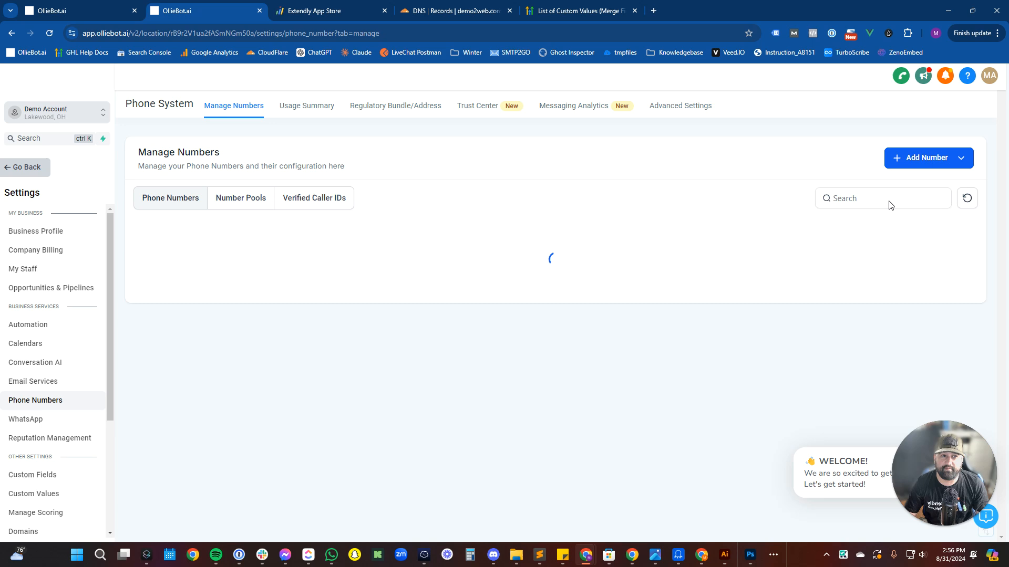
# Choose Add Phone Number from the Add Number options to browse numbers for purchase.
pyautogui.click(926, 159)
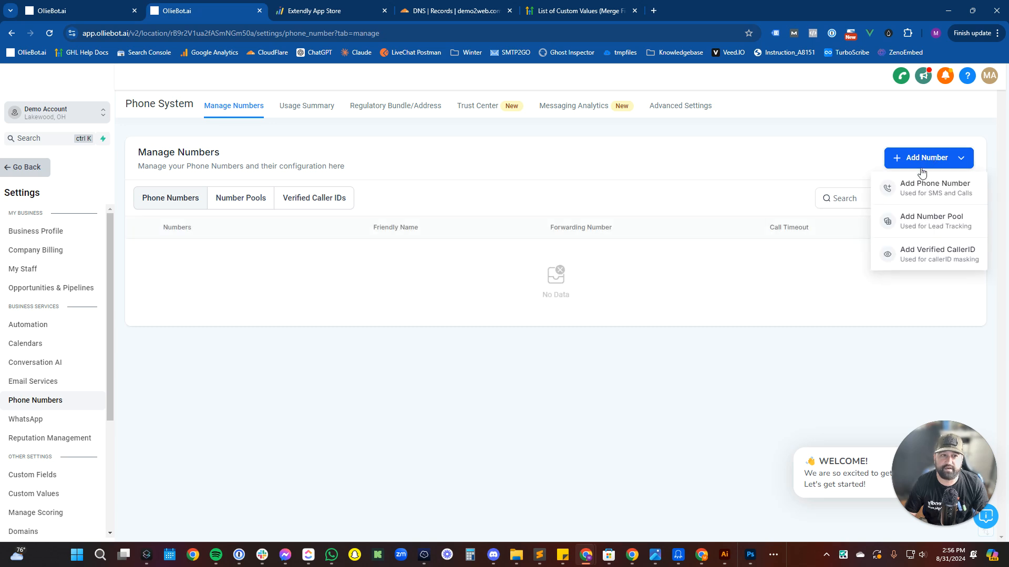
pyautogui.click(909, 194)
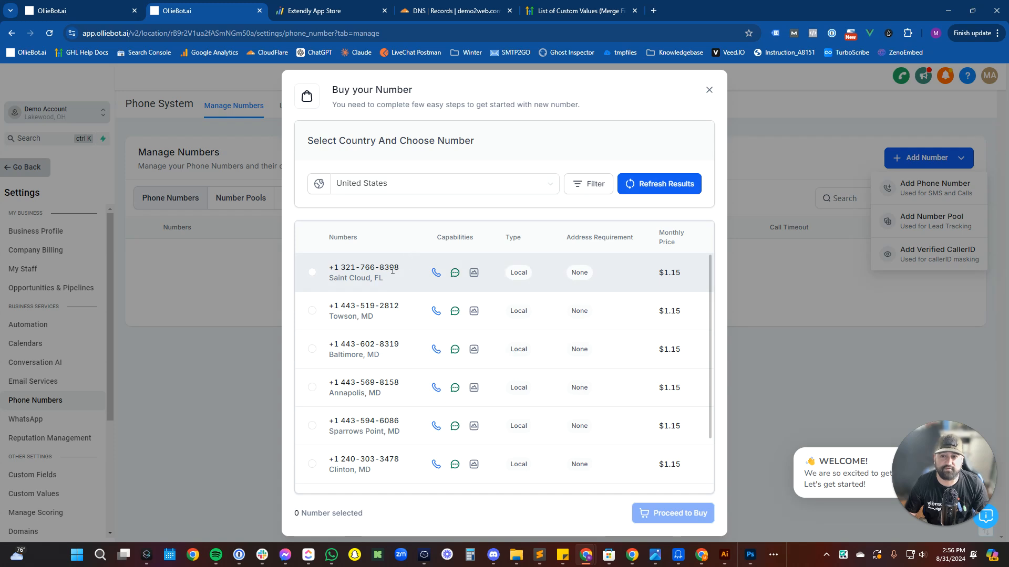
# Filter available numbers by 216, matching the first part of the number.
pyautogui.click(312, 273)
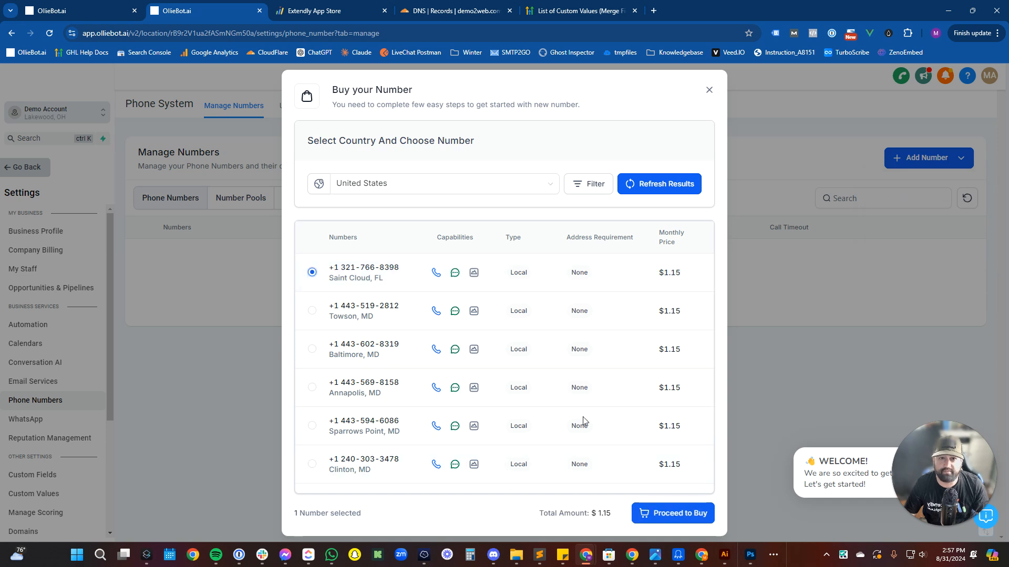
pyautogui.click(587, 184)
pyautogui.click(486, 245)
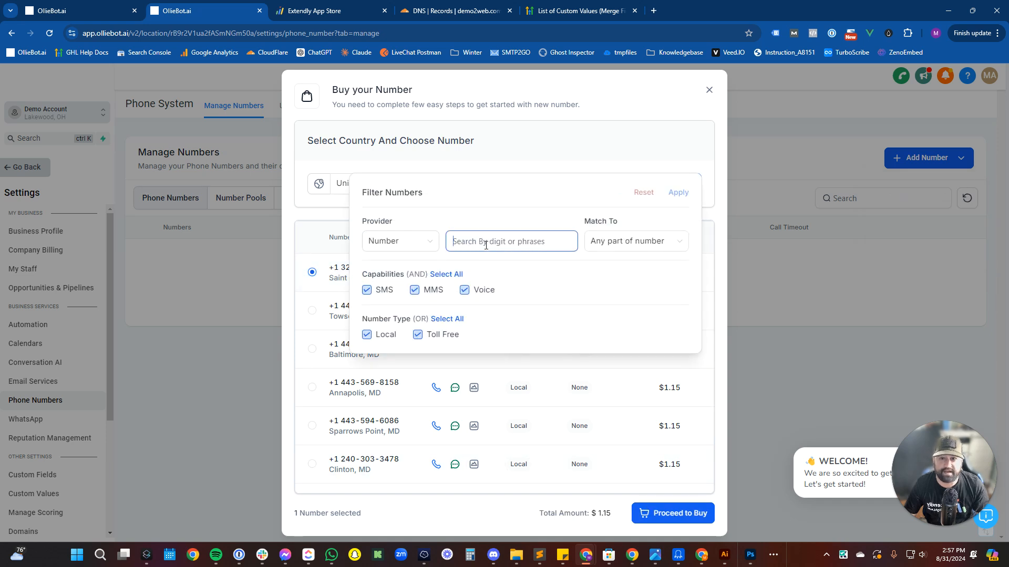
pyautogui.write('216')
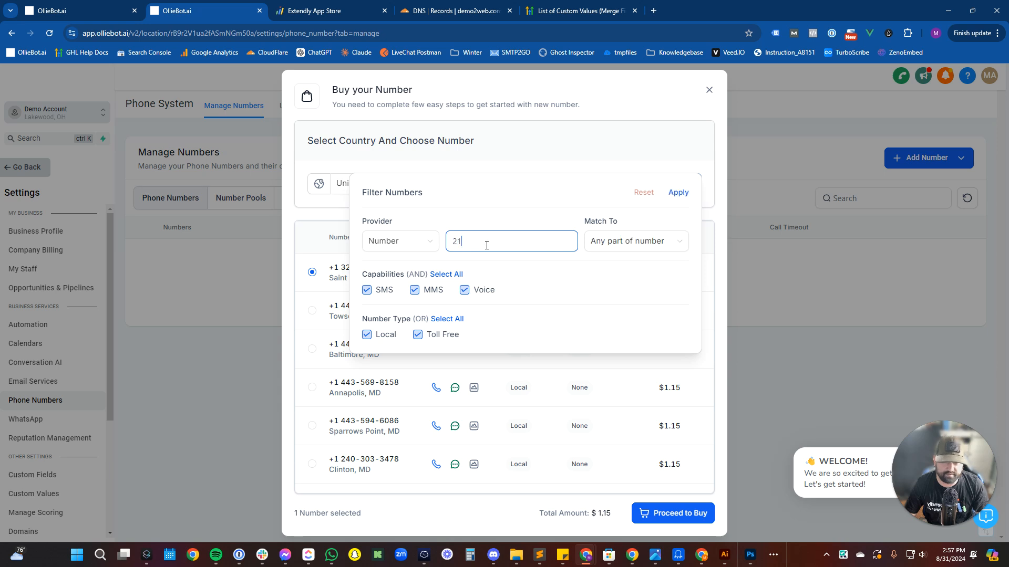
pyautogui.click(678, 193)
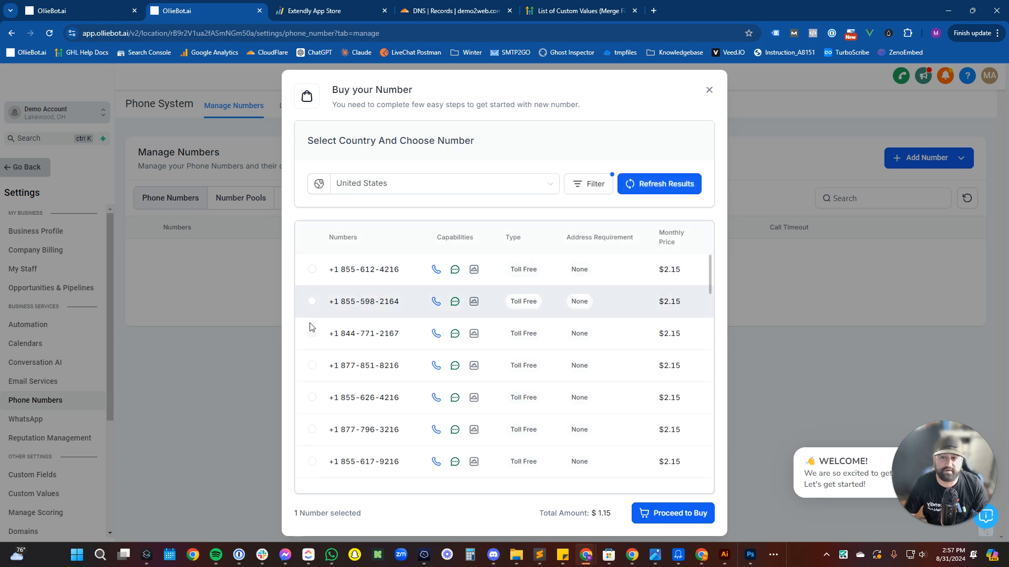
pyautogui.scroll(-2, 389, 391)
pyautogui.scroll(-10, 389, 391)
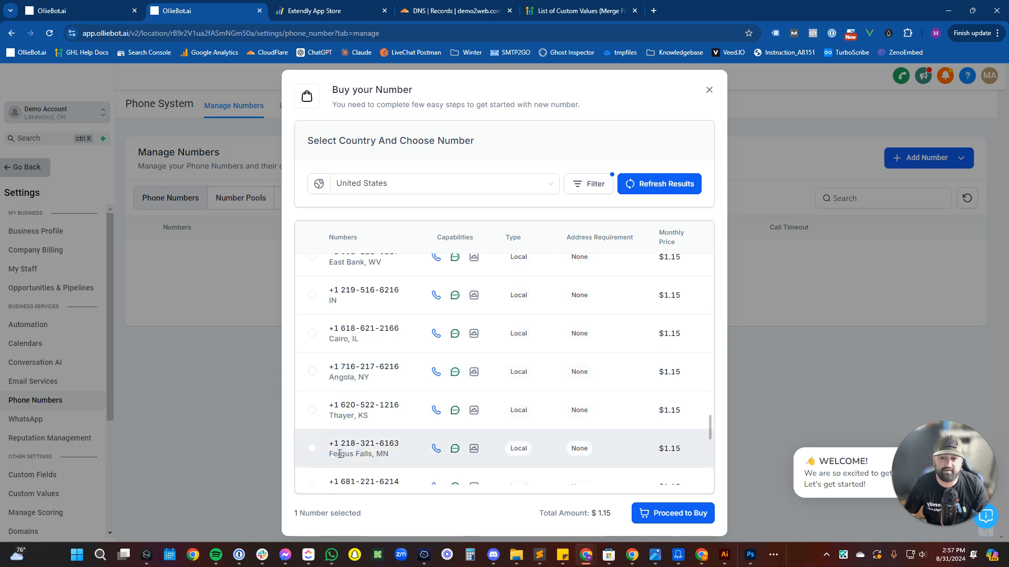
pyautogui.scroll(-5, 357, 394)
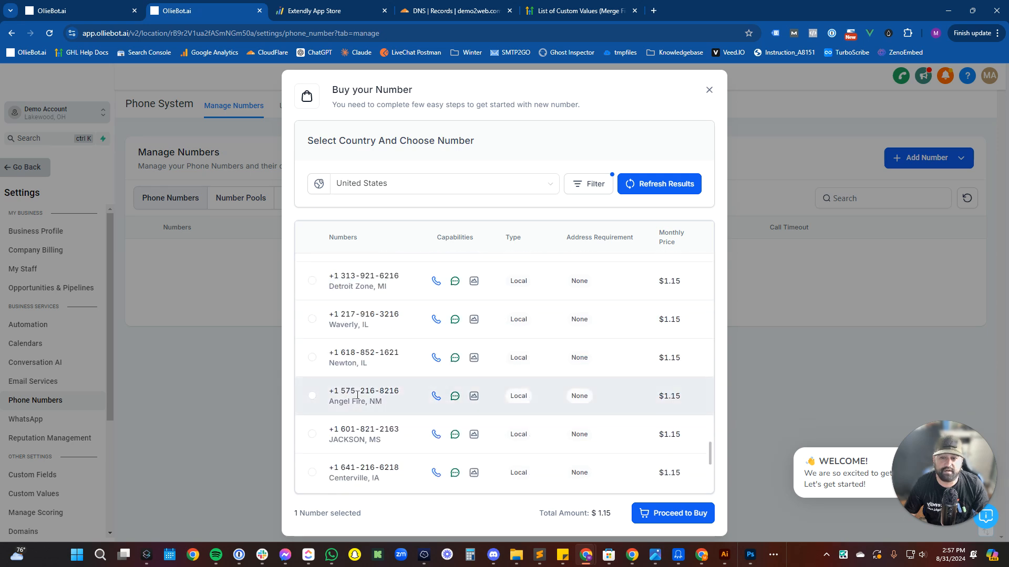
pyautogui.click(587, 183)
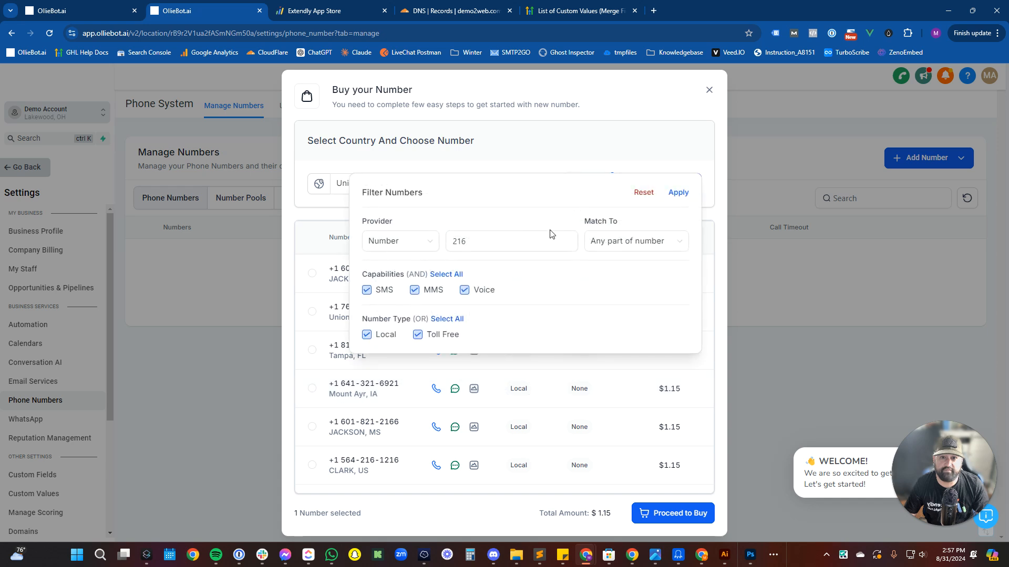
pyautogui.click(639, 246)
pyautogui.click(625, 265)
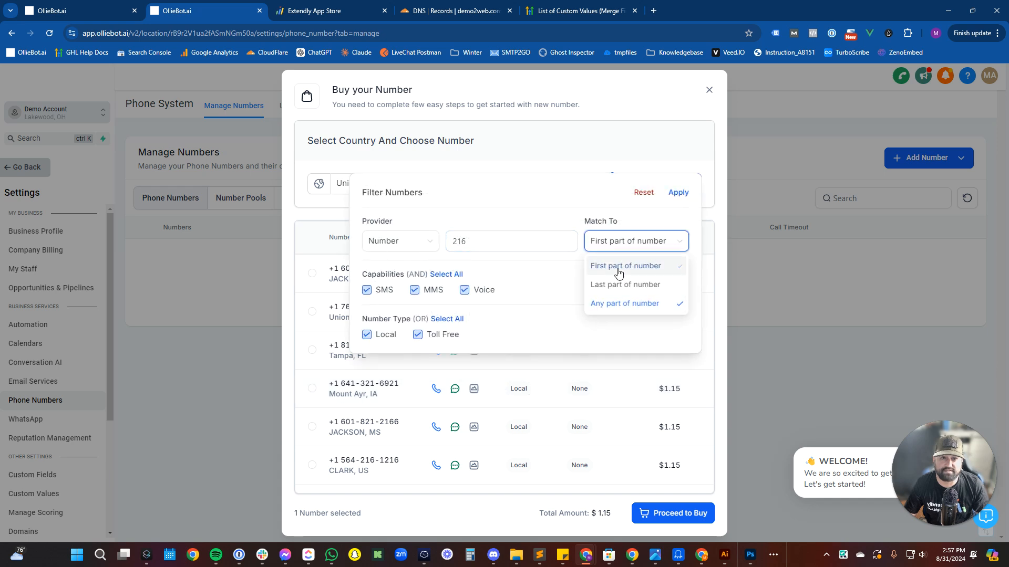
pyautogui.click(677, 193)
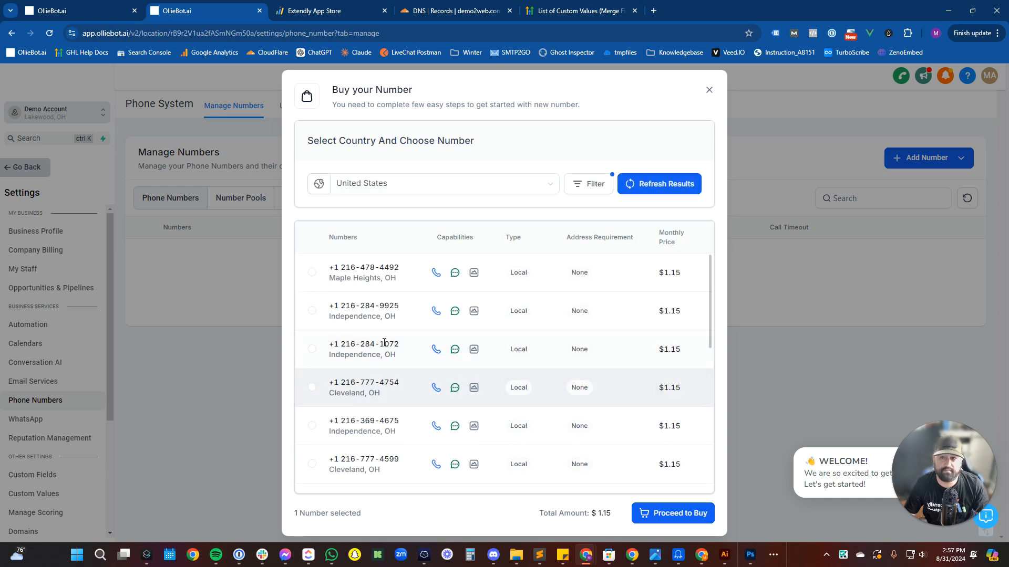
# Buy the Maple Heights, OH local number and open its Edit Configuration settings.
pyautogui.click(312, 272)
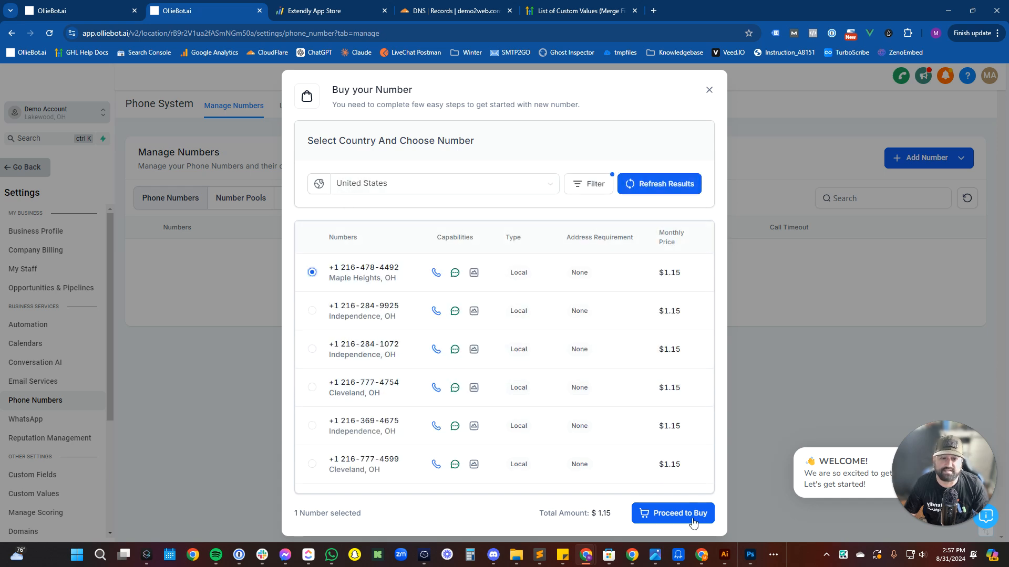
pyautogui.click(663, 513)
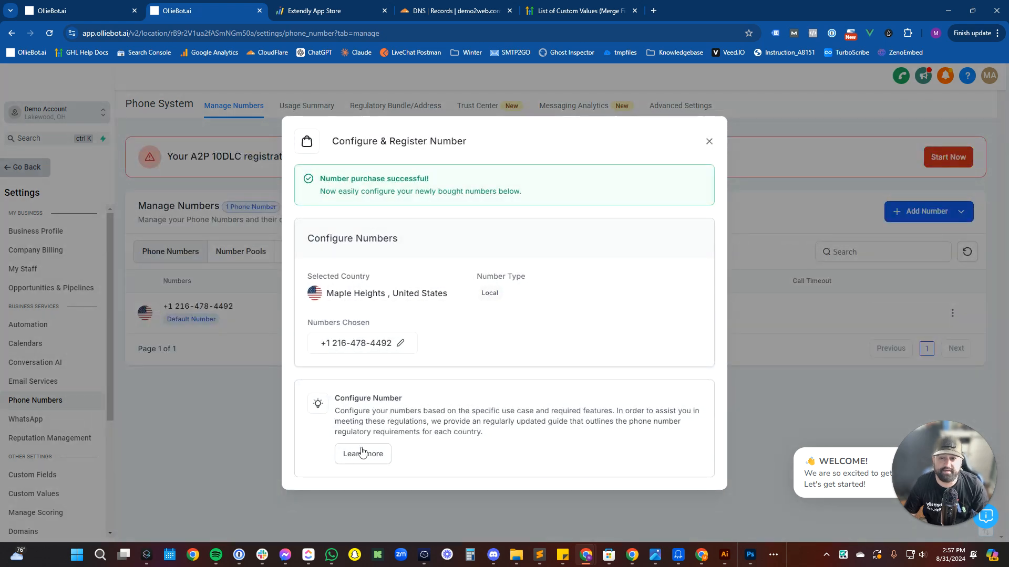
pyautogui.click(709, 141)
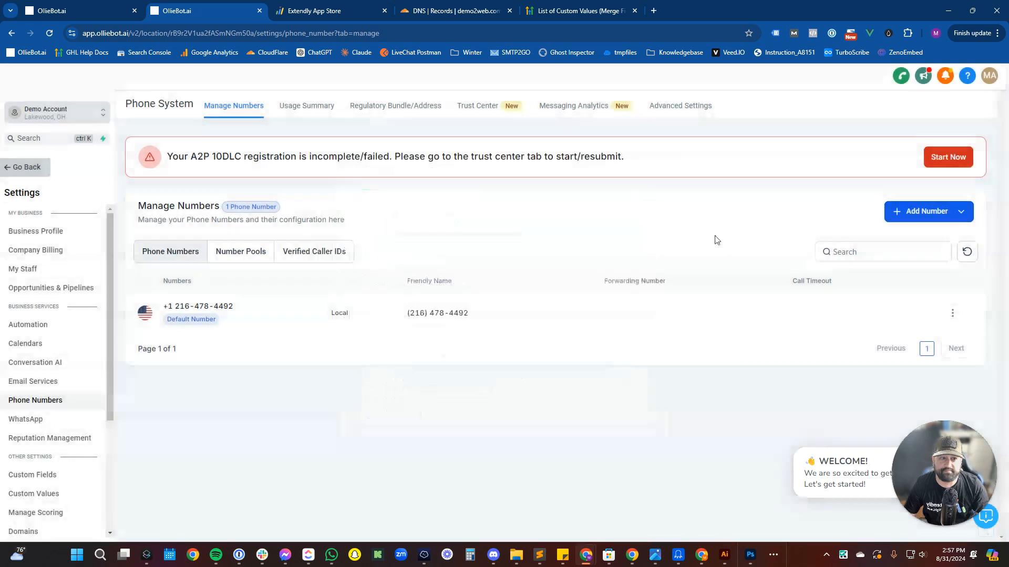
pyautogui.click(952, 314)
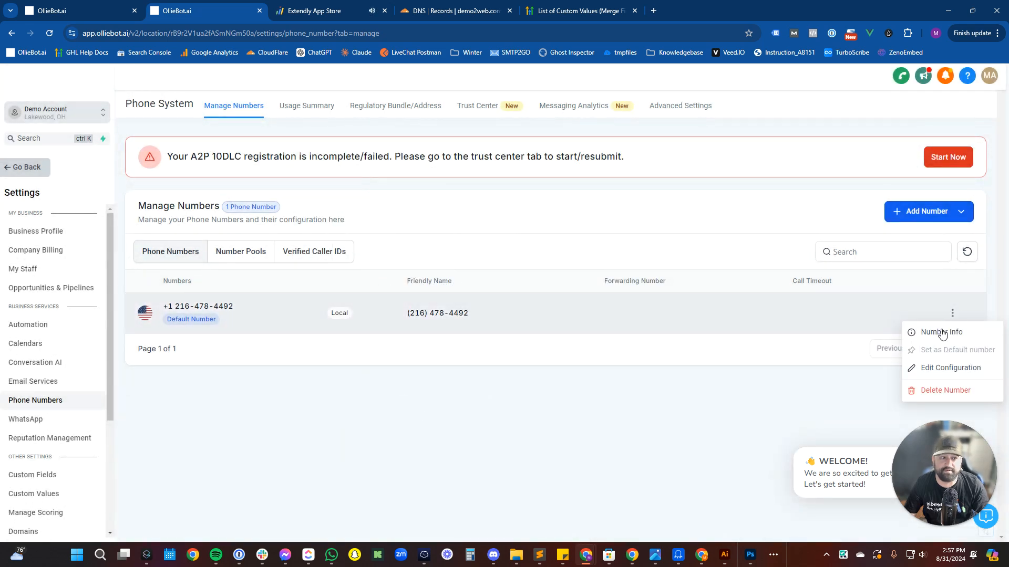
pyautogui.click(935, 364)
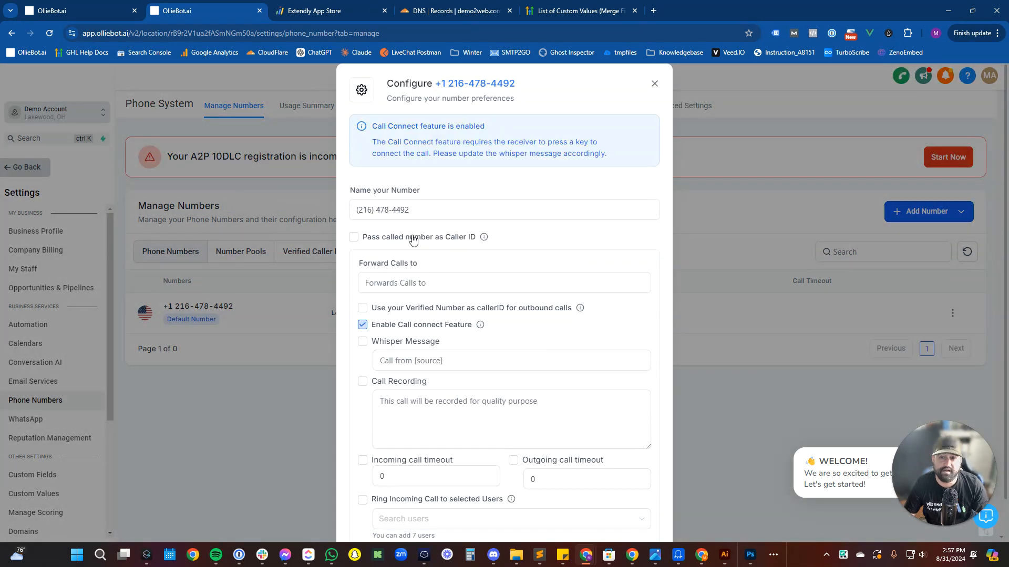
# Pass the called number as caller ID, rename the number, set its forwarding number and whisper 'Call from Demo'.
pyautogui.click(414, 240)
pyautogui.moveTo(415, 210); pyautogui.dragTo(340, 211)
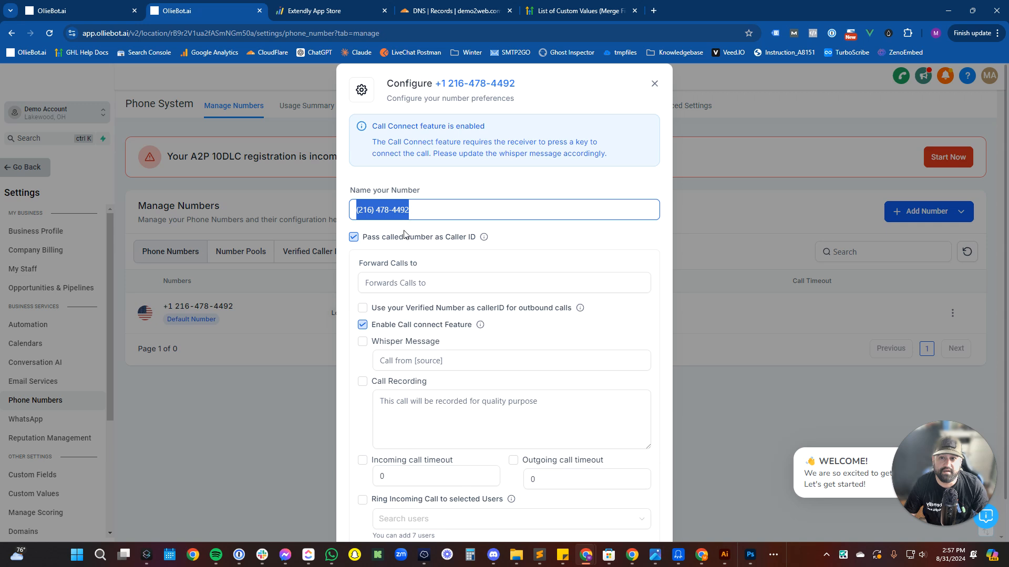
pyautogui.click(436, 281)
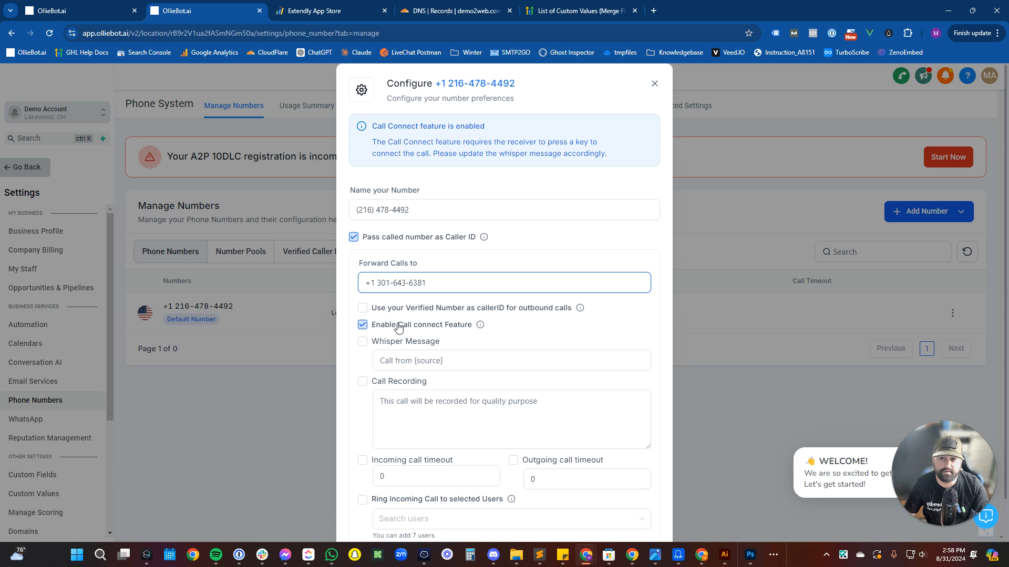
pyautogui.scroll(-1, 393, 313)
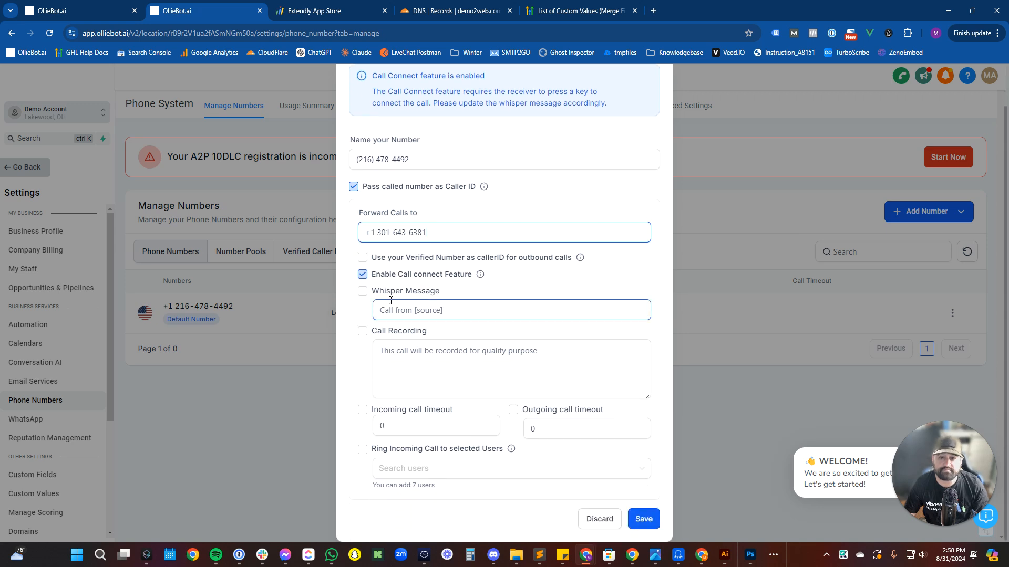
pyautogui.click(363, 291)
pyautogui.click(411, 310)
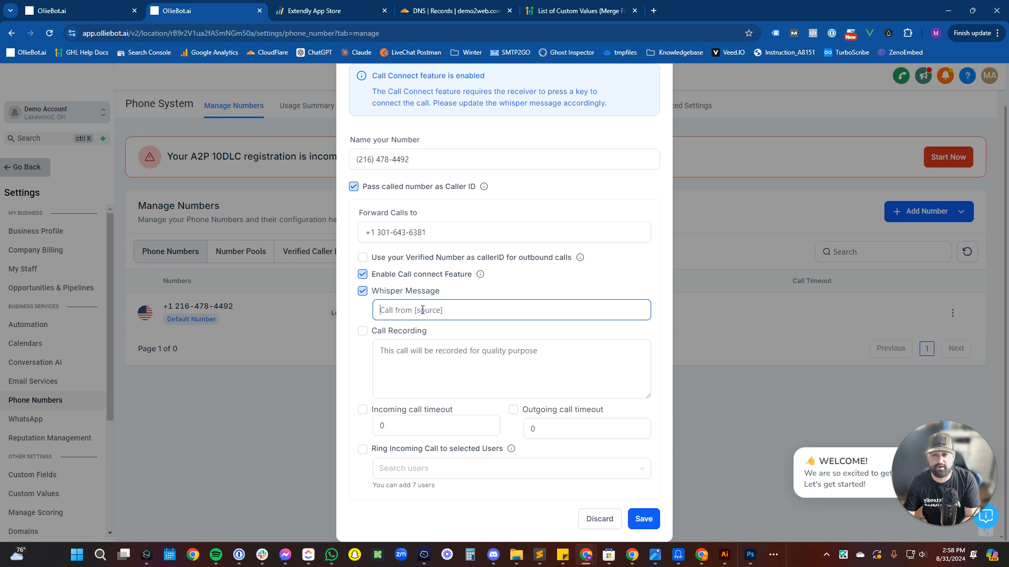
pyautogui.write('Call from')
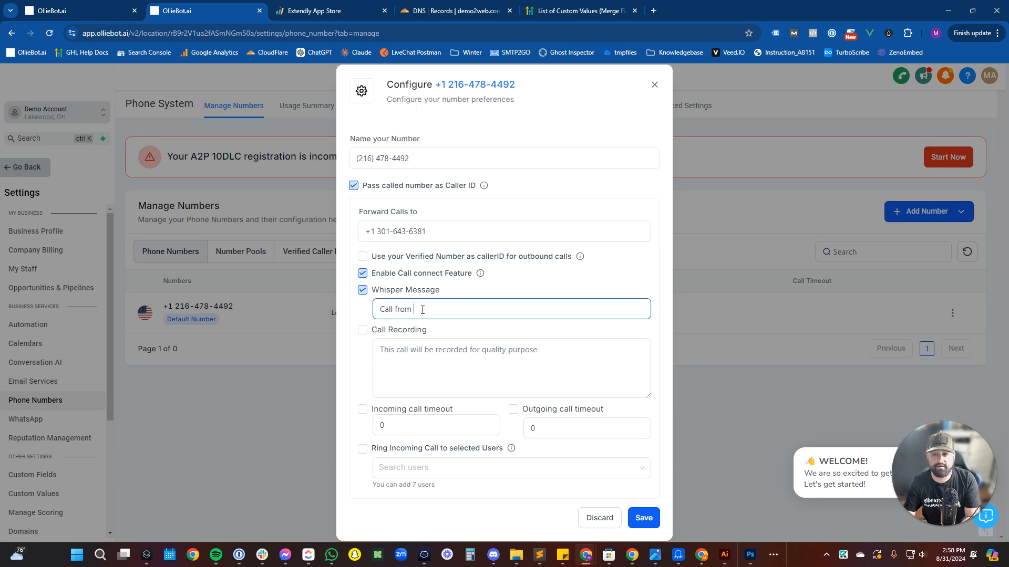
pyautogui.write(' Demo Account')
# Enable call recording and a 10-second incoming call timeout, leave Ring selected users off, and save.
pyautogui.click(394, 329)
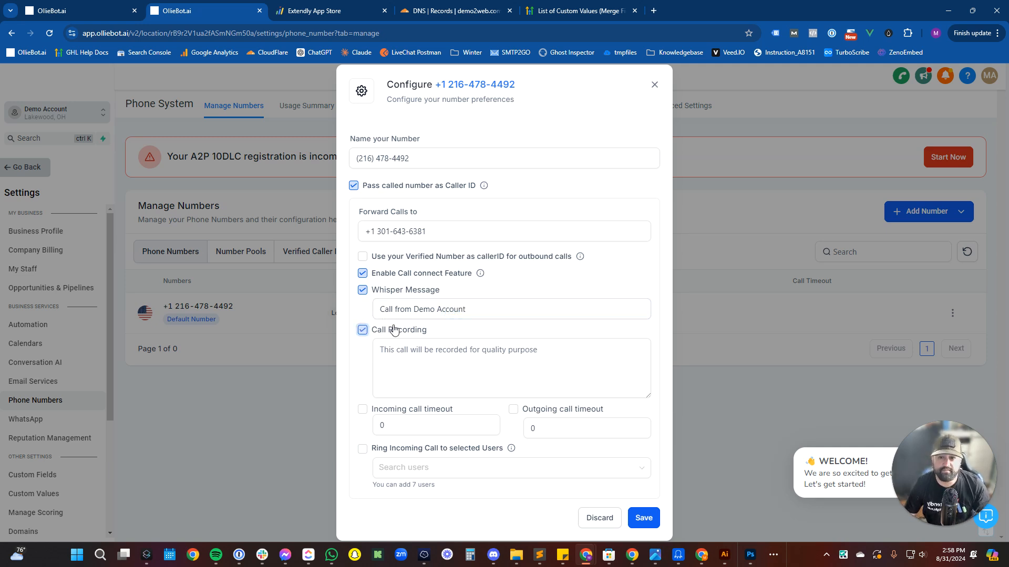
pyautogui.click(394, 350)
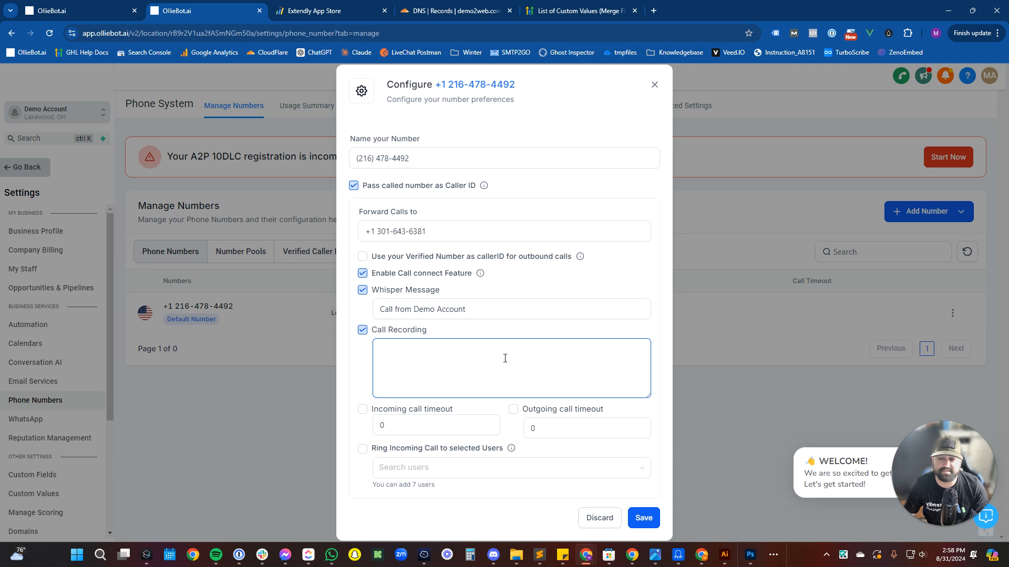
pyautogui.click(415, 416)
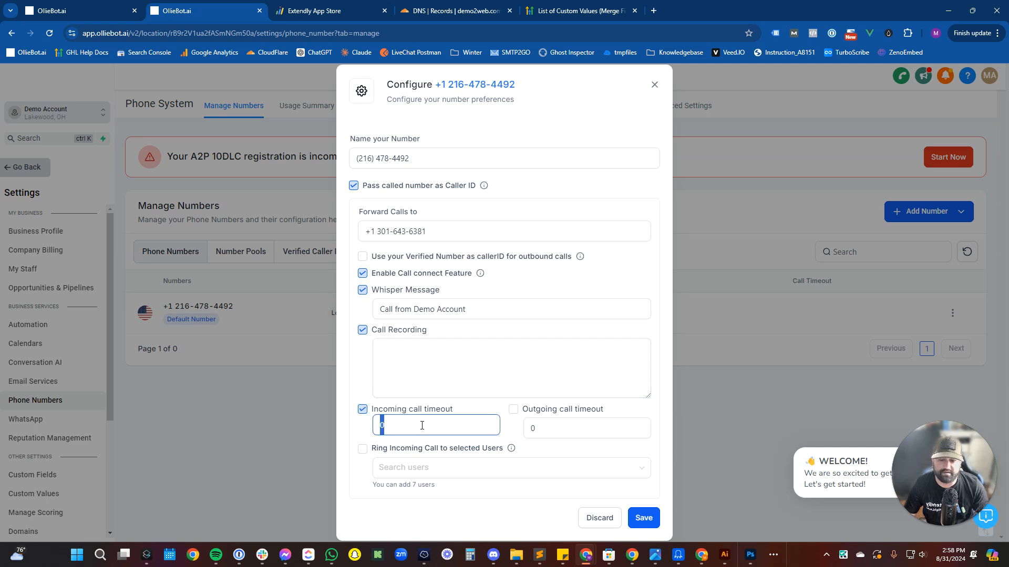
pyautogui.write('10')
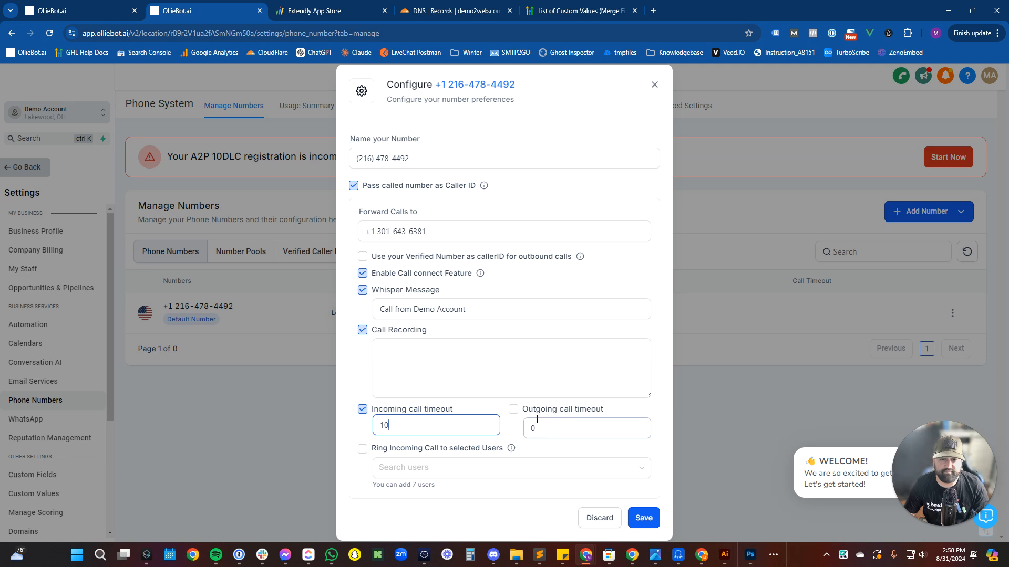
pyautogui.click(444, 456)
pyautogui.click(431, 475)
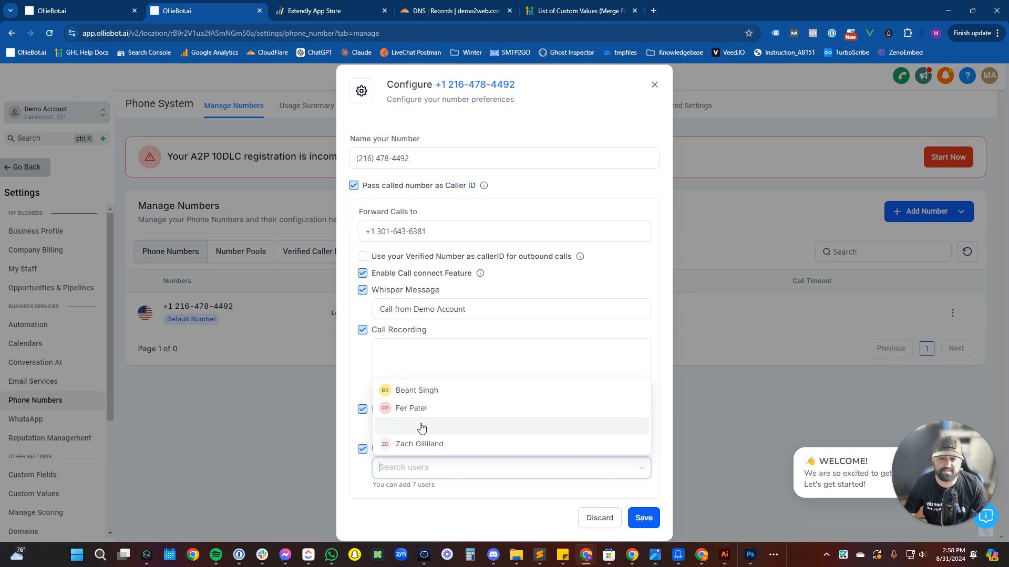
pyautogui.click(362, 449)
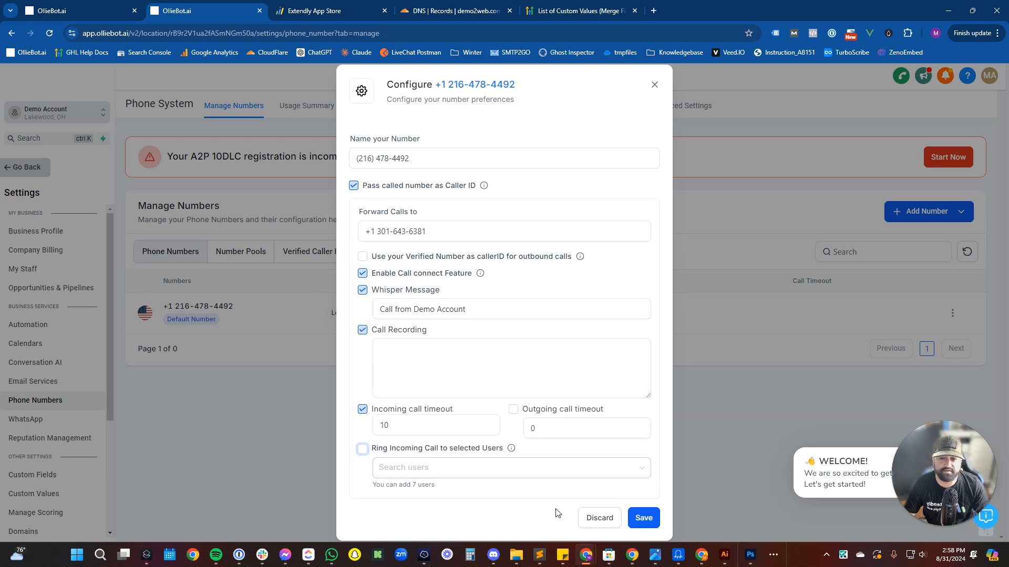
pyautogui.click(641, 518)
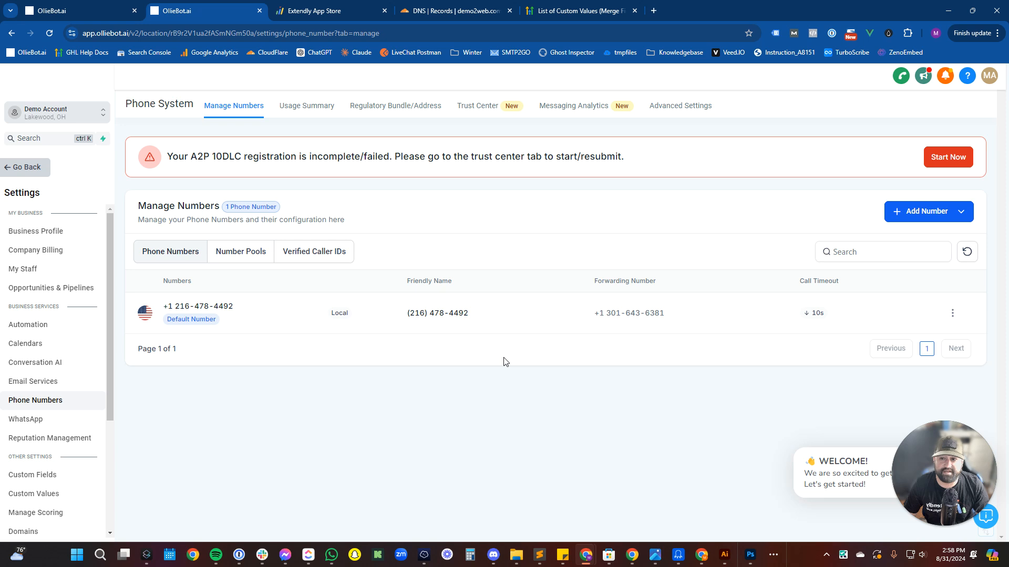
# Highlight the A2P registration warning and switch to the Trust Center.
pyautogui.tripleClick(221, 161)
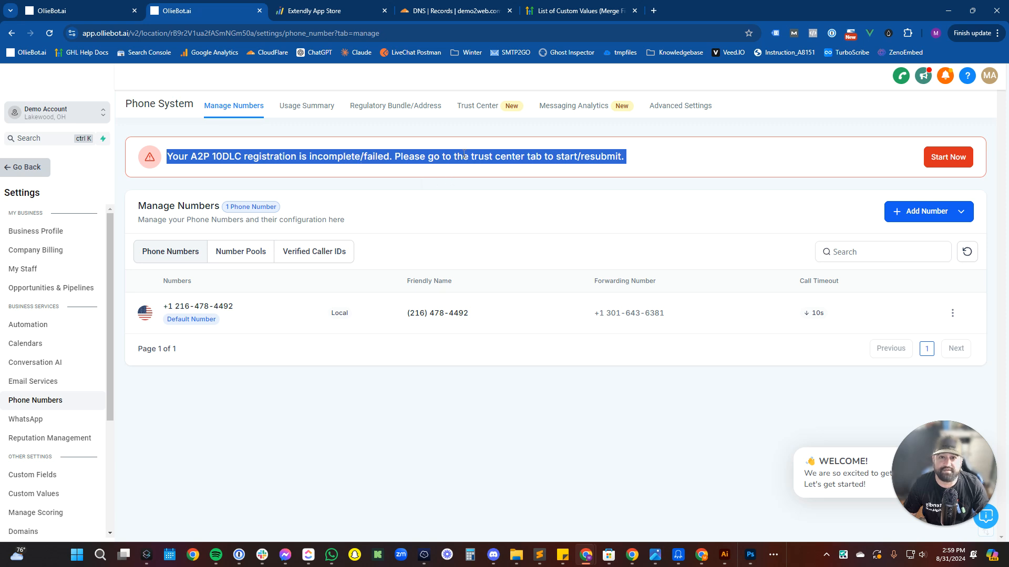
pyautogui.click(486, 113)
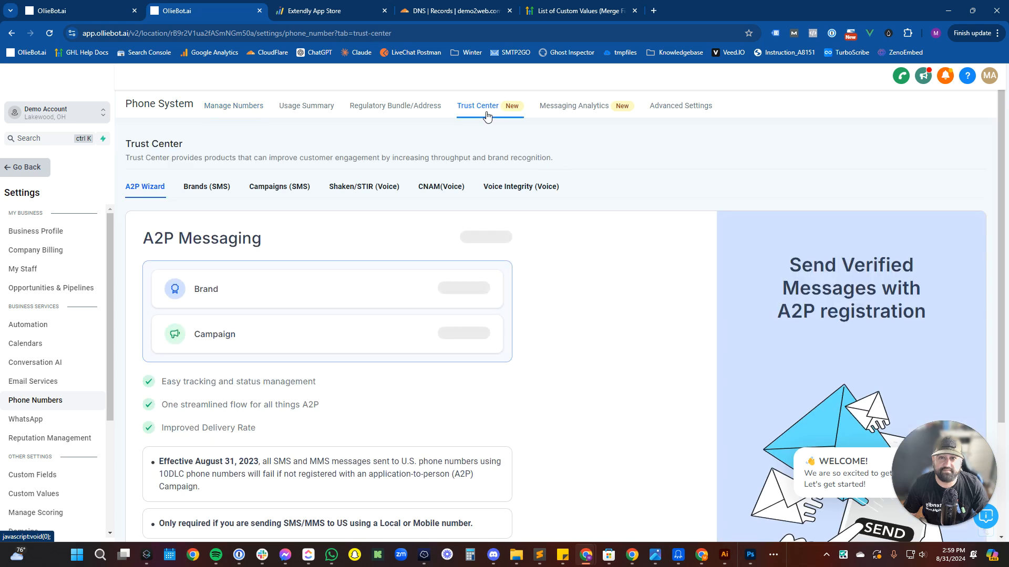
# Scroll through the A2P Wizard overview and choose Start Registering Now.
pyautogui.scroll(-2, 403, 305)
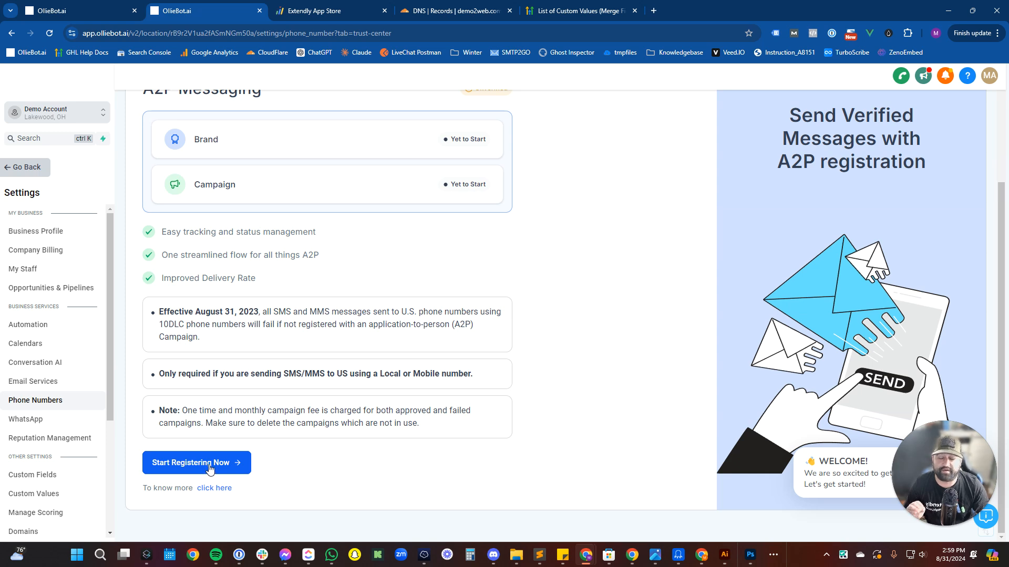
pyautogui.scroll(3, 210, 469)
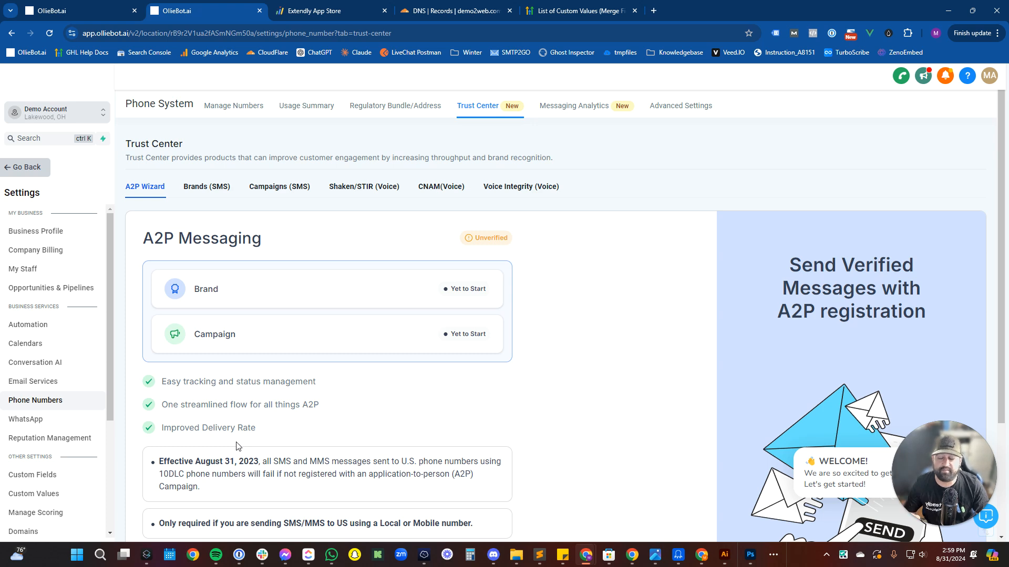
pyautogui.scroll(-2, 237, 447)
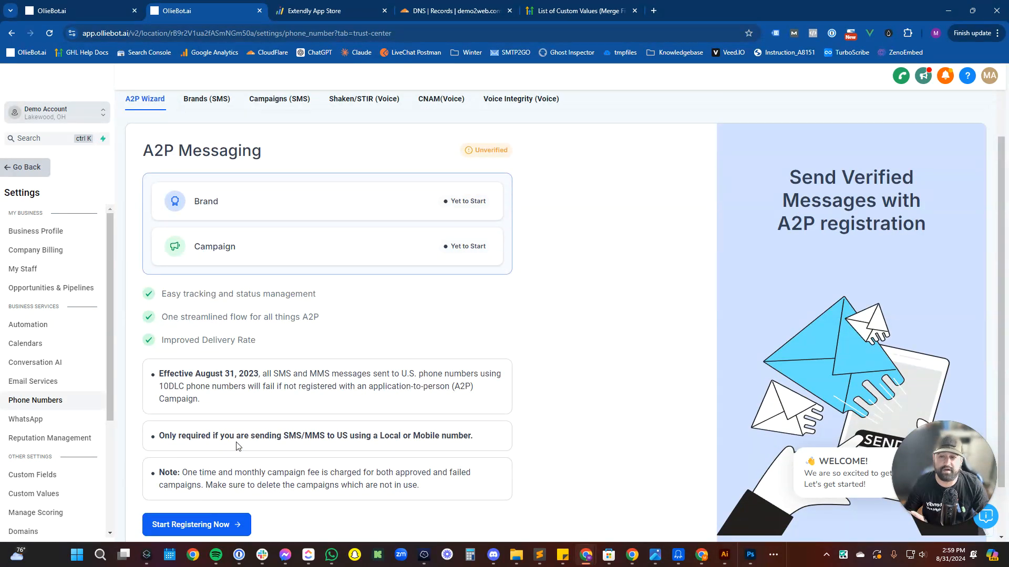
pyautogui.scroll(-1, 237, 446)
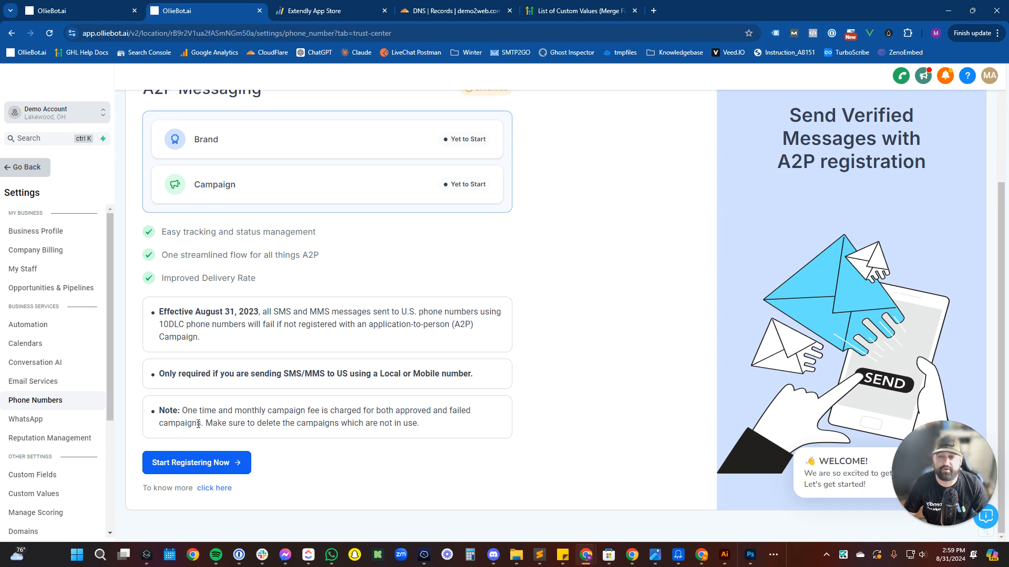
pyautogui.scroll(3, 245, 415)
pyautogui.scroll(-2, 243, 415)
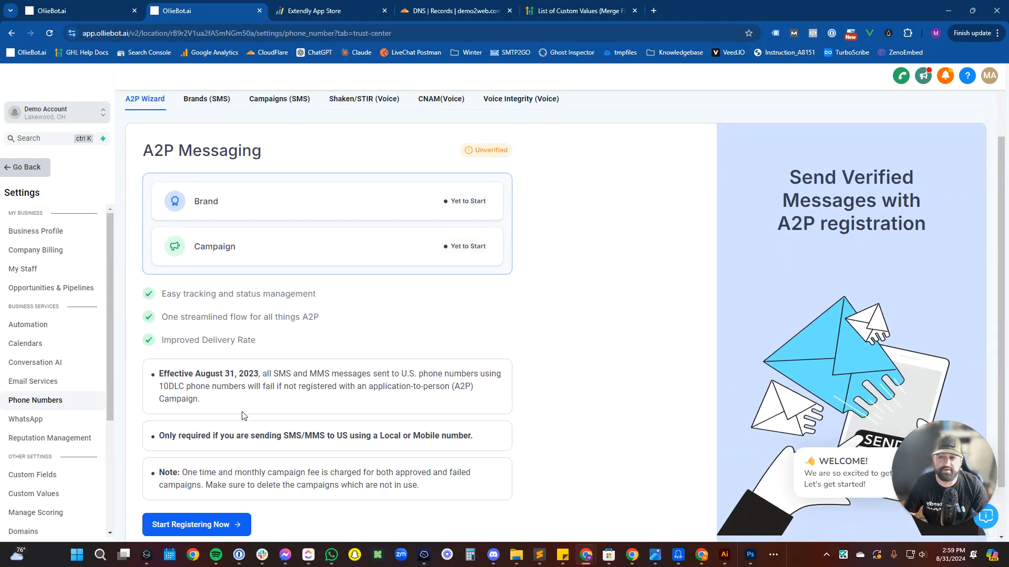
pyautogui.scroll(-2, 243, 415)
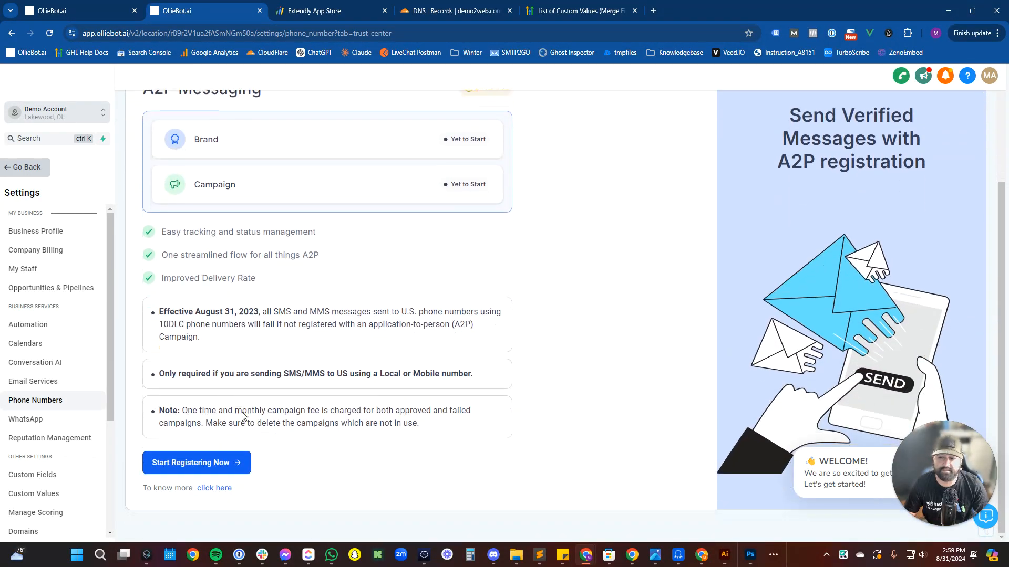
pyautogui.click(221, 465)
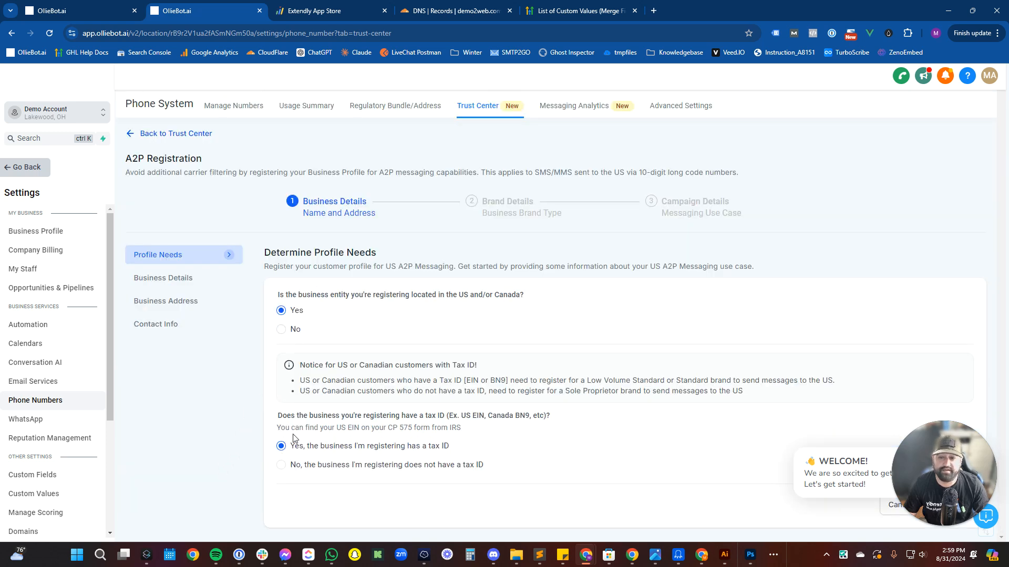
# Dismiss the welcome popup and accept the Profile Needs, Business Details and Business Address steps.
pyautogui.moveTo(959, 485); pyautogui.dragTo(79, 487)
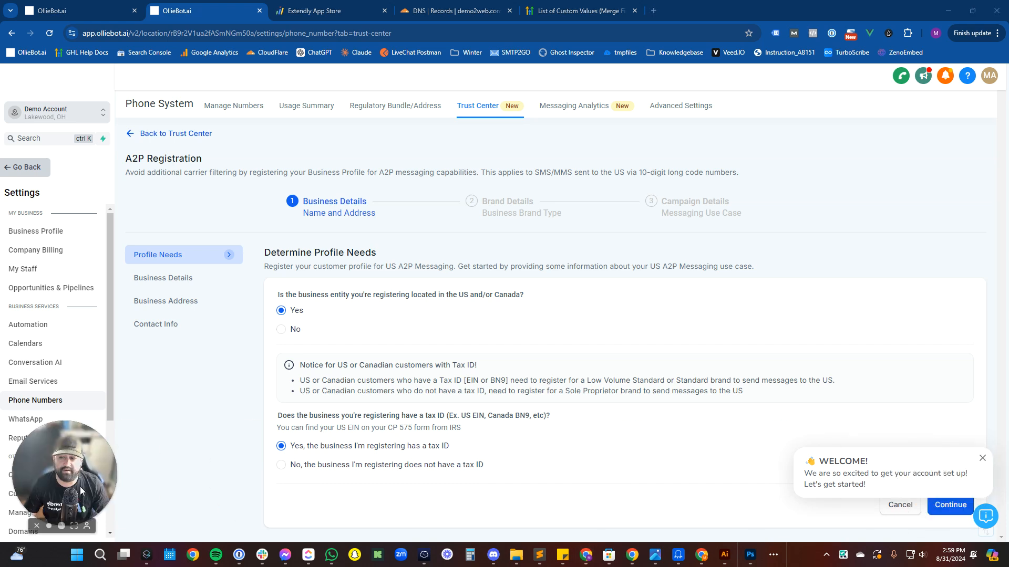
pyautogui.click(982, 458)
pyautogui.click(949, 505)
pyautogui.scroll(-2, 367, 446)
pyautogui.click(384, 401)
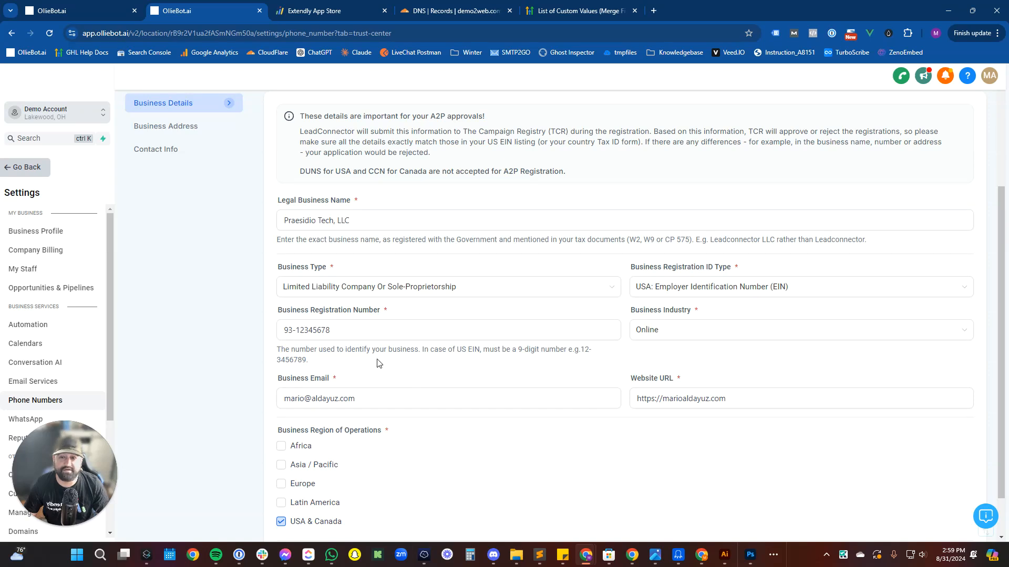
pyautogui.scroll(-1, 460, 359)
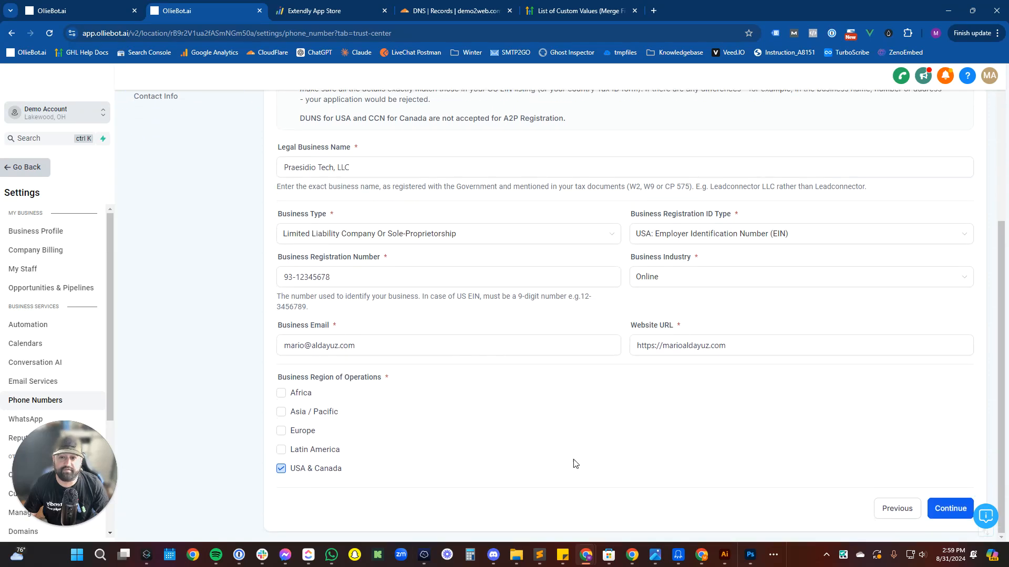
pyautogui.click(944, 509)
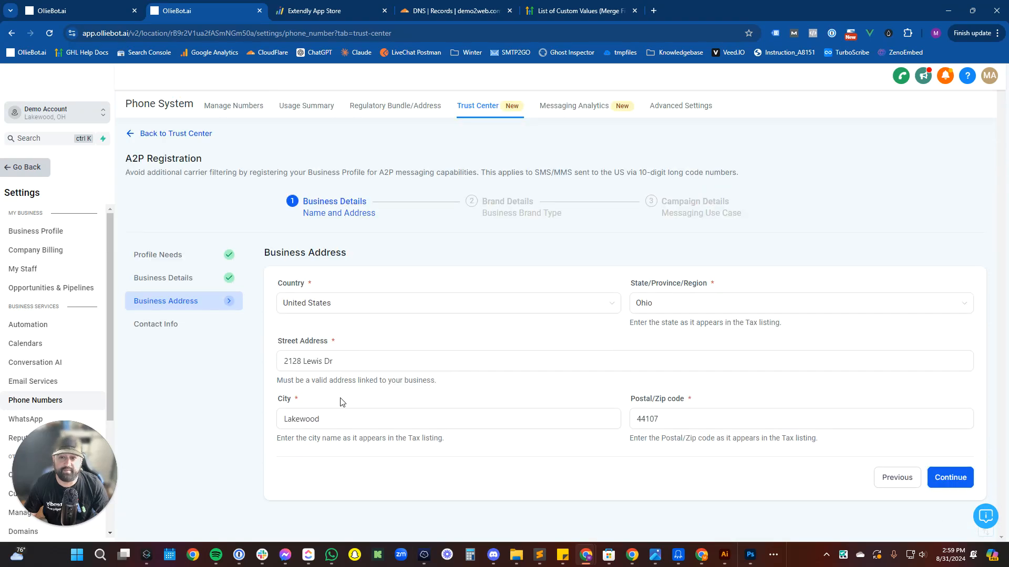
pyautogui.click(944, 482)
# Enter the representative's first and last name, e-mail and phone number, set Job Position to CEO, and continue.
pyautogui.click(344, 369)
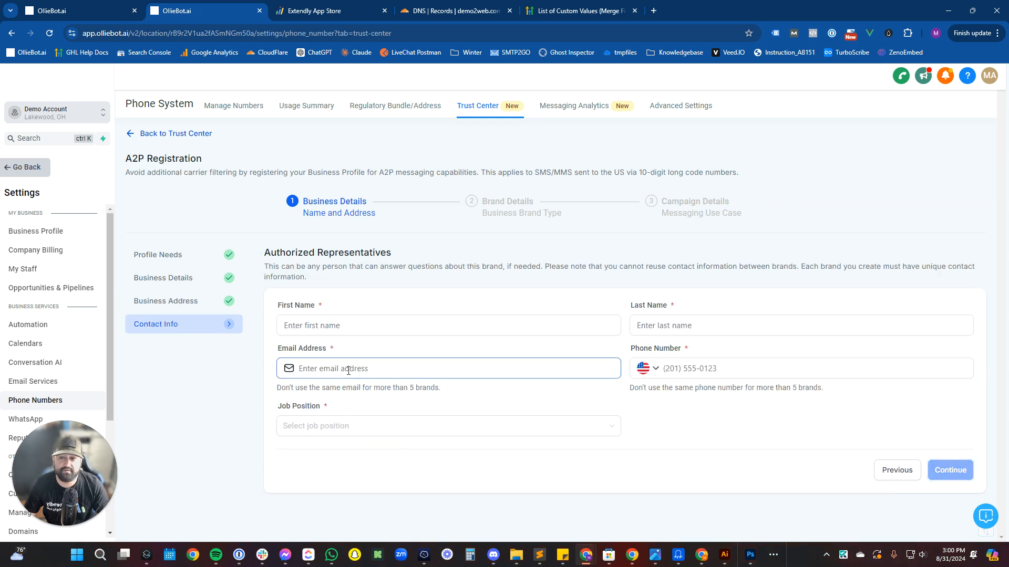
pyautogui.click(346, 323)
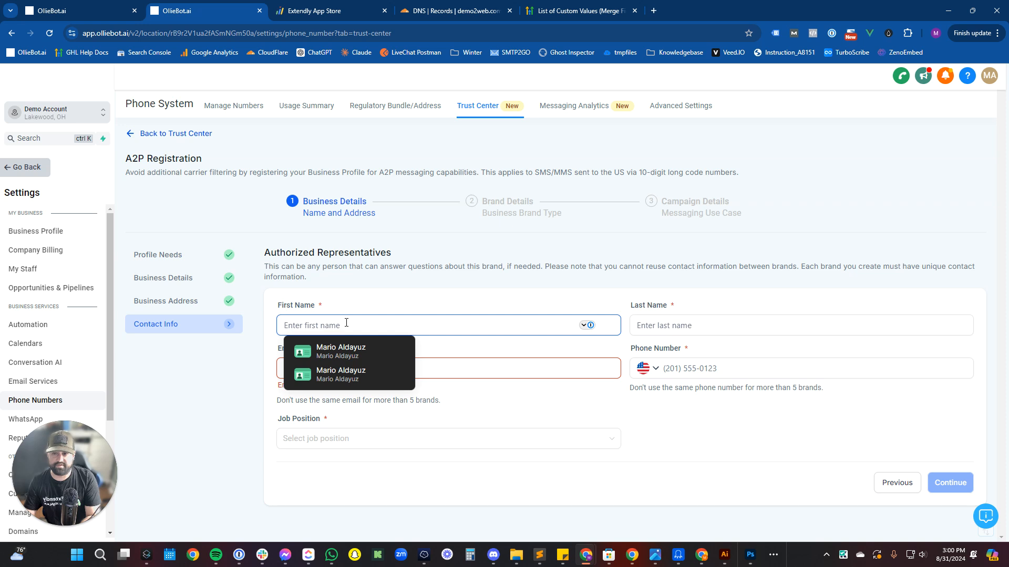
pyautogui.press('Tab')
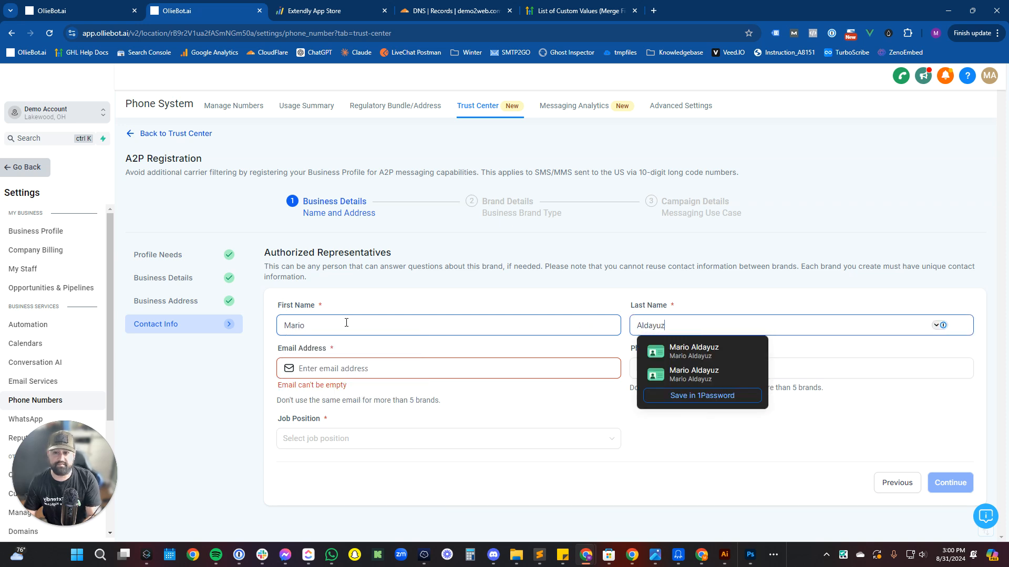
pyautogui.press('Tab')
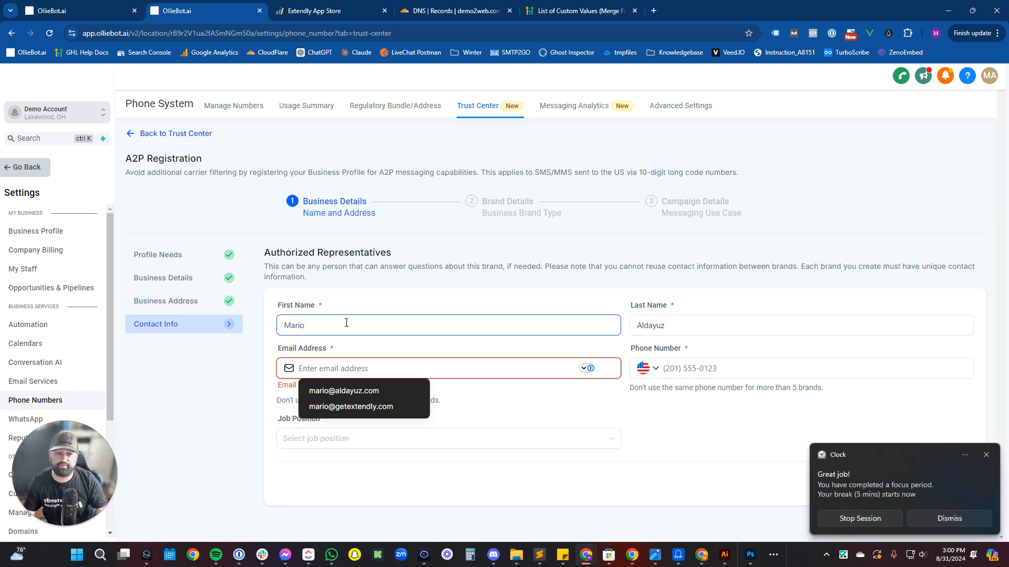
pyautogui.click(938, 516)
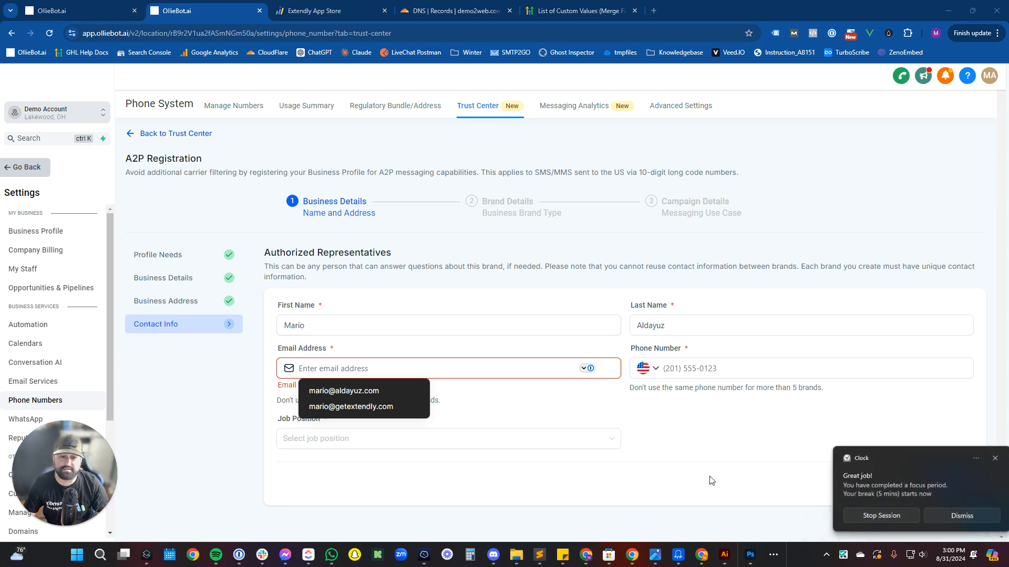
pyautogui.click(400, 391)
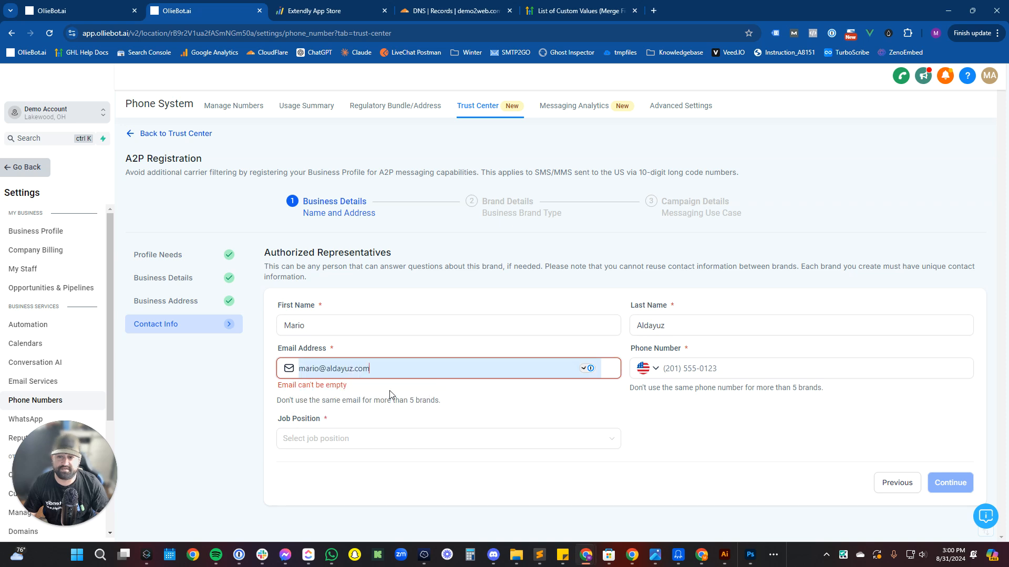
pyautogui.click(706, 373)
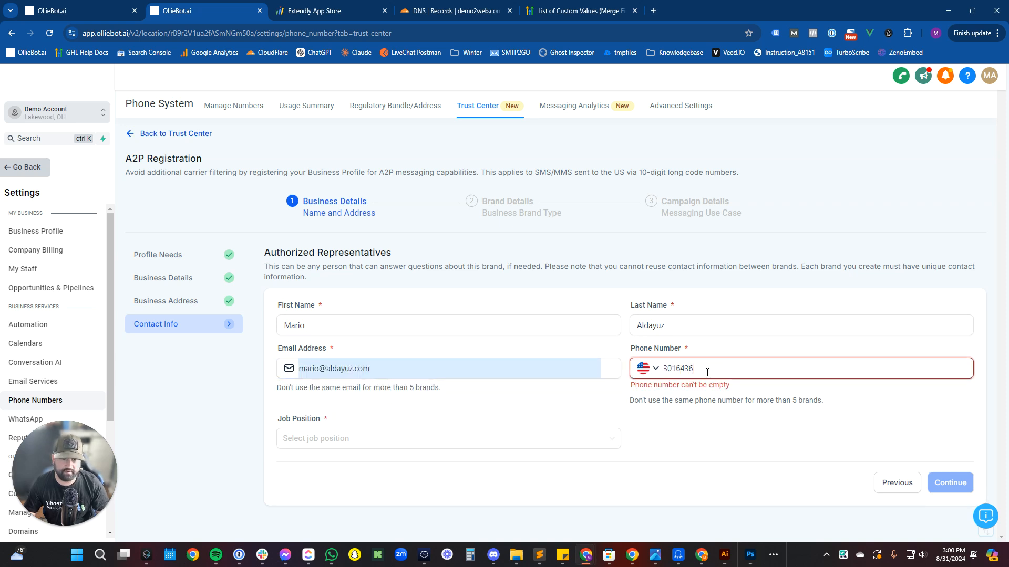
pyautogui.click(349, 425)
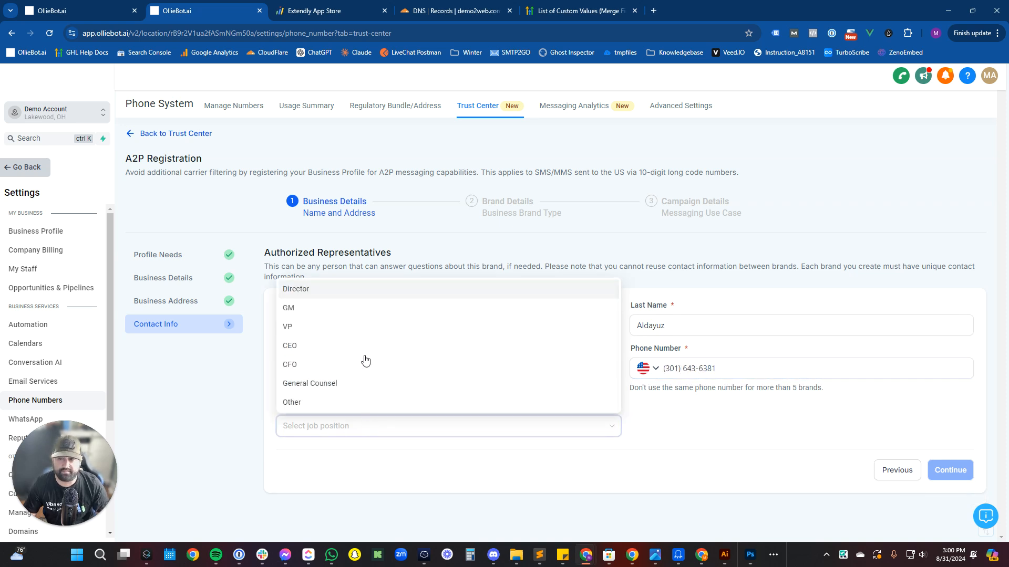
pyautogui.click(343, 351)
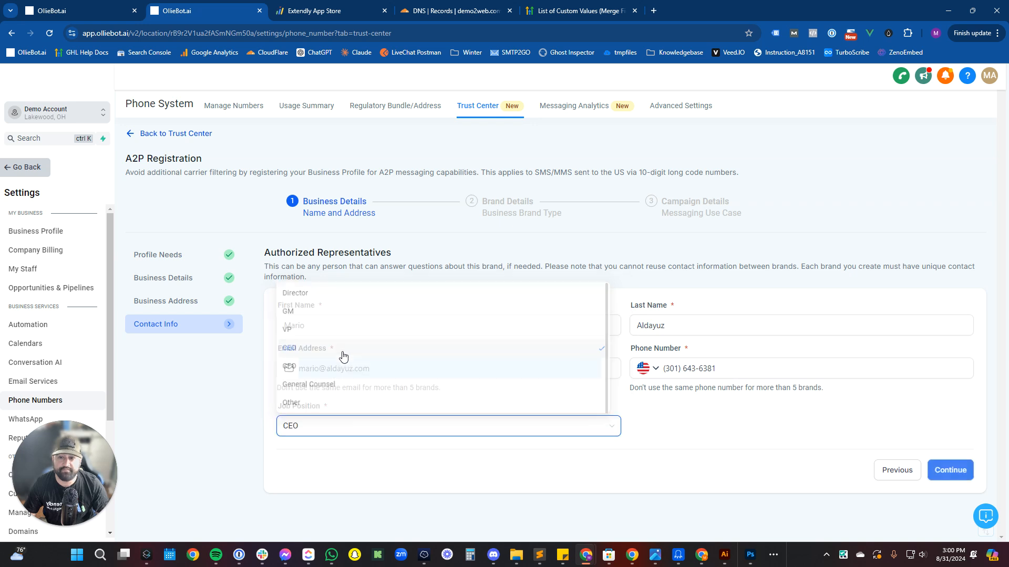
pyautogui.click(948, 471)
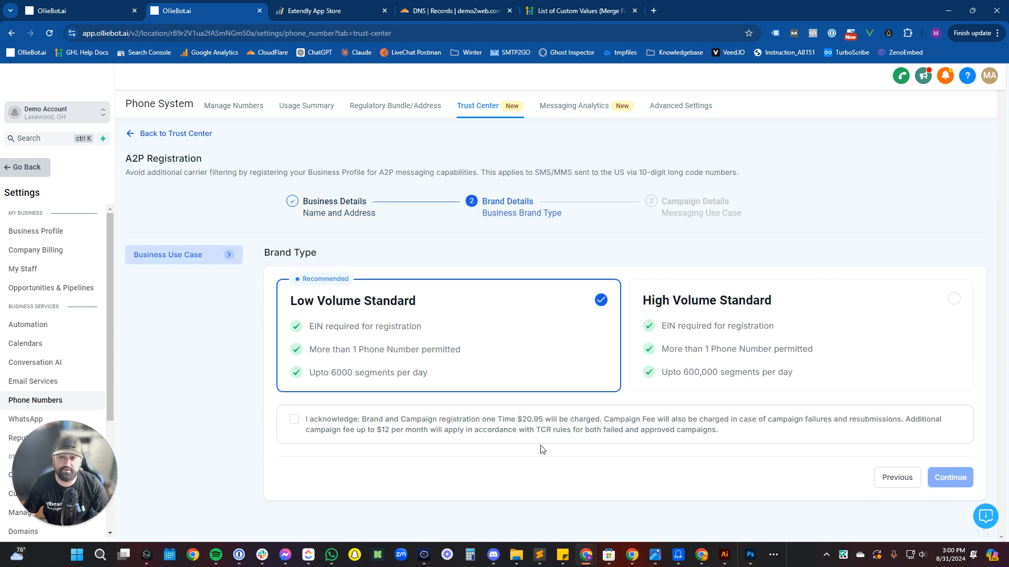
# Acknowledge the Low Volume Standard registration fees and continue to Campaign Details.
pyautogui.click(295, 419)
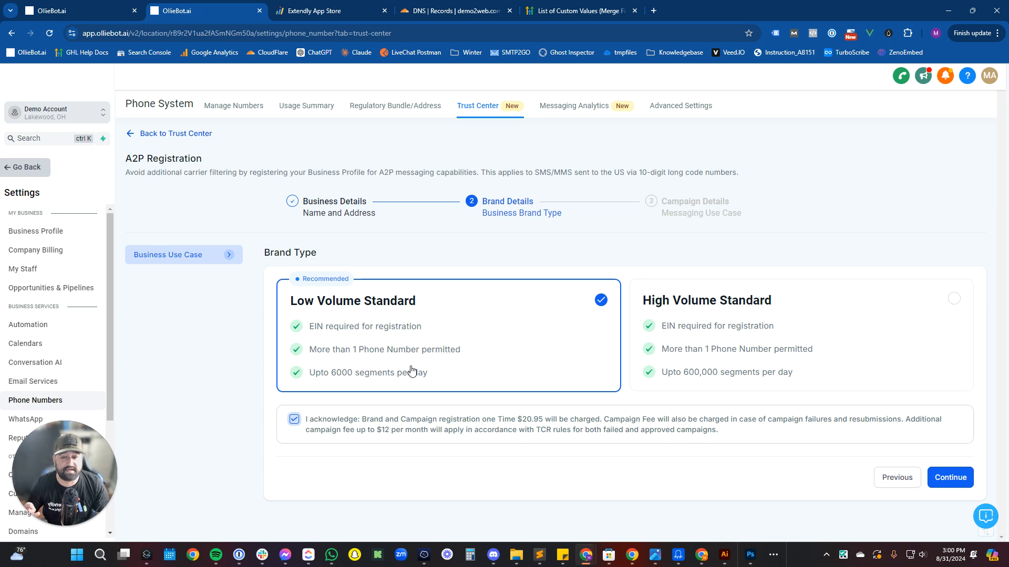
pyautogui.click(950, 478)
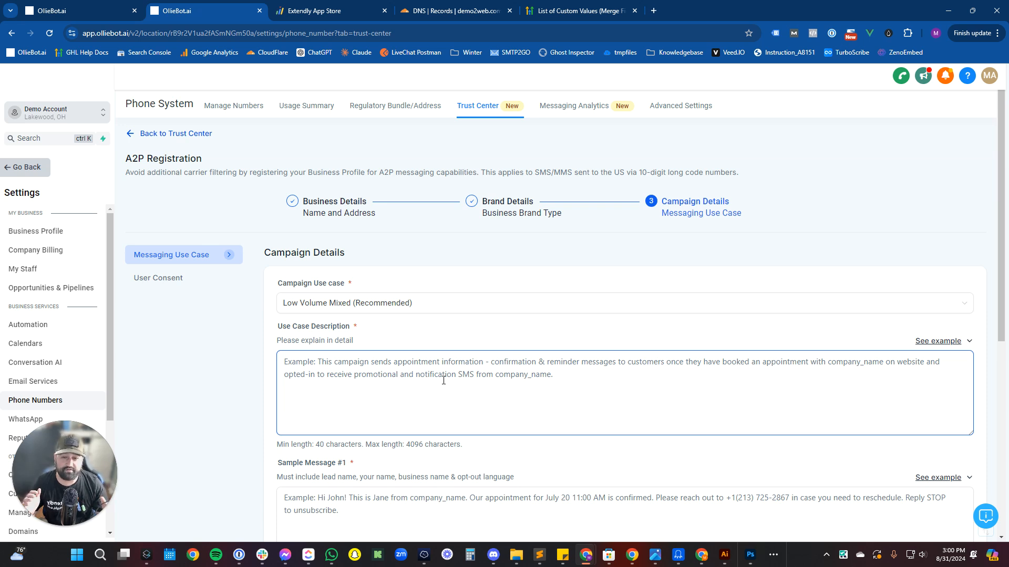
# Paste the first appointment-campaign example into Use Case Description.
pyautogui.click(930, 341)
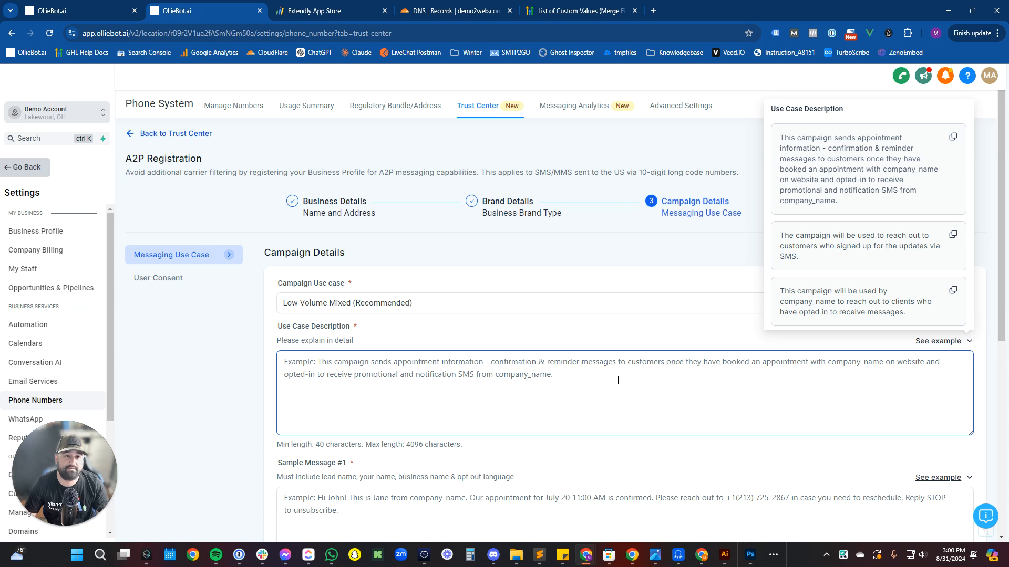
pyautogui.moveTo(844, 209); pyautogui.dragTo(778, 138)
pyautogui.hotkey('ctrl', 'c')
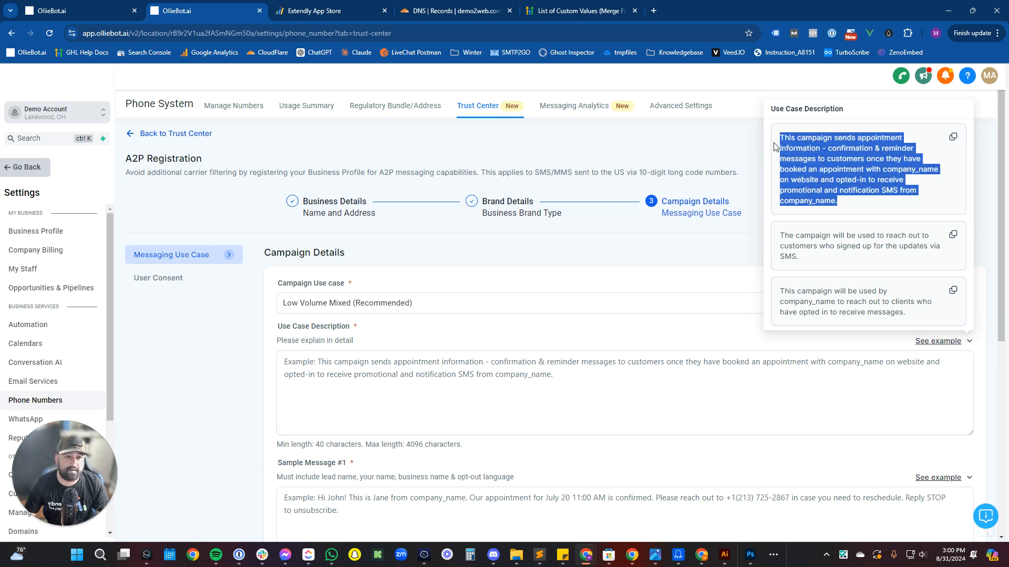
pyautogui.click(474, 377)
pyautogui.hotkey('ctrl', 'v')
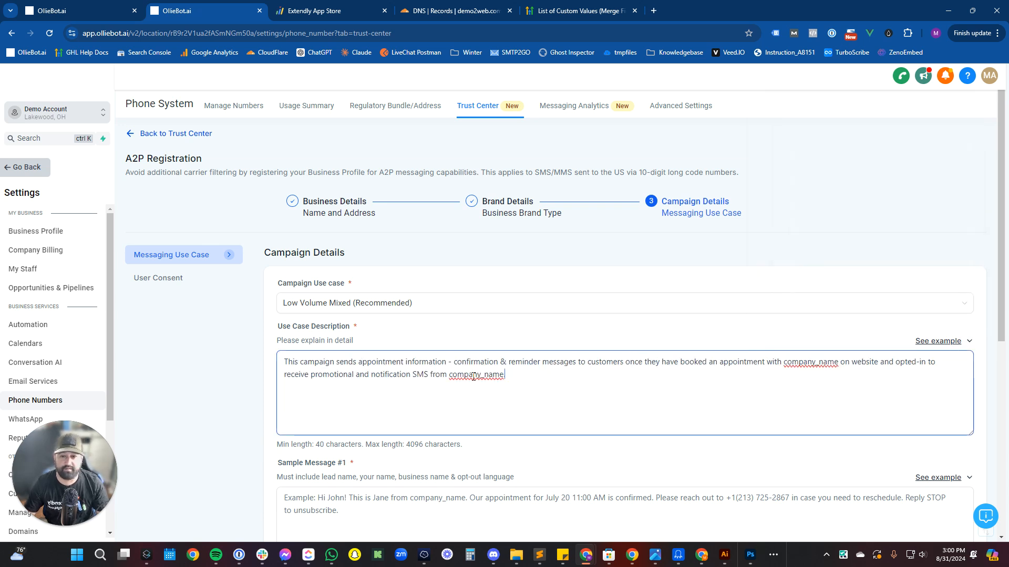
# Replace both company_name placeholders in the description with 'Praesidio Tech, LLC'.
pyautogui.doubleClick(796, 363)
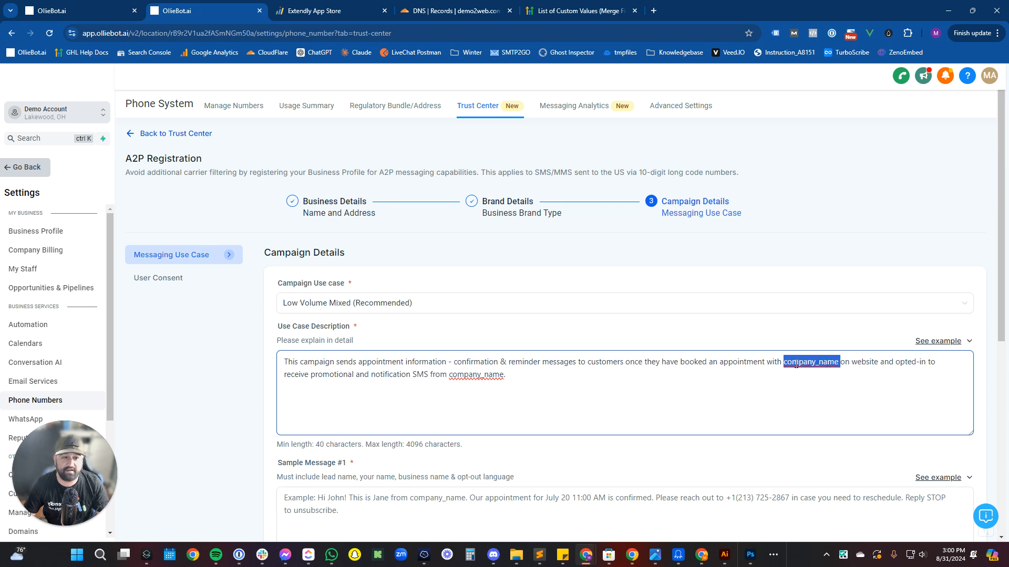
pyautogui.write('Praesidio')
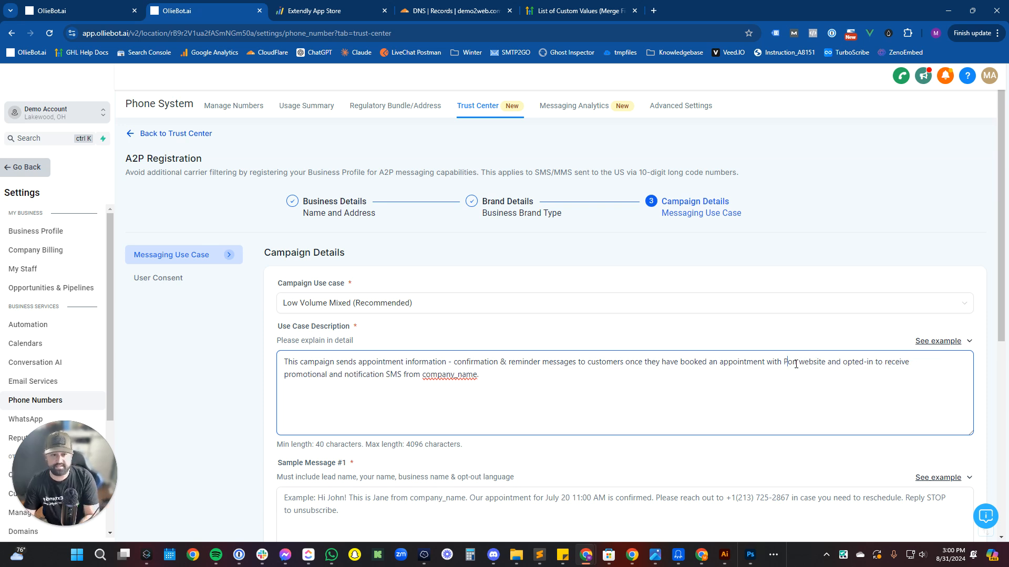
pyautogui.write(' Tech, LLC on')
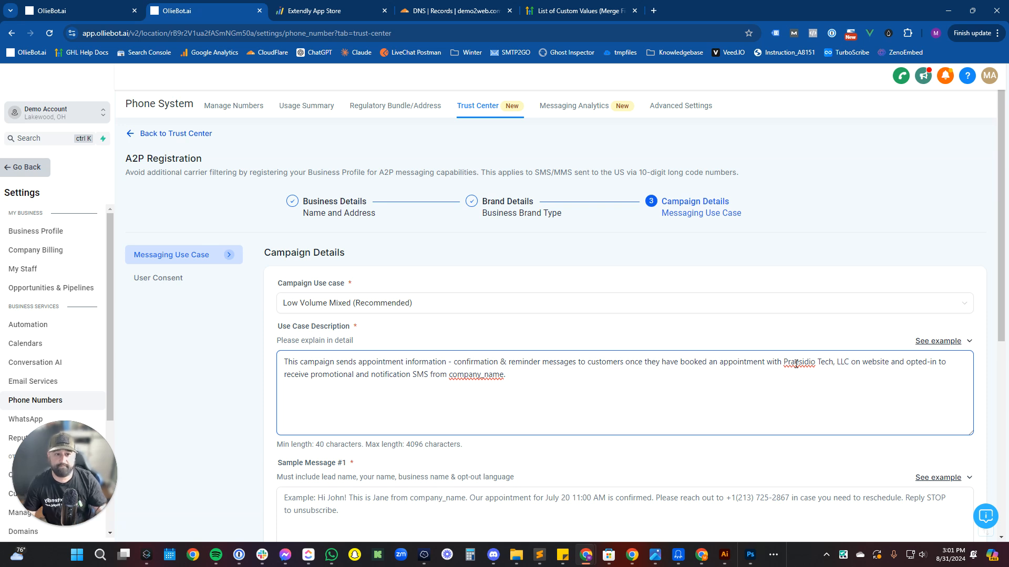
pyautogui.doubleClick(493, 371)
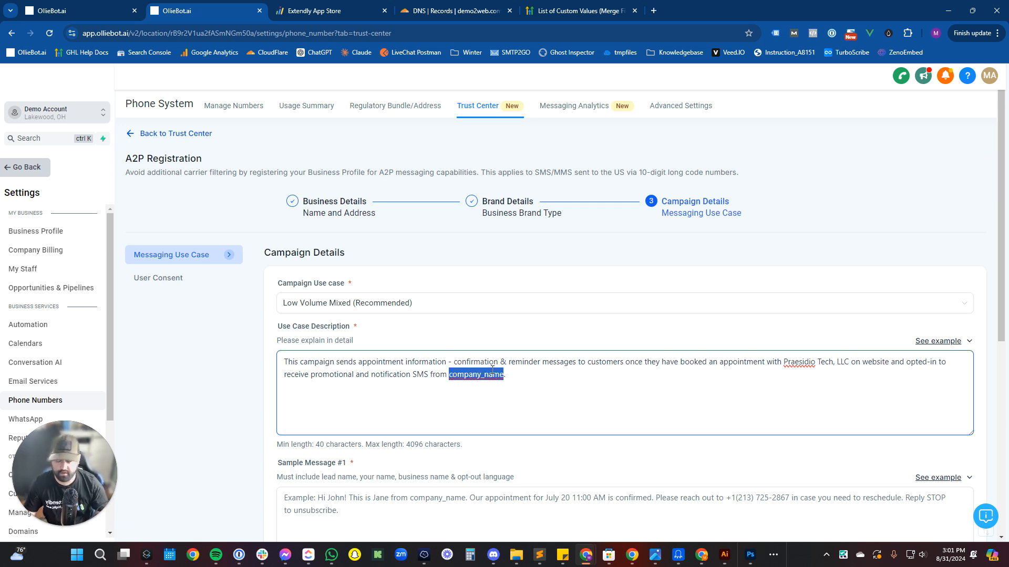
pyautogui.write('Praesidio Tech')
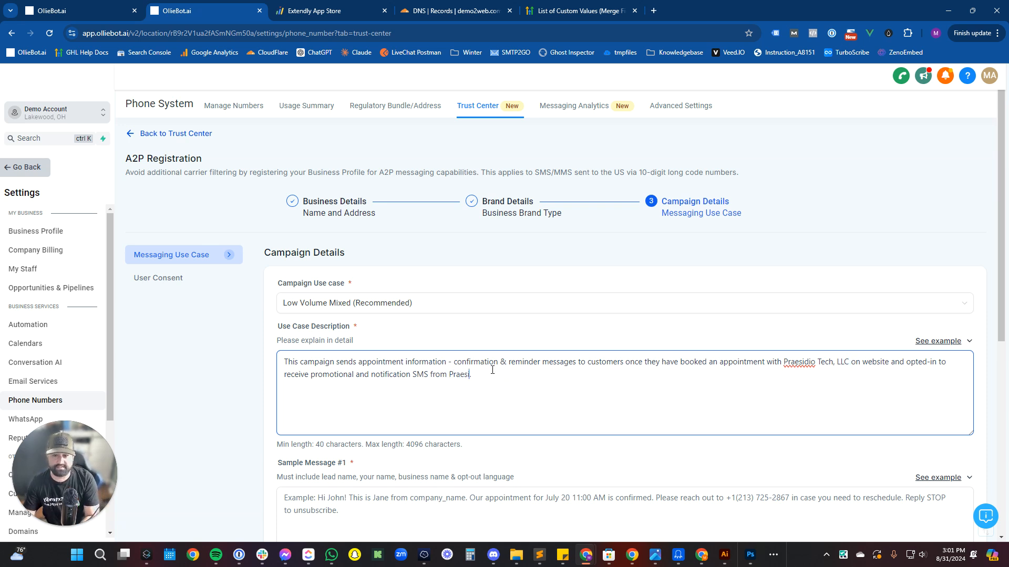
pyautogui.write(', LLC')
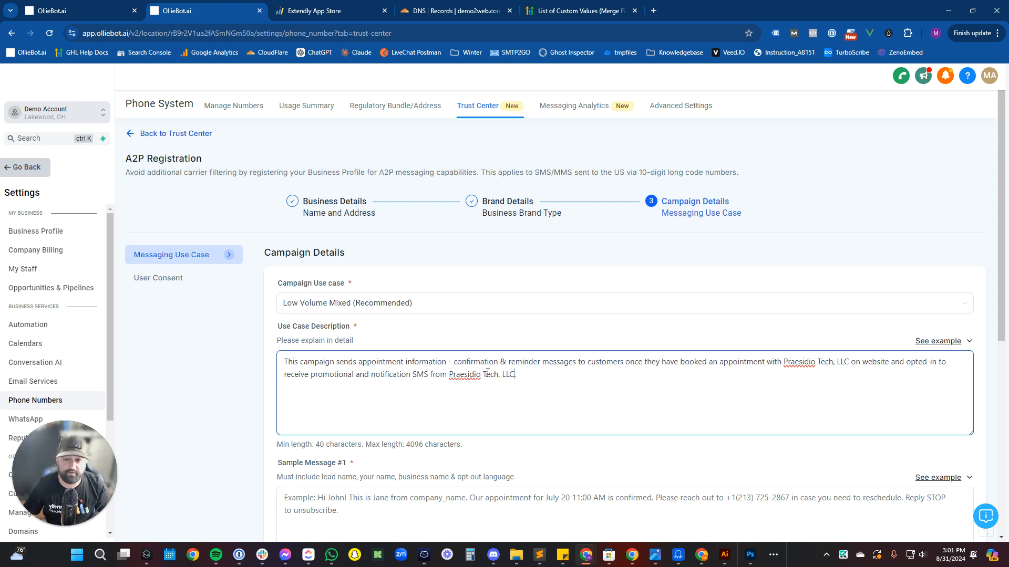
pyautogui.scroll(-3, 488, 373)
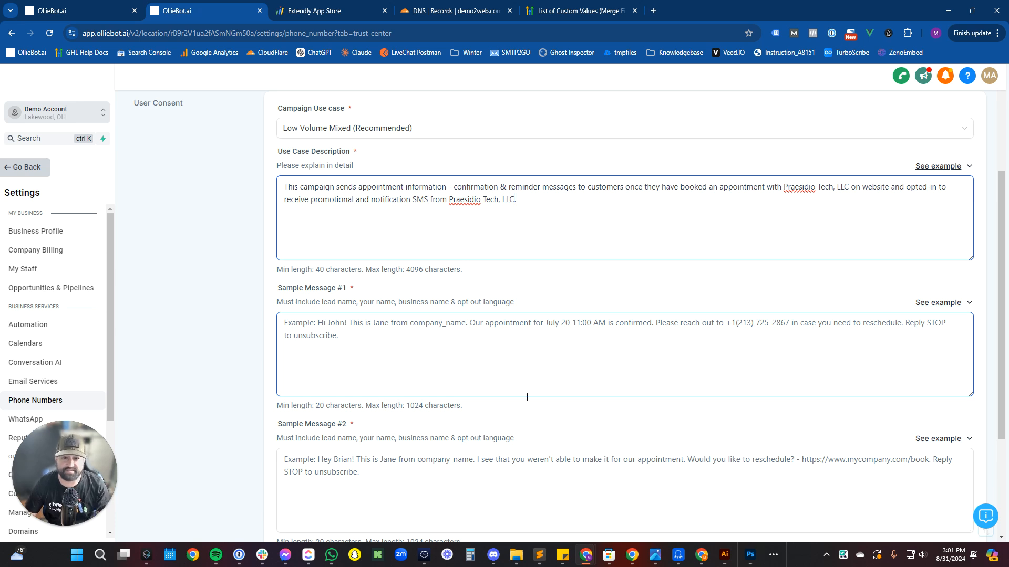
pyautogui.click(933, 303)
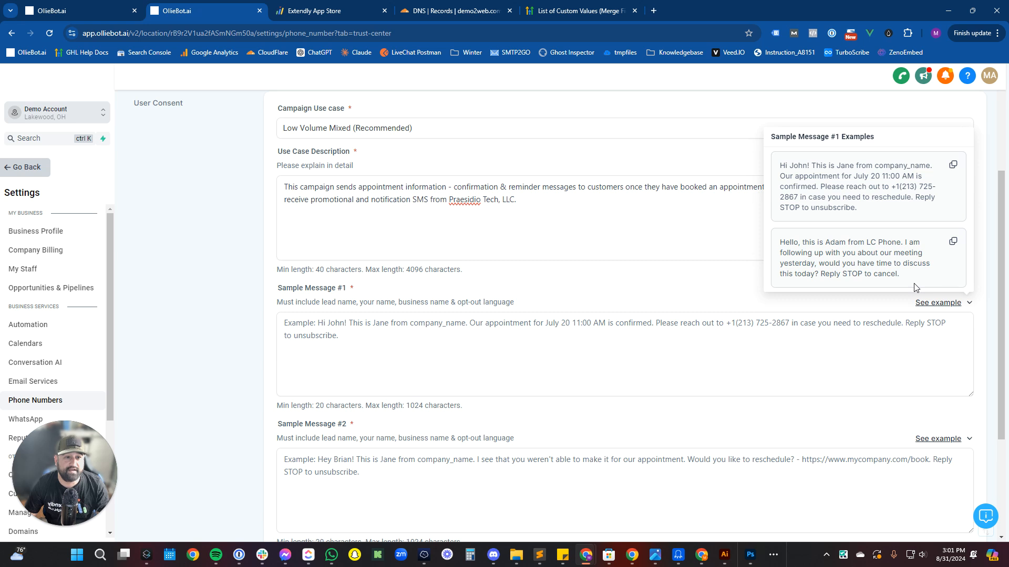
# Fill Sample Message #1 from an example, swapping LC Phone for 'Praesidio Tech, LLC' and adding the sender's name.
pyautogui.moveTo(858, 208); pyautogui.dragTo(826, 198)
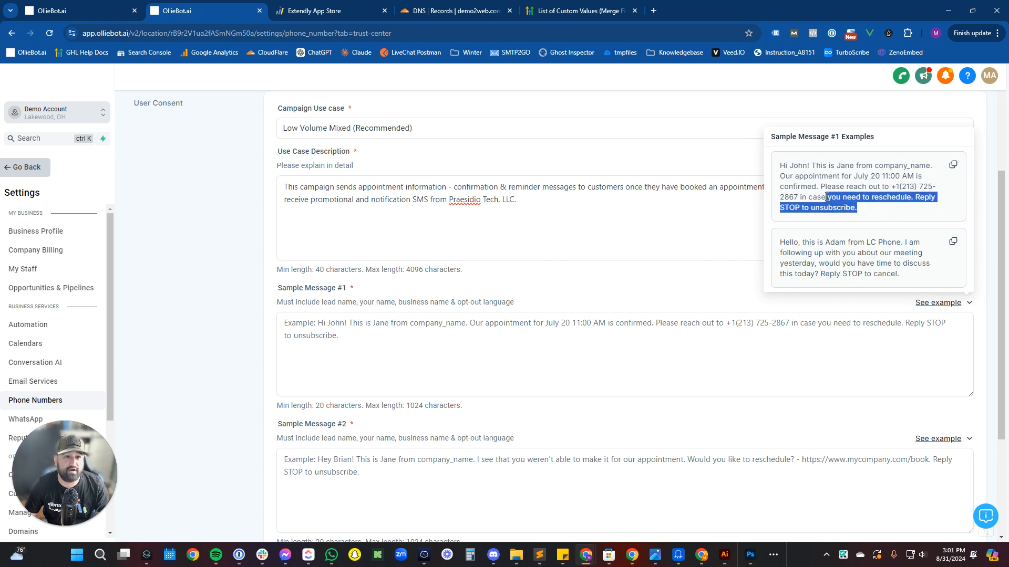
pyautogui.moveTo(914, 274); pyautogui.dragTo(779, 241)
pyautogui.hotkey('ctrl', 'c')
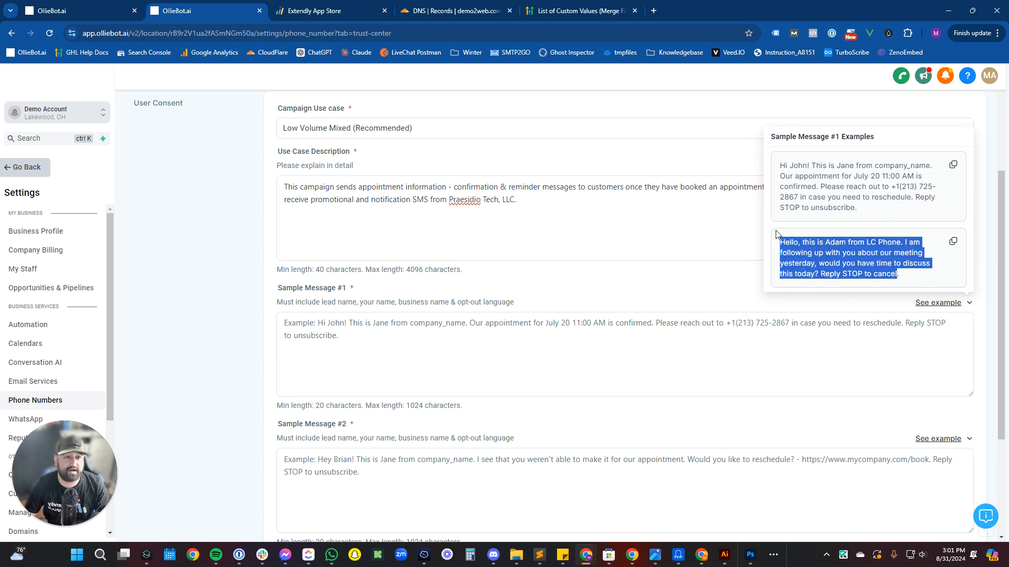
pyautogui.click(550, 336)
pyautogui.hotkey('ctrl', 'v')
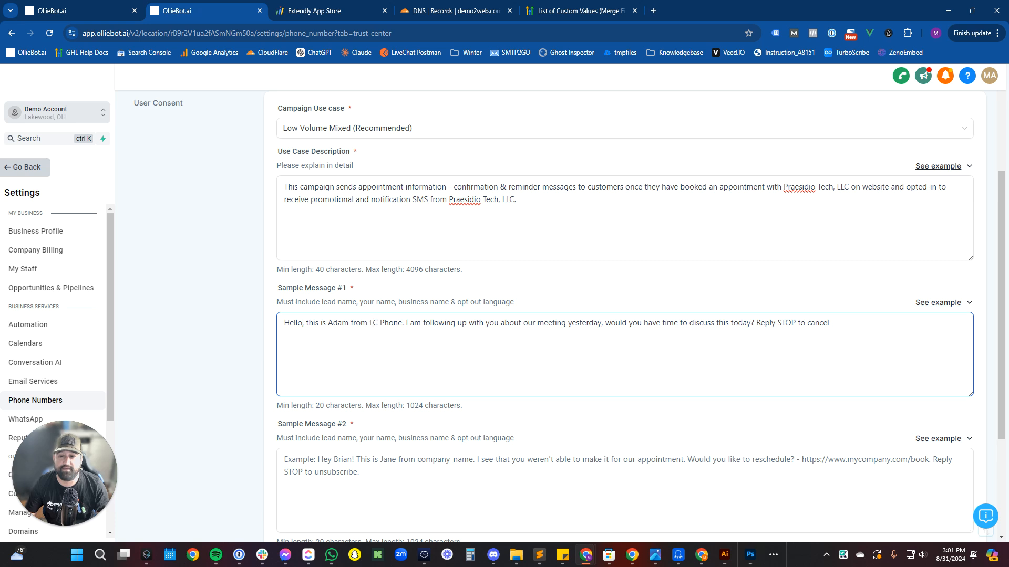
pyautogui.moveTo(369, 324); pyautogui.dragTo(404, 322)
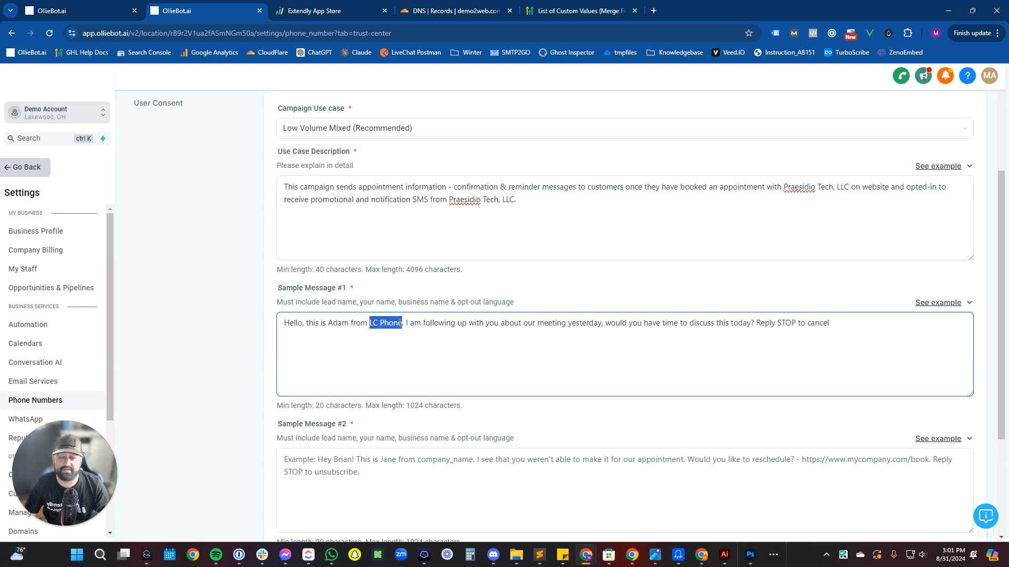
pyautogui.write('Praesidio Te')
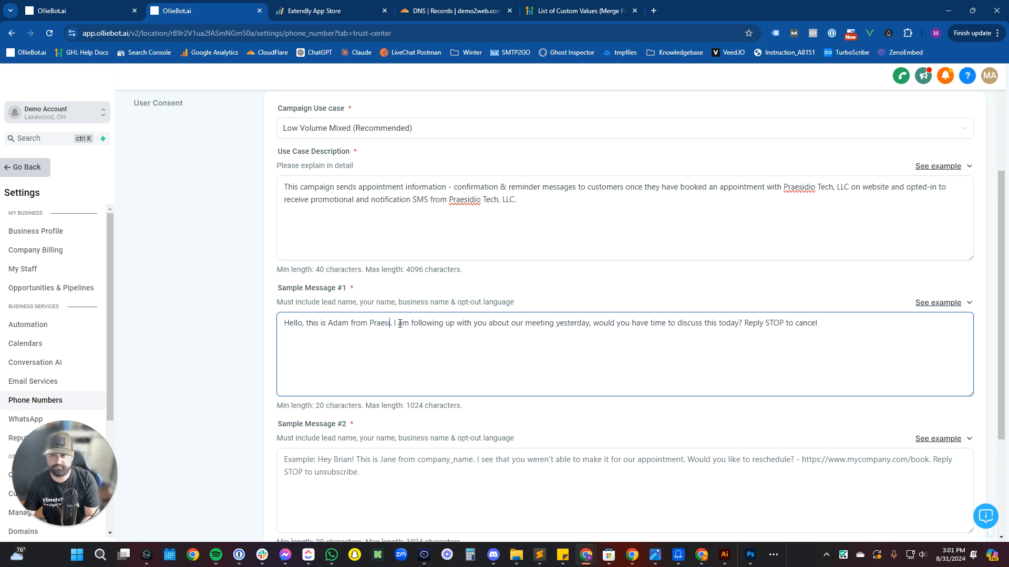
pyautogui.write('ch, LLC')
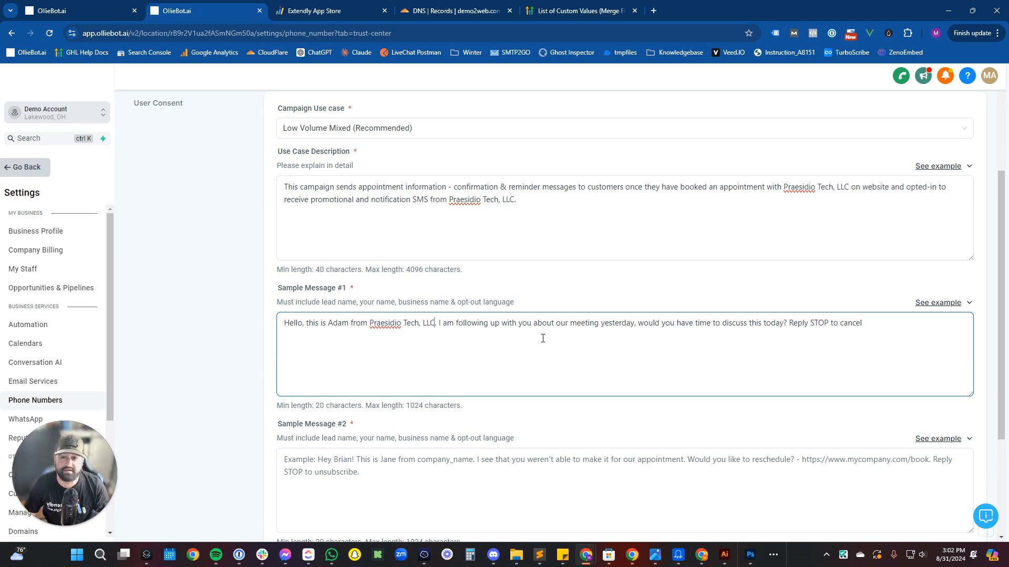
pyautogui.doubleClick(337, 323)
pyautogui.write('Mario')
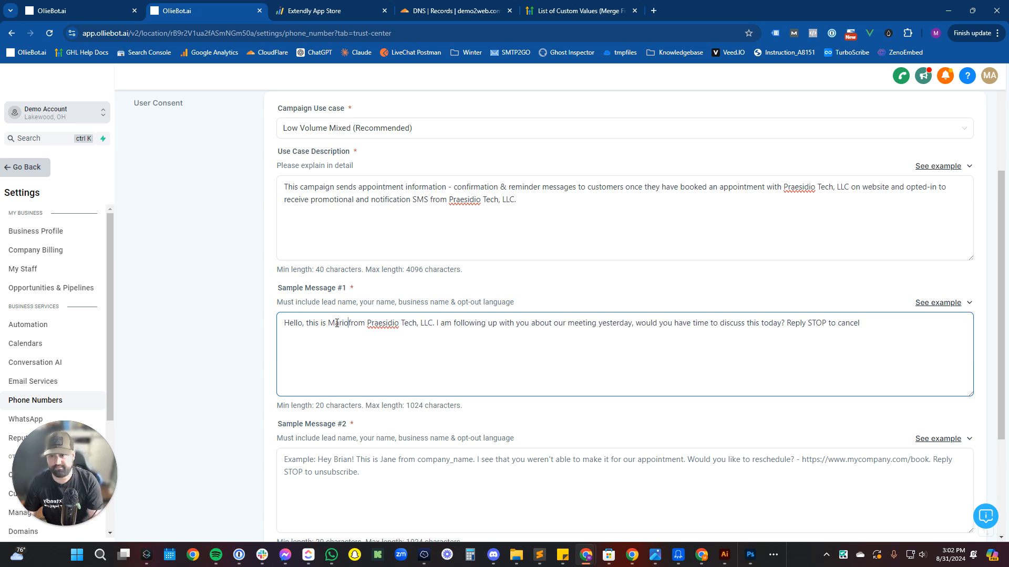
# Fill Sample Message #2 from an example with the sender's name, then continue to User Consent.
pyautogui.scroll(-2, 336, 324)
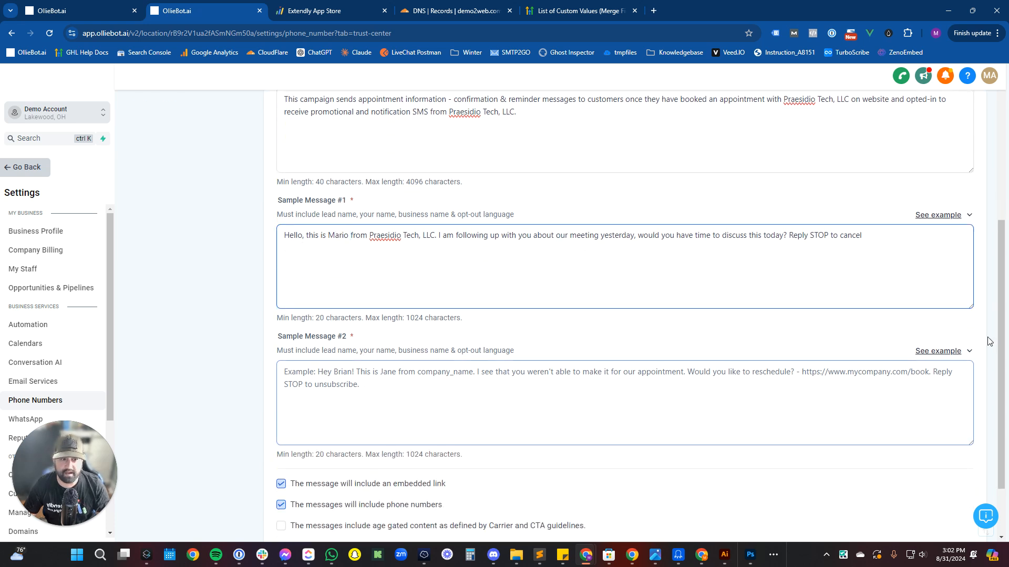
pyautogui.click(949, 355)
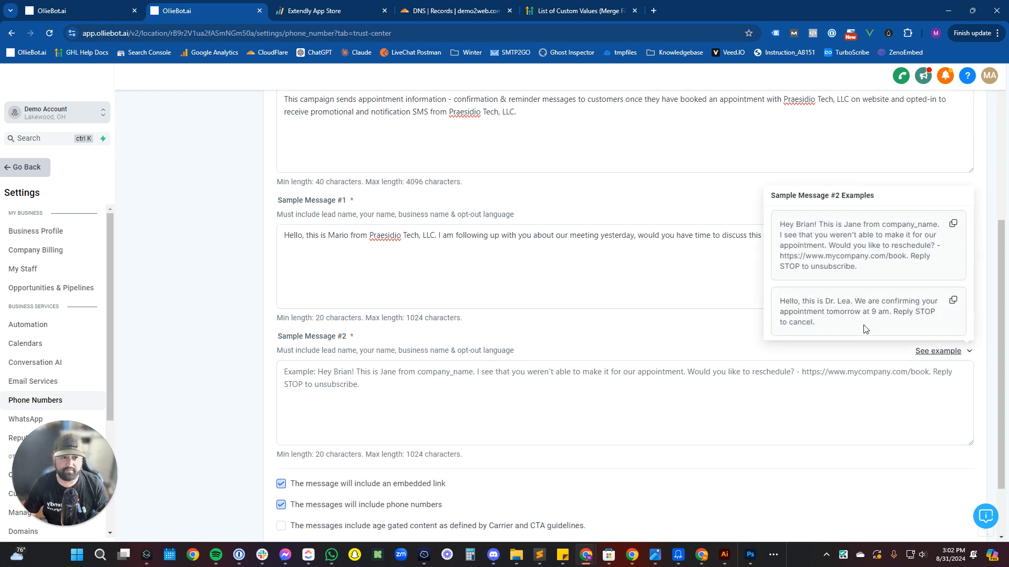
pyautogui.moveTo(815, 322); pyautogui.dragTo(654, 345)
pyautogui.write('Hello, this is Dr. Lea. We are confirming your appointment tomorrow at 9 am. Reply STOP to cancel.')
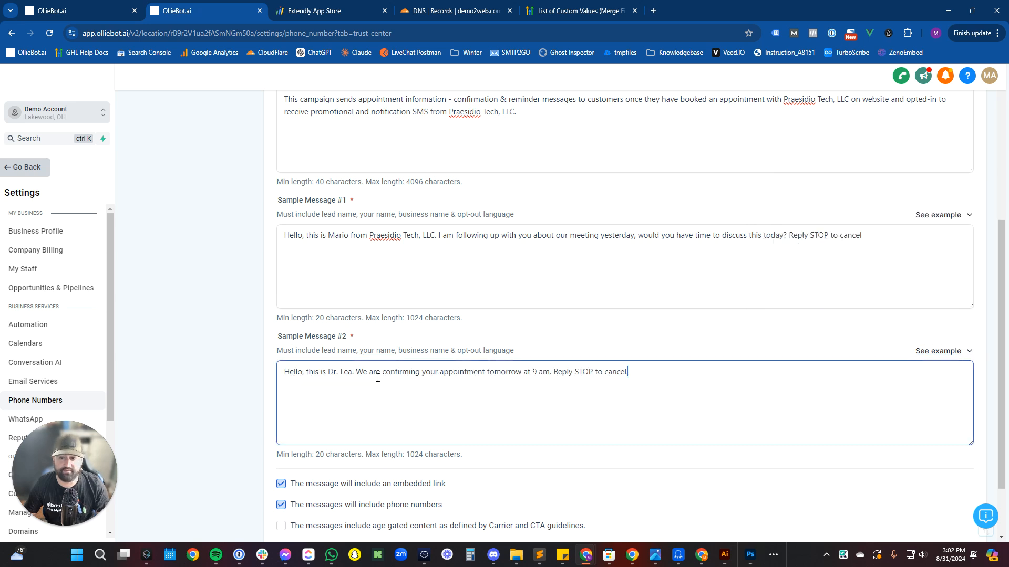
pyautogui.doubleClick(343, 377)
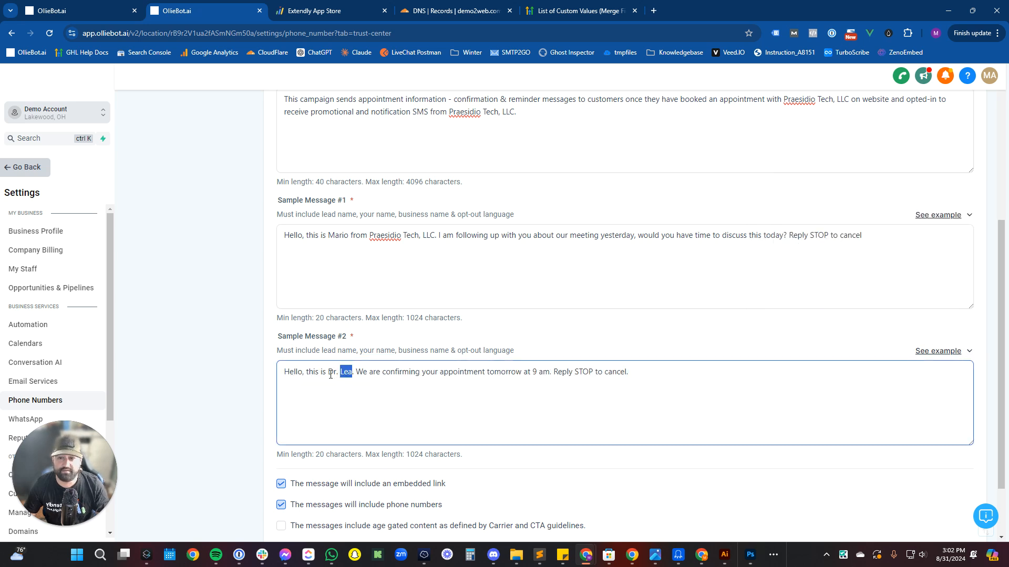
pyautogui.keyDown('shift'); pyautogui.click(330, 375); pyautogui.keyUp('shift')
pyautogui.write('Mario')
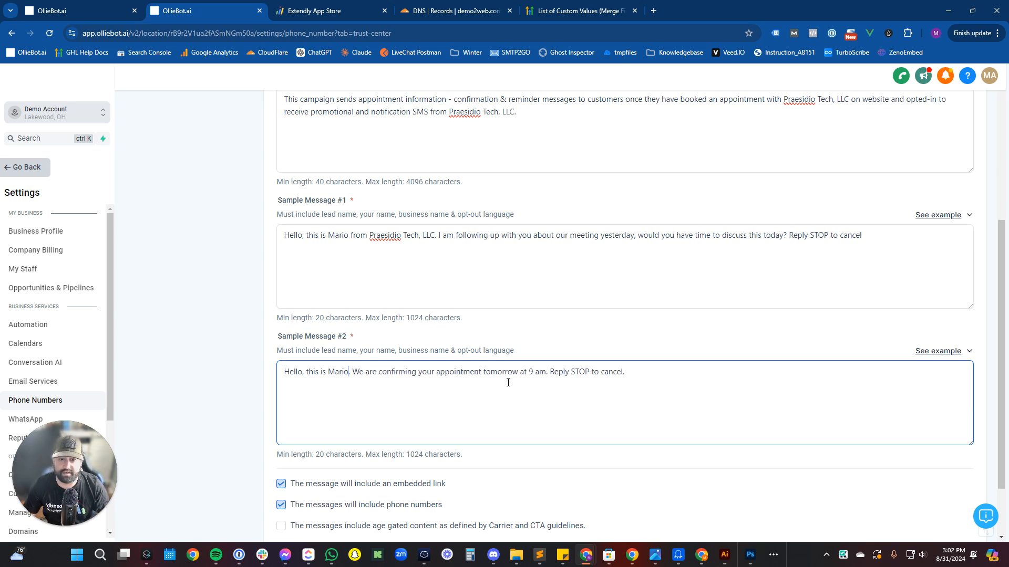
pyautogui.scroll(-2, 508, 383)
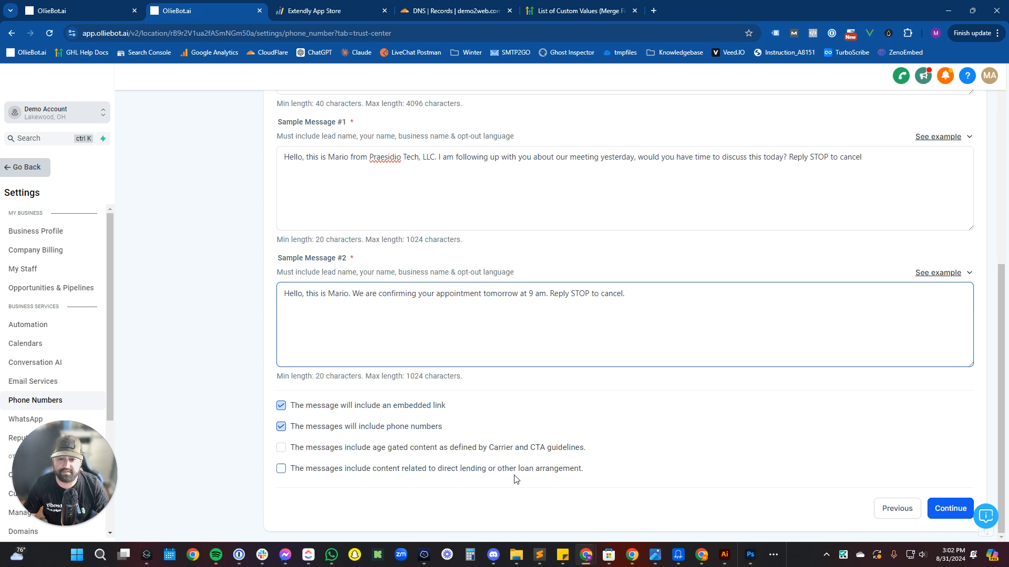
pyautogui.click(938, 512)
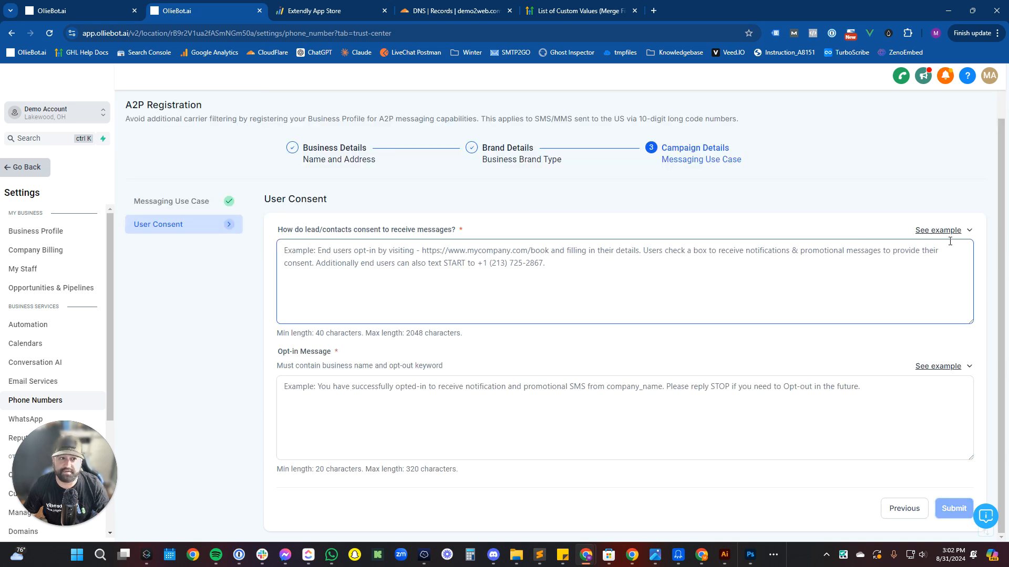
# Paste the example opt-in explanation into the consent field.
pyautogui.click(920, 234)
pyautogui.moveTo(818, 211); pyautogui.dragTo(779, 137)
pyautogui.hotkey('ctrl', 'c')
pyautogui.click(564, 265)
pyautogui.hotkey('ctrl', 'v')
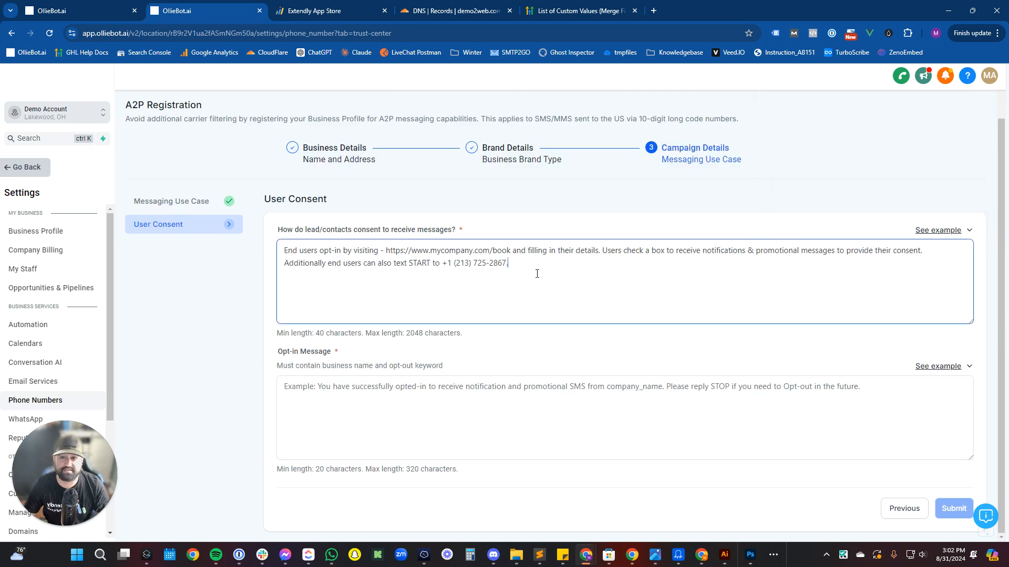
# Replace the sample website and phone number with the business's own website and phone number.
pyautogui.moveTo(509, 251); pyautogui.dragTo(410, 245)
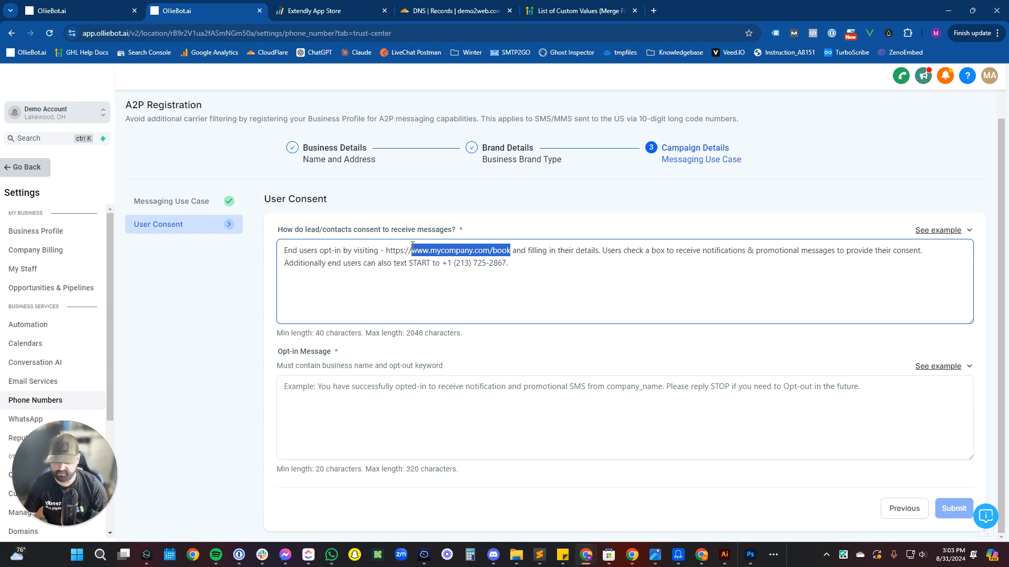
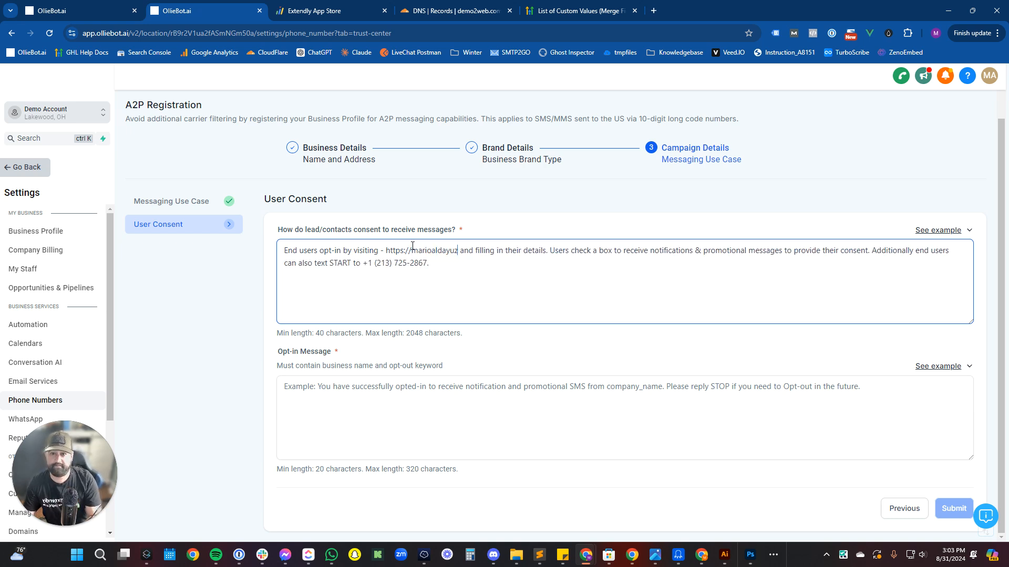
pyautogui.write('com')
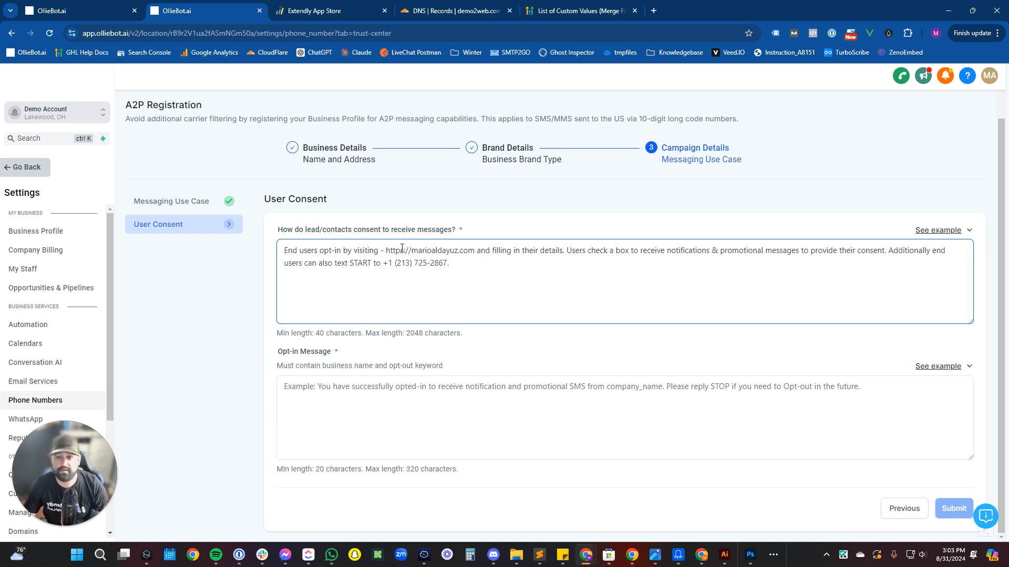
pyautogui.moveTo(447, 262); pyautogui.dragTo(397, 262)
pyautogui.tripleClick(404, 261)
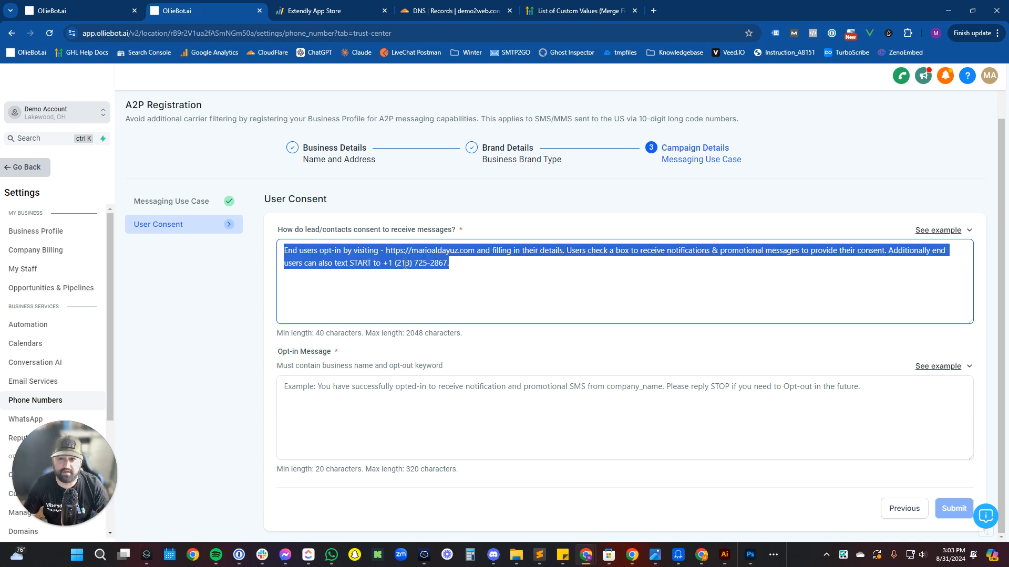
pyautogui.doubleClick(403, 262)
pyautogui.write('216')
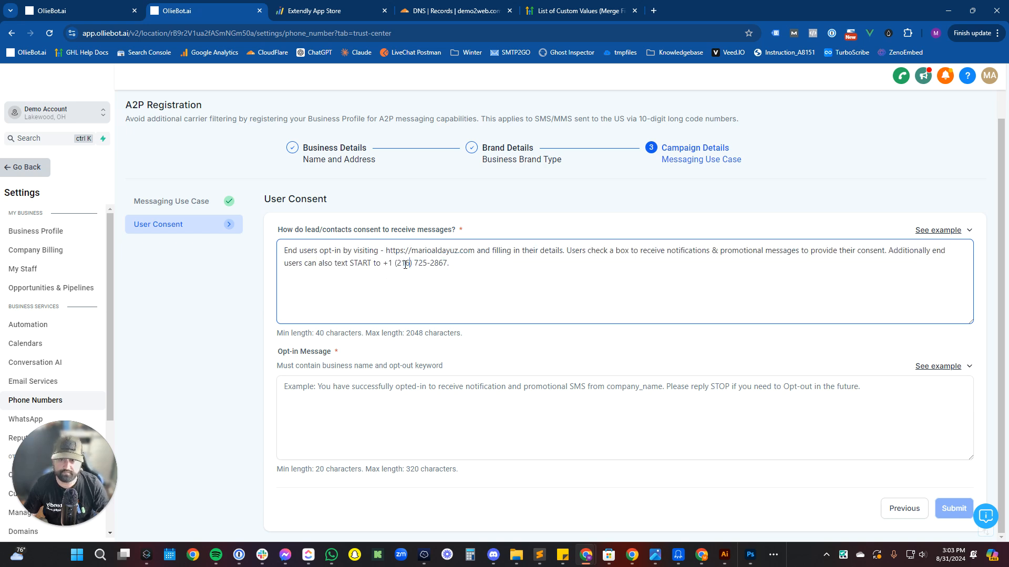
pyautogui.hotkey('shift', 'Right')
pyautogui.hotkey('shift', 'Right')
pyautogui.hotkey('shift', 'Right')
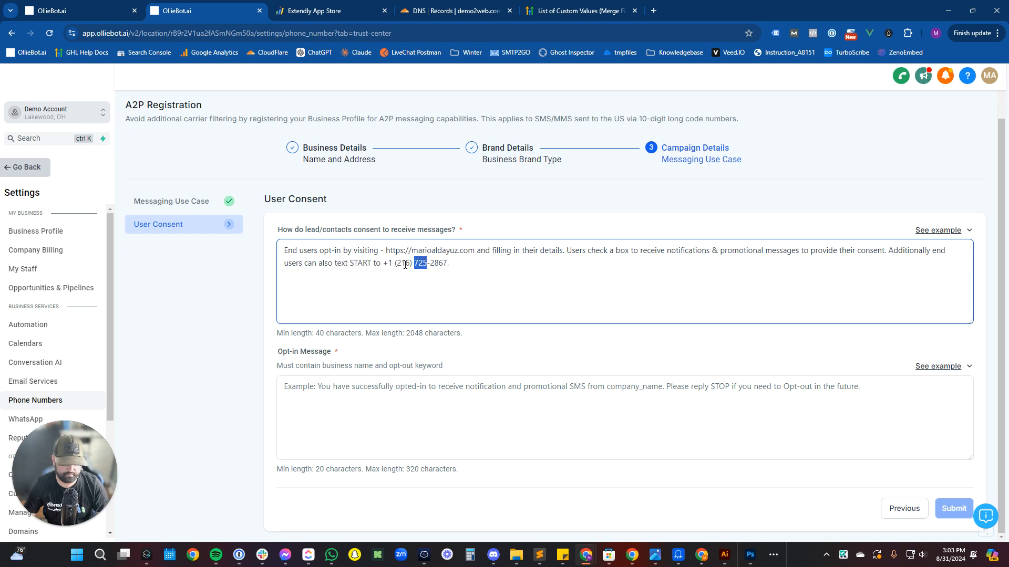
pyautogui.write('123')
pyautogui.hotkey('shift', 'Right')
pyautogui.hotkey('shift', 'Right')
pyautogui.hotkey('shift', 'Right')
pyautogui.hotkey('shift', 'Right')
pyautogui.write('123')
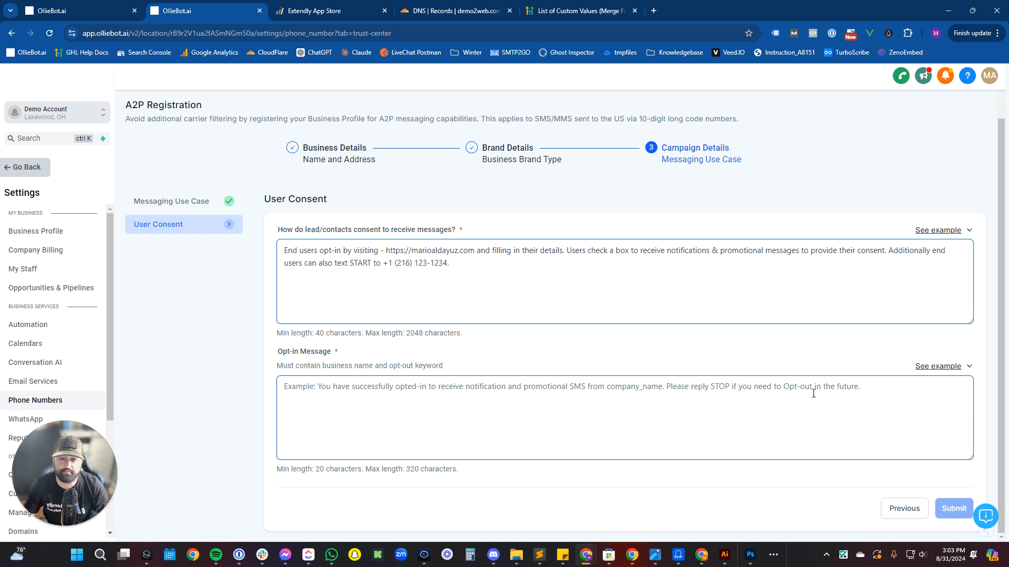
# Paste the example opt-in confirmation into the Opt-in Message field.
pyautogui.click(940, 367)
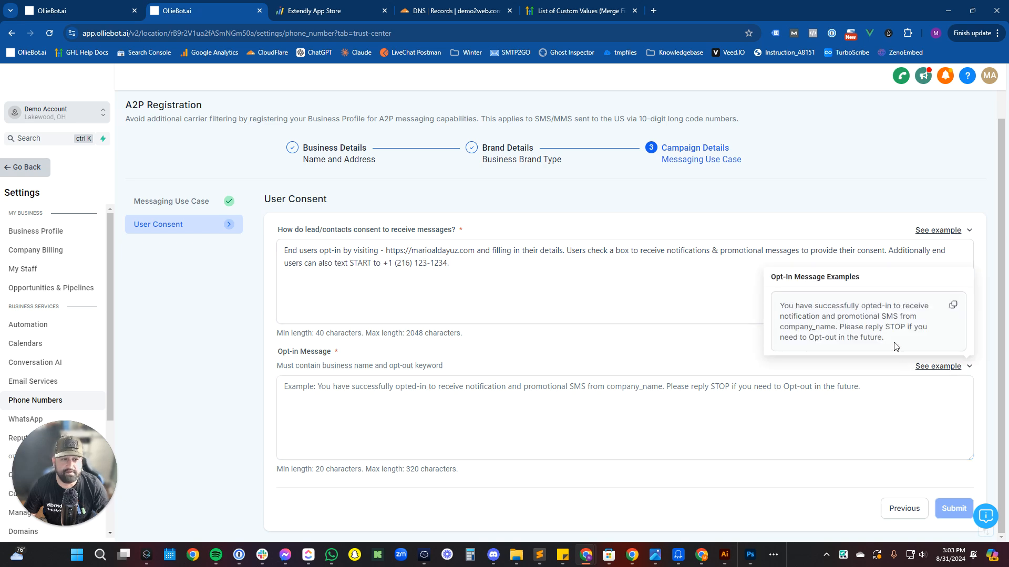
pyautogui.moveTo(895, 345); pyautogui.dragTo(773, 303)
pyautogui.hotkey('ctrl', 'c')
pyautogui.click(557, 401)
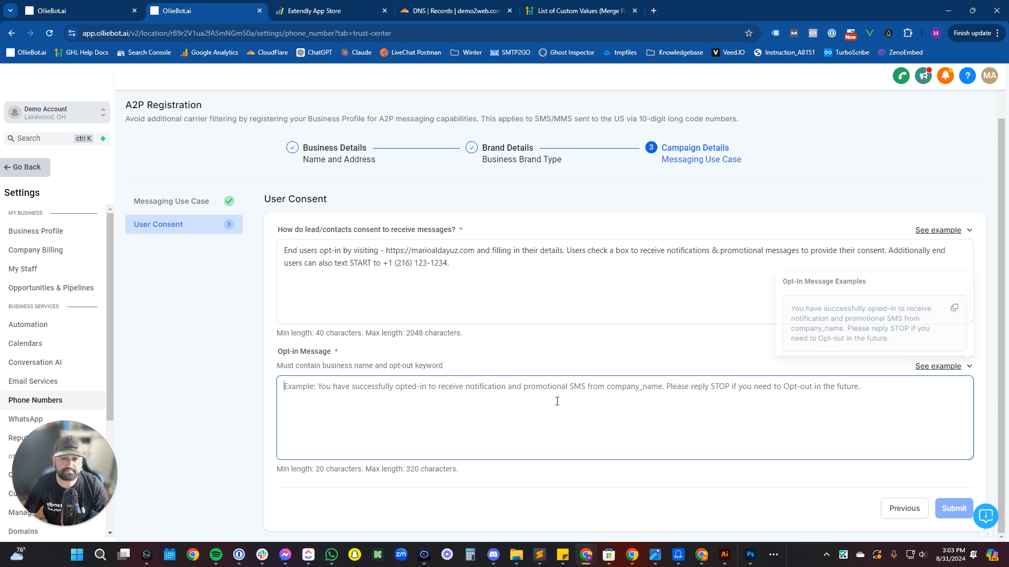
pyautogui.hotkey('ctrl', 'v')
# Change 'promotional' to 'security' and company_name to 'Praesidio Tech, LLC' in the opt-in message.
pyautogui.doubleClick(575, 391)
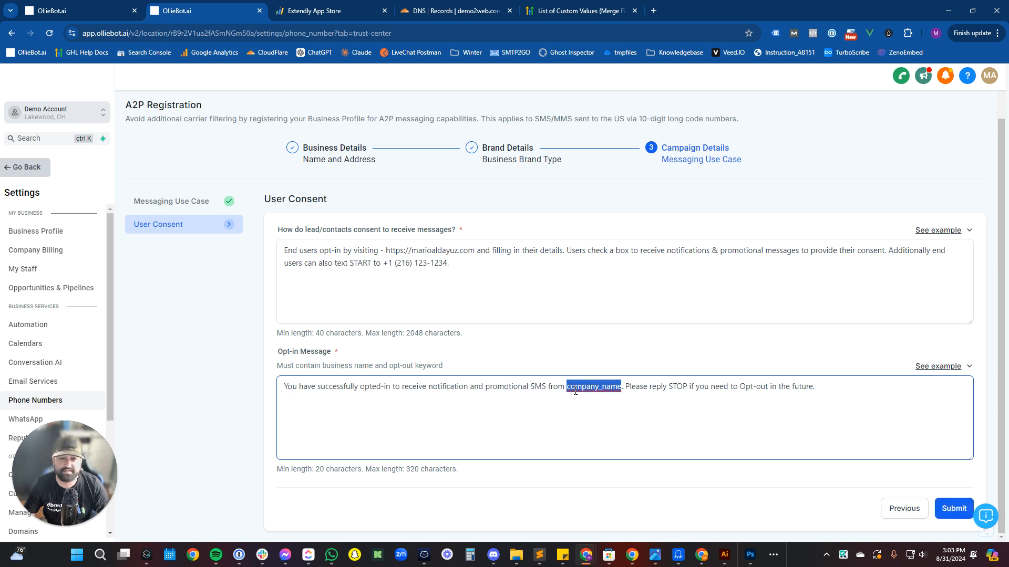
pyautogui.press('Left')
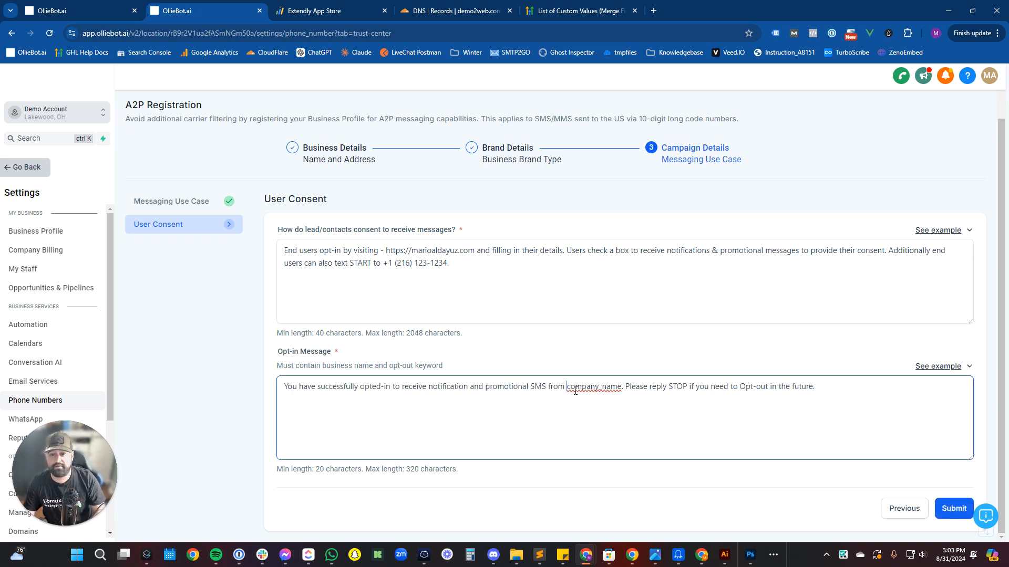
pyautogui.press('Left')
pyautogui.press('Left')
pyautogui.press('Left')
pyautogui.press('Left')
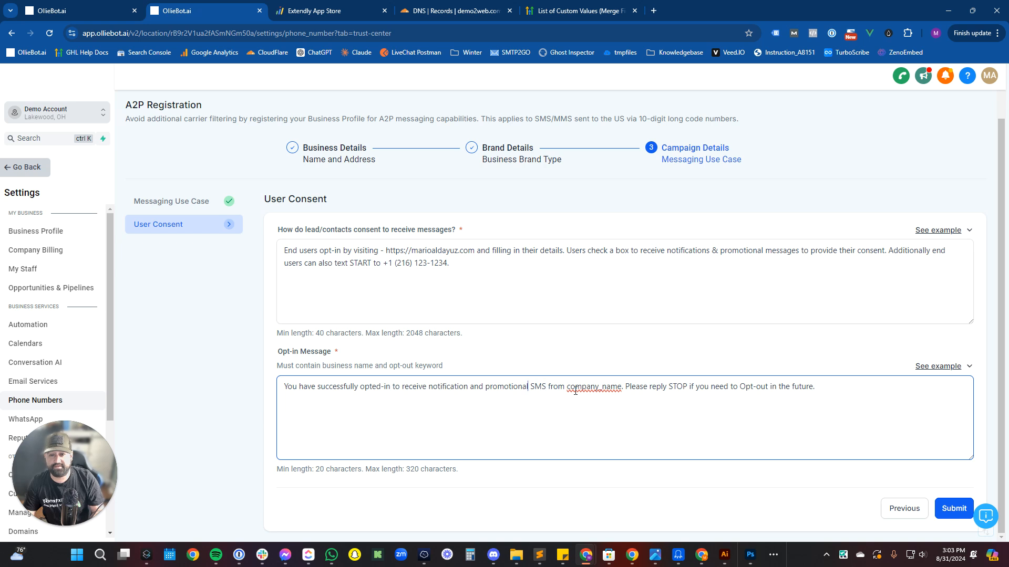
pyautogui.press('BackSpace')
pyautogui.press('BackSpace')
pyautogui.press('BackSpace')
pyautogui.press('BackSpace')
pyautogui.press('BackSpace')
pyautogui.press('BackSpace')
pyautogui.press('BackSpace')
pyautogui.press('BackSpace')
pyautogui.press('BackSpace')
pyautogui.press('BackSpace')
pyautogui.press('BackSpace')
pyautogui.write('s')
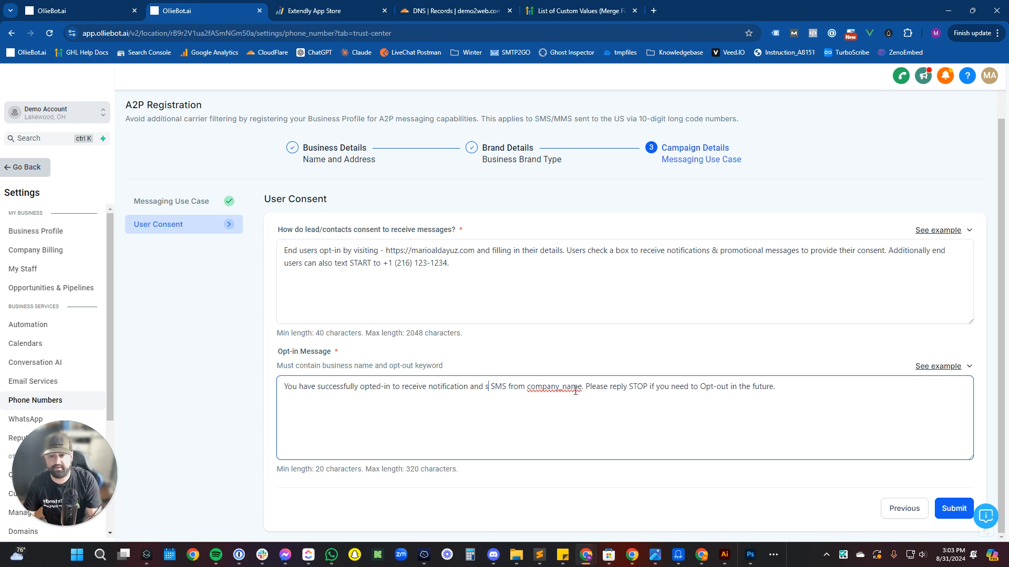
pyautogui.write('ecurity')
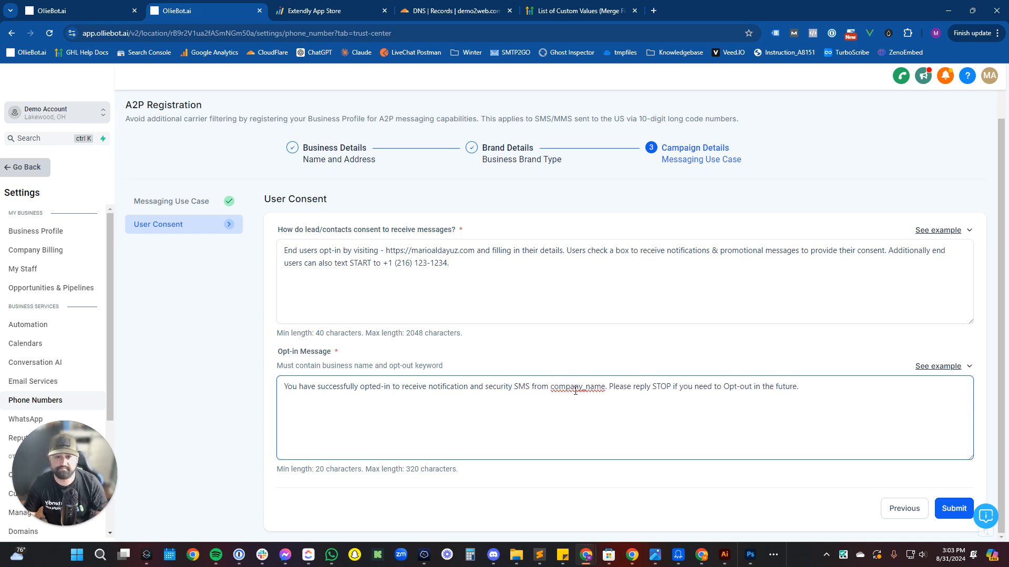
pyautogui.doubleClick(575, 391)
pyautogui.write('Praesi')
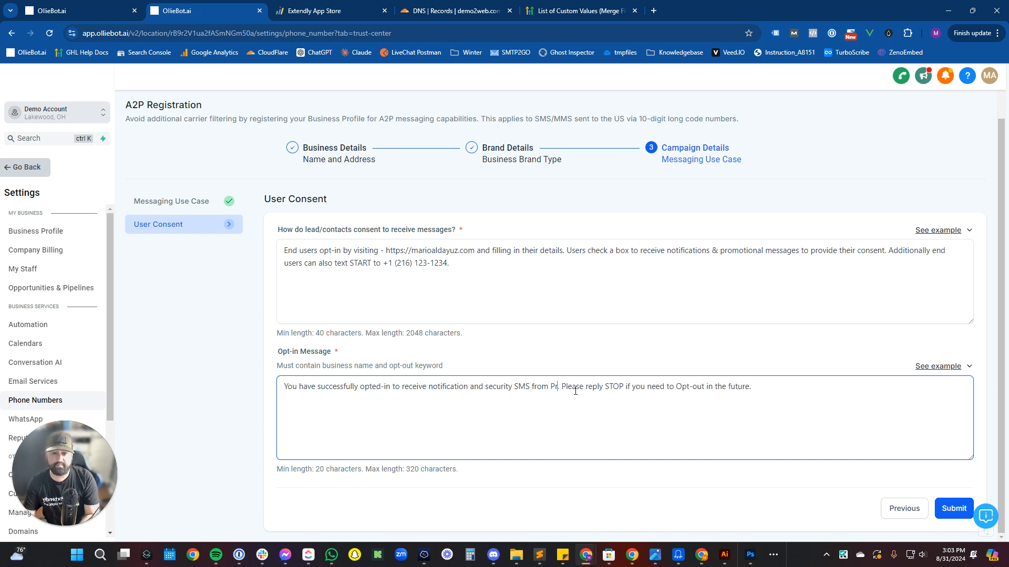
pyautogui.write('dio Tech, LL')
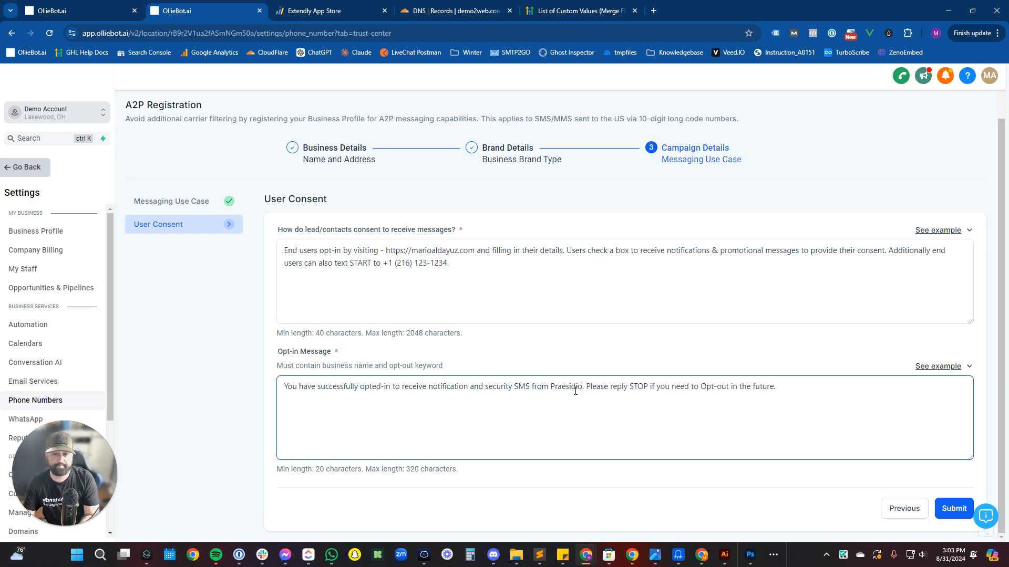
pyautogui.write('C')
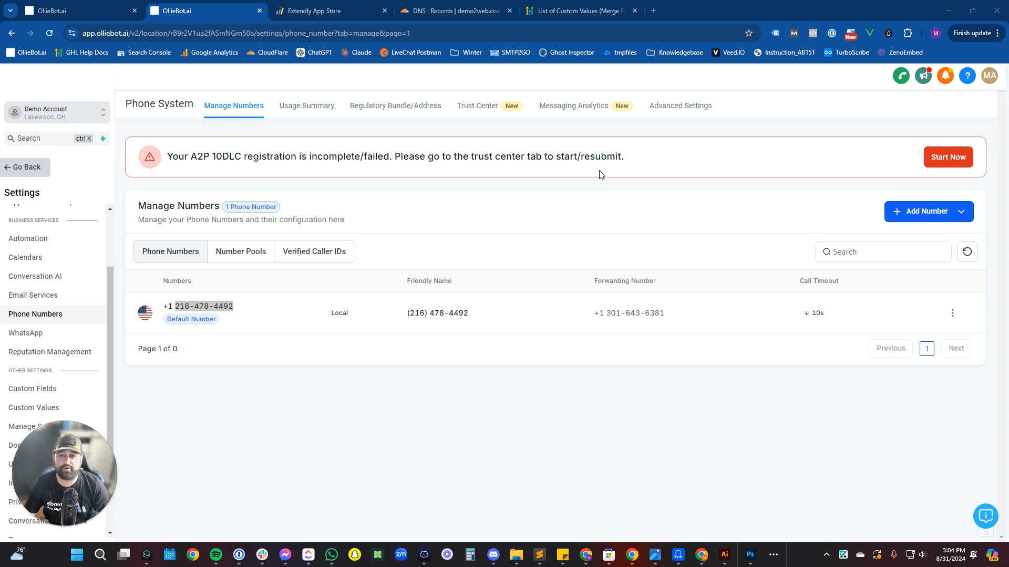
# Set Reviews AI to Off in the Reputation Management settings, then return to Settings.
pyautogui.moveTo(48, 448); pyautogui.dragTo(851, 497)
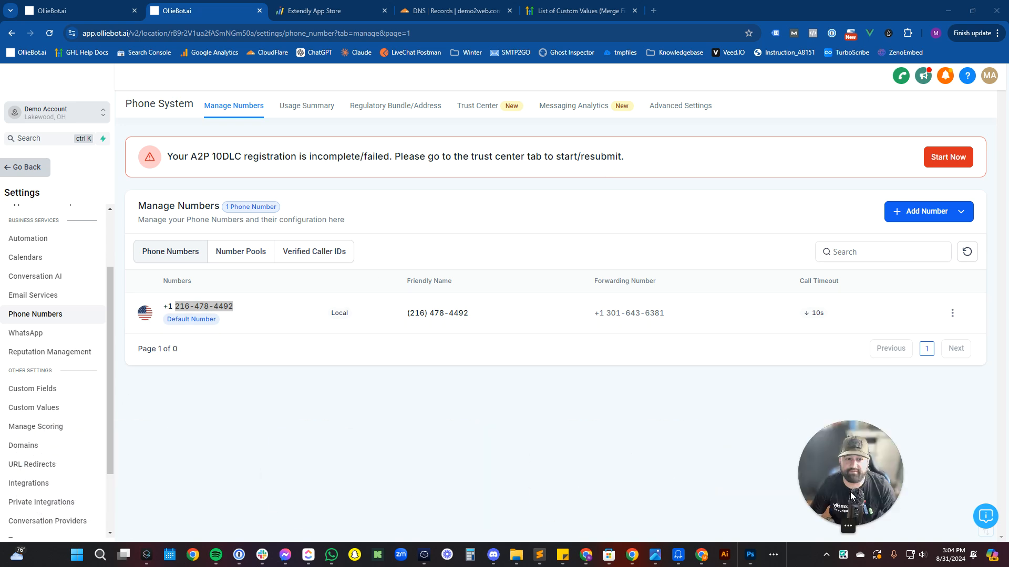
pyautogui.click(56, 355)
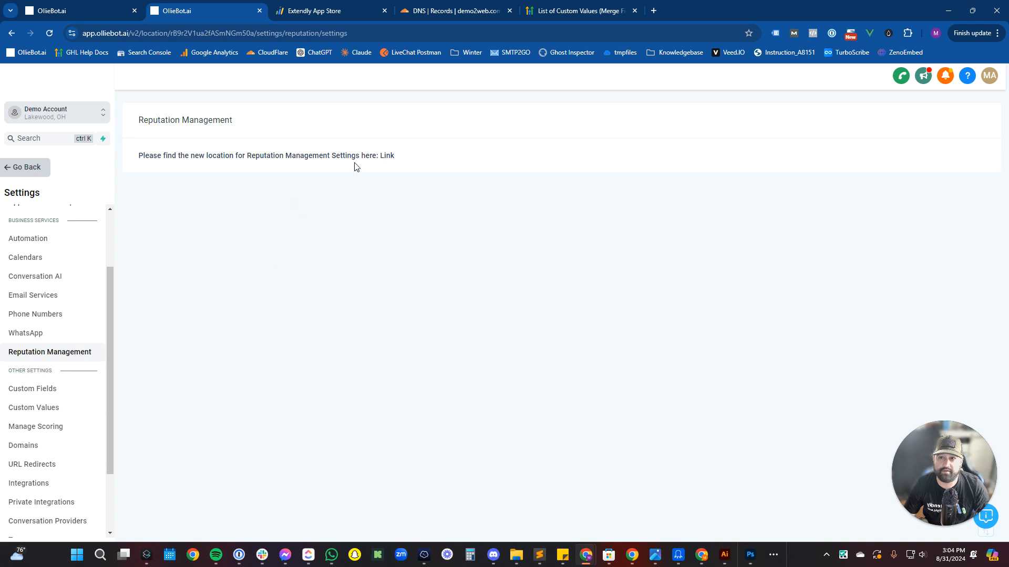
pyautogui.click(387, 157)
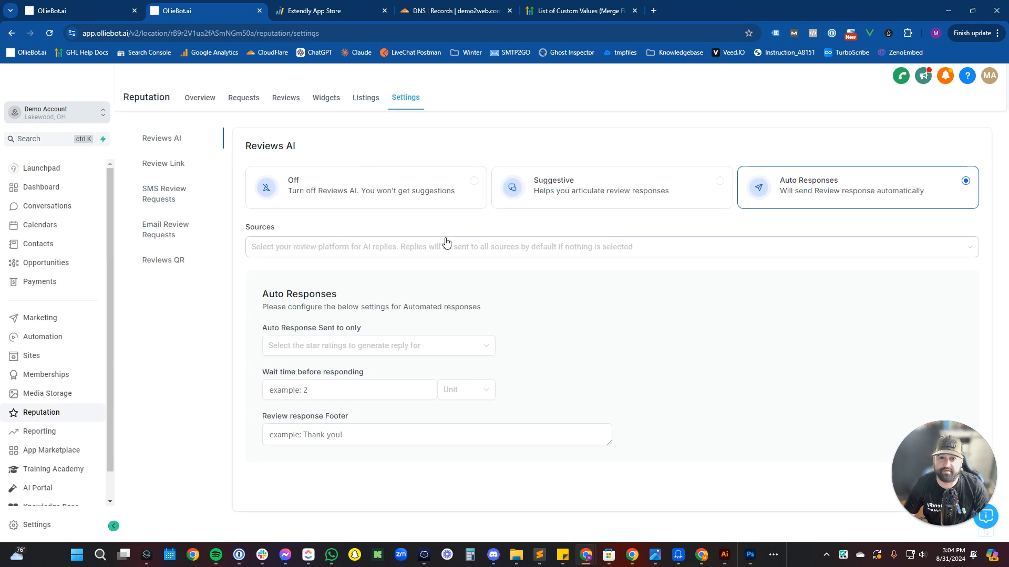
pyautogui.click(371, 197)
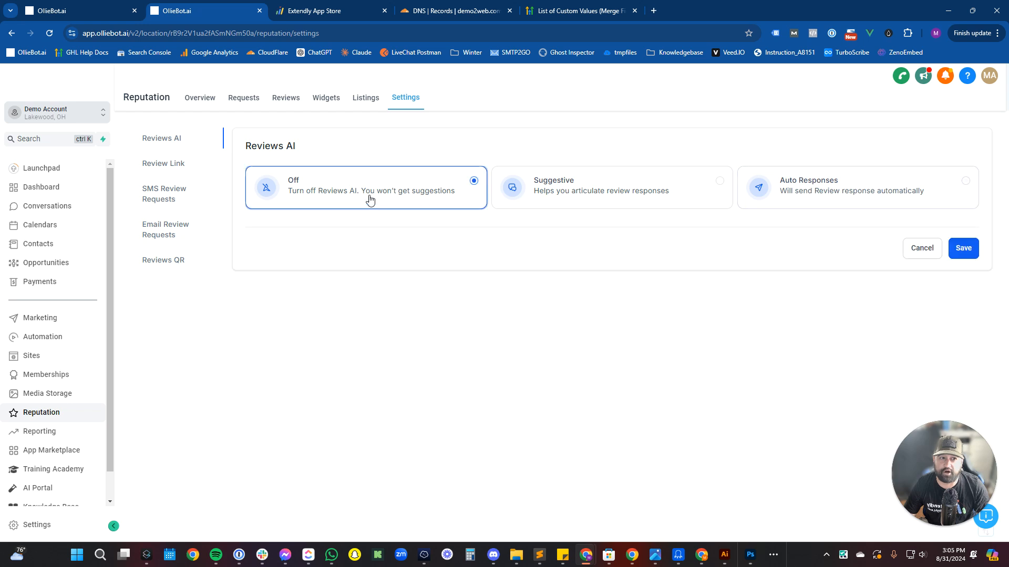
pyautogui.click(963, 249)
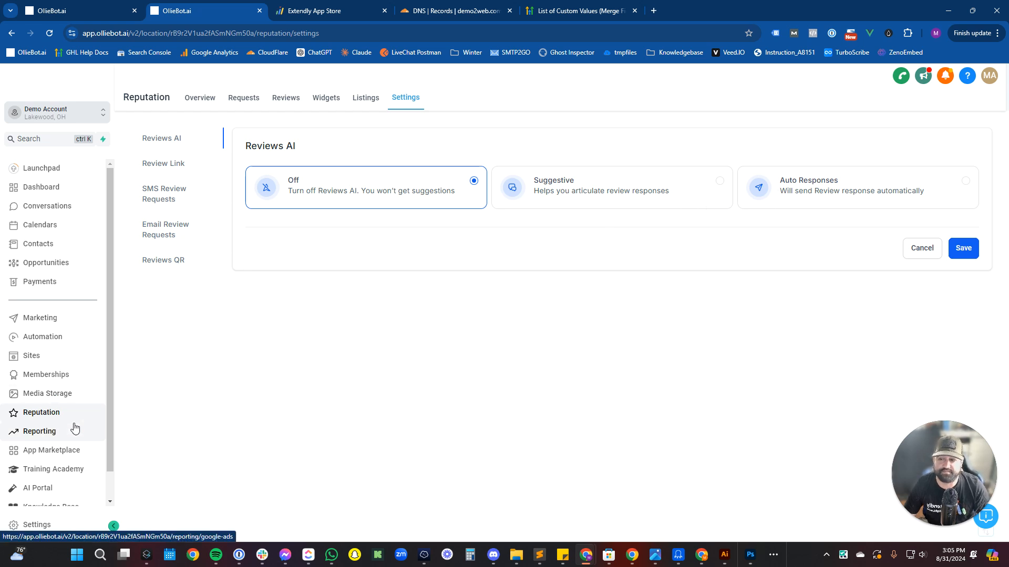
pyautogui.click(34, 524)
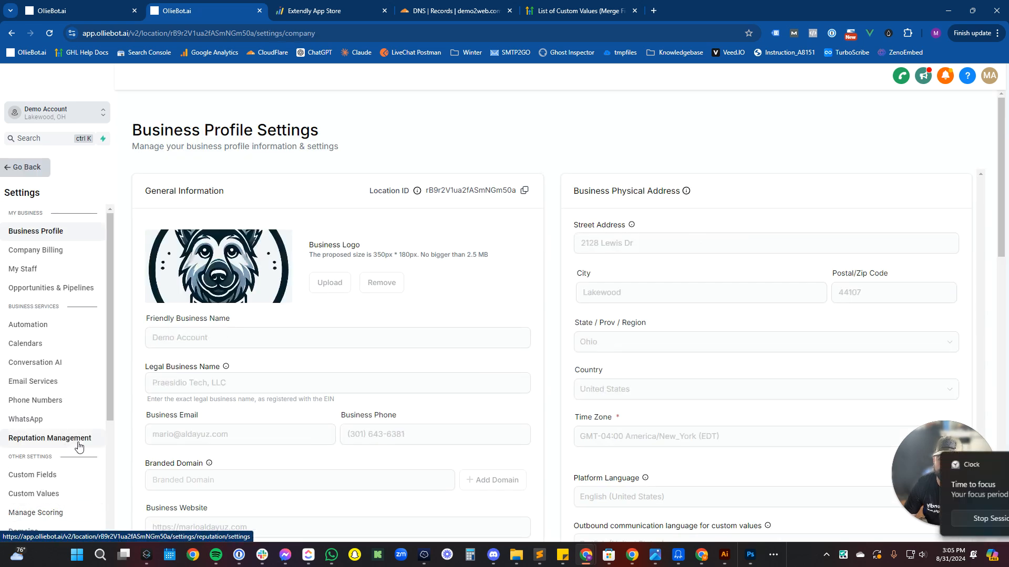
# Add the domain demoaccount.demo2web.com in Domains settings and start its Cloudflare DNS authorization.
pyautogui.scroll(-4, 79, 449)
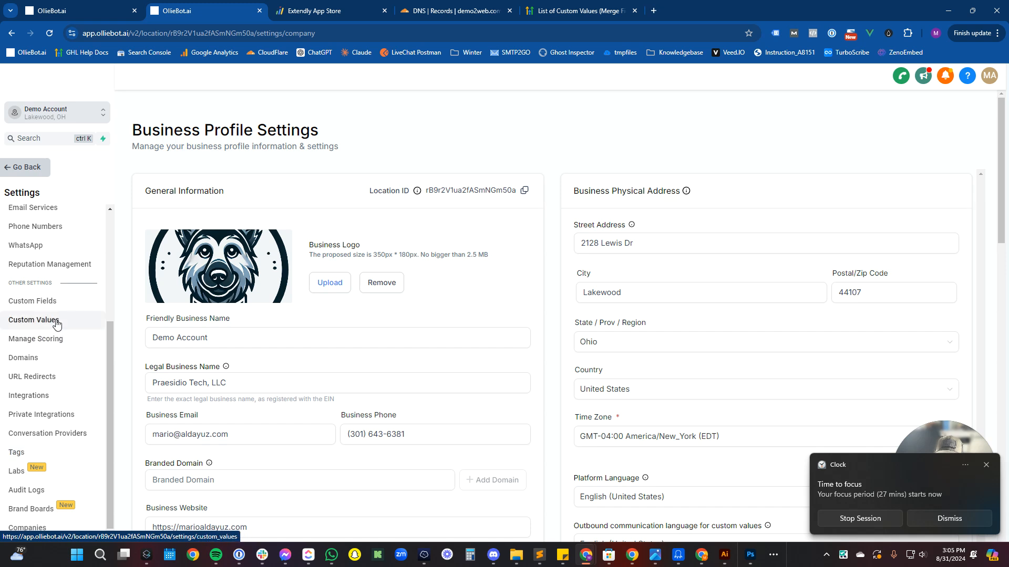
pyautogui.click(51, 359)
pyautogui.click(950, 518)
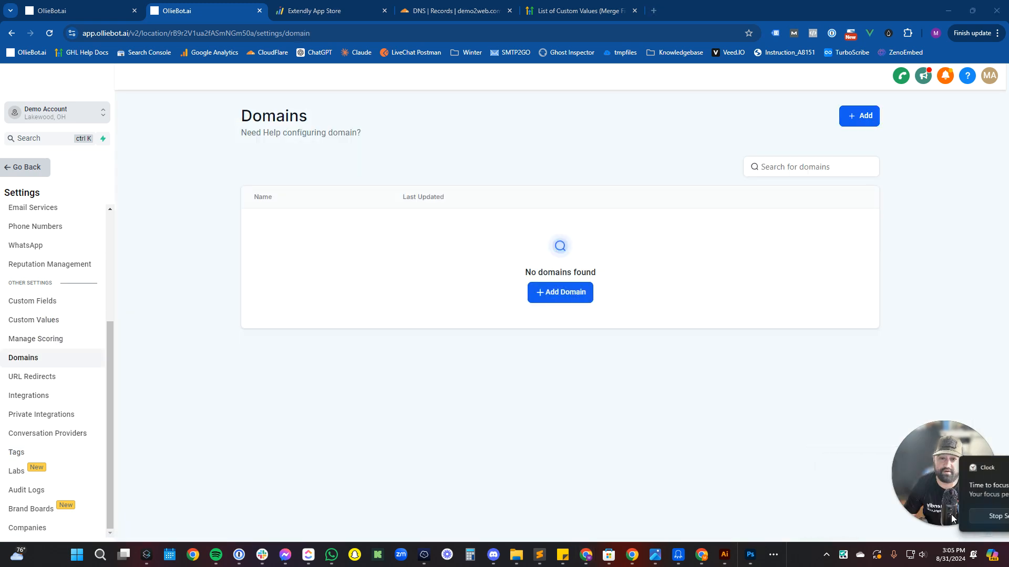
pyautogui.click(566, 292)
pyautogui.click(449, 319)
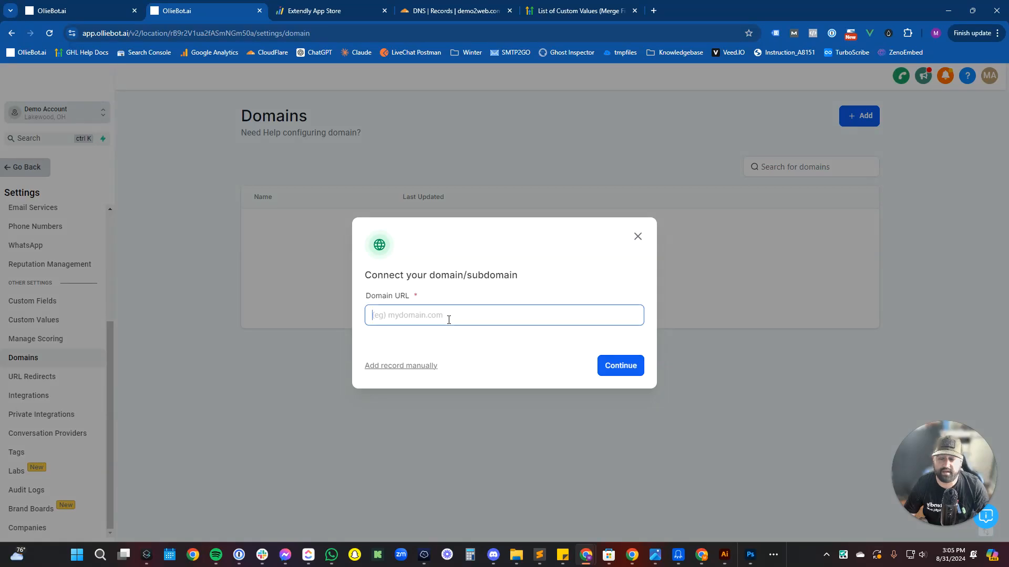
pyautogui.write('demoaccount.')
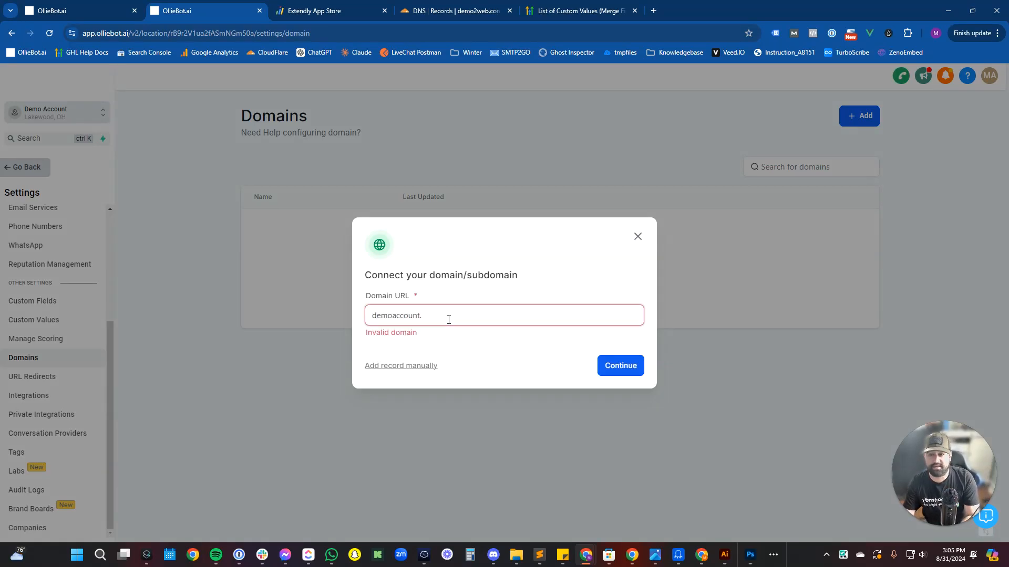
pyautogui.write('demo2web.c')
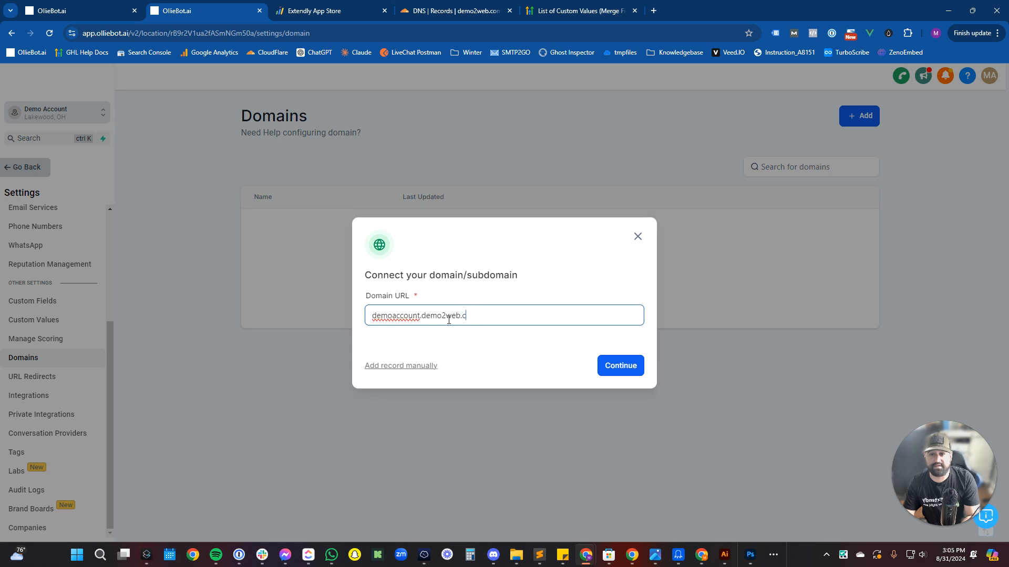
pyautogui.write('om')
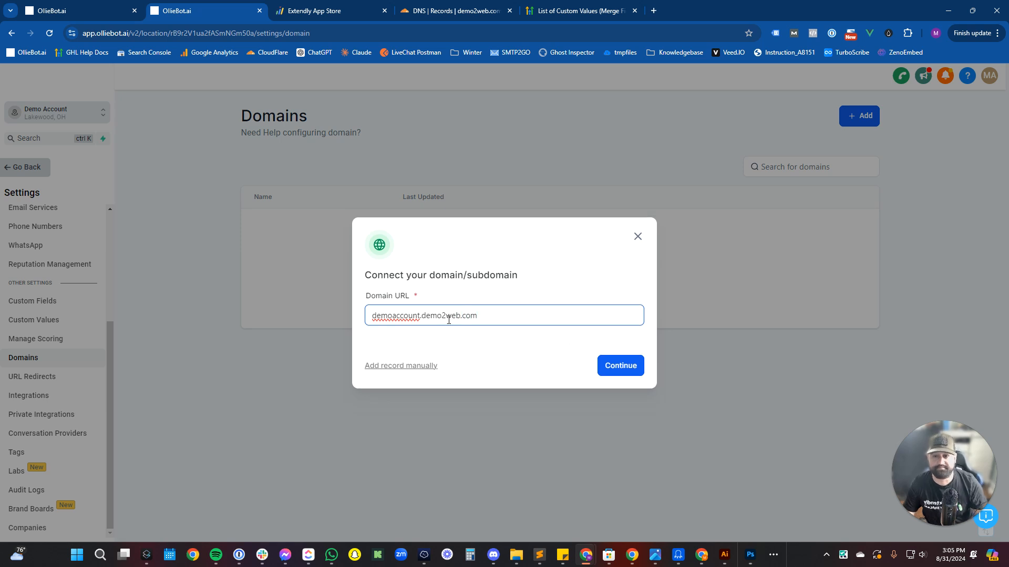
pyautogui.click(603, 372)
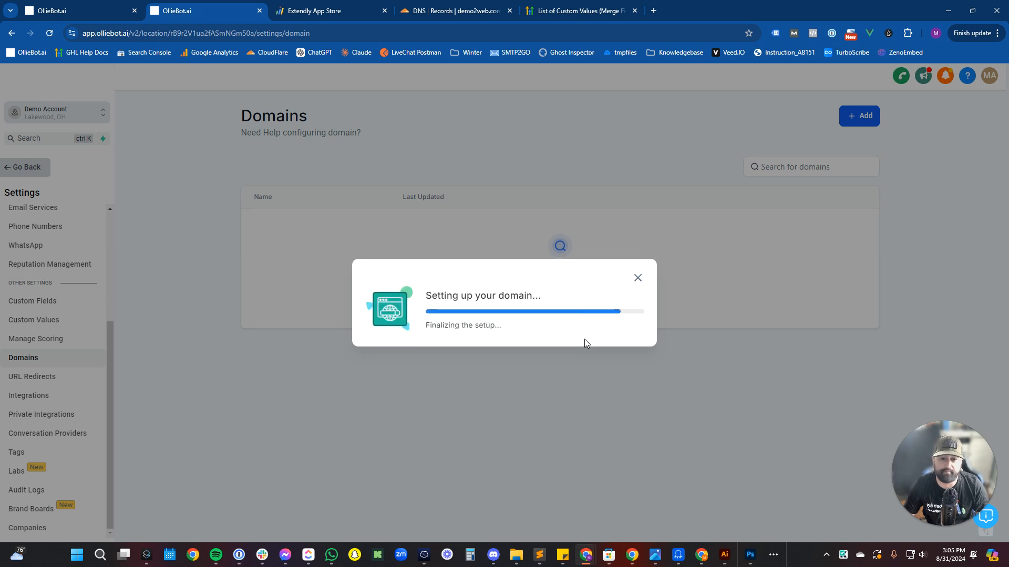
pyautogui.click(590, 400)
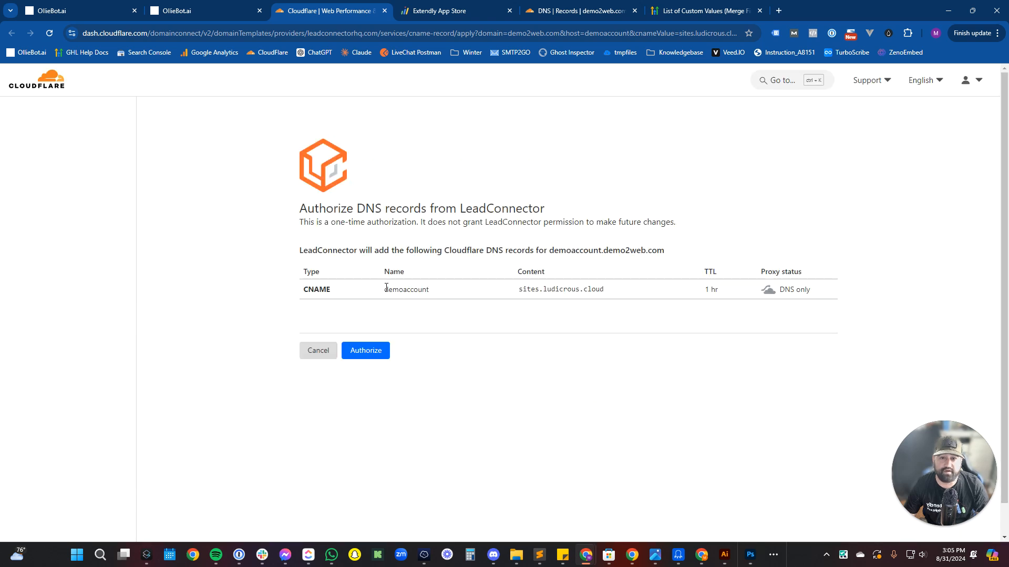
# Authorize the CNAME record for demoaccount.demo2web.com pointing to sites.ludicrous.cloud in Cloudflare.
pyautogui.click(366, 350)
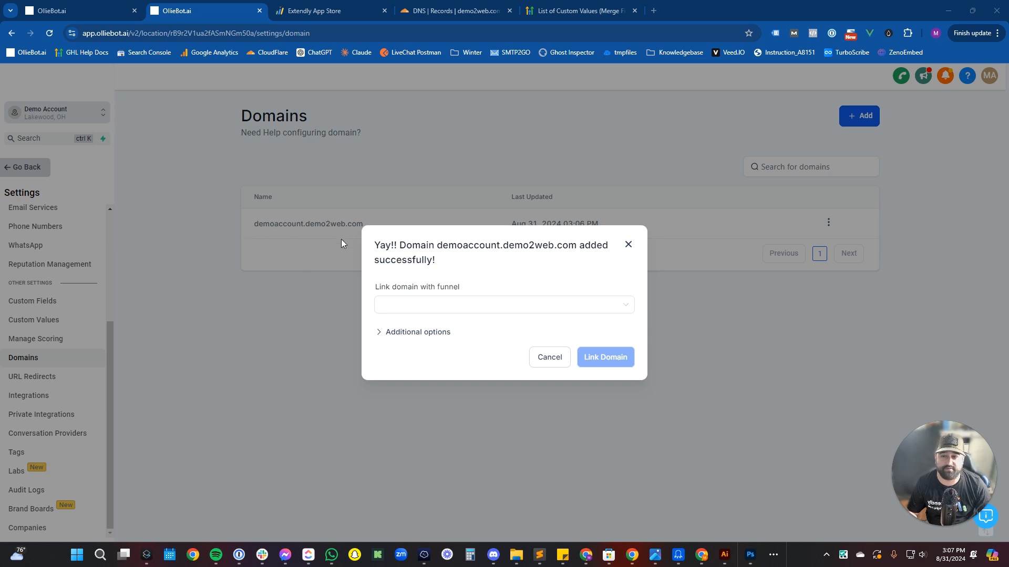
# Reveal the domain's additional options showing the default 404/Error Page, and open a new Chrome tab.
pyautogui.click(423, 331)
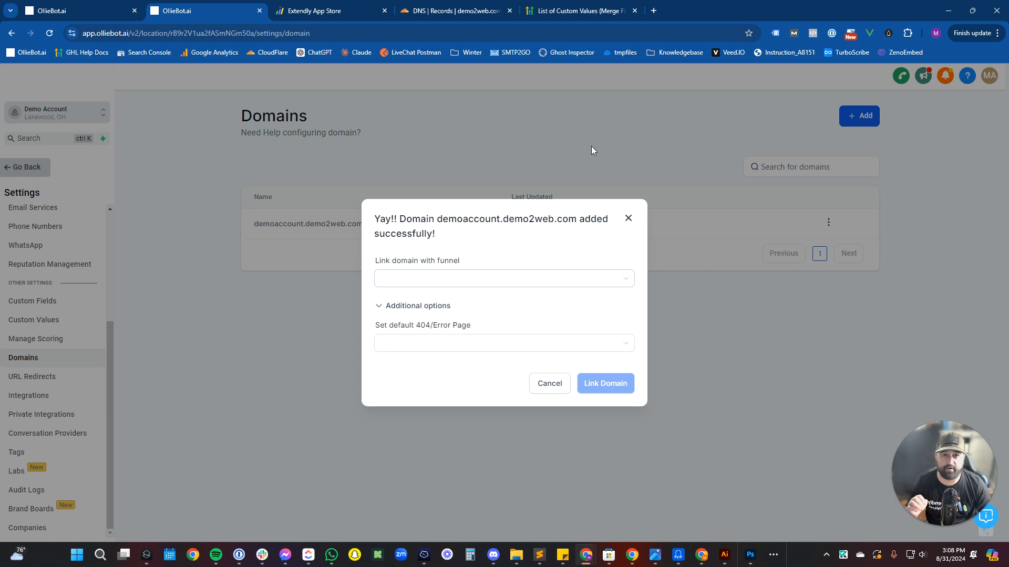
pyautogui.click(654, 10)
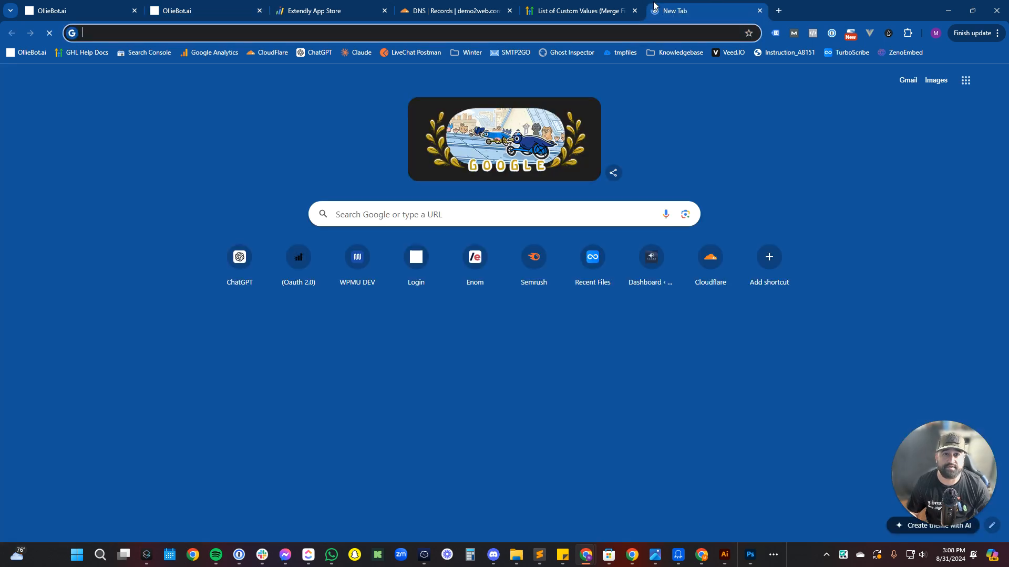
# Load demoaccount.demo2web.com in the new tab, see its 404 page, and return to OllieBot.
pyautogui.write('demoaccount')
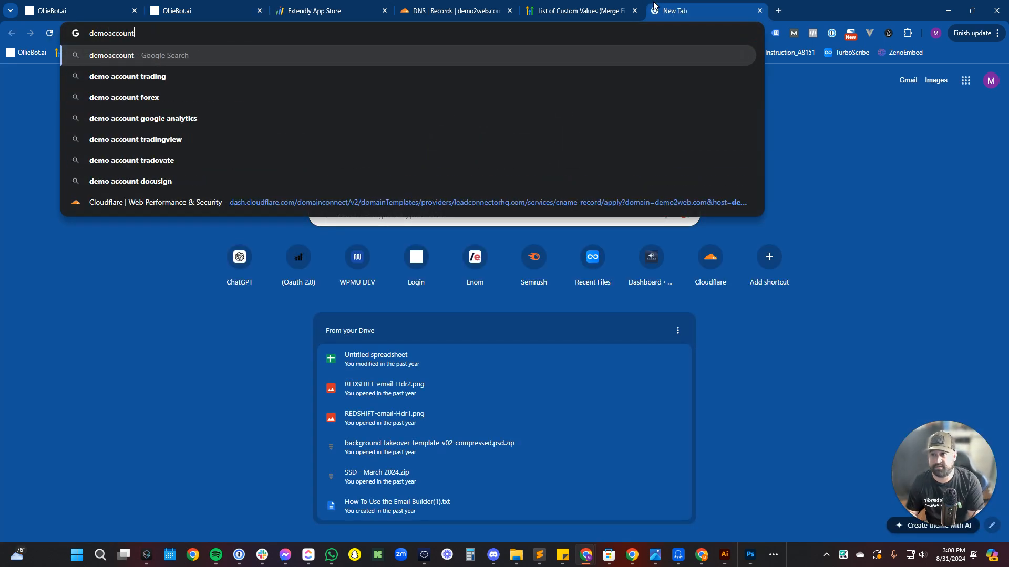
pyautogui.write('.demo2web.com')
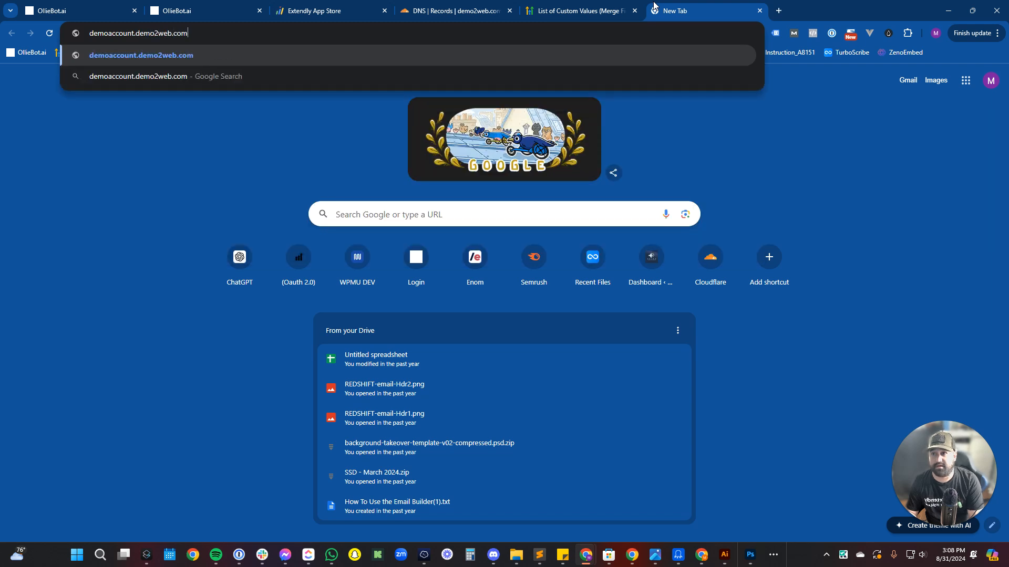
pyautogui.press('Return')
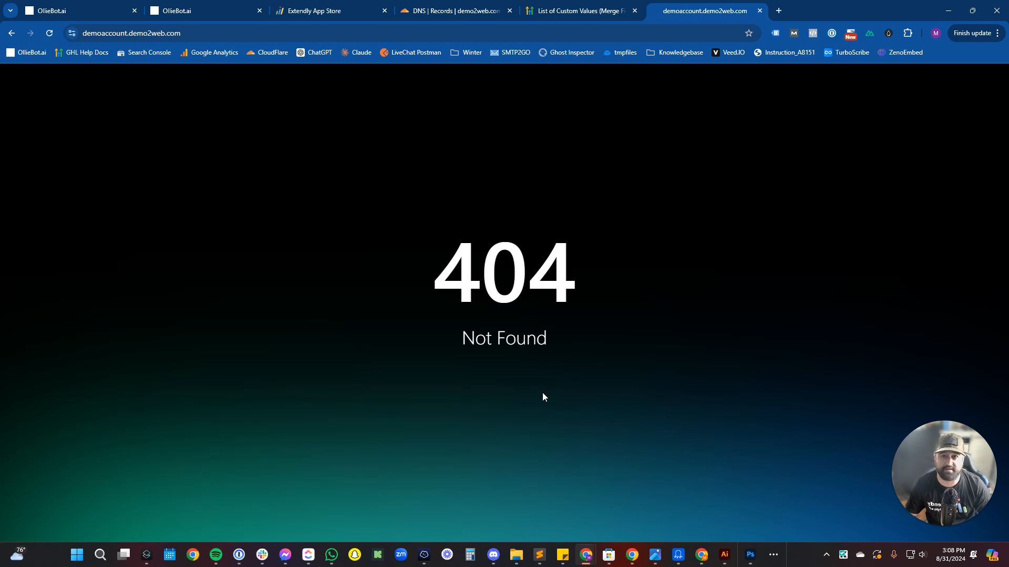
pyautogui.click(208, 7)
# Choose B-007. General Calendar Funnels as the funnel for demoaccount.demo2web.com.
pyautogui.click(484, 281)
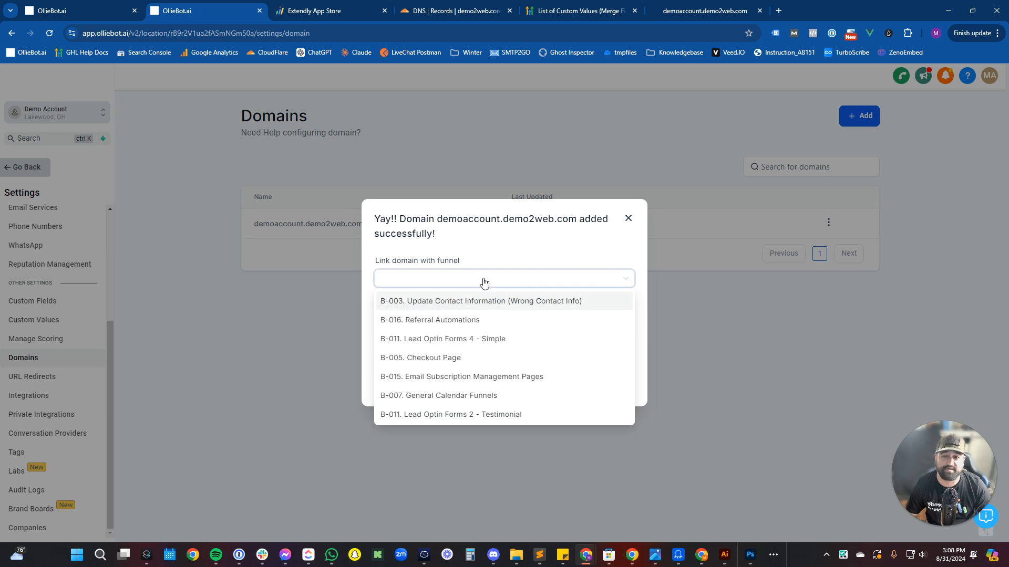
pyautogui.scroll(-2, 486, 357)
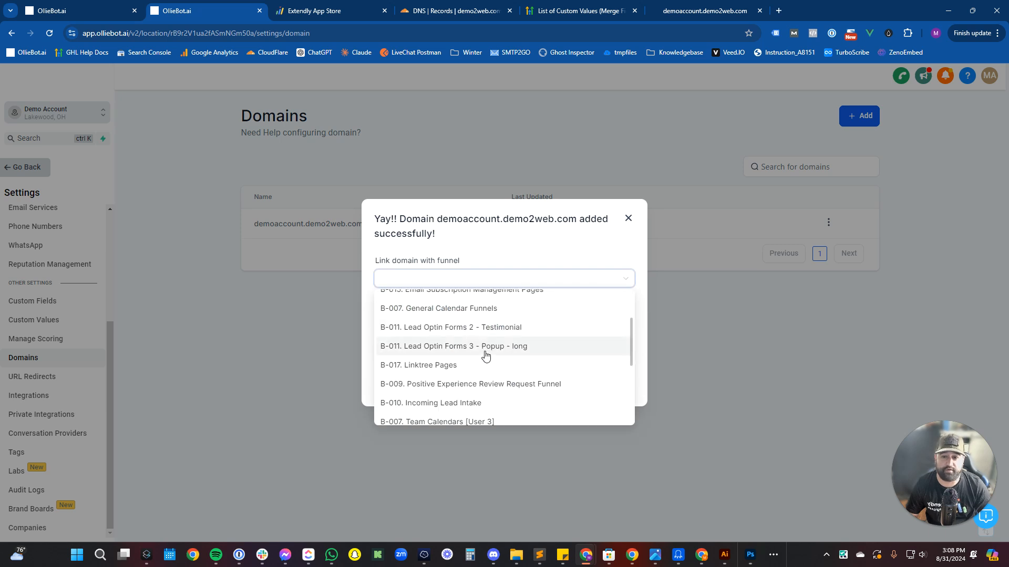
pyautogui.scroll(-2, 487, 359)
pyautogui.scroll(-3, 488, 358)
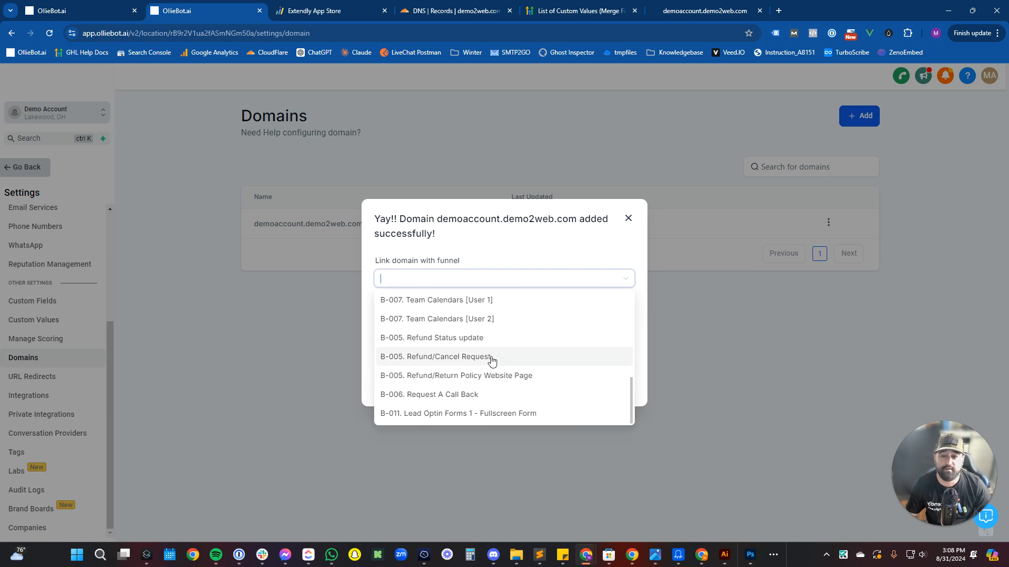
pyautogui.scroll(6, 501, 392)
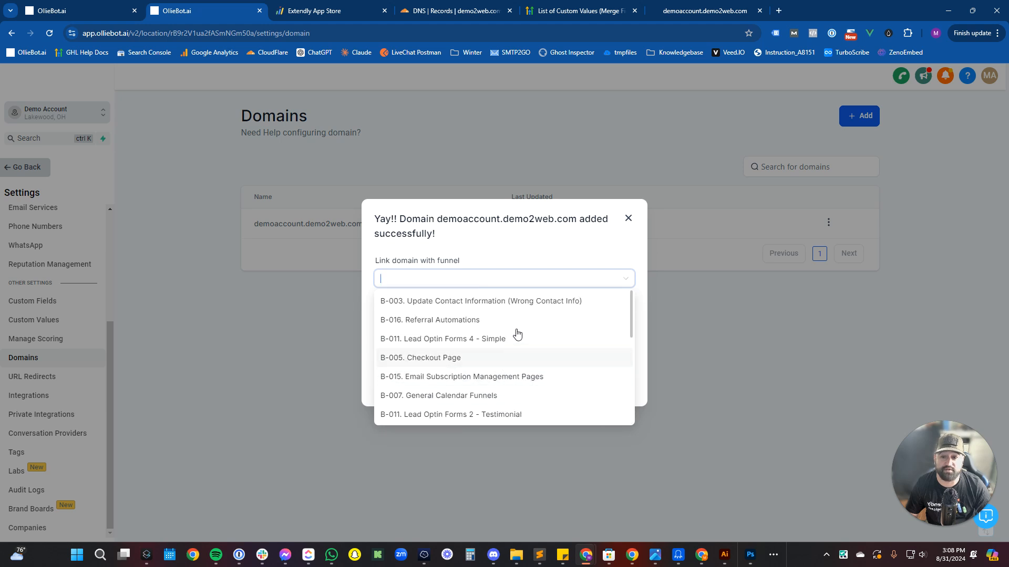
pyautogui.click(523, 396)
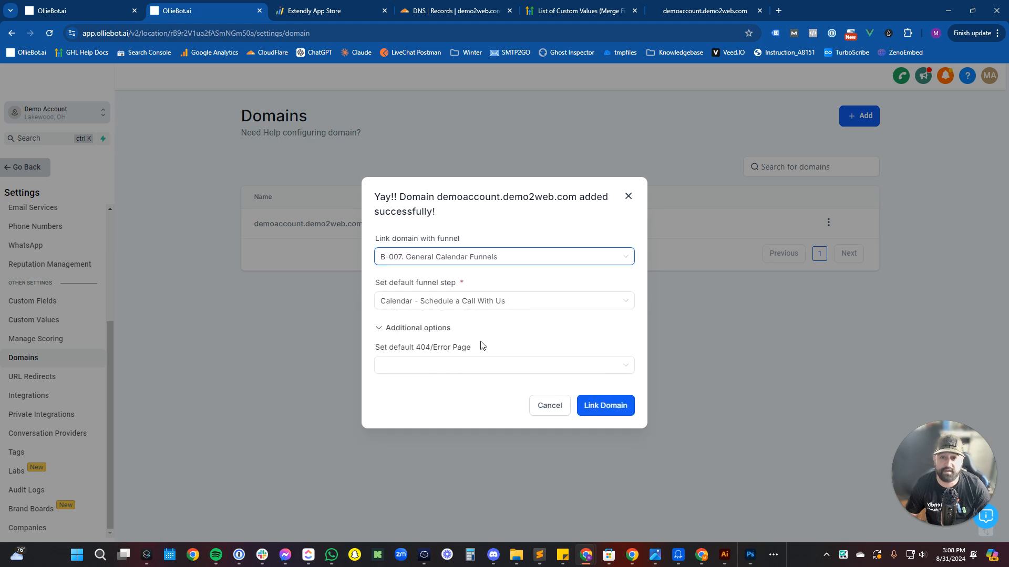
# Make Calendar - Schedule a Call With Us the default step and 404 page, then link the domain.
pyautogui.click(473, 308)
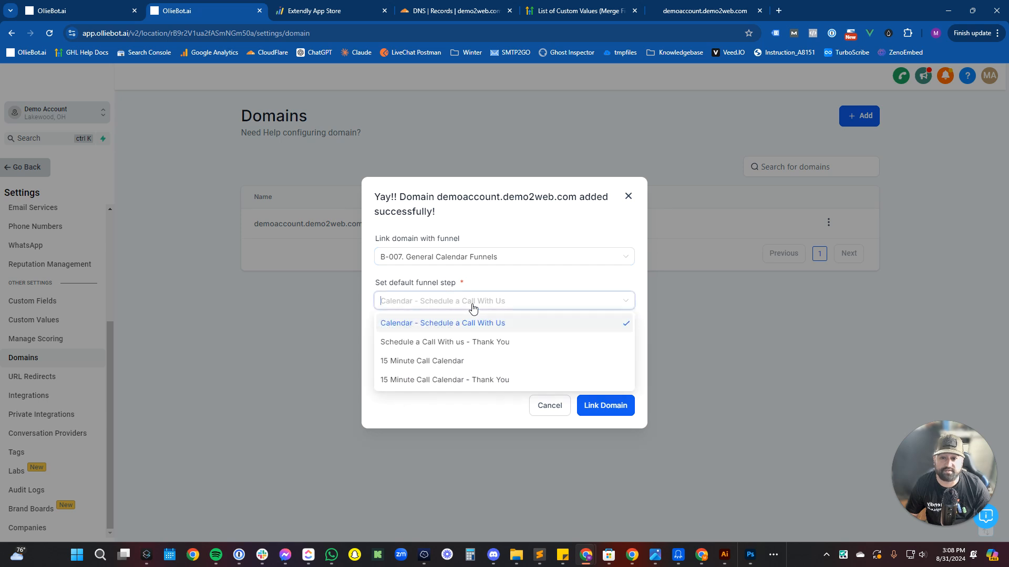
pyautogui.click(481, 296)
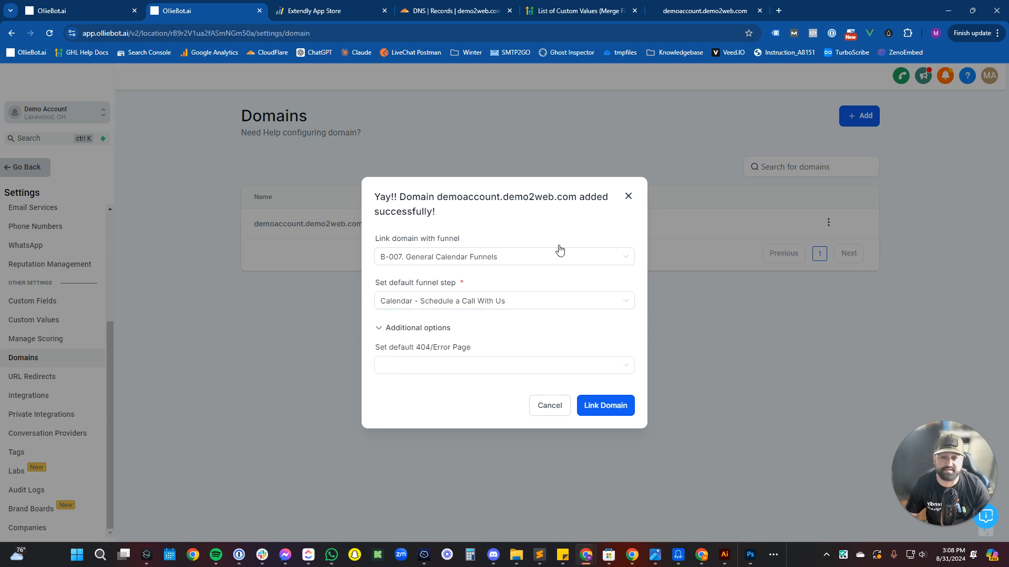
pyautogui.click(484, 371)
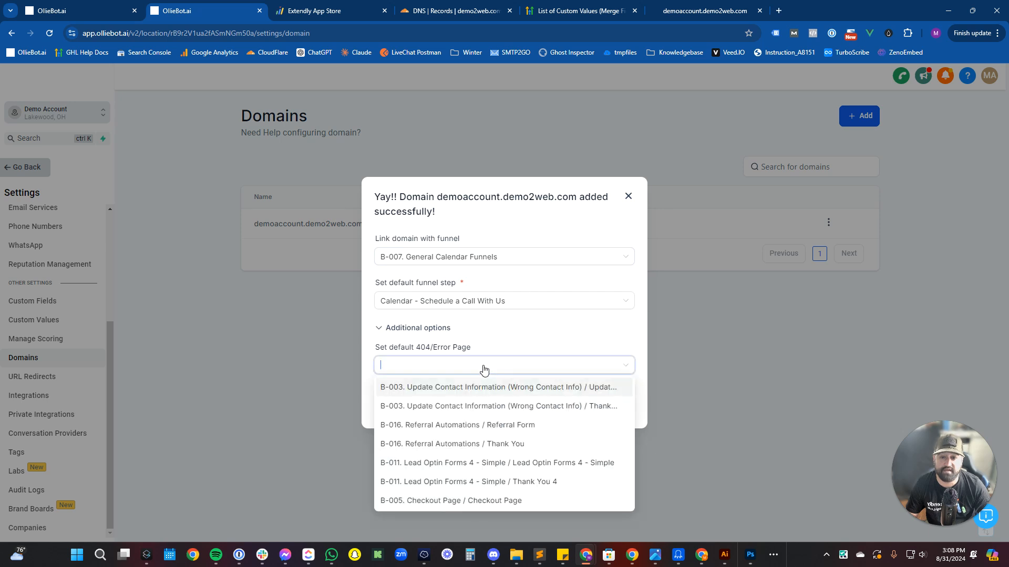
pyautogui.scroll(-3, 498, 451)
pyautogui.scroll(-10, 499, 457)
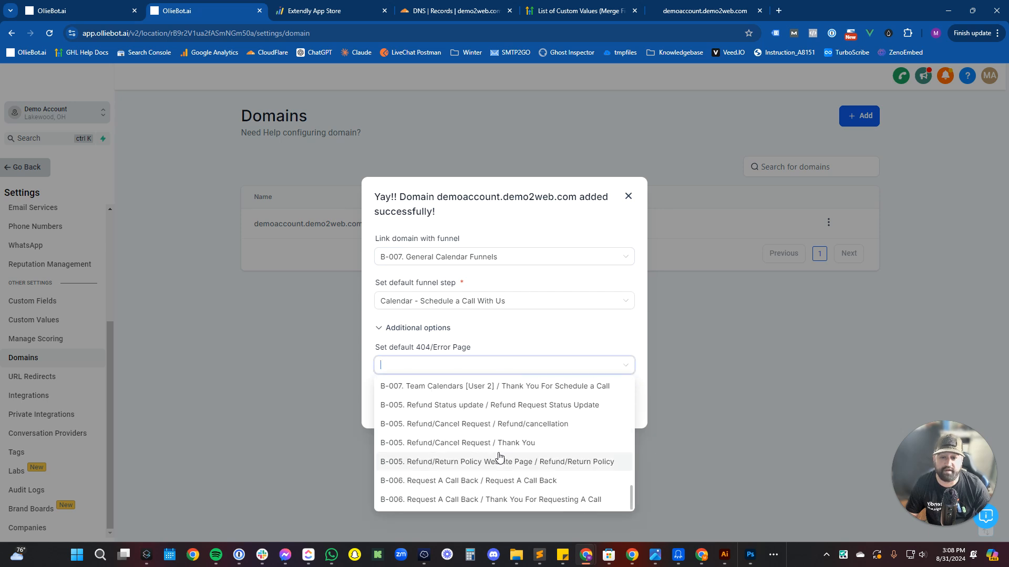
pyautogui.scroll(8, 509, 442)
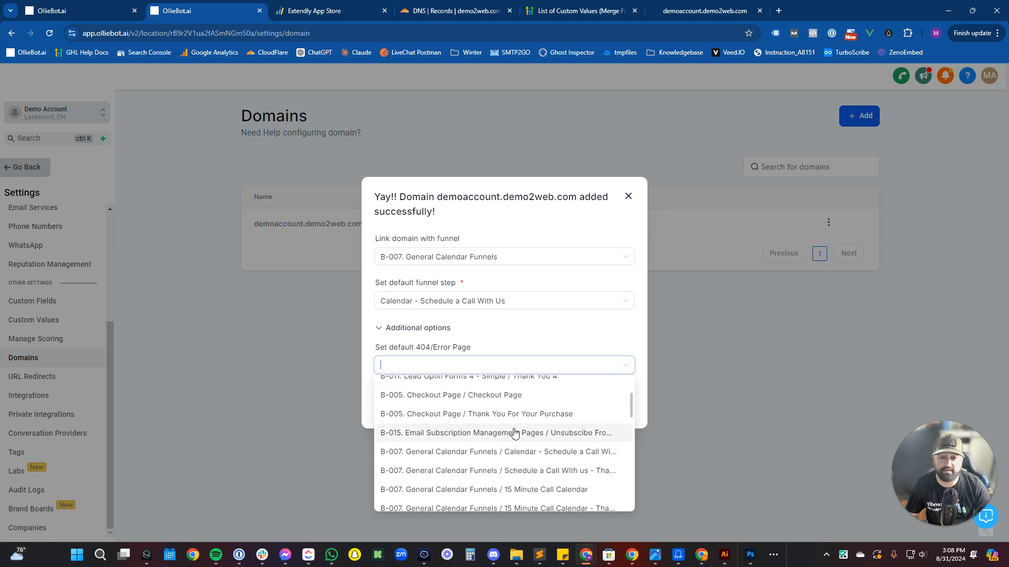
pyautogui.scroll(3, 513, 433)
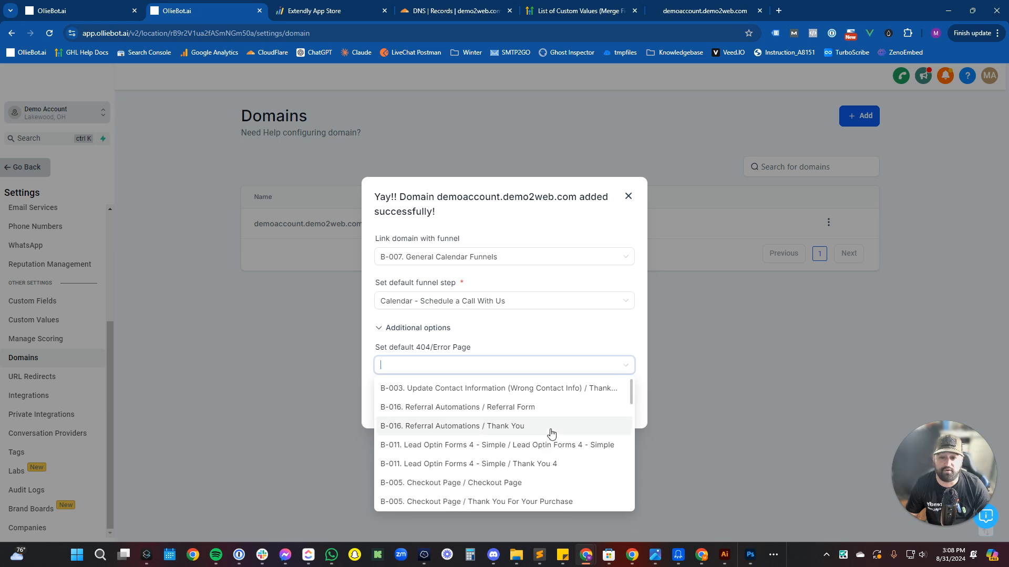
pyautogui.scroll(1, 552, 418)
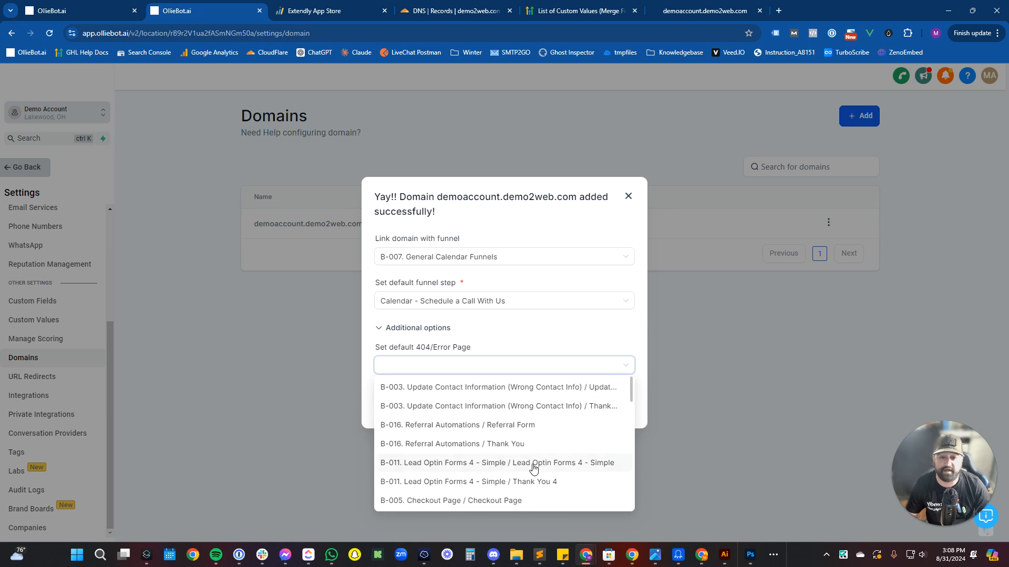
pyautogui.scroll(-5, 534, 467)
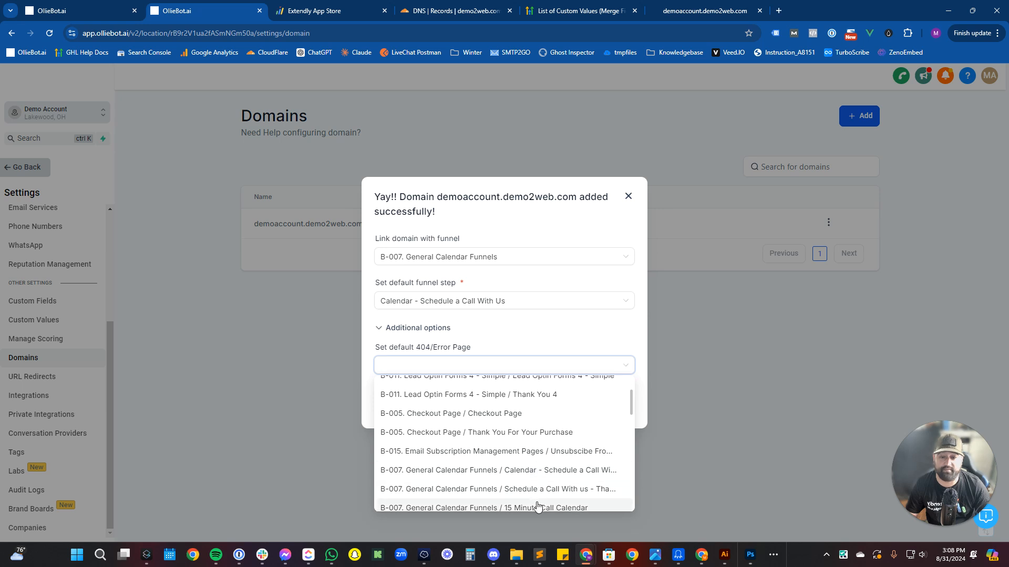
pyautogui.click(534, 473)
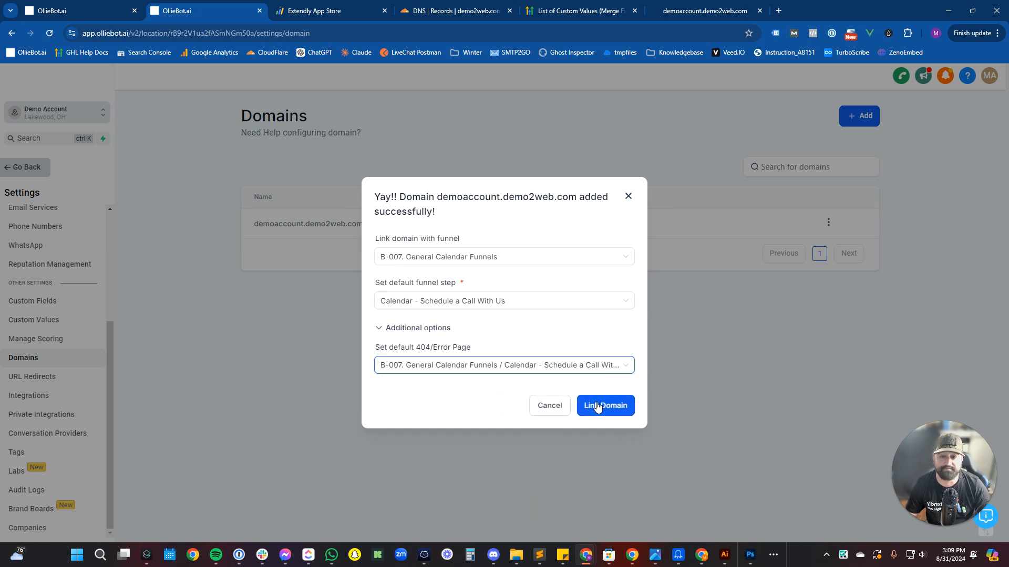
pyautogui.click(597, 408)
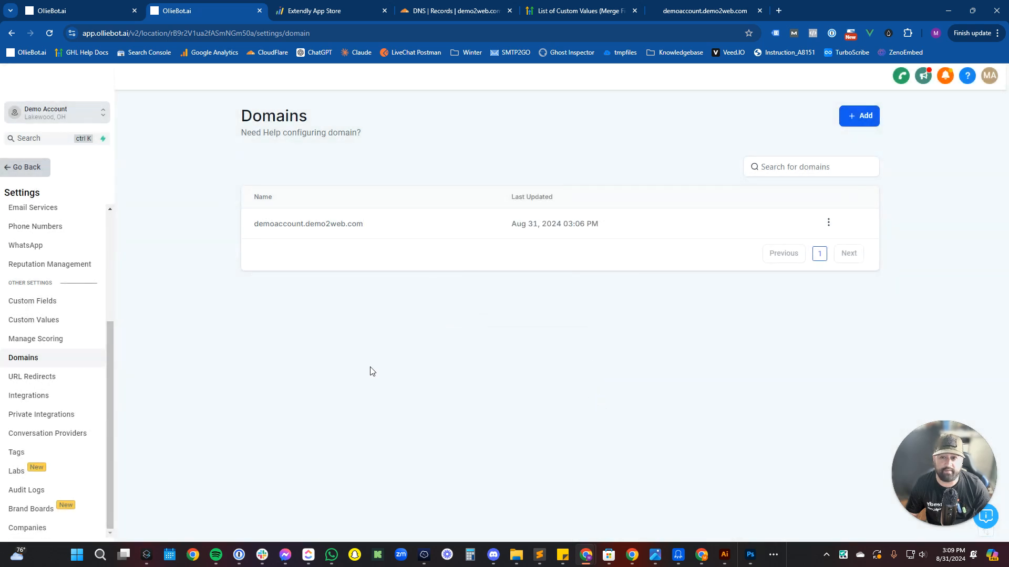
# Reload demoaccount.demo2web.com to confirm it shows the scheduling page, then return to Domains settings.
pyautogui.click(718, 7)
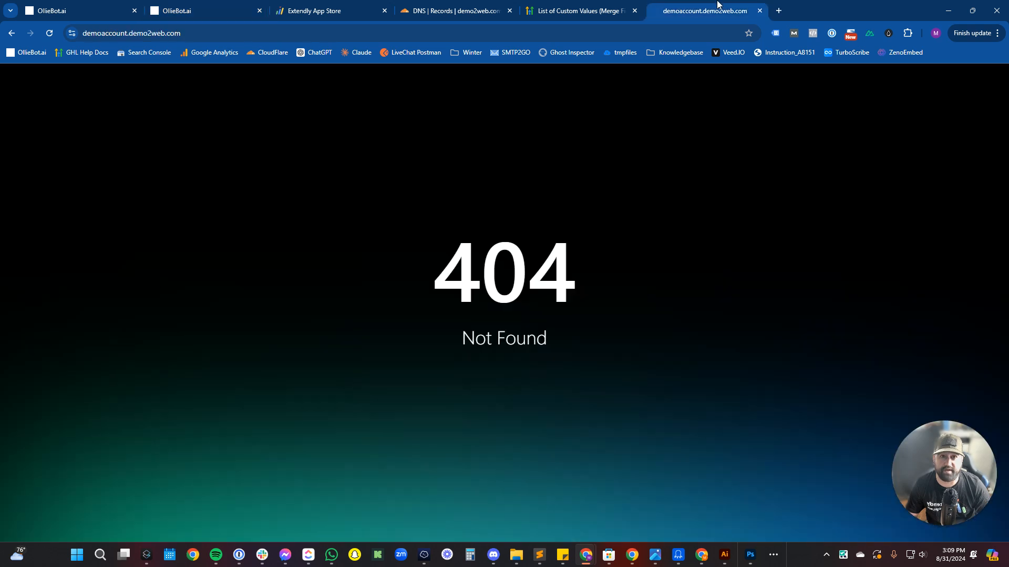
pyautogui.click(530, 33)
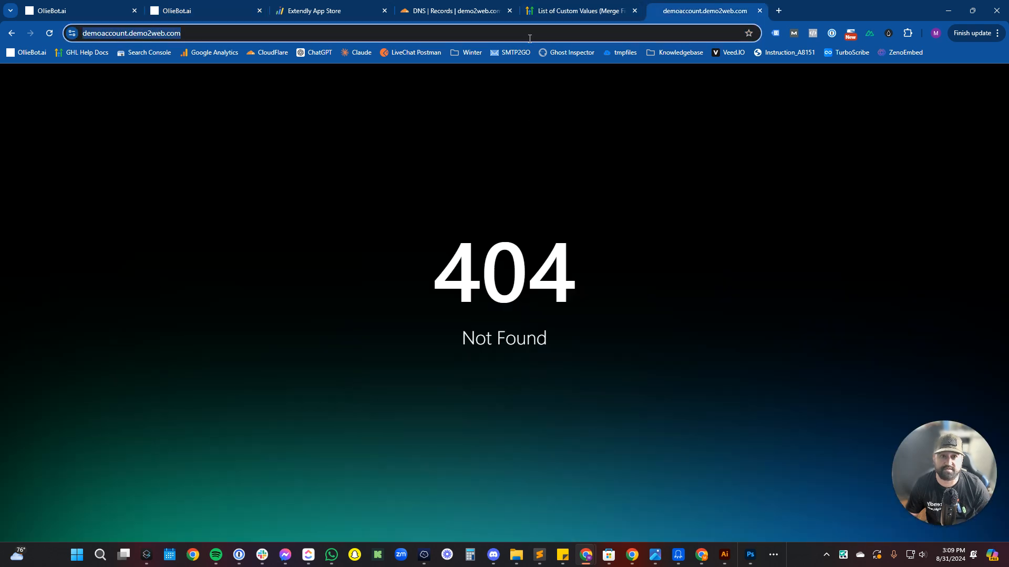
pyautogui.press('Return')
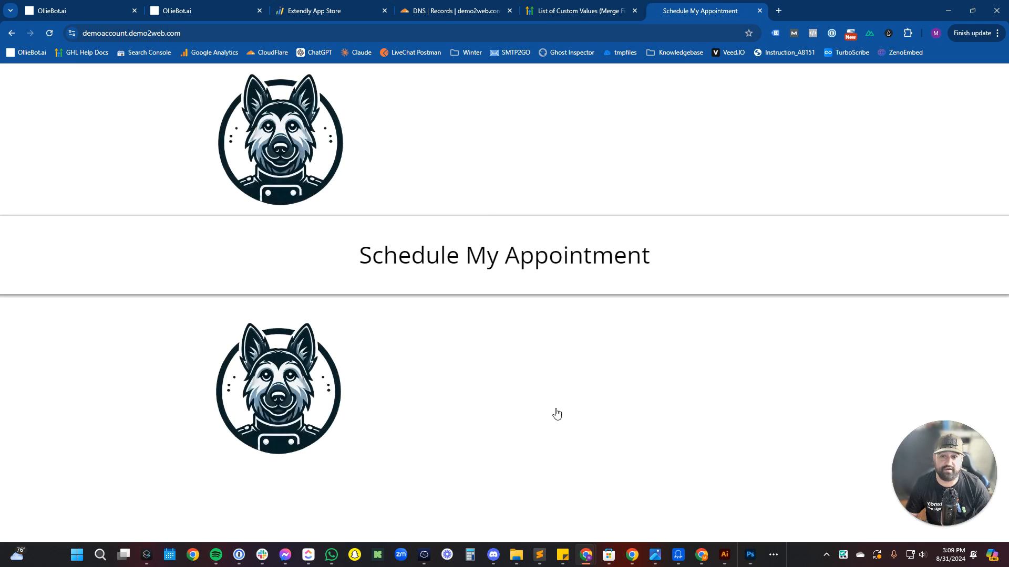
pyautogui.click(245, 5)
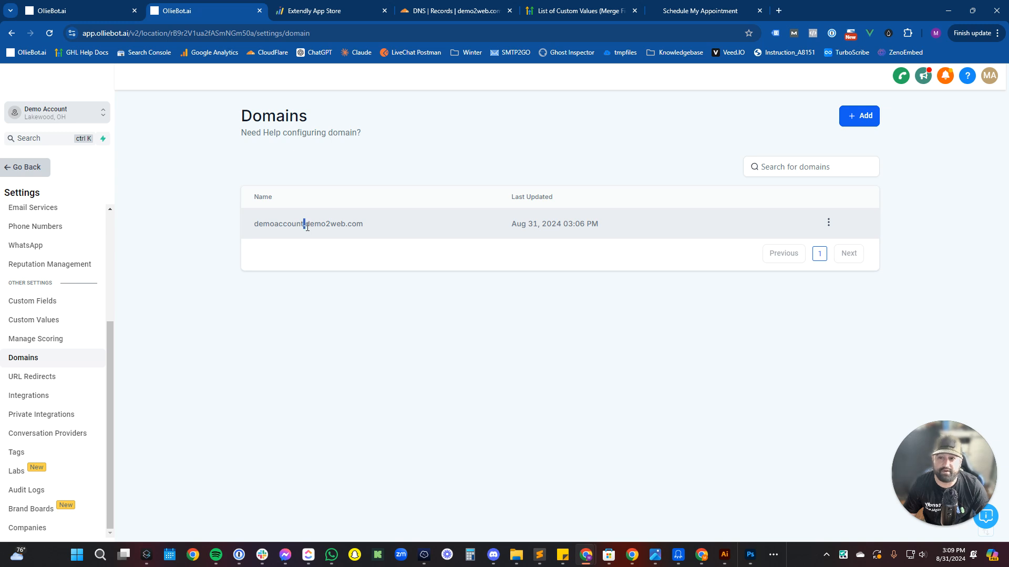
pyautogui.moveTo(304, 224); pyautogui.dragTo(398, 241)
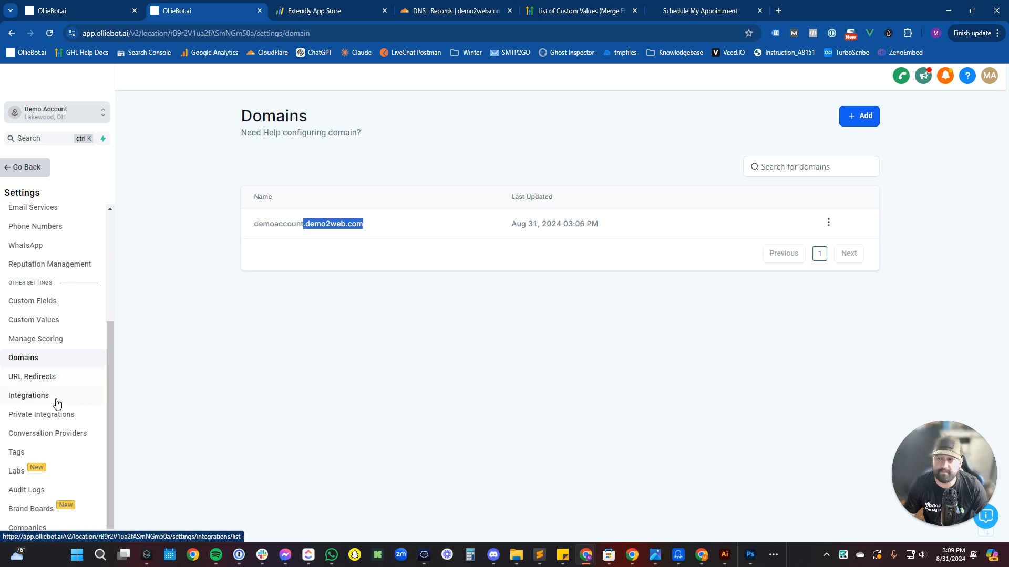
# Create a new brand board from the Dusk style on the Brand Boards page.
pyautogui.click(53, 508)
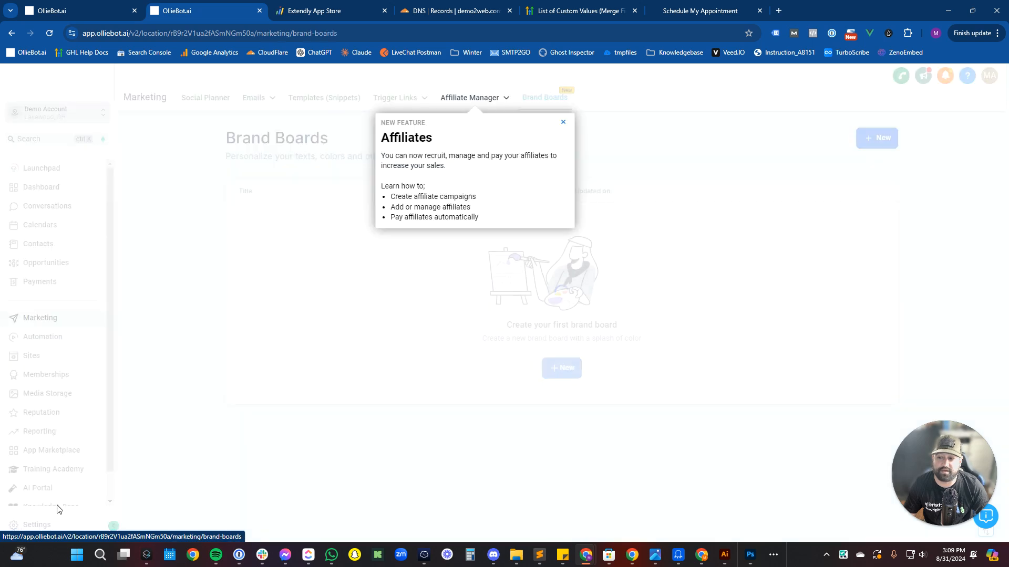
pyautogui.click(563, 122)
pyautogui.click(553, 370)
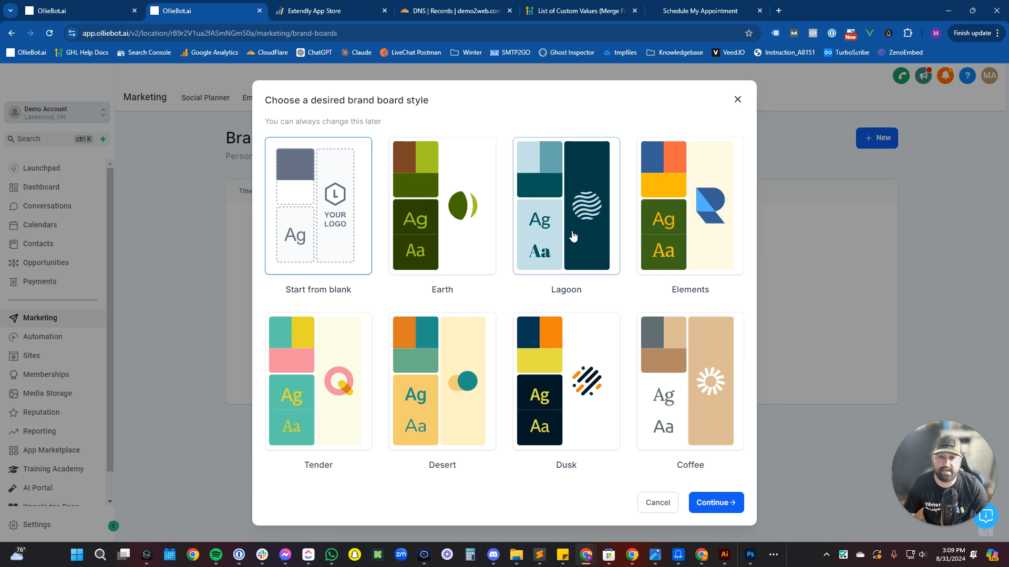
pyautogui.click(575, 235)
pyautogui.click(541, 375)
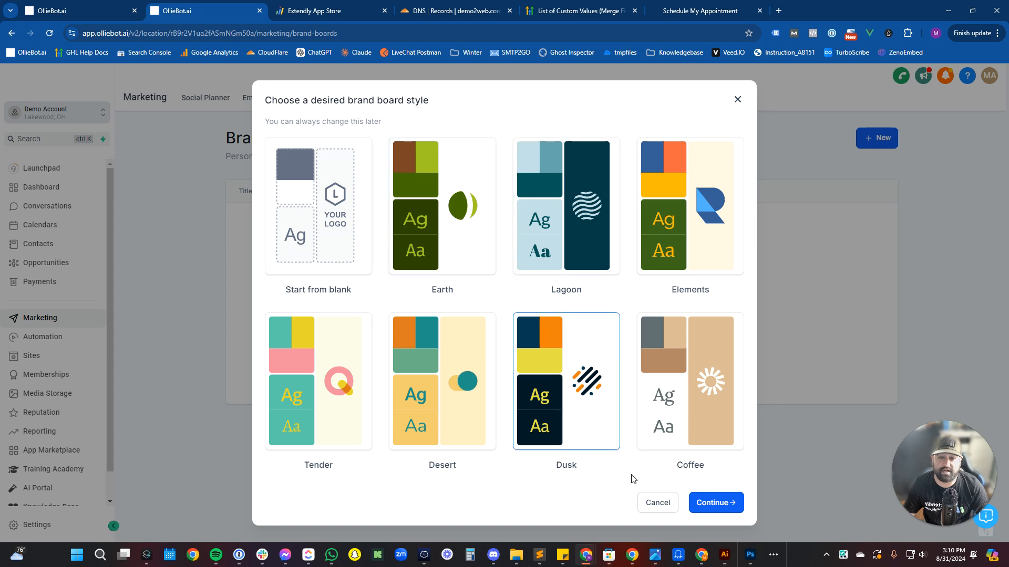
pyautogui.click(713, 503)
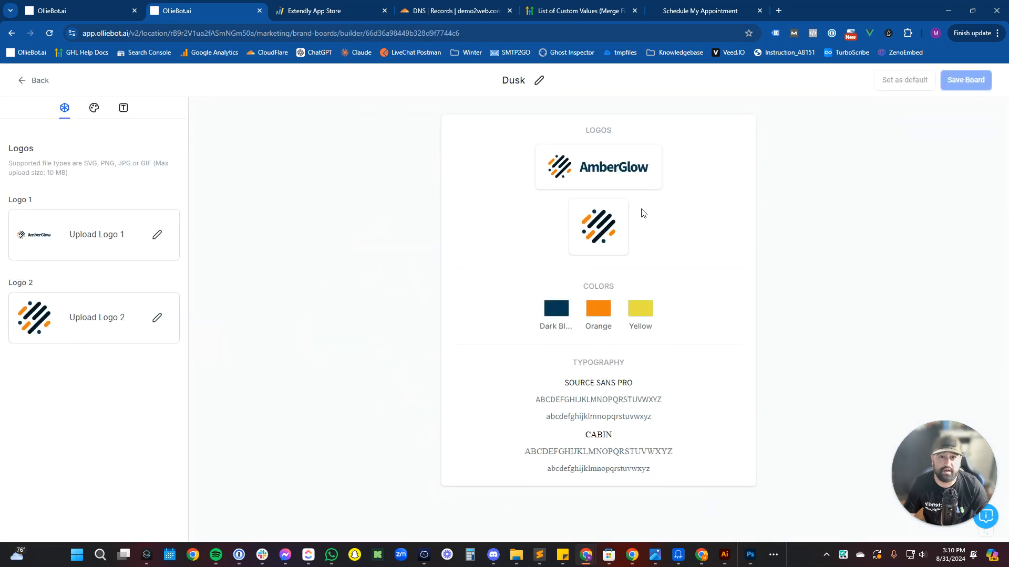
# Upload olliebot_logo_v1.png and use it for both Logo 1 and Logo 2.
pyautogui.click(157, 234)
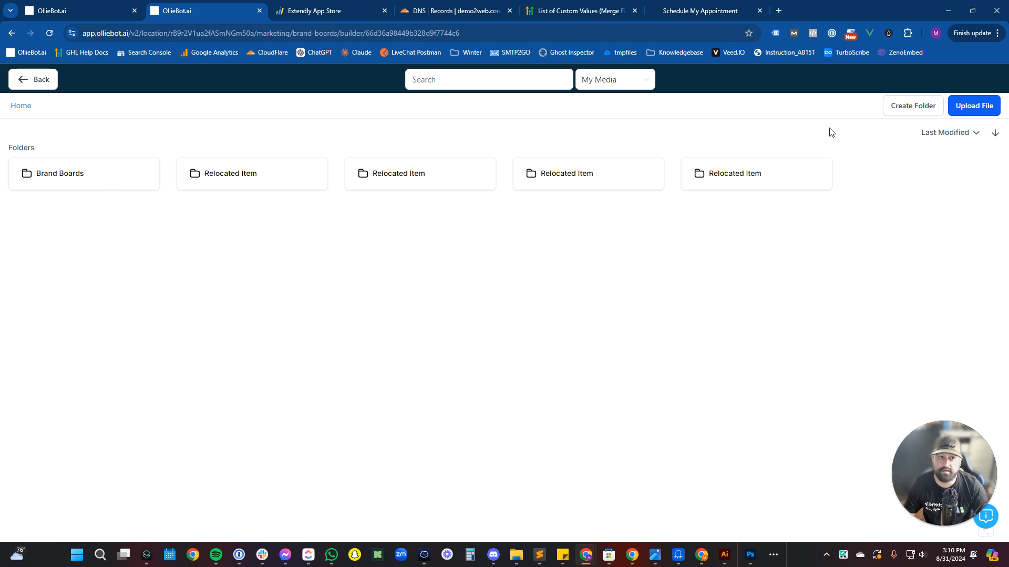
pyautogui.click(967, 107)
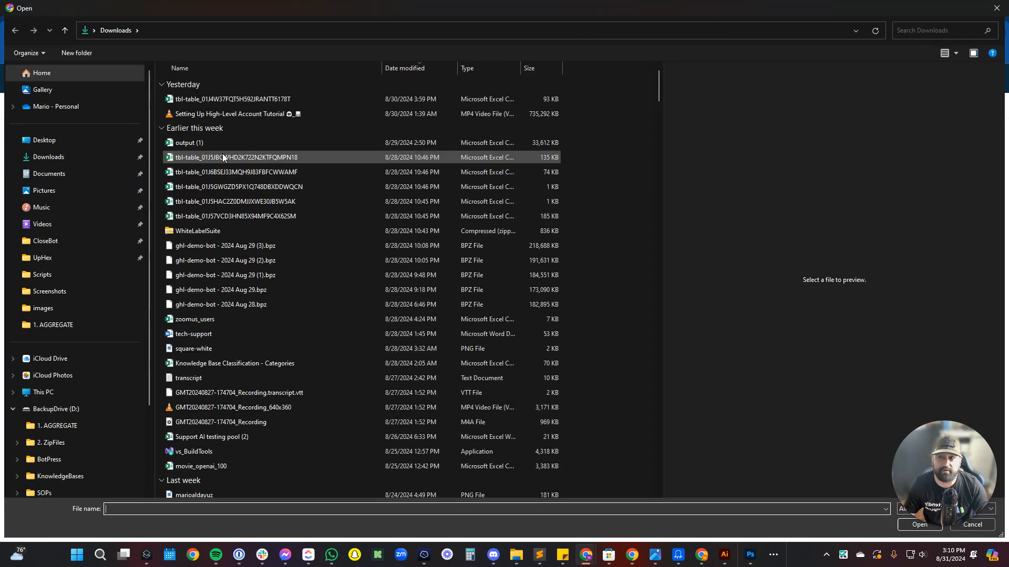
pyautogui.click(913, 28)
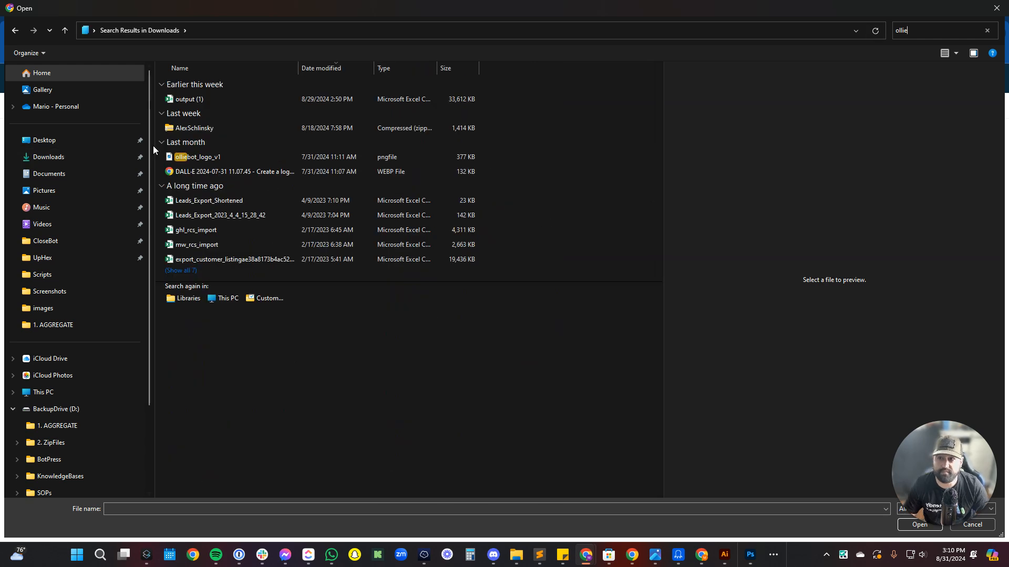
pyautogui.doubleClick(196, 159)
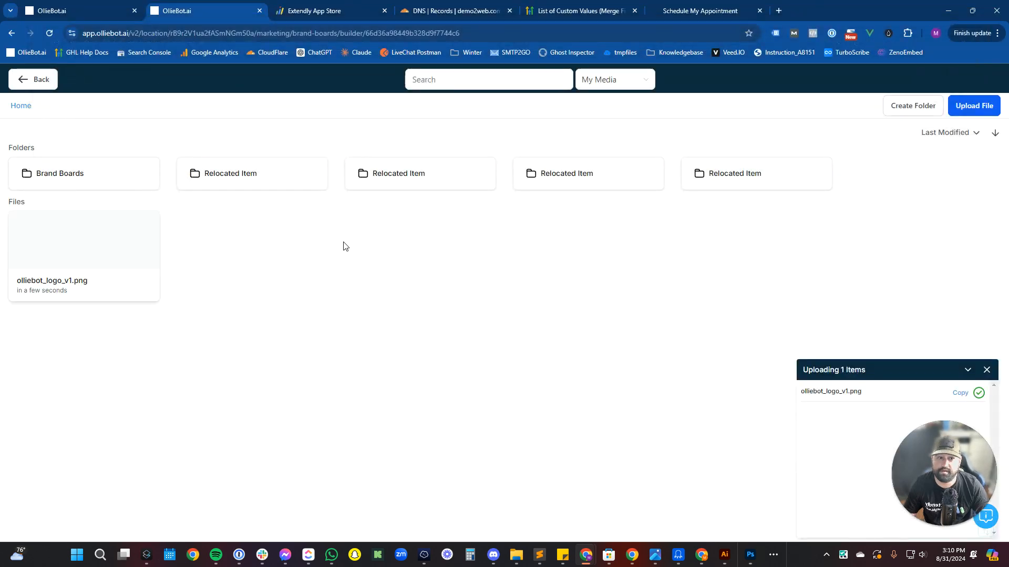
pyautogui.click(118, 247)
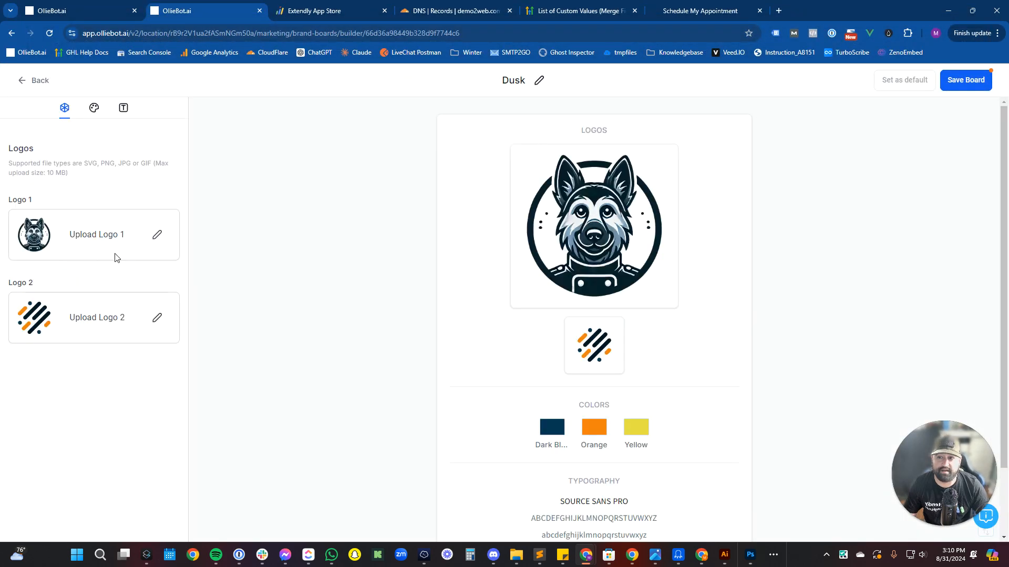
pyautogui.click(154, 318)
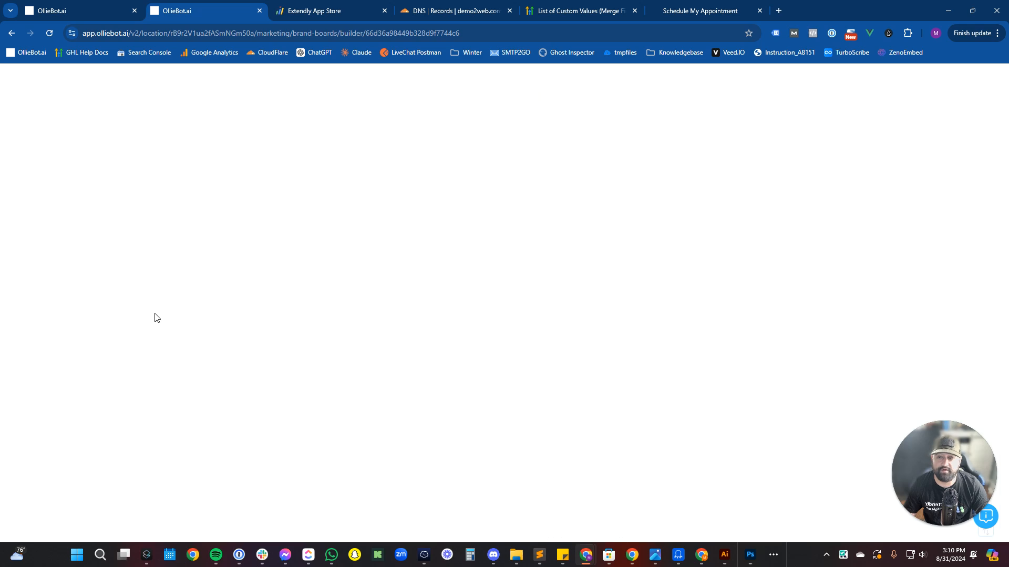
pyautogui.click(131, 247)
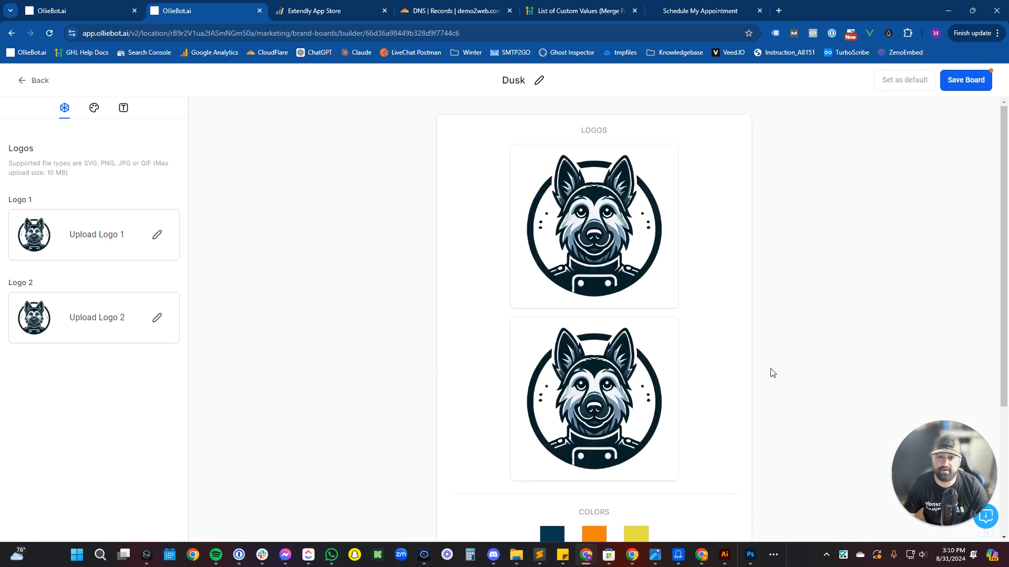
# Slightly adjust the Dark Blue colour shade and save the brand board.
pyautogui.scroll(-3, 683, 356)
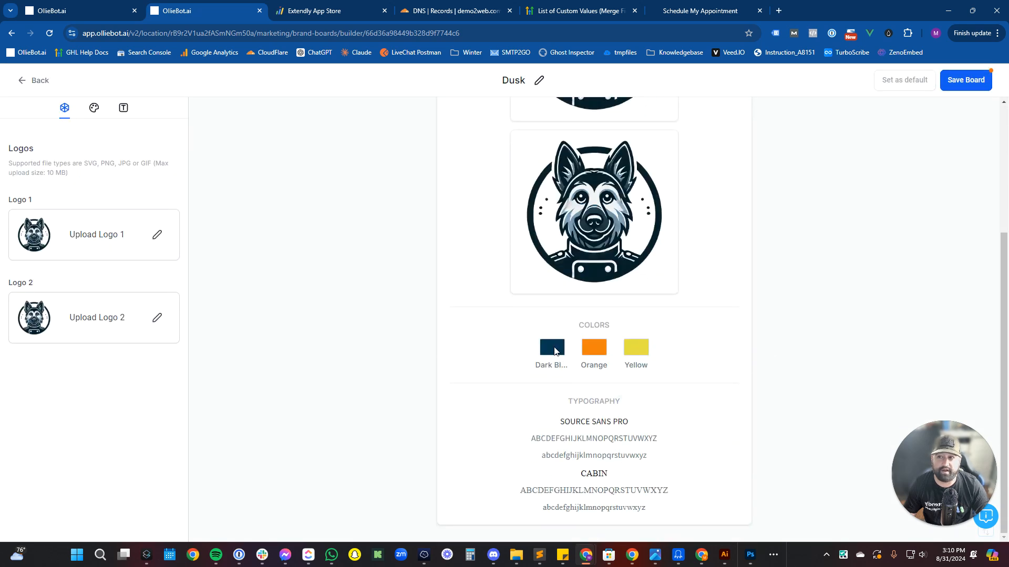
pyautogui.click(94, 107)
pyautogui.click(99, 242)
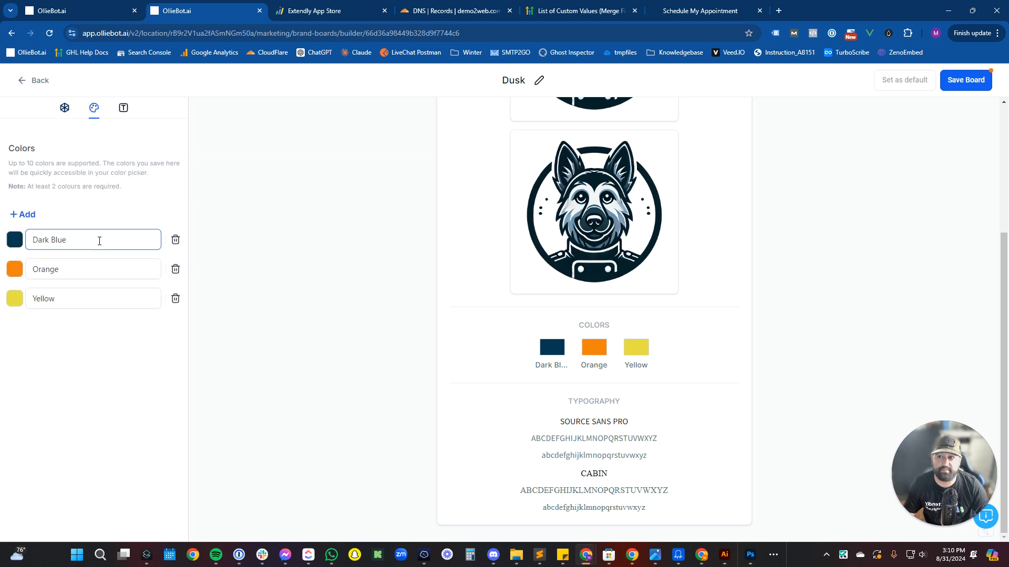
pyautogui.click(15, 243)
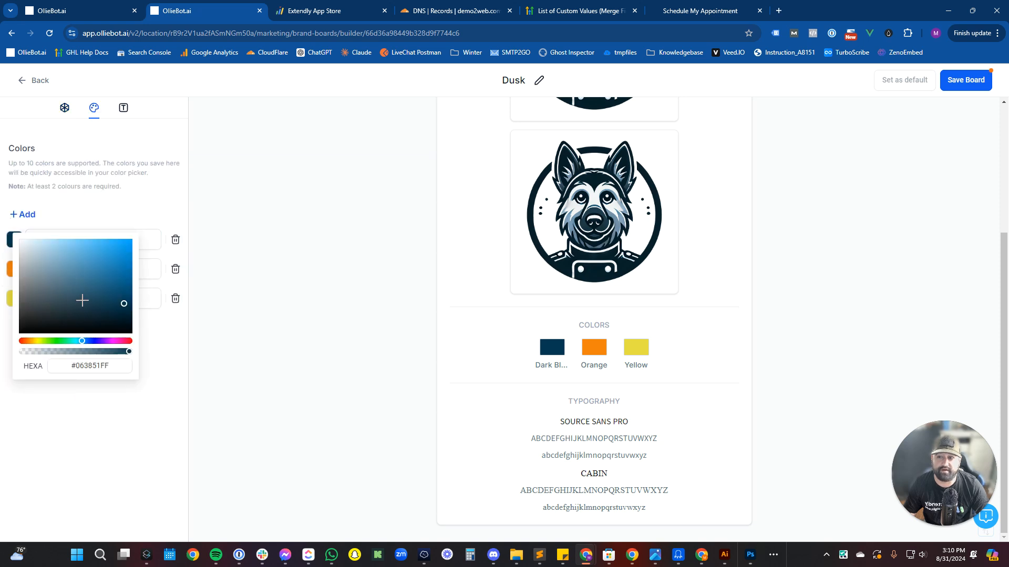
pyautogui.moveTo(80, 290)
pyautogui.mouseDown()
pyautogui.moveTo(108, 230)
pyautogui.moveTo(114, 303)
pyautogui.moveTo(133, 303)
pyautogui.mouseUp()
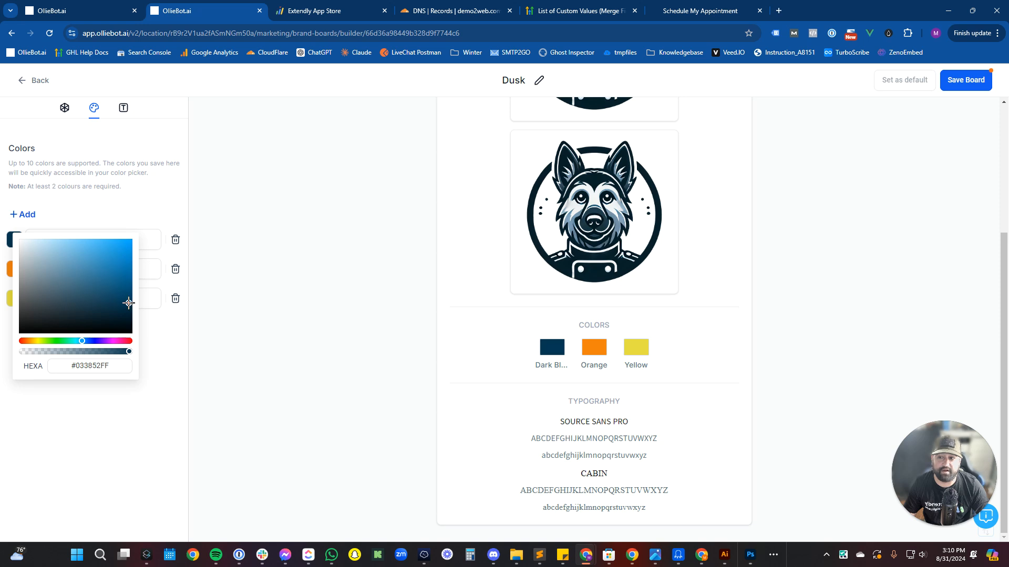
pyautogui.click(189, 339)
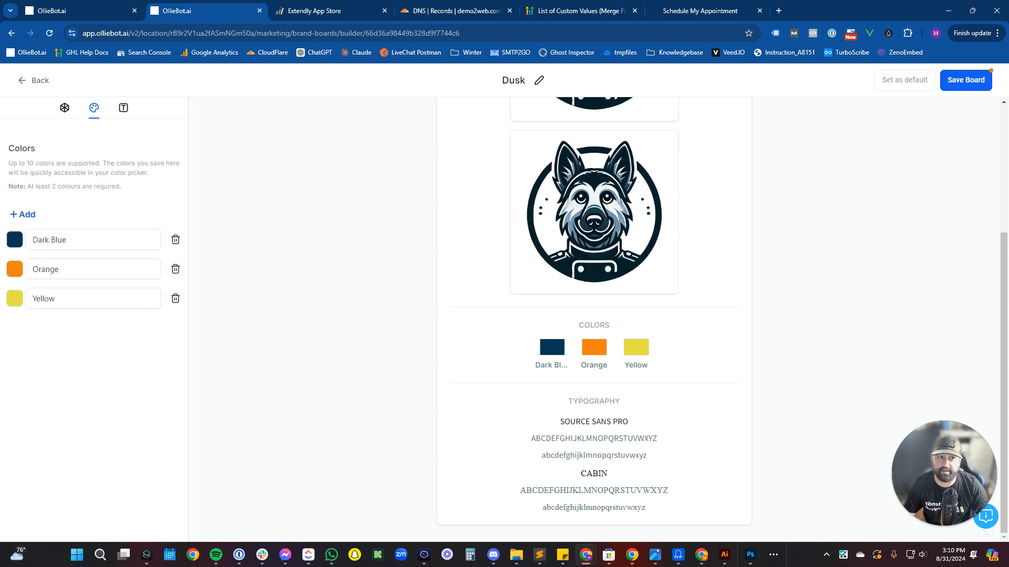
pyautogui.click(957, 82)
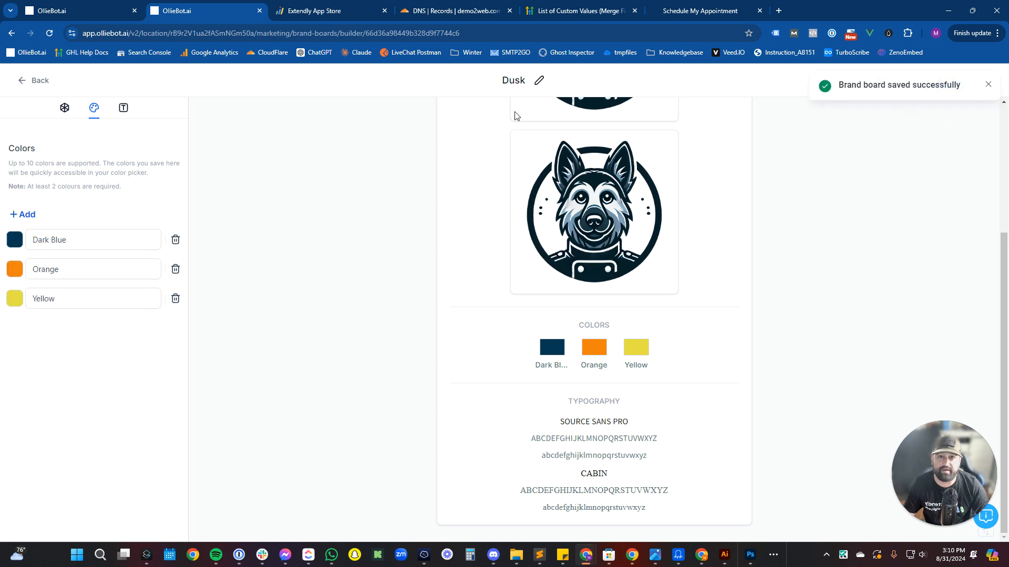
# Rename the board from Dusk to 'OllieBot Demo Account', save it, and return to the list.
pyautogui.click(538, 81)
pyautogui.doubleClick(516, 80)
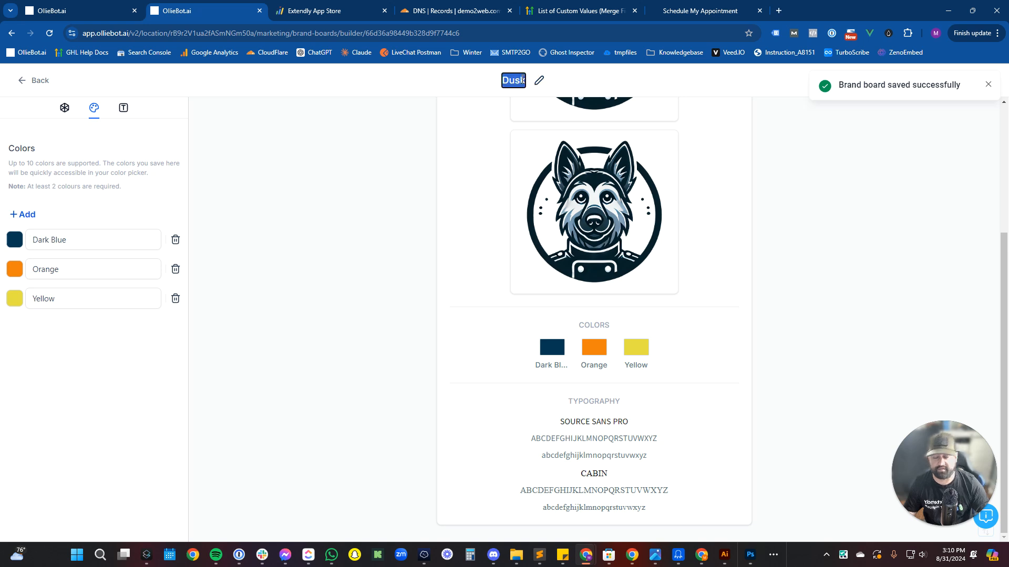
pyautogui.write('OllieB')
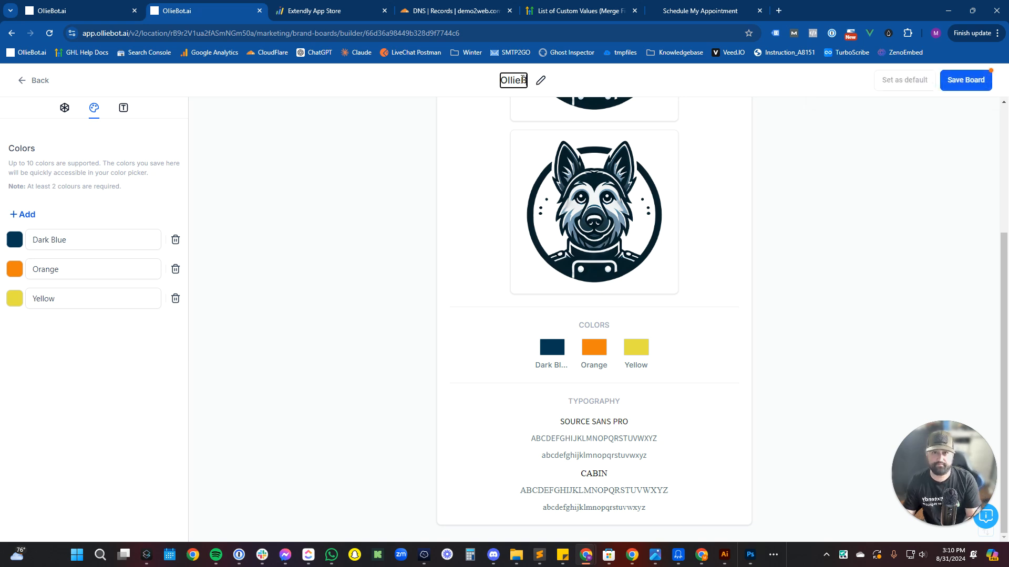
pyautogui.write('ot Demo Account')
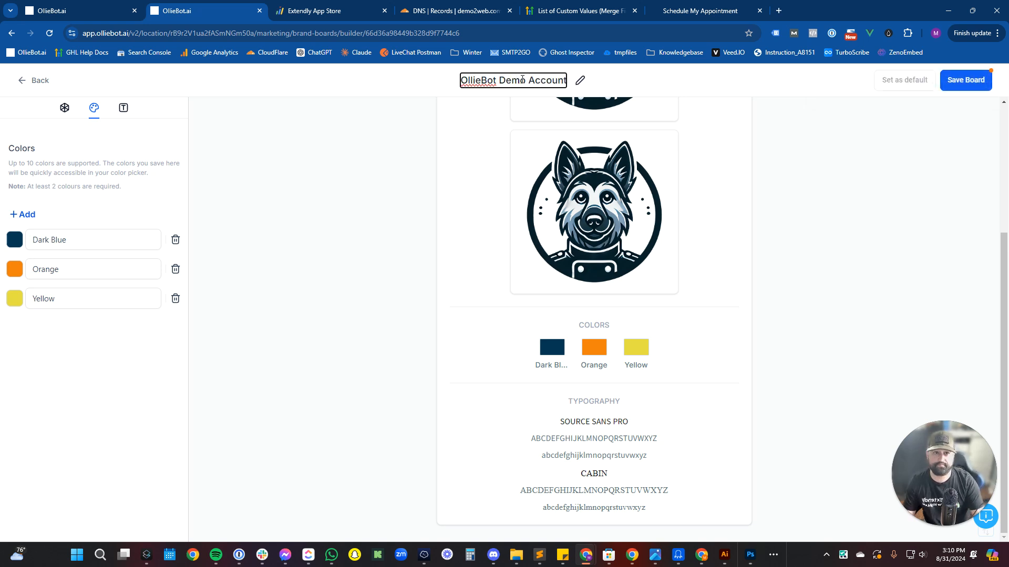
pyautogui.click(952, 83)
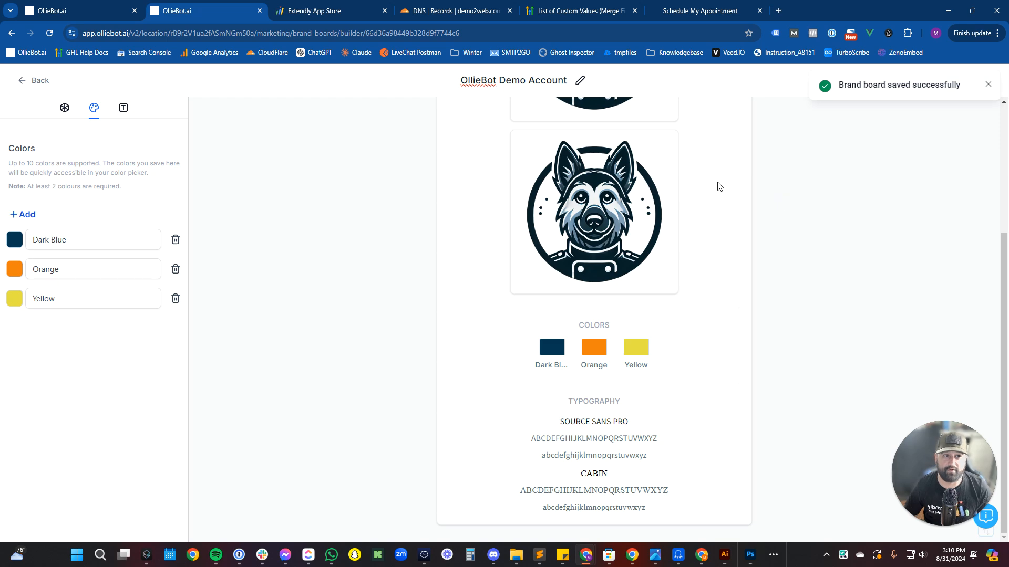
pyautogui.click(46, 82)
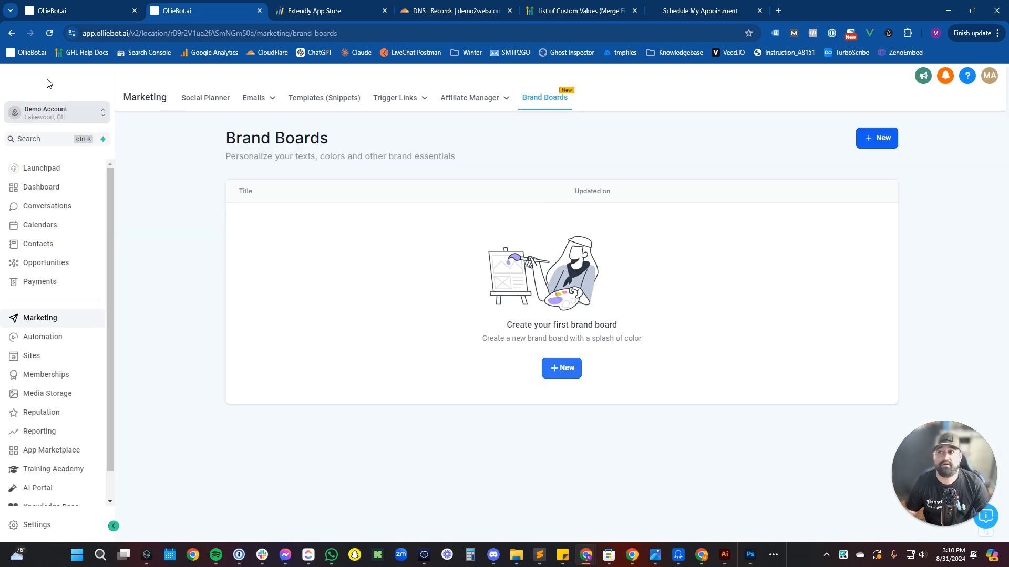
# Open Custom Values under Settings and scroll through the 98 business profile values.
pyautogui.click(42, 525)
pyautogui.scroll(-2, 22, 464)
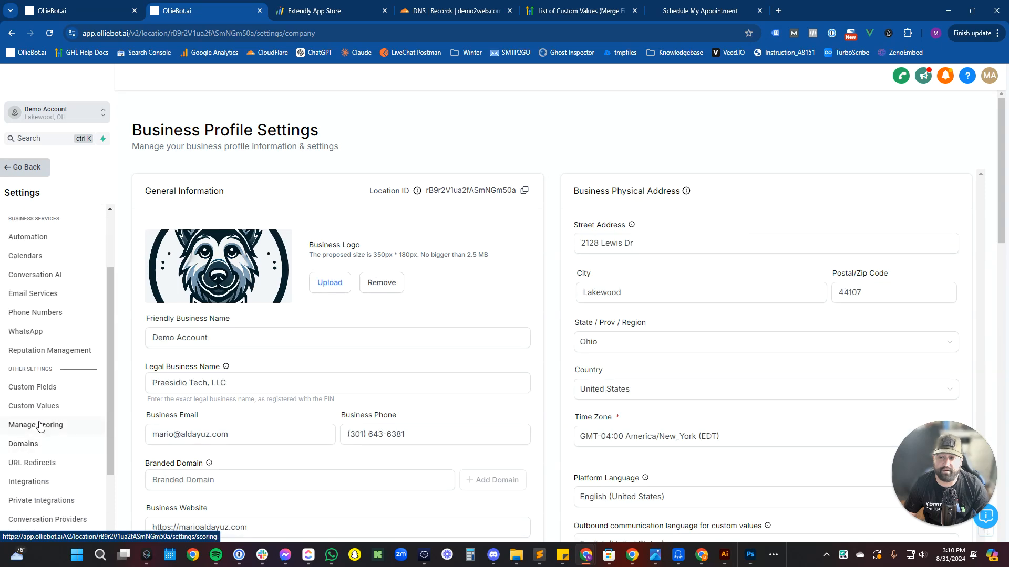
pyautogui.click(32, 408)
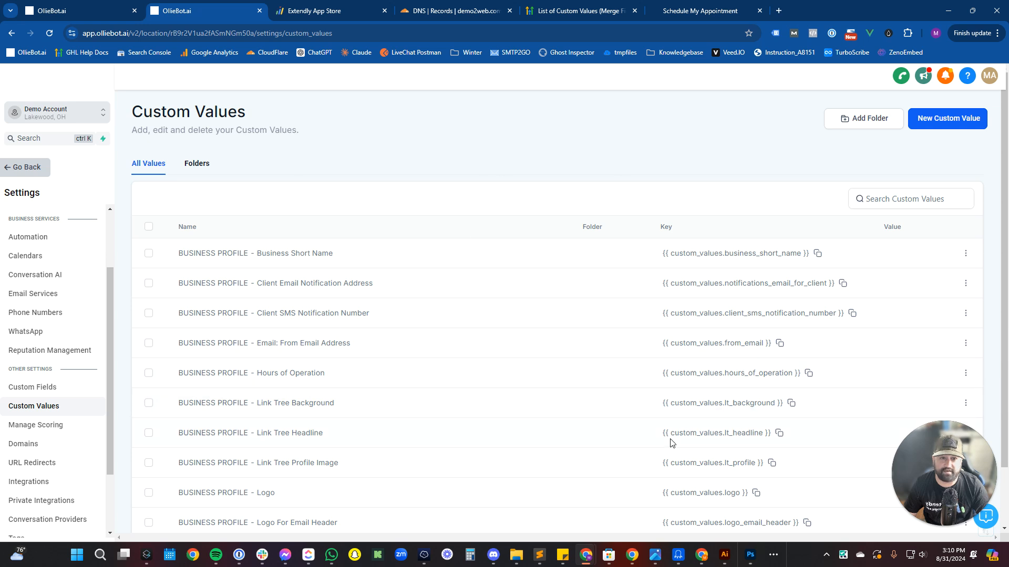
pyautogui.scroll(-2, 590, 297)
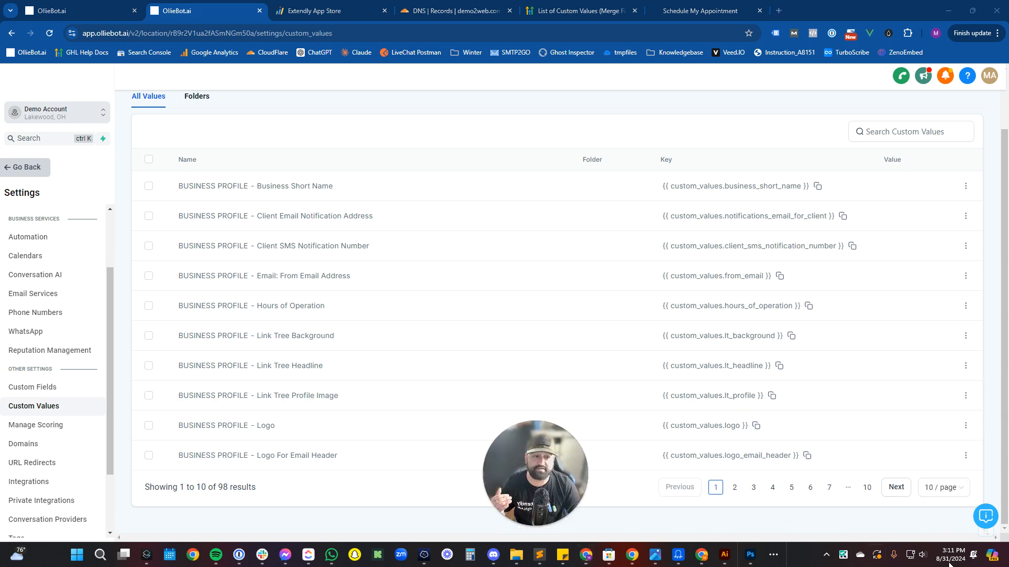
# Look over the Self Guided Onboarding checklist in the support panel, then close it.
pyautogui.click(984, 520)
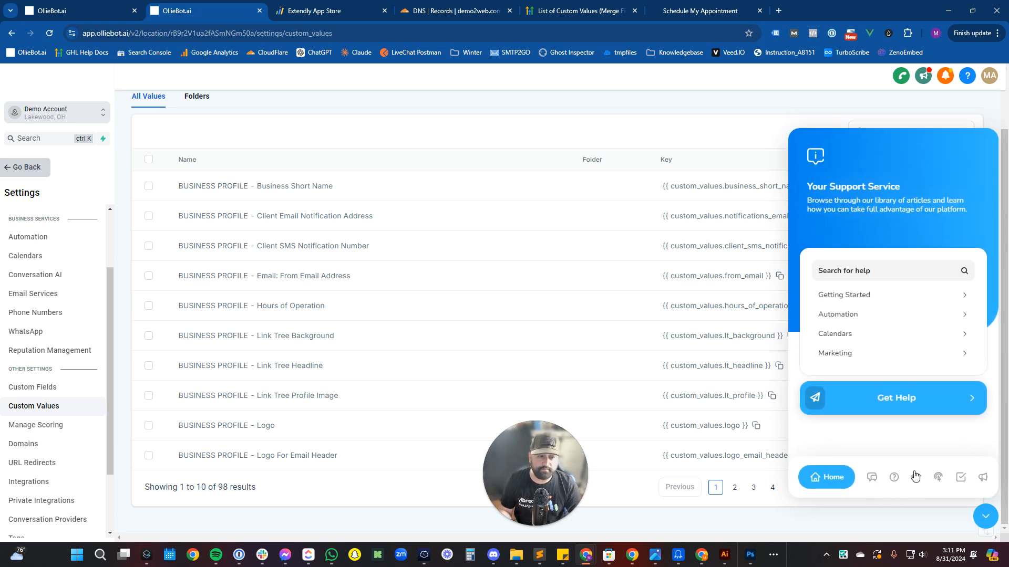
pyautogui.click(961, 483)
pyautogui.scroll(-5, 893, 360)
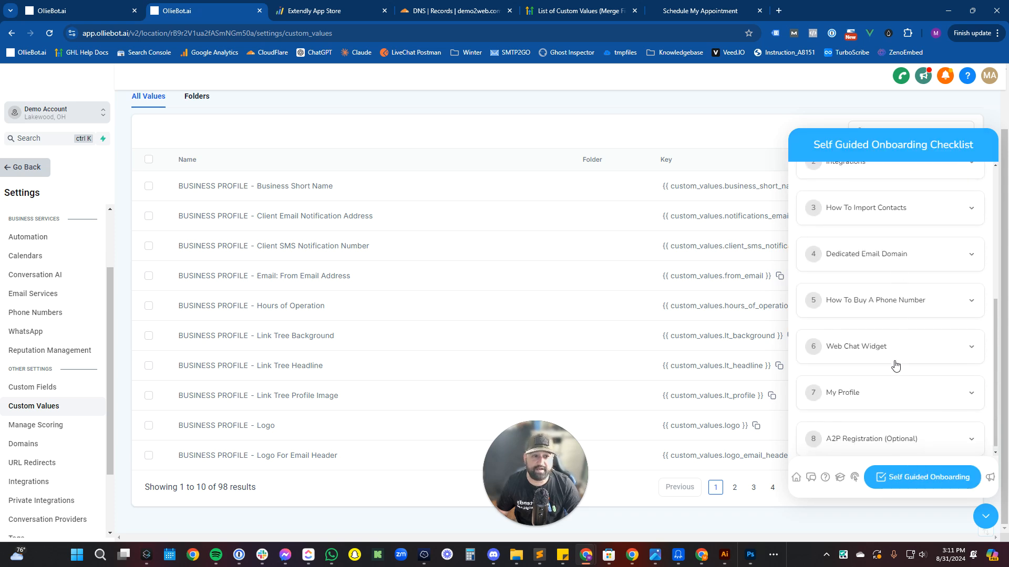
pyautogui.scroll(5, 888, 368)
pyautogui.scroll(-5, 876, 379)
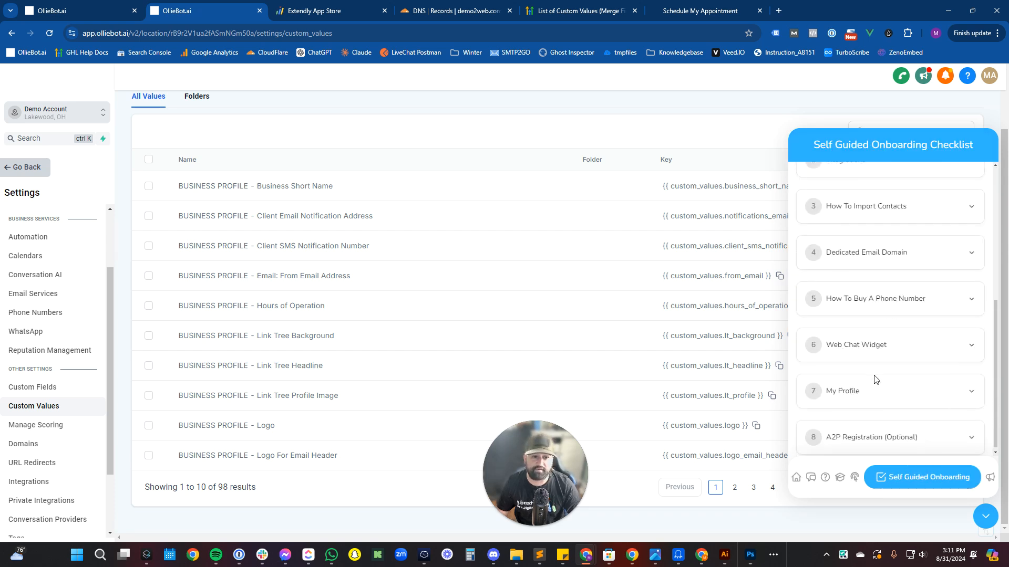
pyautogui.click(980, 514)
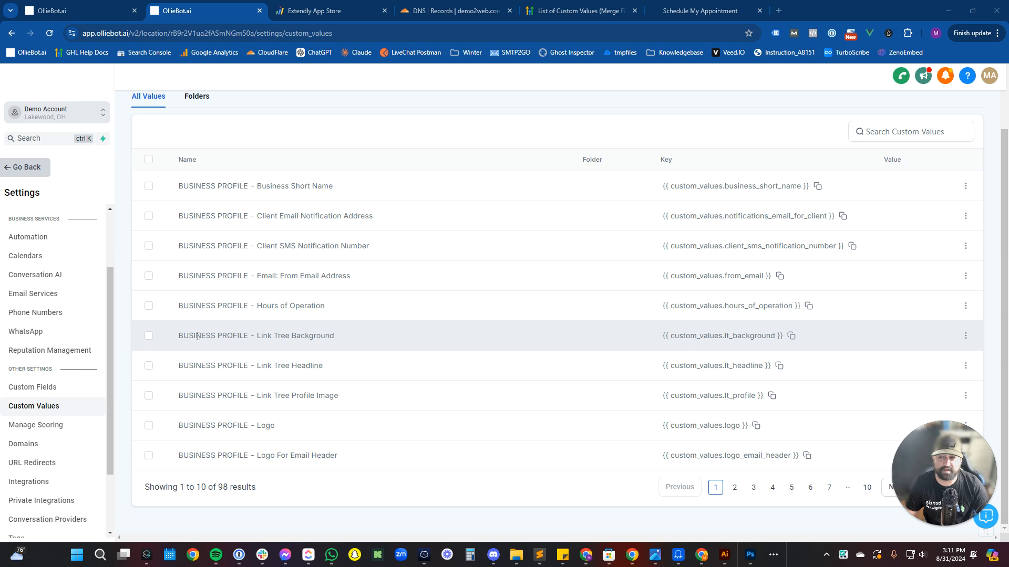
# Leave Settings and go to the Onboarding Setup page.
pyautogui.click(36, 168)
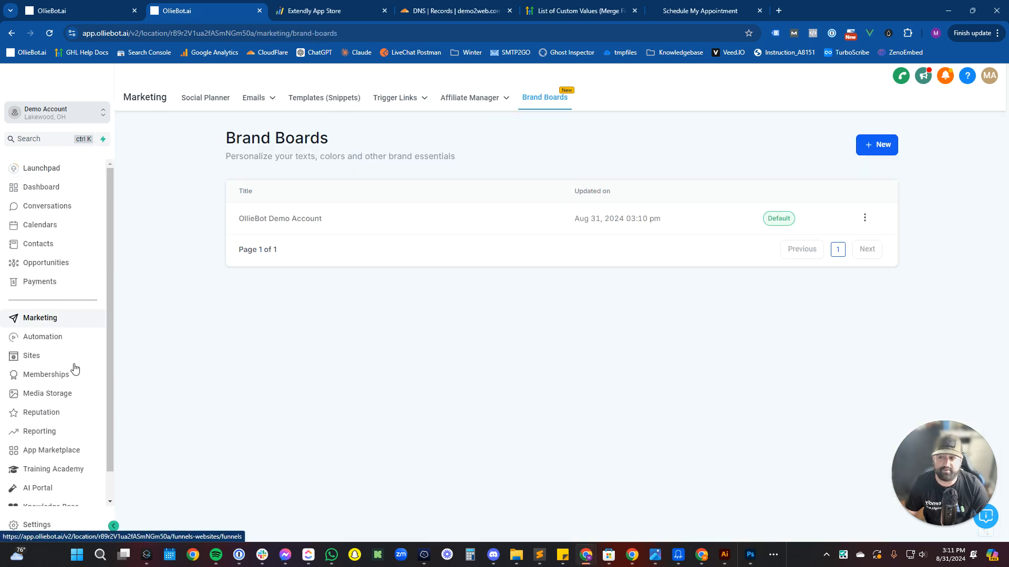
pyautogui.scroll(-1, 77, 426)
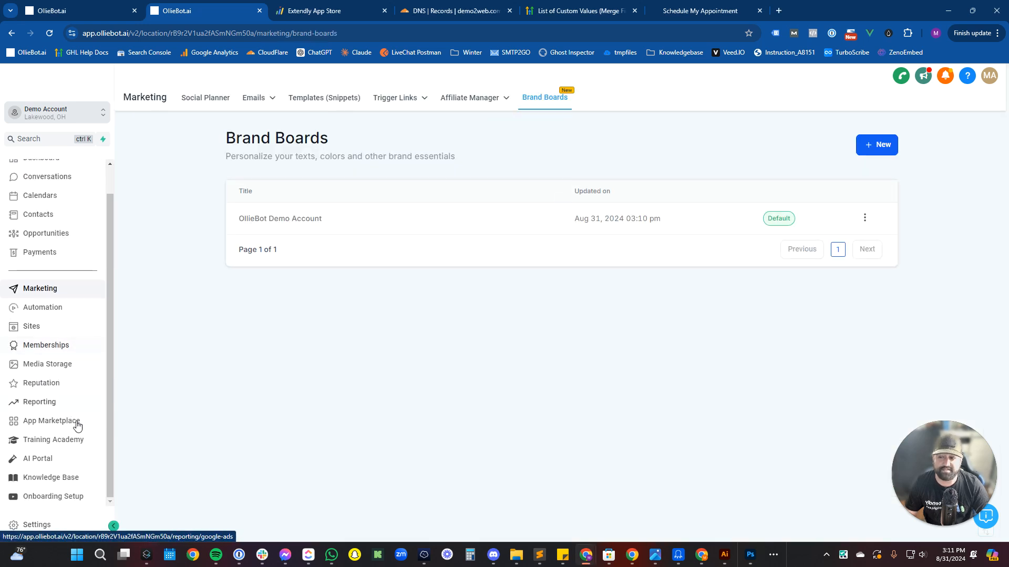
pyautogui.click(79, 496)
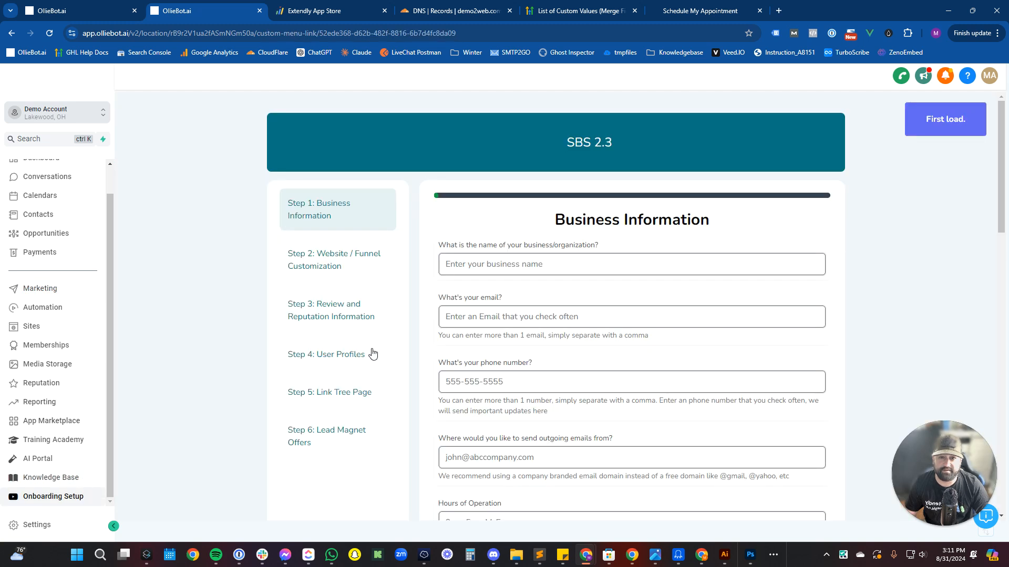
# Enter business name 'Demo Account' plus the contact email and phone number.
pyautogui.scroll(-3, 624, 254)
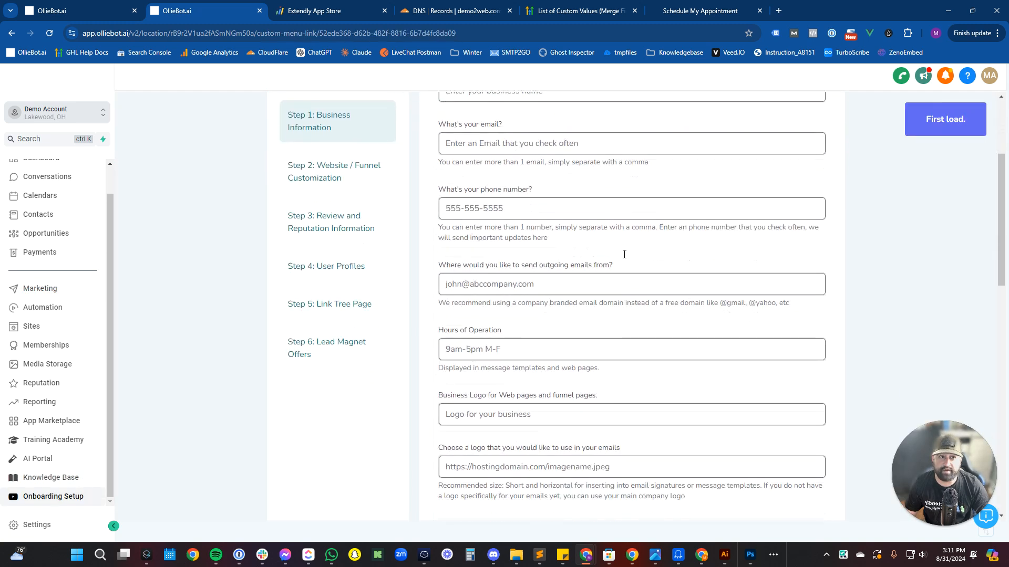
pyautogui.scroll(3, 623, 254)
pyautogui.scroll(-2, 582, 281)
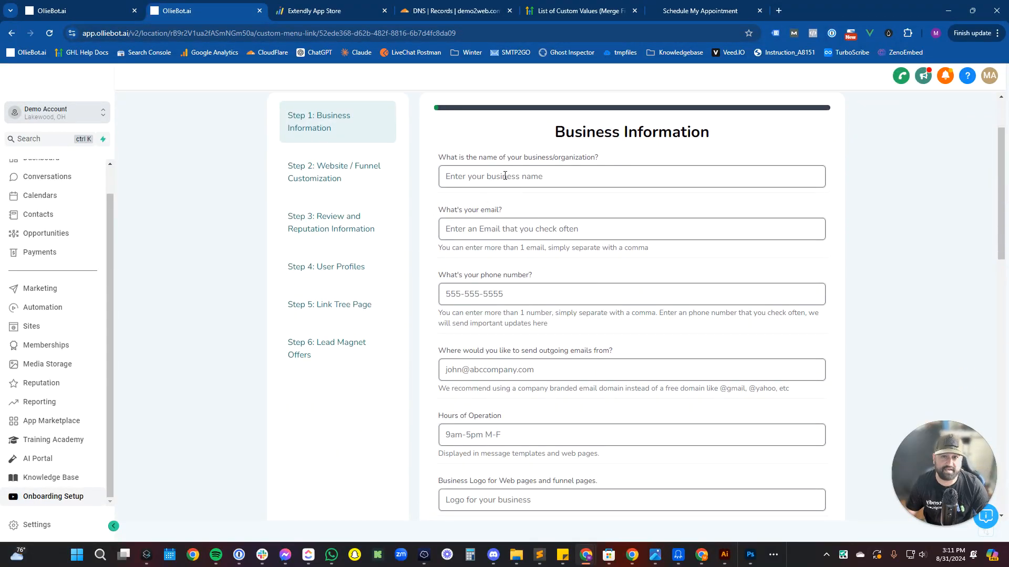
pyautogui.click(504, 176)
pyautogui.write('Demo Account')
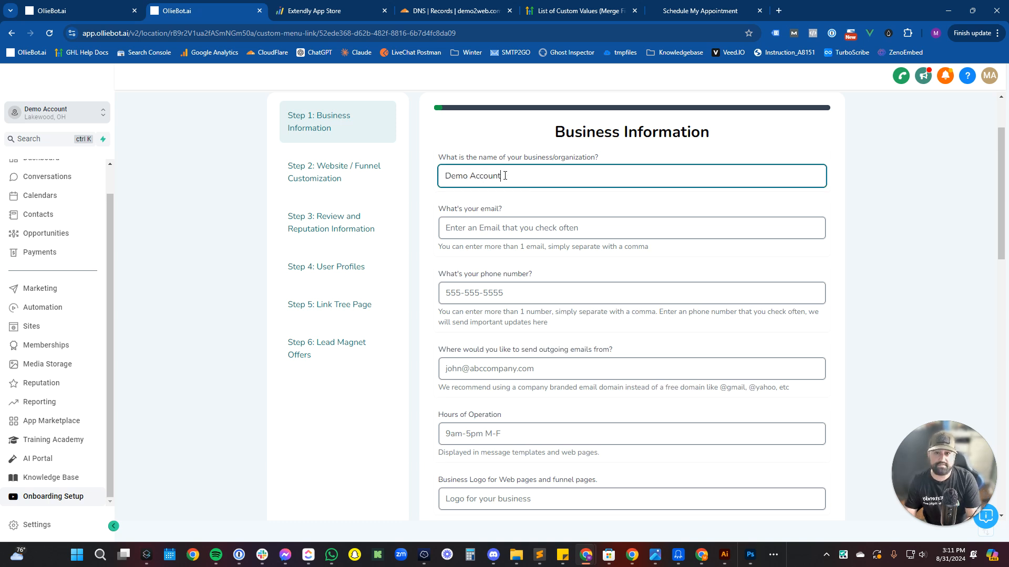
pyautogui.press('Tab')
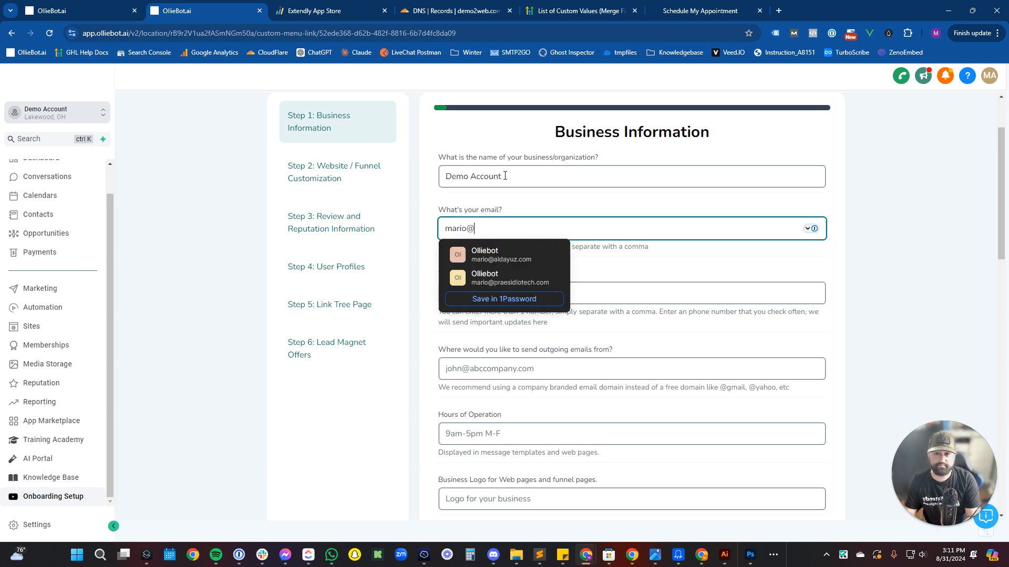
pyautogui.press('Tab')
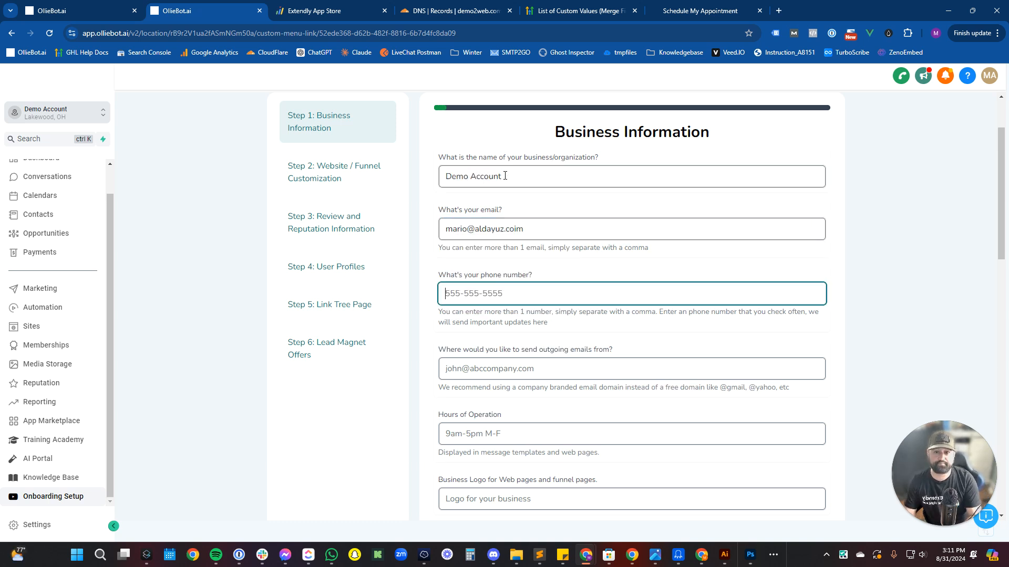
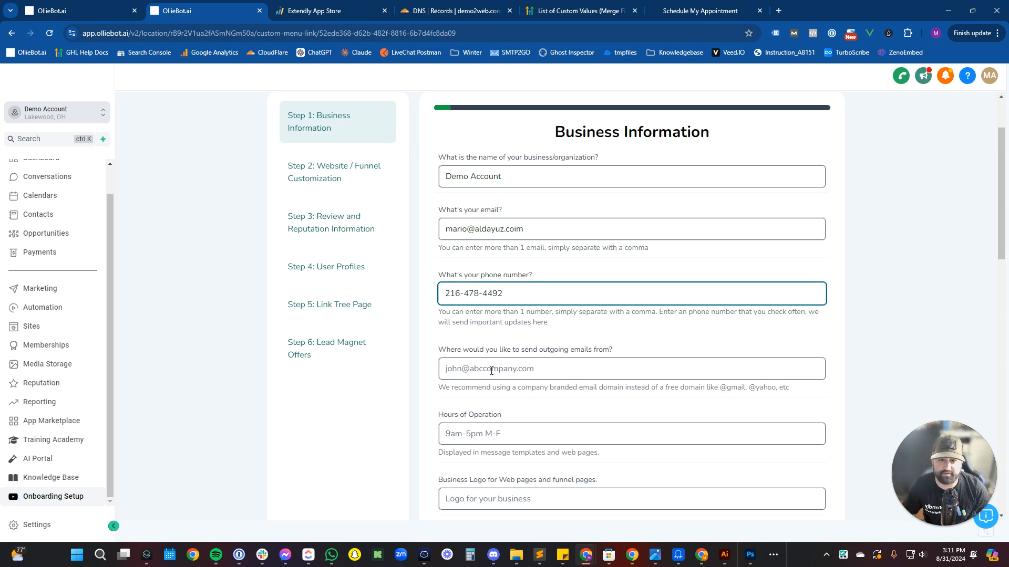
# Fill in the outgoing email address and hours of operation '9am - 5pm M-F'.
pyautogui.click(492, 370)
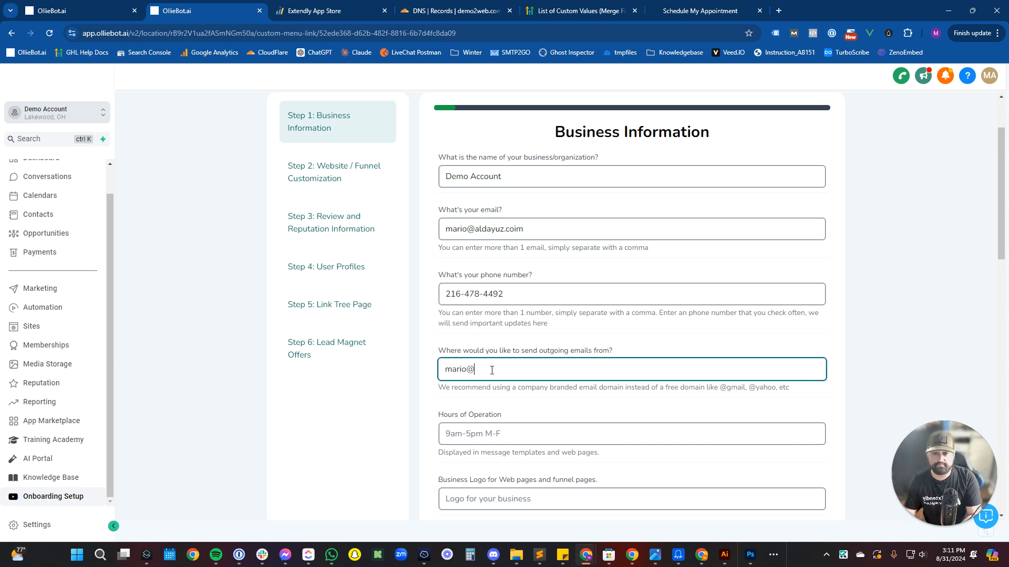
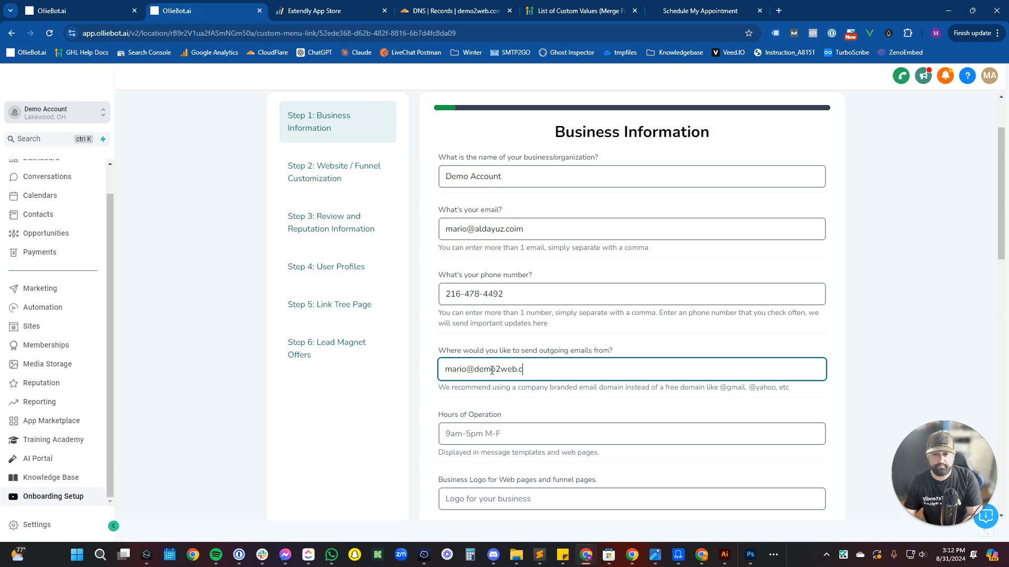
pyautogui.press('Tab')
pyautogui.write('9')
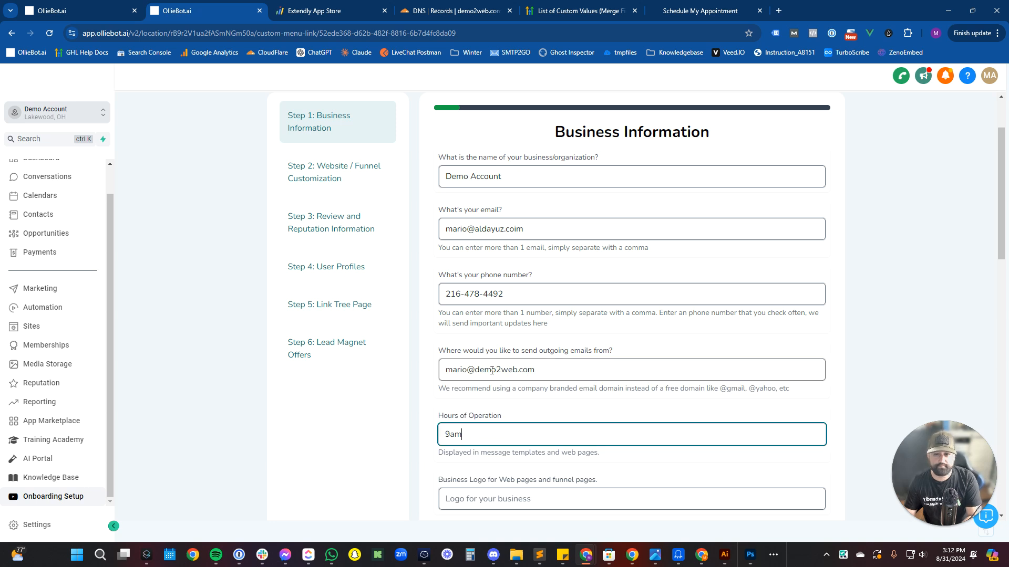
pyautogui.write('am - 5')
pyautogui.press('BackSpace')
pyautogui.write('5pm M-F')
pyautogui.press('Tab')
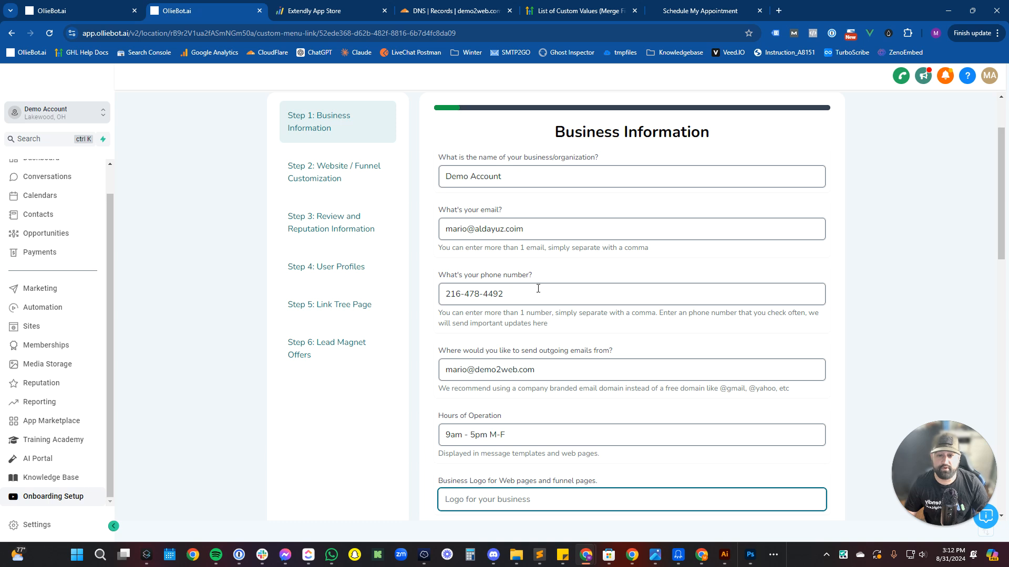
pyautogui.scroll(-3, 538, 288)
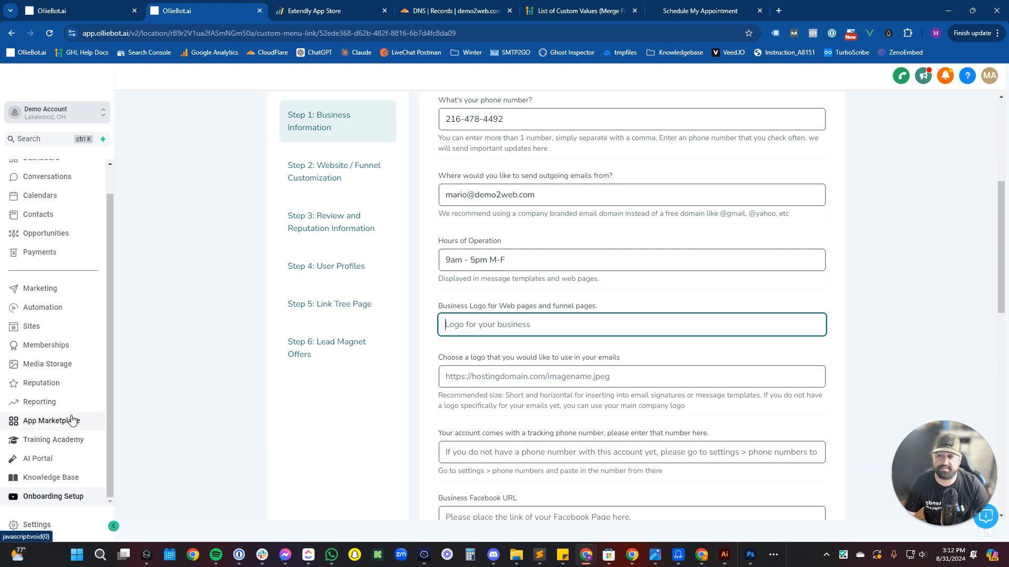
# Open Media Storage in a new tab and copy the uploaded logo image's link.
pyautogui.rightClick(63, 364)
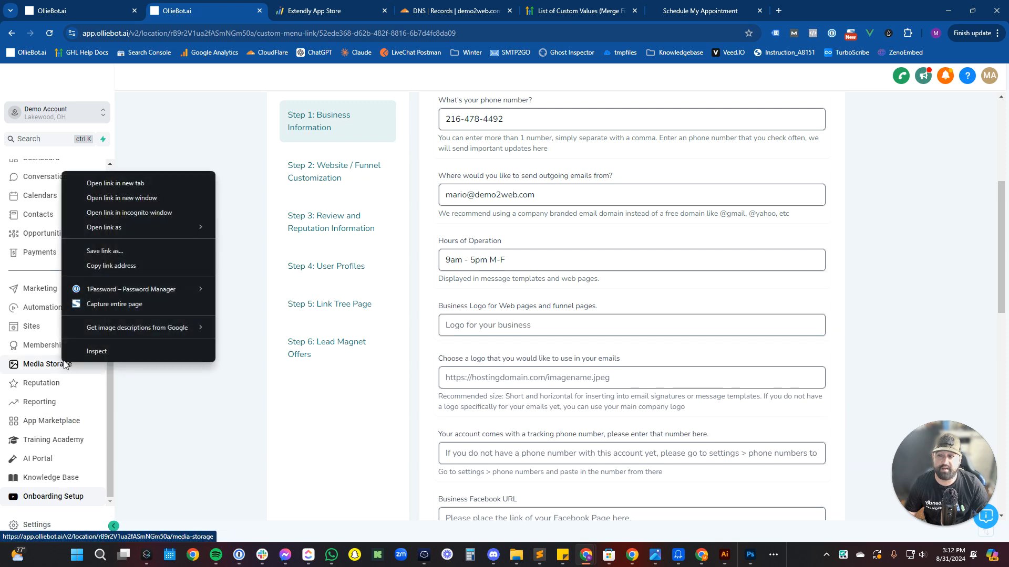
pyautogui.click(114, 183)
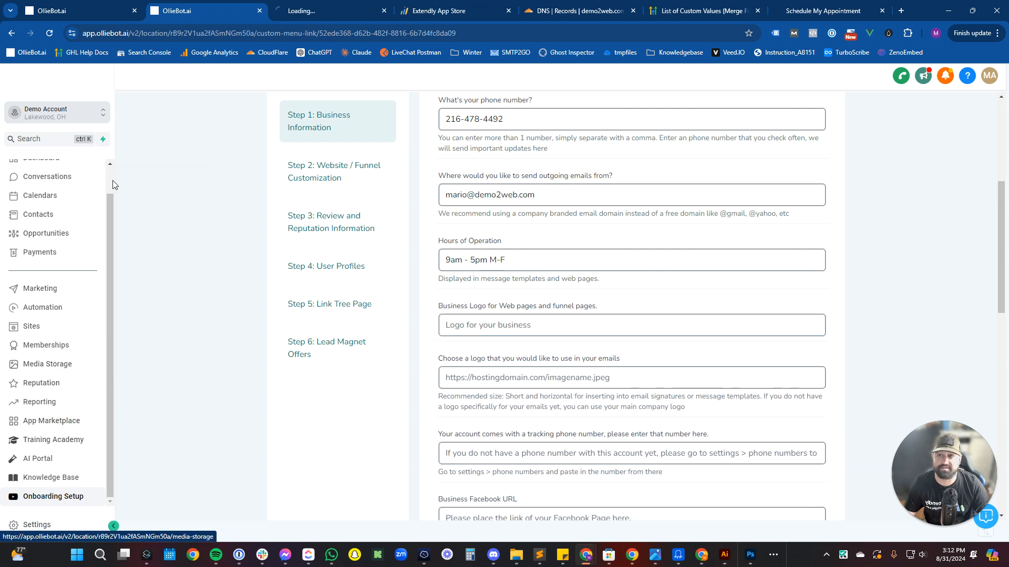
pyautogui.click(337, 5)
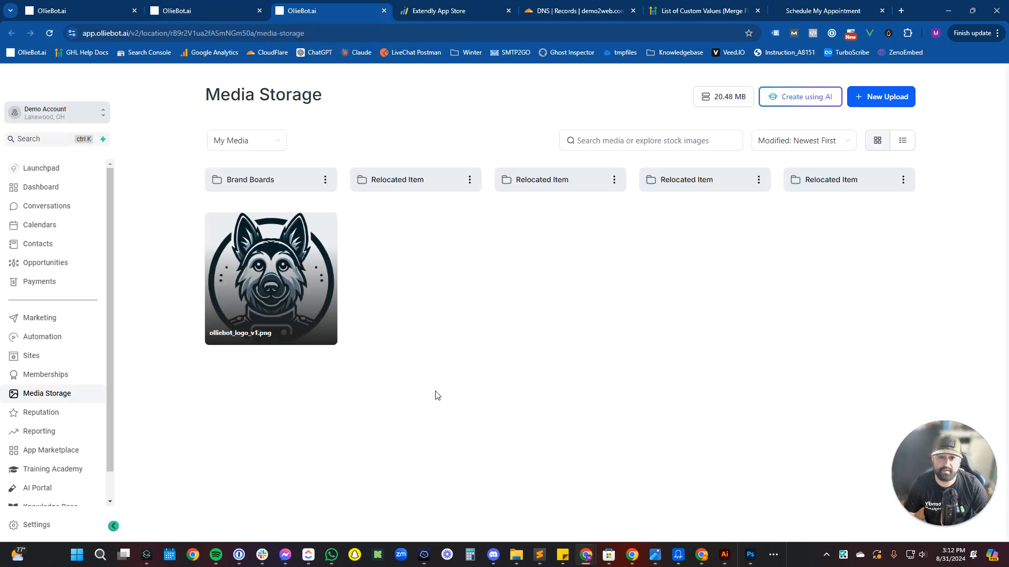
pyautogui.click(325, 226)
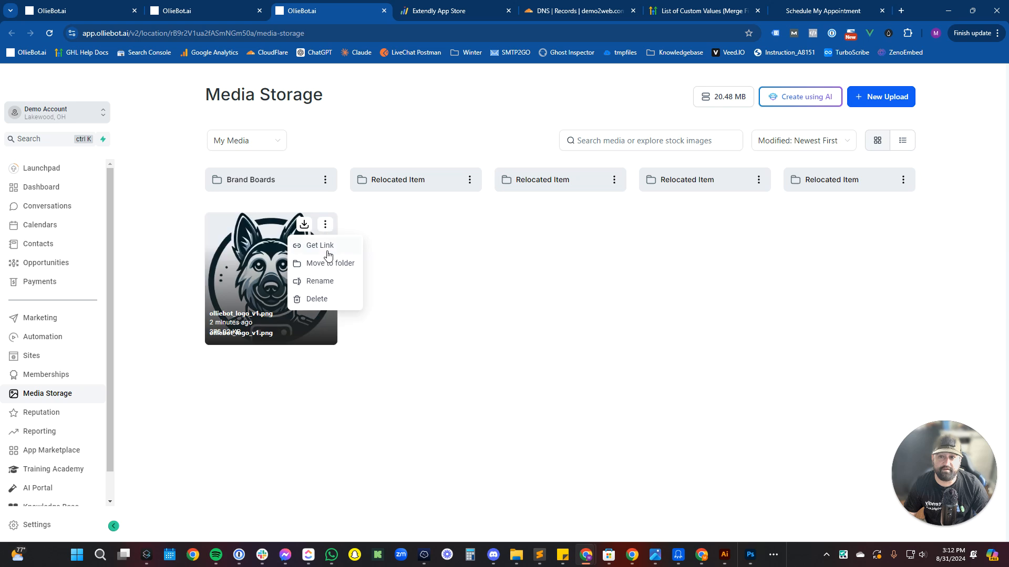
pyautogui.click(331, 251)
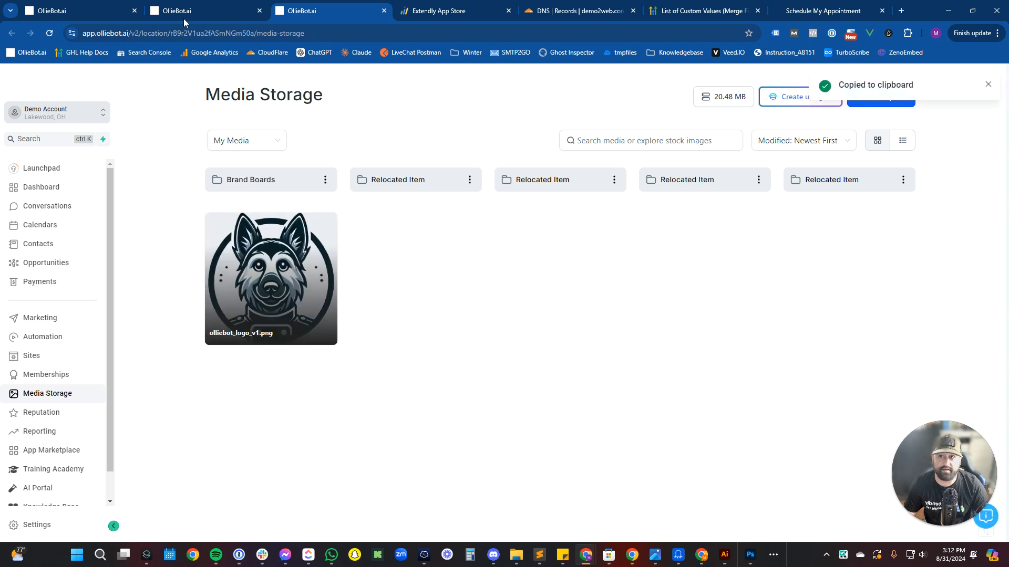
# Paste the logo link into both the Business Logo and email logo fields.
pyautogui.hotkey('ctrl', 'shift', 'Tab')
pyautogui.click(508, 370)
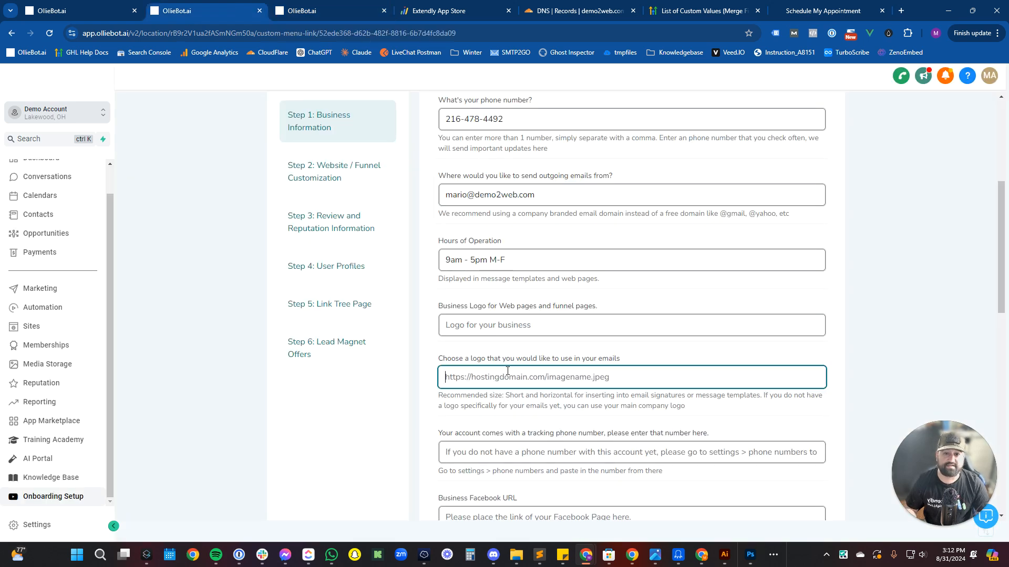
pyautogui.click(511, 335)
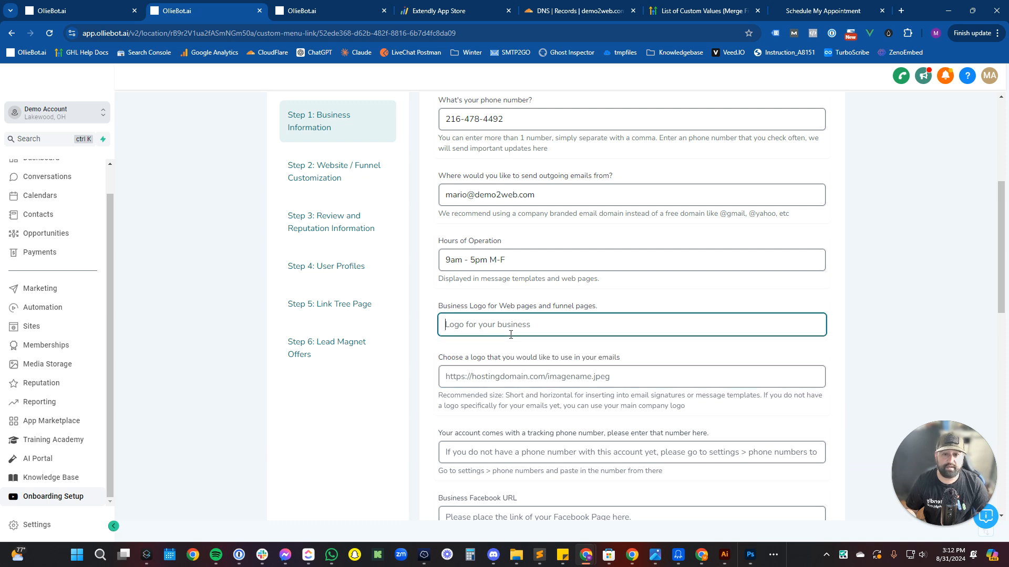
pyautogui.hotkey('ctrl', 'v')
pyautogui.click(508, 370)
pyautogui.hotkey('ctrl', 'v')
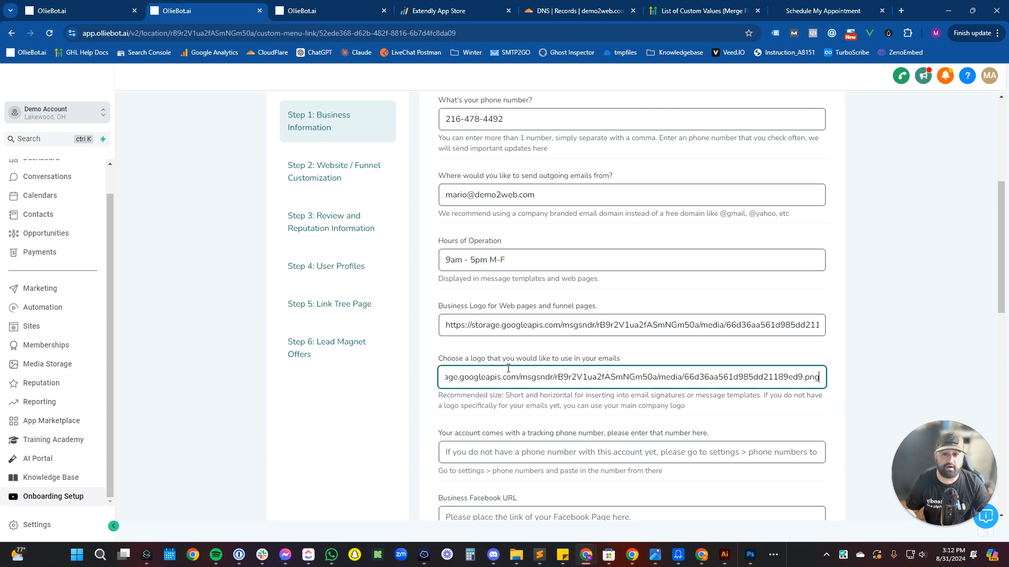
pyautogui.moveTo(509, 353); pyautogui.dragTo(507, 359)
pyautogui.click(514, 351)
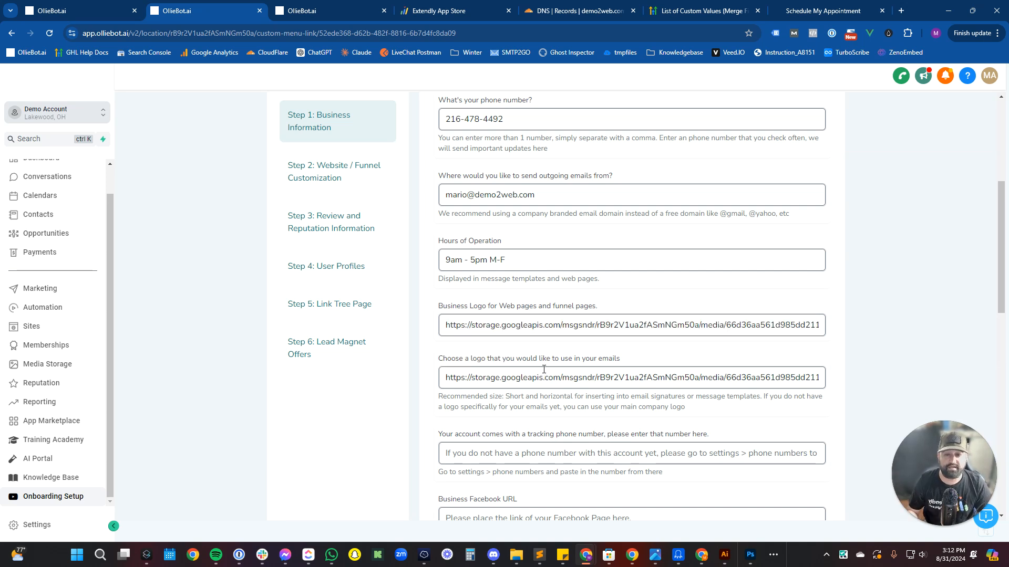
pyautogui.scroll(-2, 544, 369)
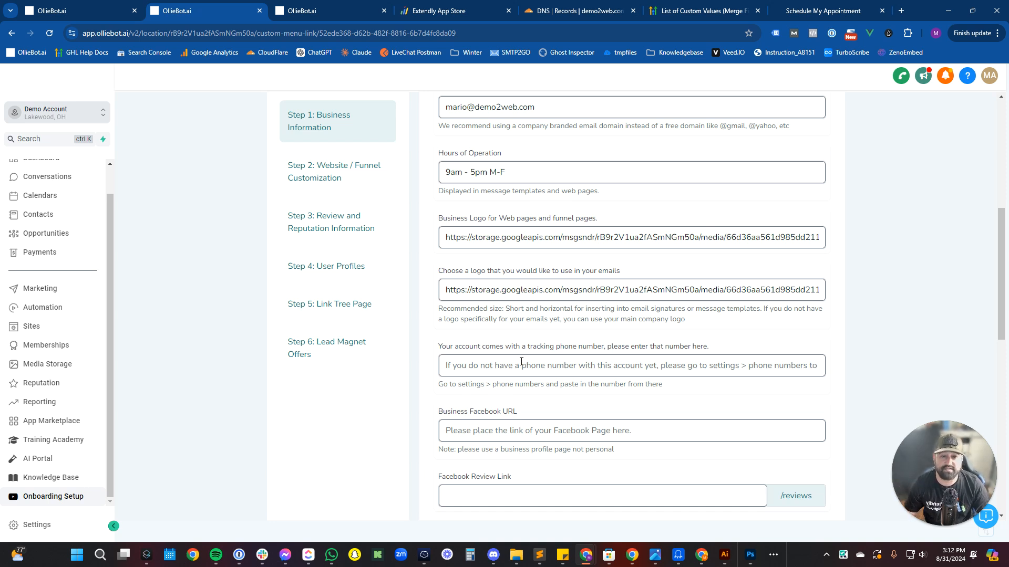
# Paste the tracking phone number from clipboard history and enter the Business Facebook URL.
pyautogui.click(521, 362)
pyautogui.hotkey('ctrl', '`')
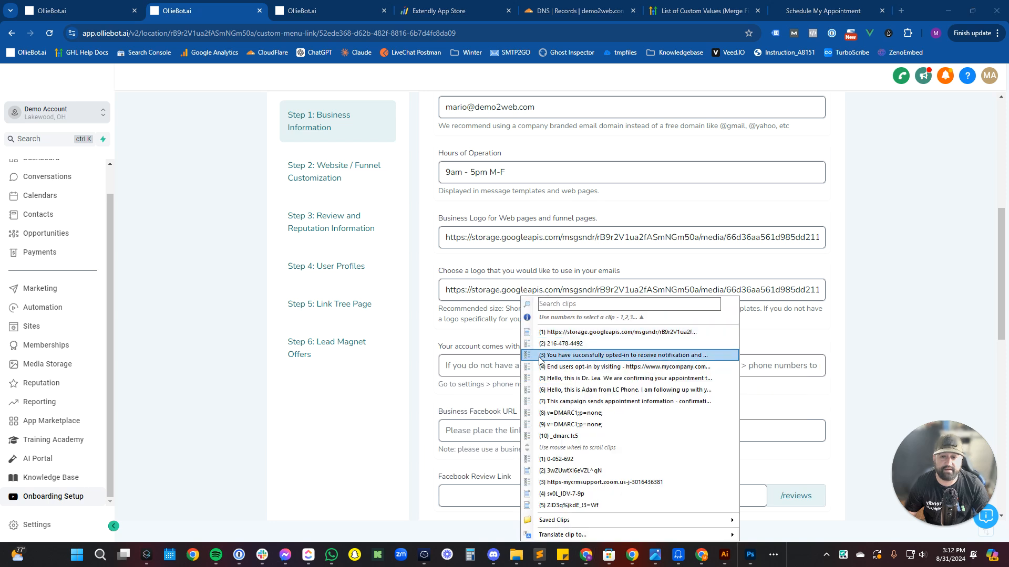
pyautogui.doubleClick(566, 344)
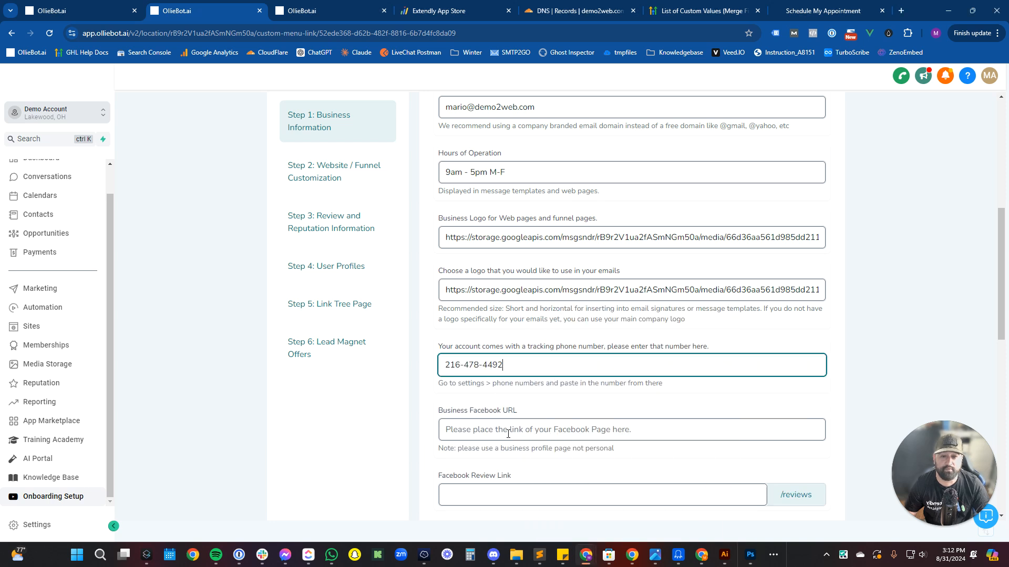
pyautogui.click(508, 434)
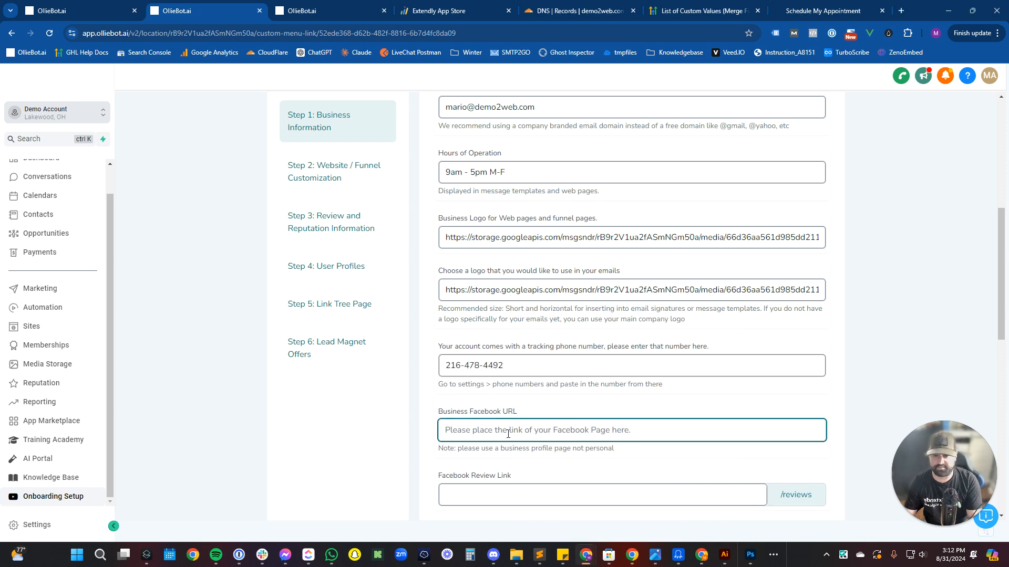
pyautogui.write('https://')
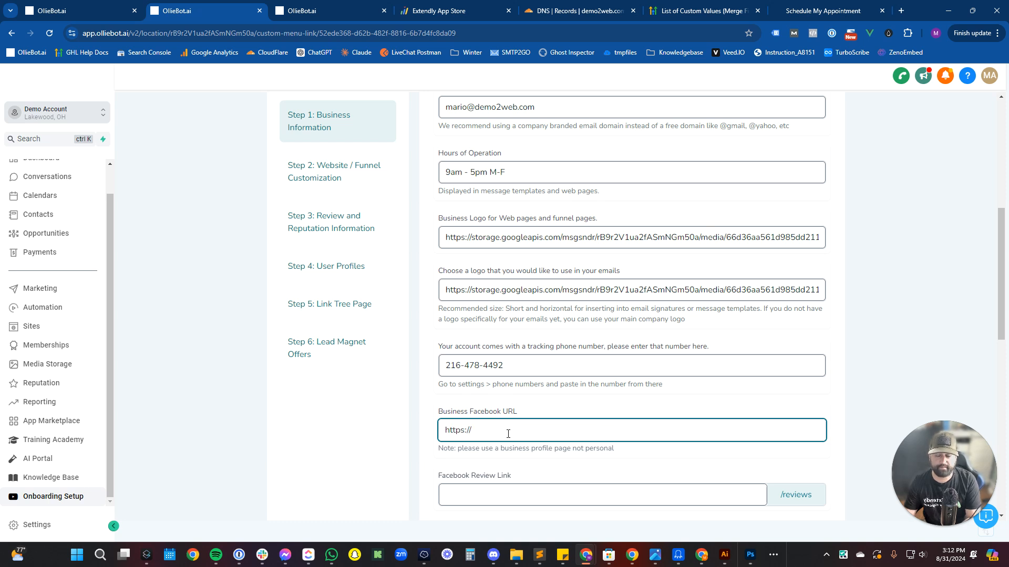
pyautogui.write('facebook.com/maldayuz')
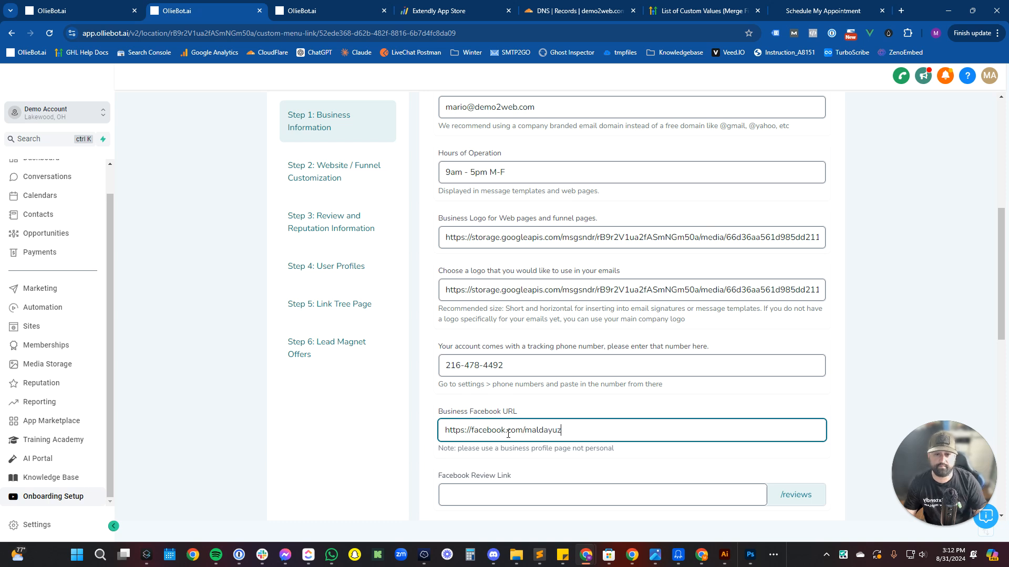
pyautogui.press('Tab')
pyautogui.scroll(-3, 508, 435)
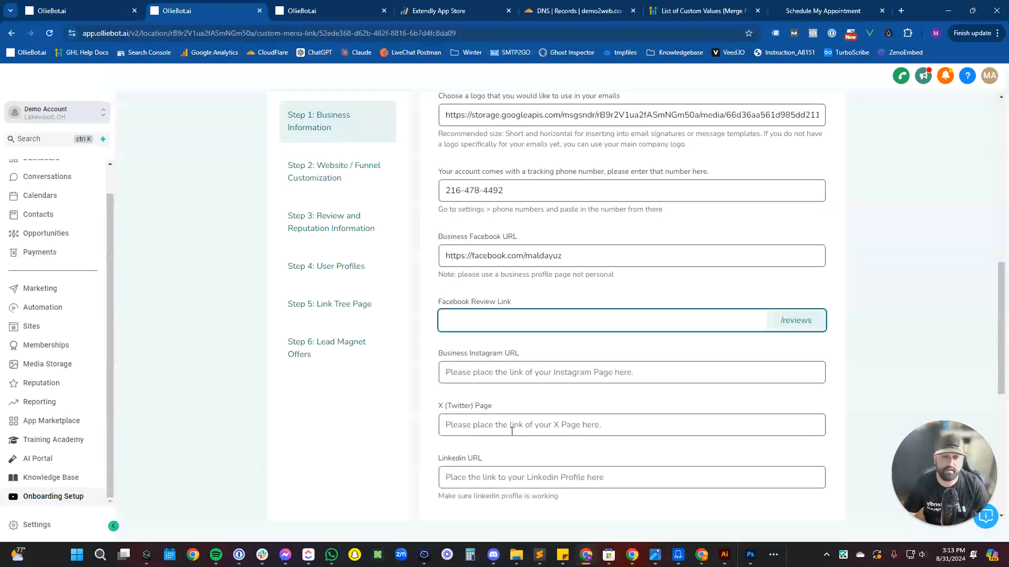
# Copy the Facebook page URL into the Facebook Review Link field.
pyautogui.click(778, 323)
pyautogui.click(724, 319)
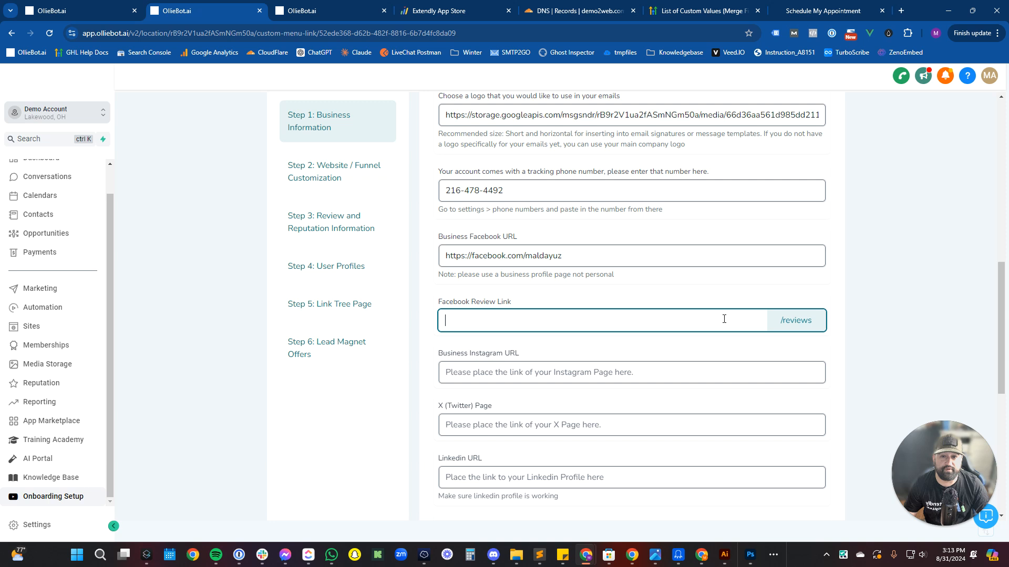
pyautogui.click(567, 263)
pyautogui.hotkey('ctrl', 'a')
pyautogui.hotkey('ctrl', 'c')
pyautogui.click(568, 314)
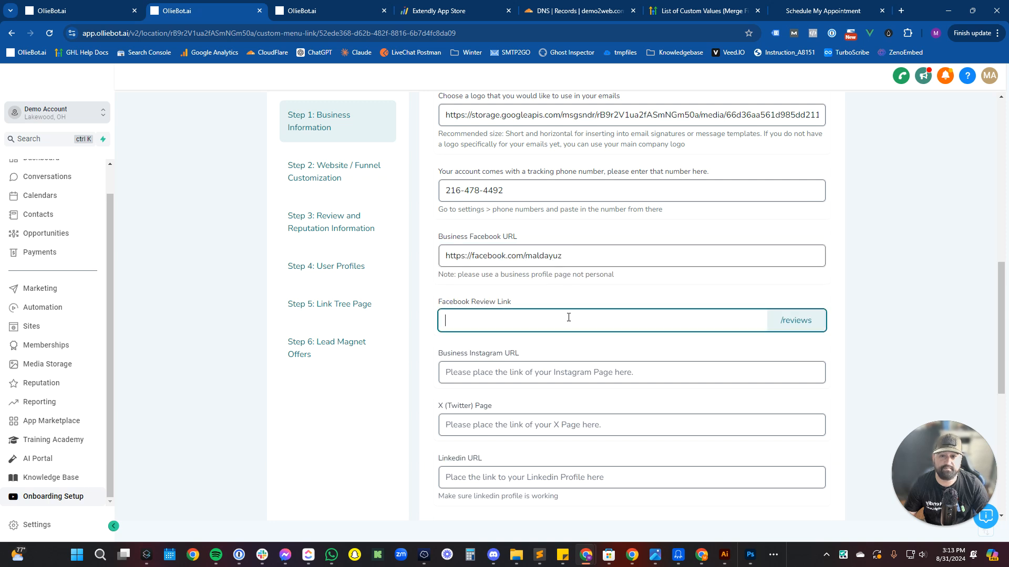
pyautogui.hotkey('ctrl', 'v')
# Enter the business's Instagram profile URL in Business Instagram URL.
pyautogui.click(565, 370)
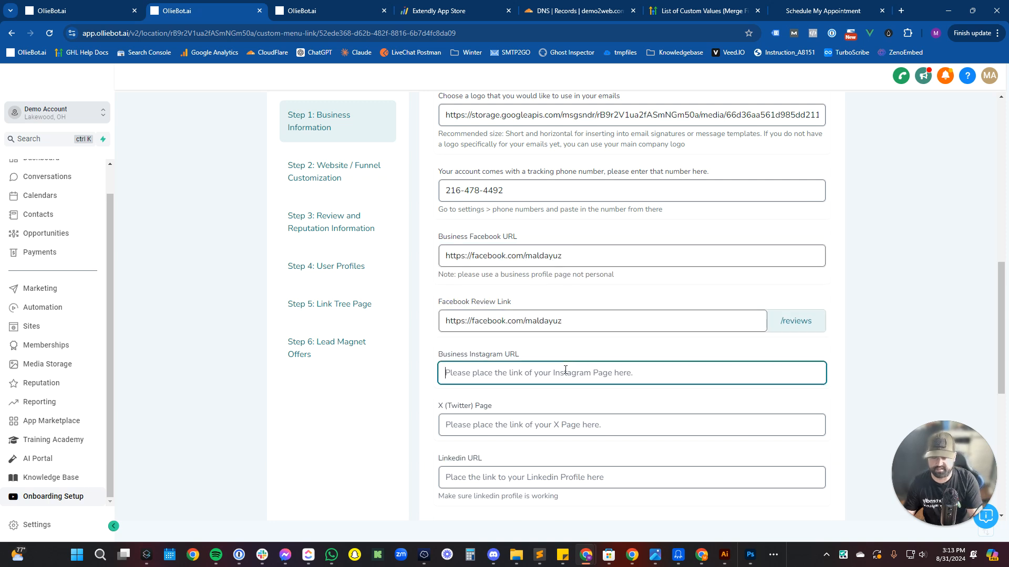
pyautogui.write('https://')
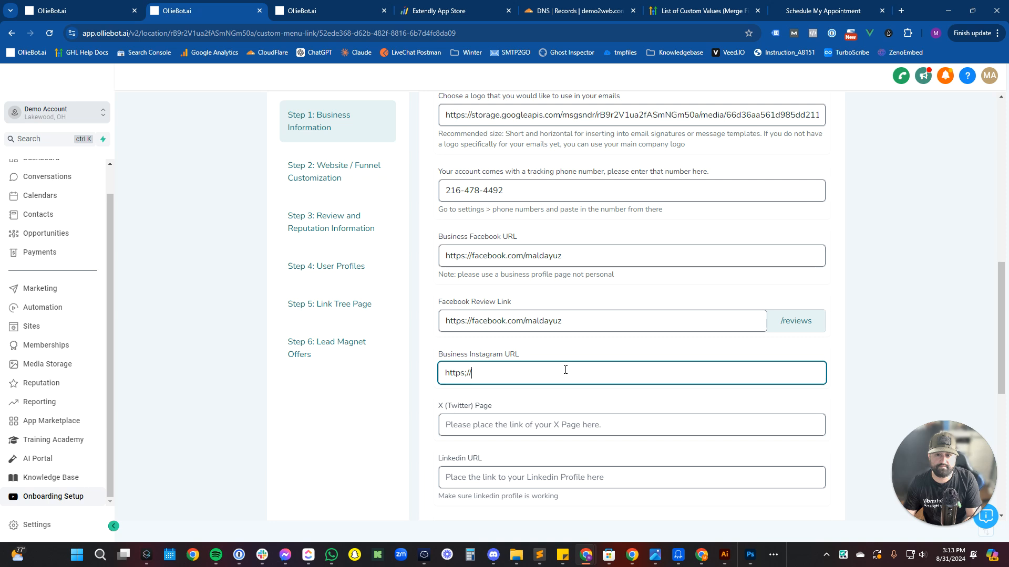
pyautogui.press('BackSpace')
pyautogui.write('/instagram.c')
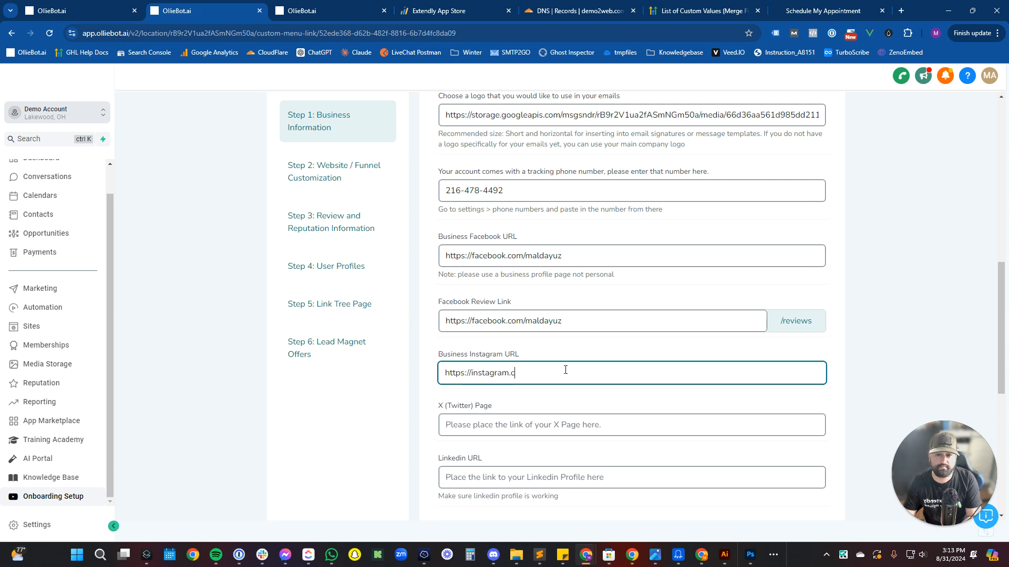
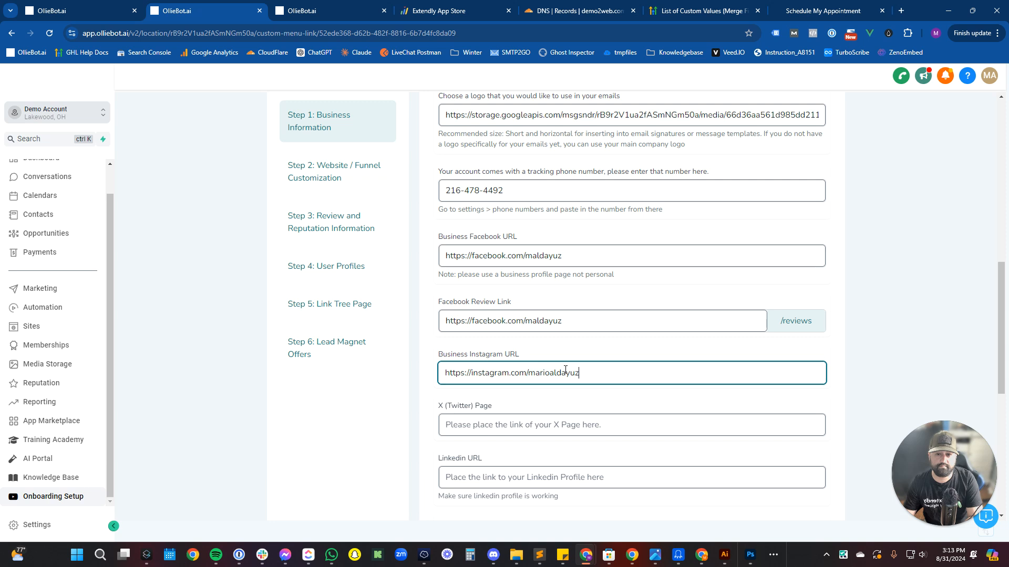
pyautogui.press('Tab')
pyautogui.scroll(-3, 594, 322)
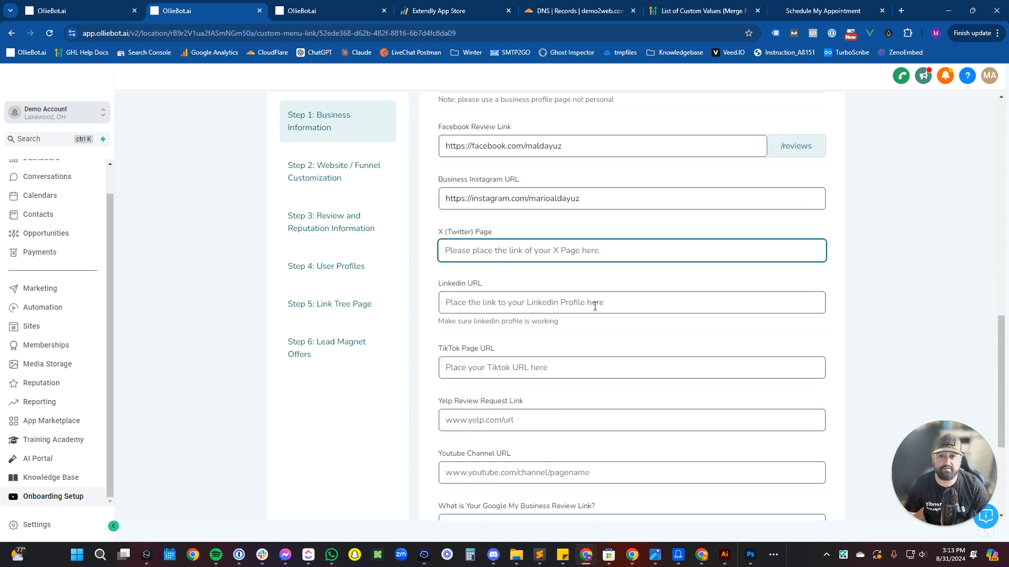
pyautogui.scroll(-3, 561, 331)
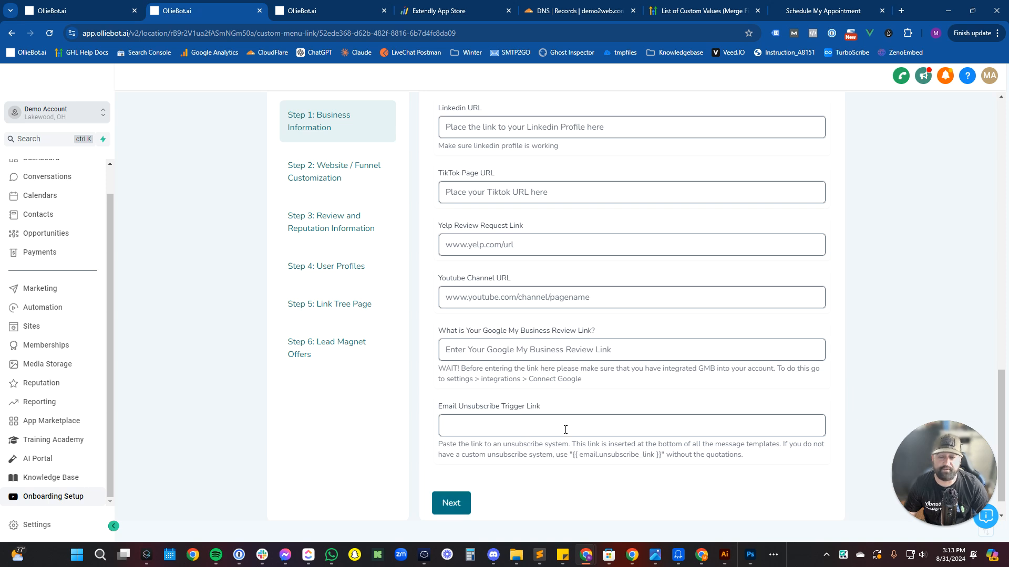
pyautogui.moveTo(661, 456); pyautogui.dragTo(575, 468)
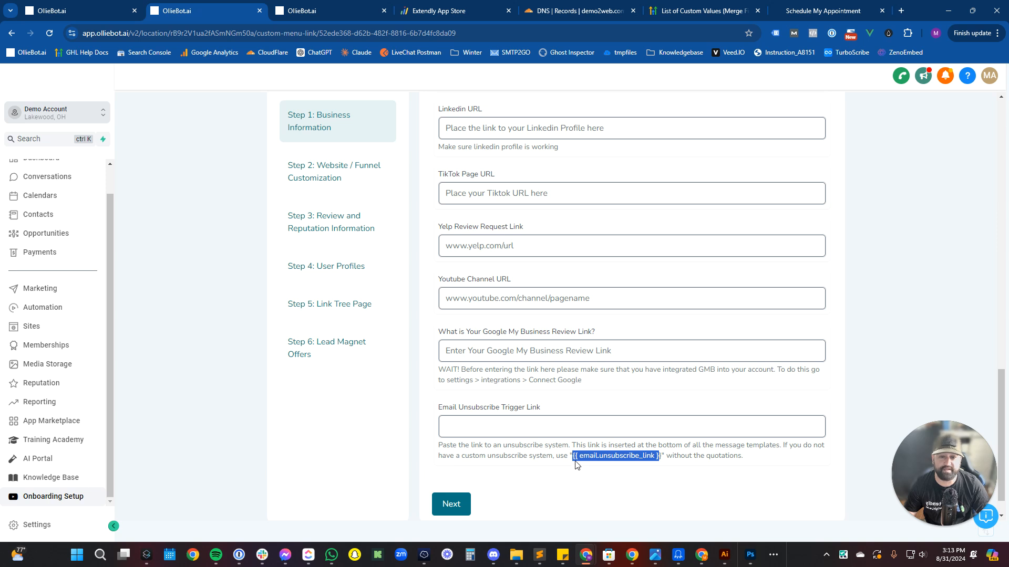
pyautogui.click(650, 417)
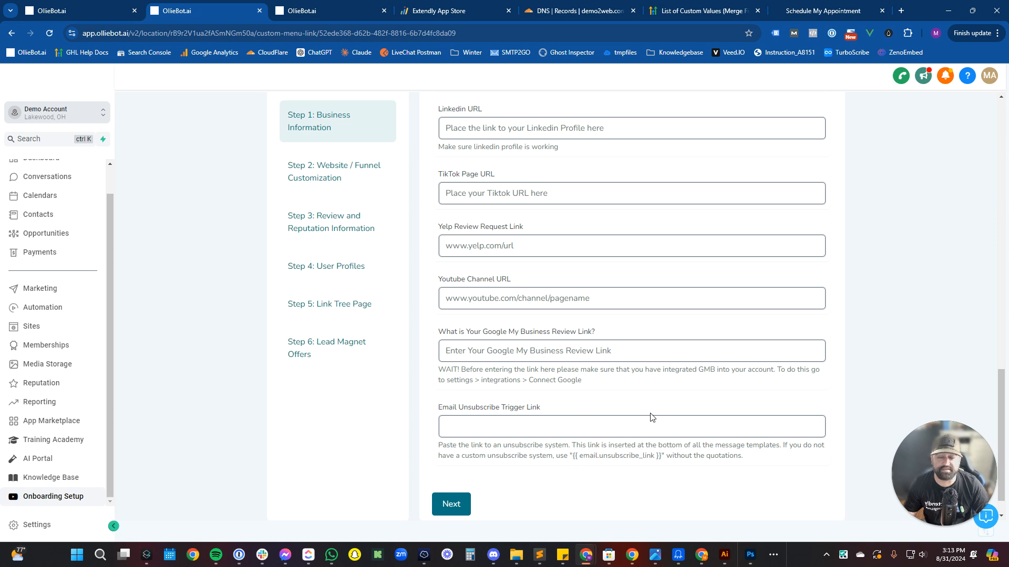
pyautogui.click(247, 326)
# Open Marketing in a separate browser tab and show its Trigger Links list.
pyautogui.rightClick(32, 288)
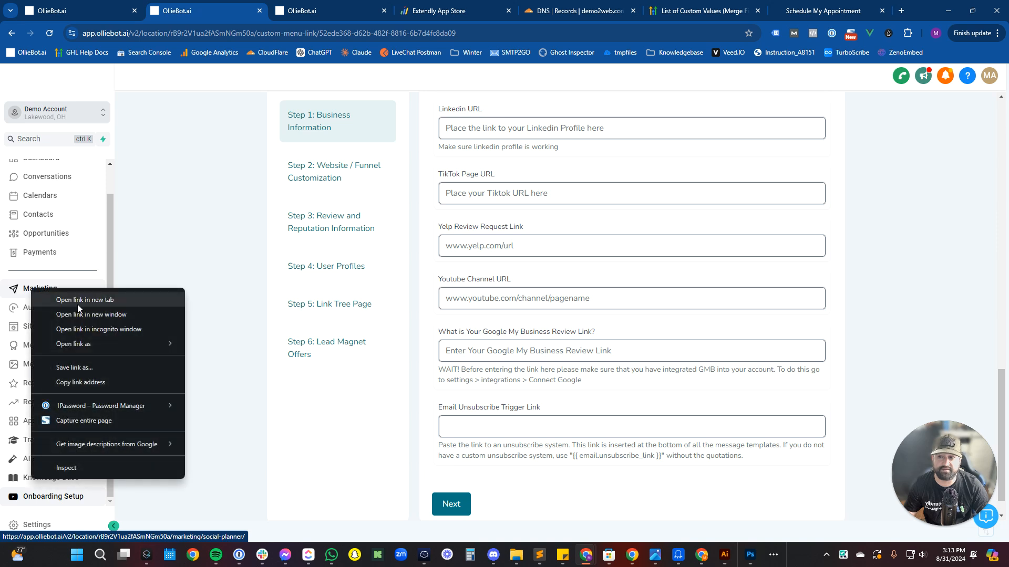
pyautogui.click(77, 299)
pyautogui.click(399, 11)
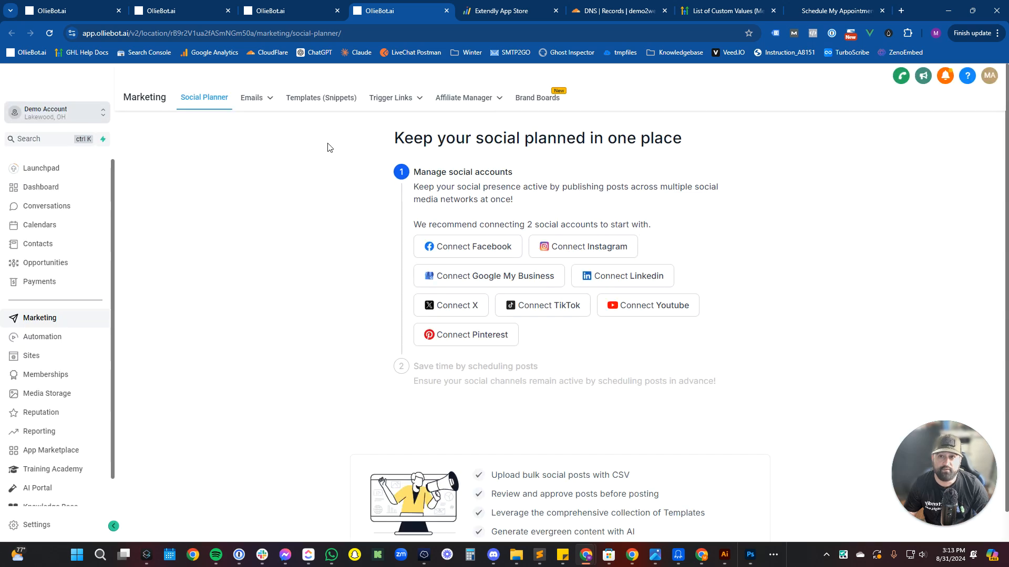
pyautogui.moveTo(391, 99)
pyautogui.click(389, 117)
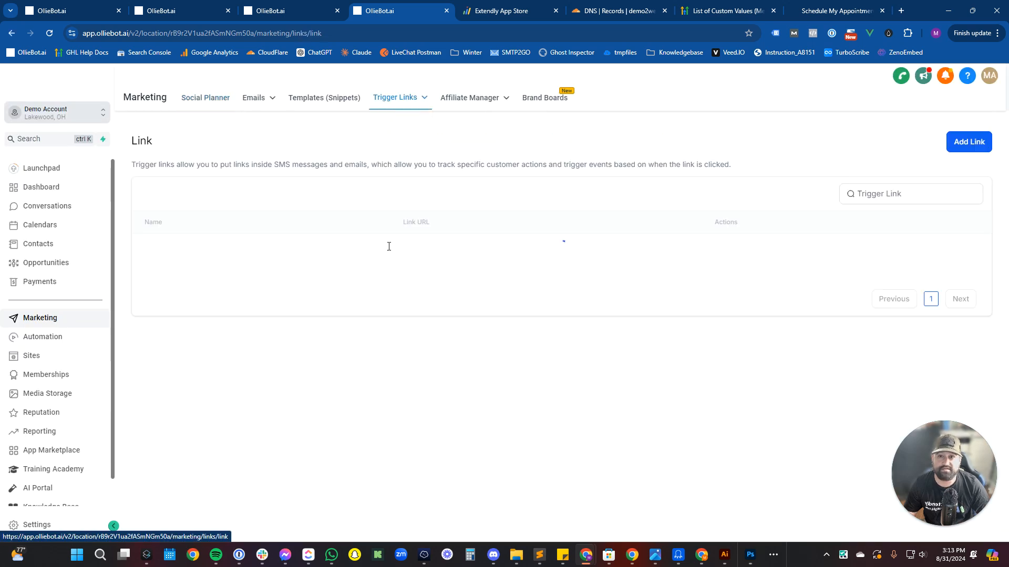
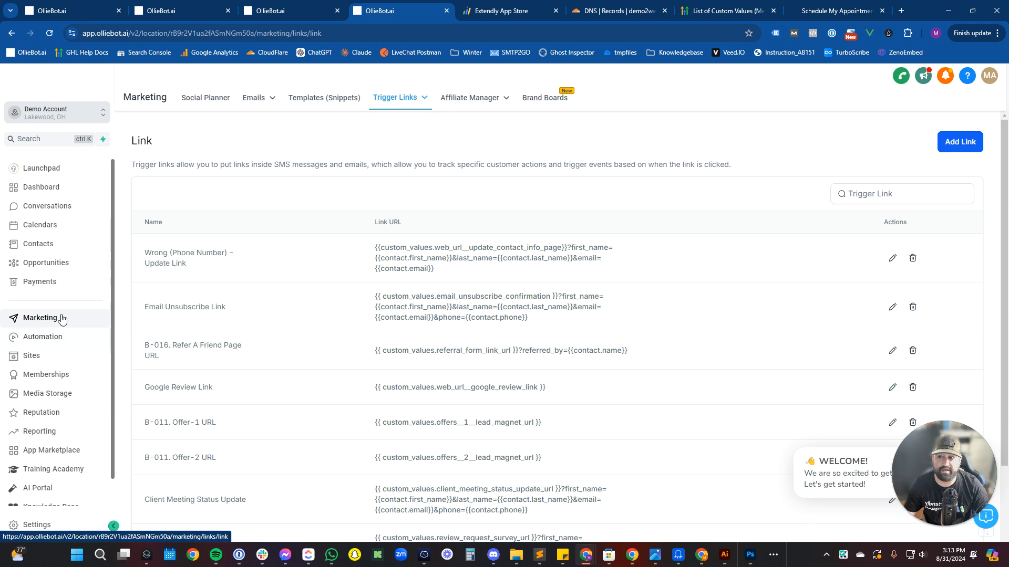
# Start a new conversation and add the typed phone number as a new contact.
pyautogui.click(74, 210)
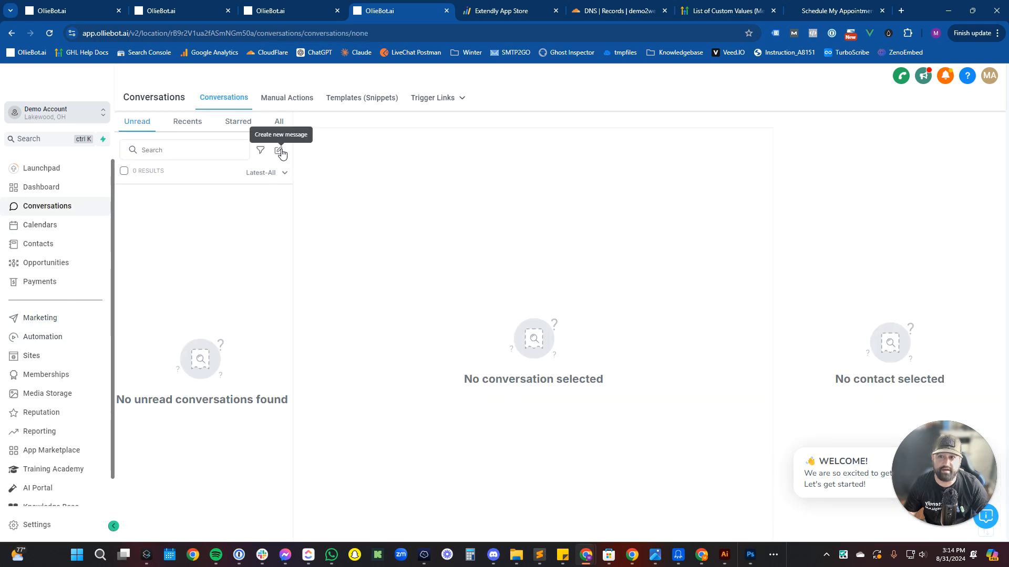
pyautogui.click(279, 150)
pyautogui.click(462, 325)
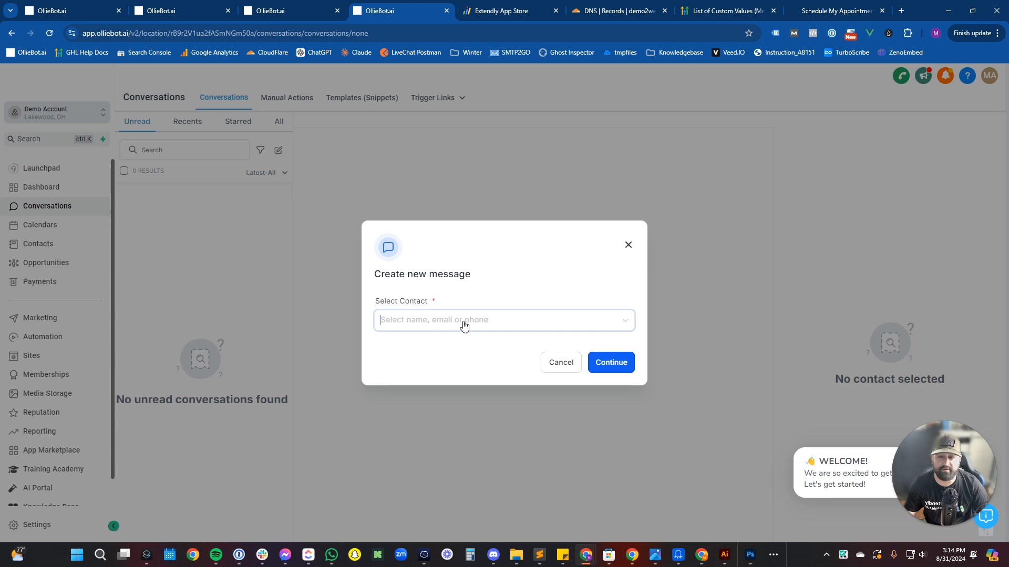
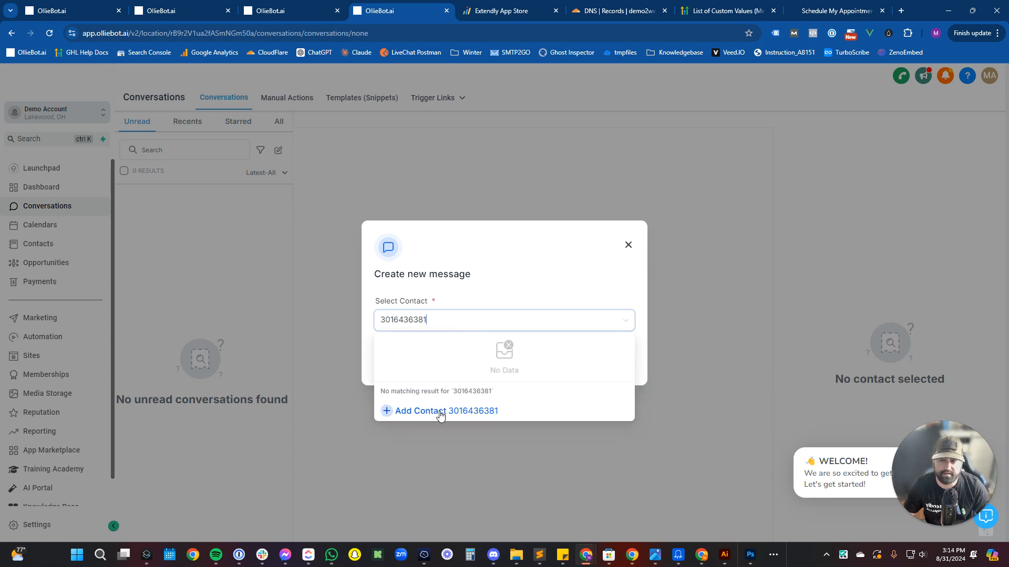
pyautogui.click(440, 415)
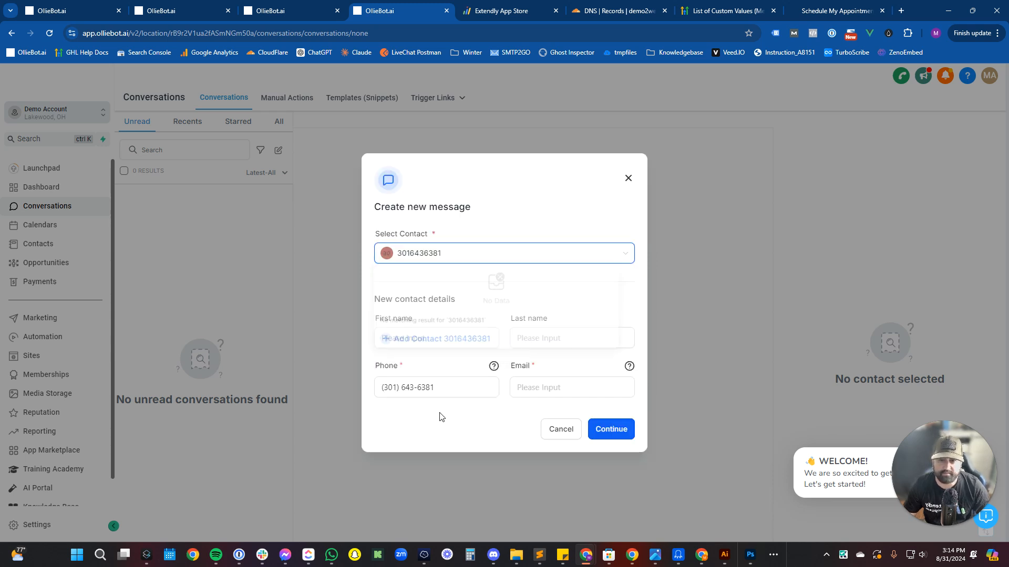
# Fill in the contact's first name, last name and email, then create the conversation.
pyautogui.click(434, 342)
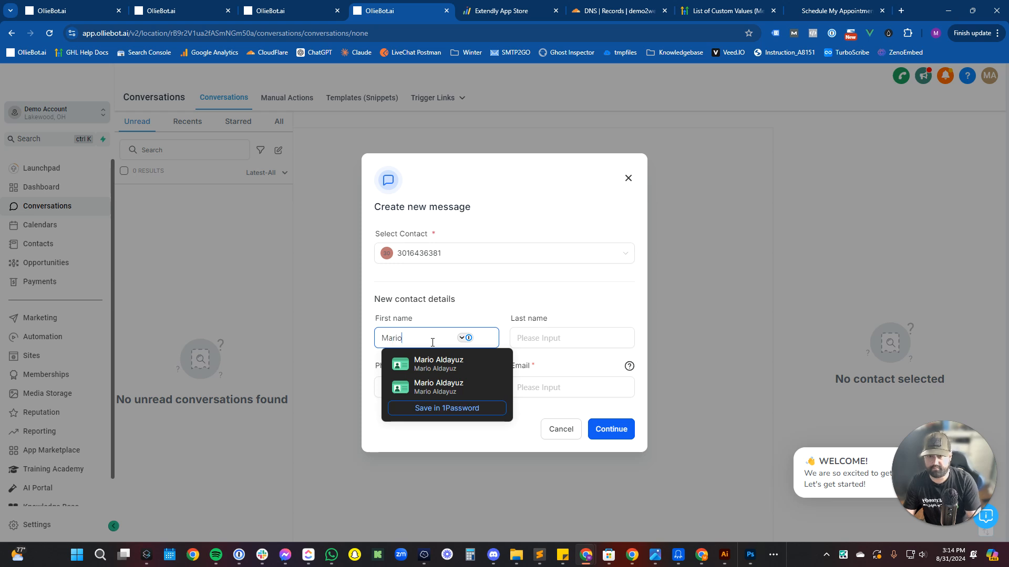
pyautogui.press('Tab')
pyautogui.press('Tab')
pyautogui.press('Tab')
pyautogui.press('Tab')
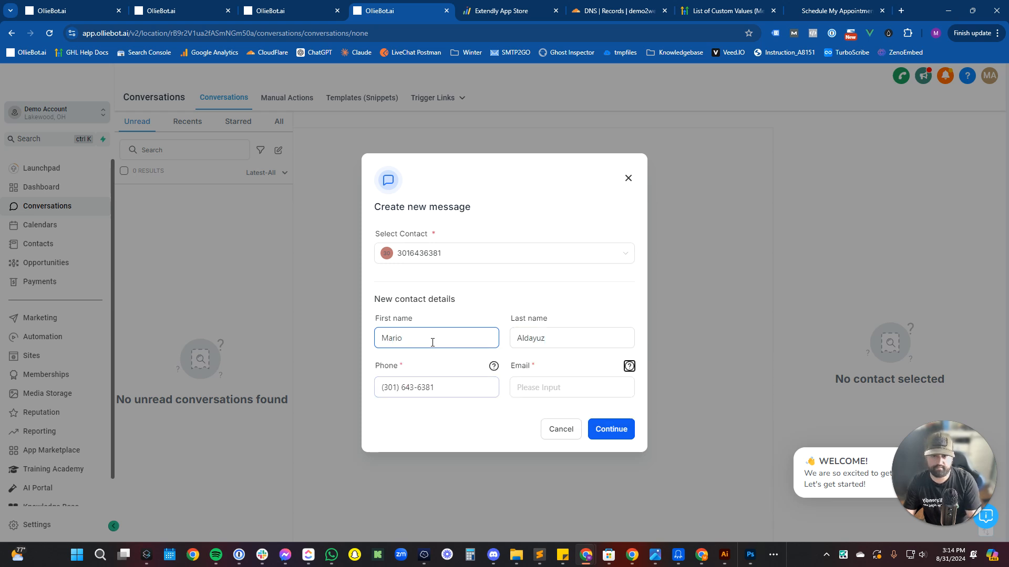
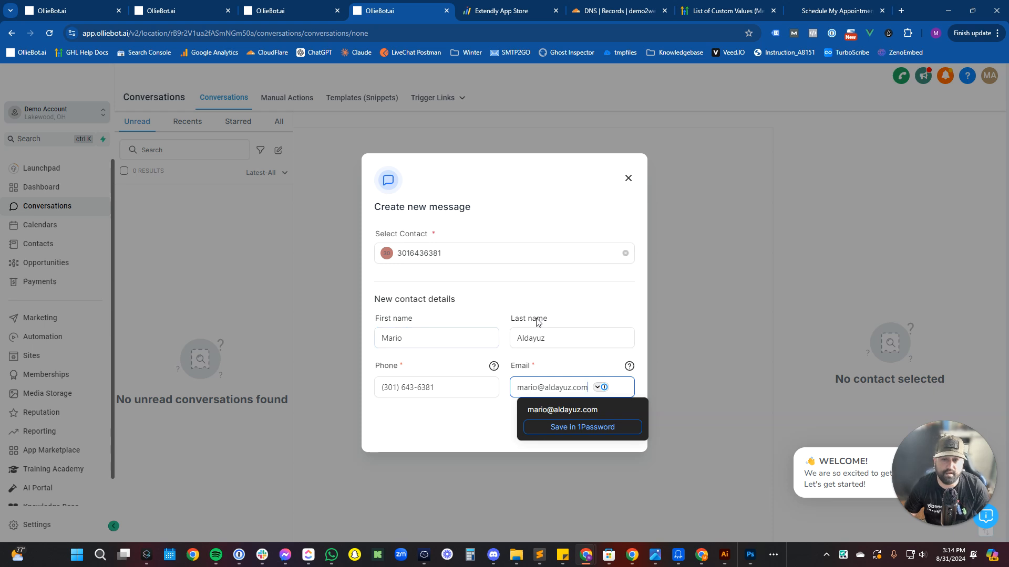
pyautogui.click(591, 415)
pyautogui.click(604, 428)
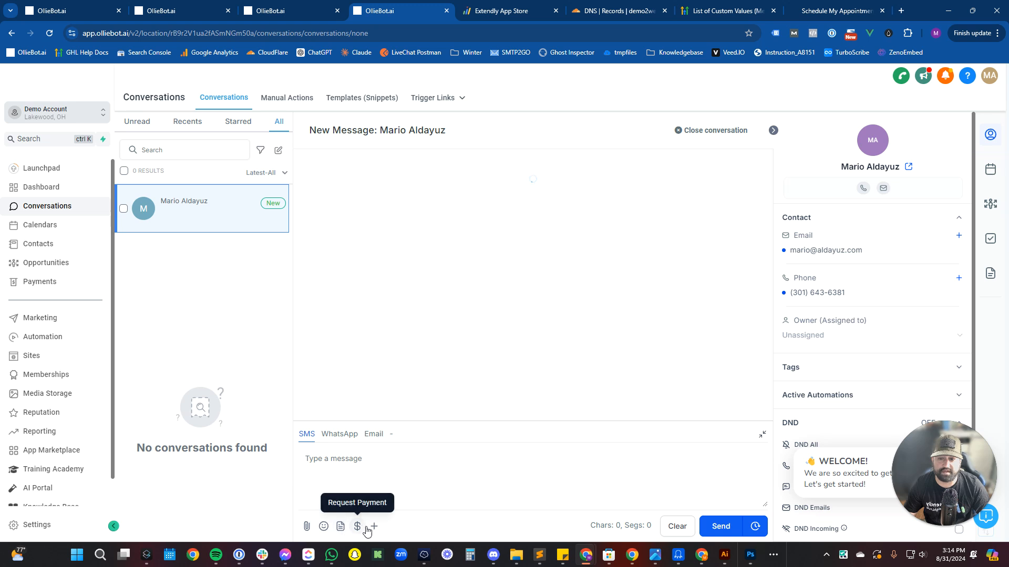
# Insert the Email Unsubscribe Link trigger link into the SMS, copy its placeholder, and return to onboarding.
pyautogui.click(374, 527)
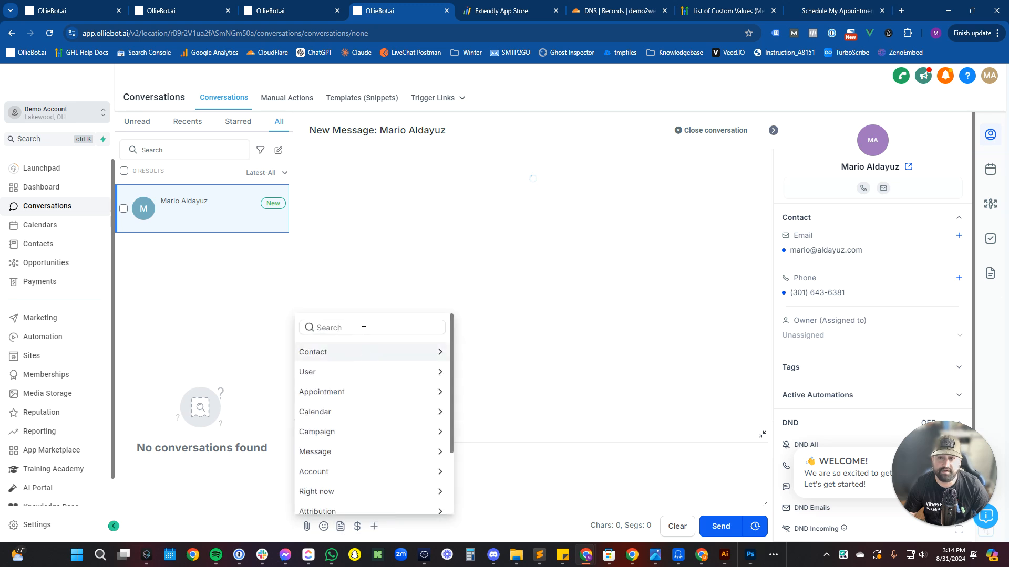
pyautogui.scroll(-3, 362, 389)
pyautogui.click(359, 507)
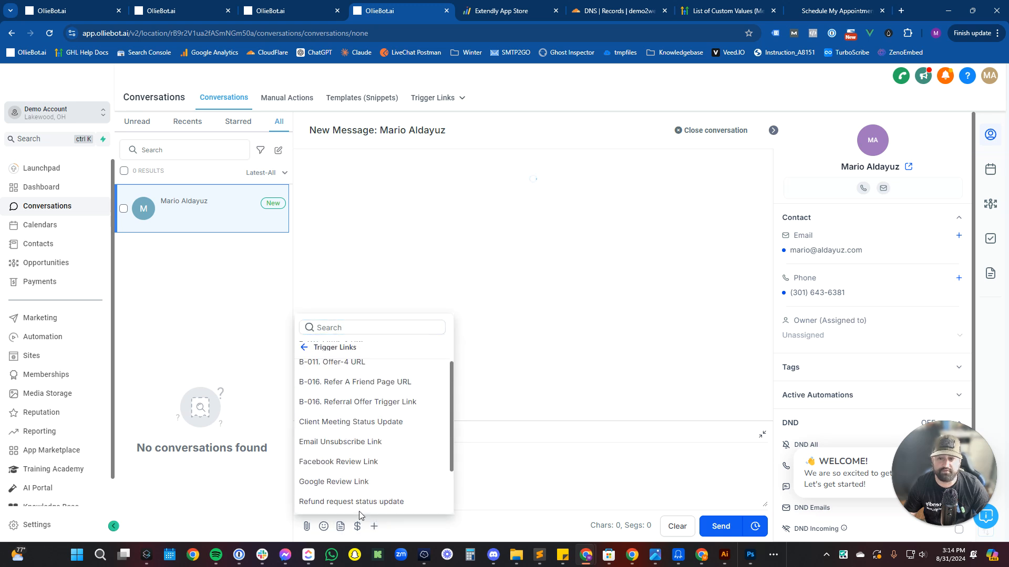
pyautogui.click(388, 447)
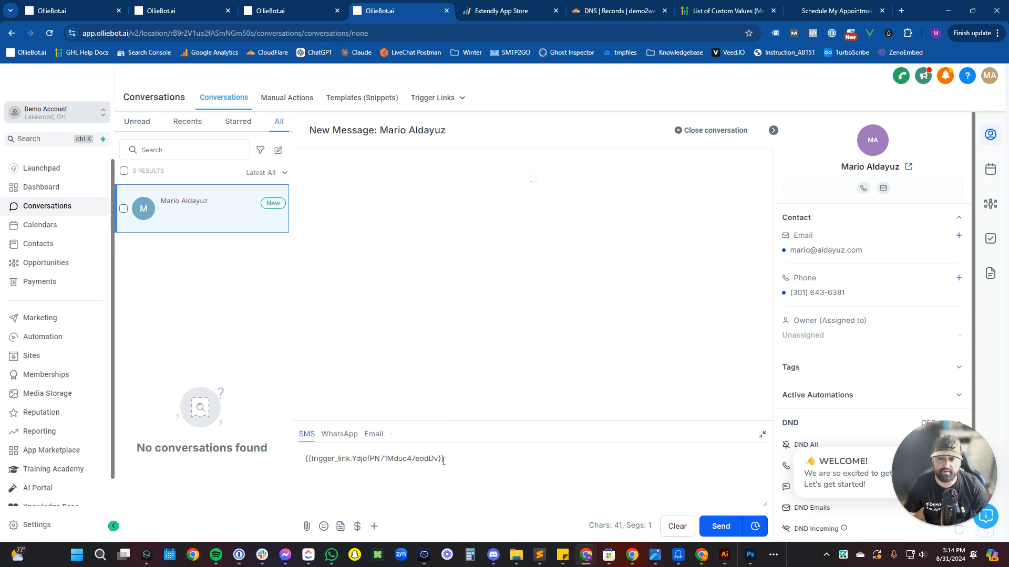
pyautogui.moveTo(446, 459); pyautogui.dragTo(301, 475)
pyautogui.hotkey('ctrl', 'c')
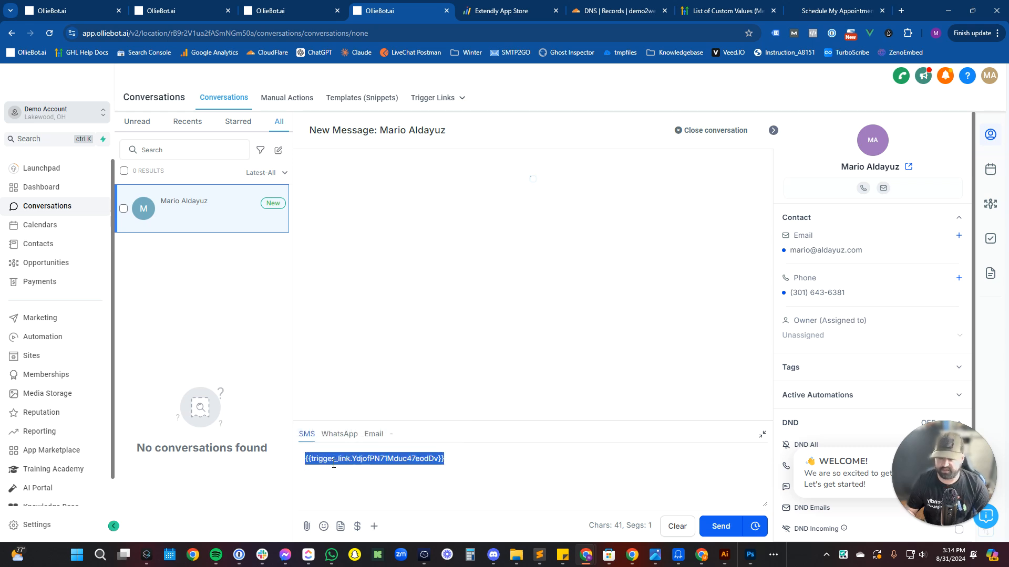
pyautogui.click(315, 16)
pyautogui.click(197, 5)
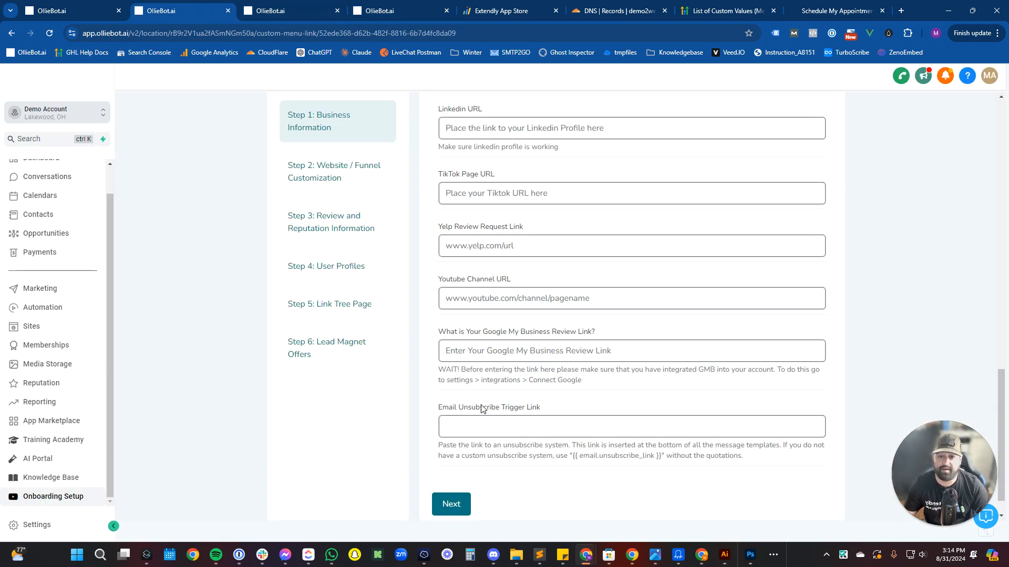
# Paste the placeholder into Email Unsubscribe Trigger Link and advance to Step 2.
pyautogui.click(477, 428)
pyautogui.hotkey('ctrl', 'v')
pyautogui.moveTo(455, 408); pyautogui.dragTo(454, 394)
pyautogui.click(426, 387)
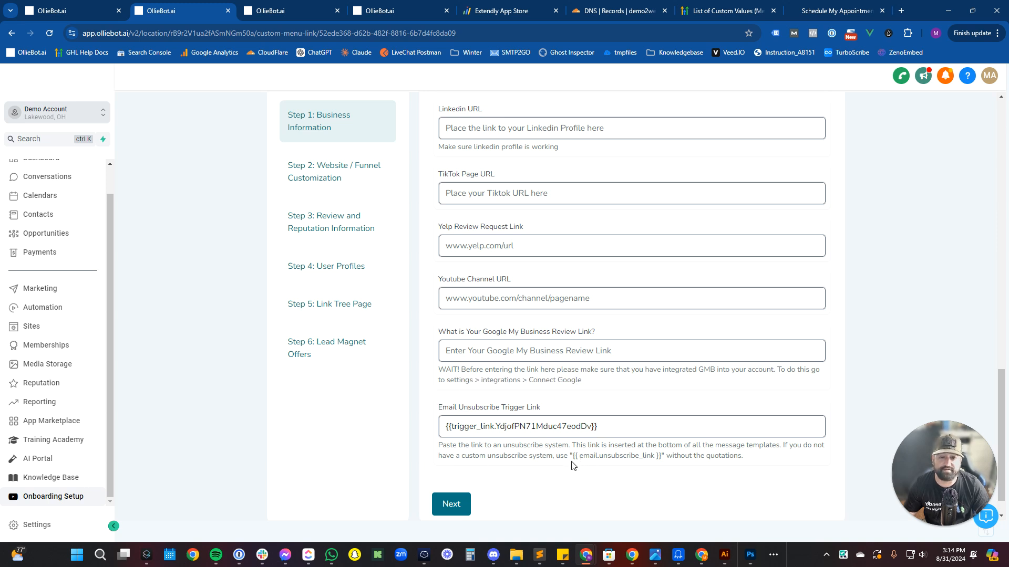
pyautogui.click(461, 508)
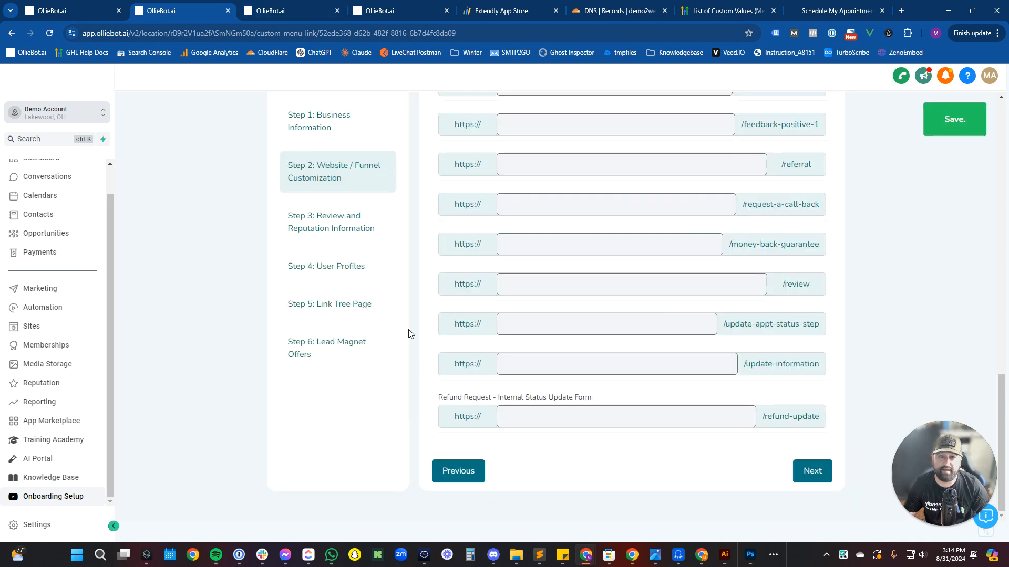
# Enter demoaccount.demo2web.com as the domain to connect to this account.
pyautogui.scroll(5, 498, 368)
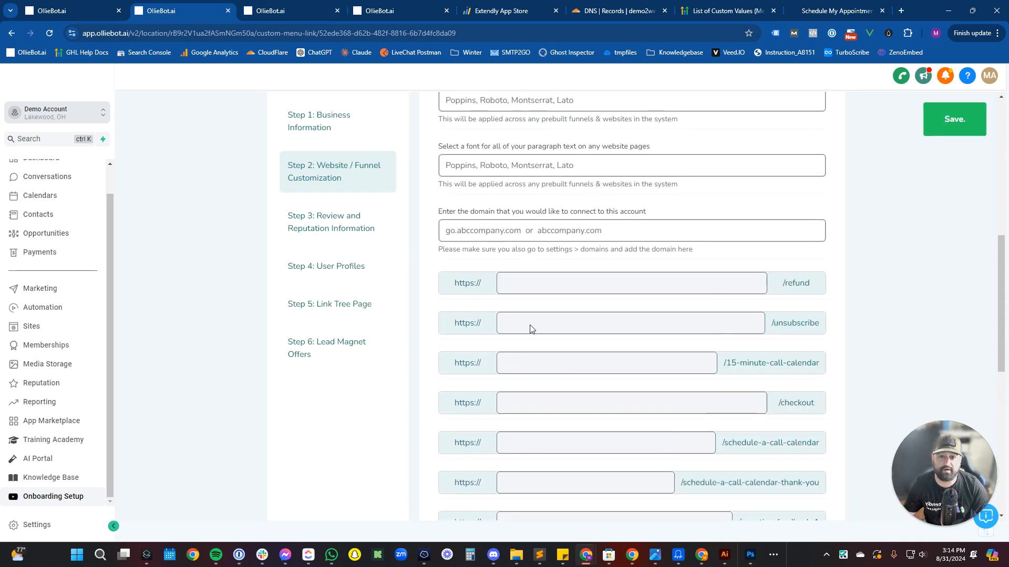
pyautogui.scroll(8, 525, 289)
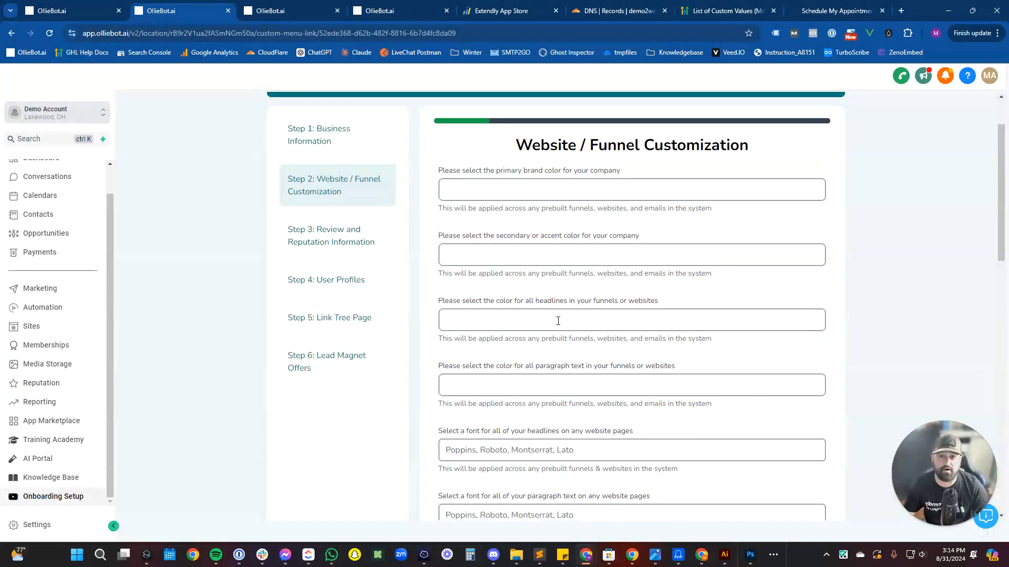
pyautogui.scroll(-11, 554, 323)
pyautogui.scroll(-5, 558, 332)
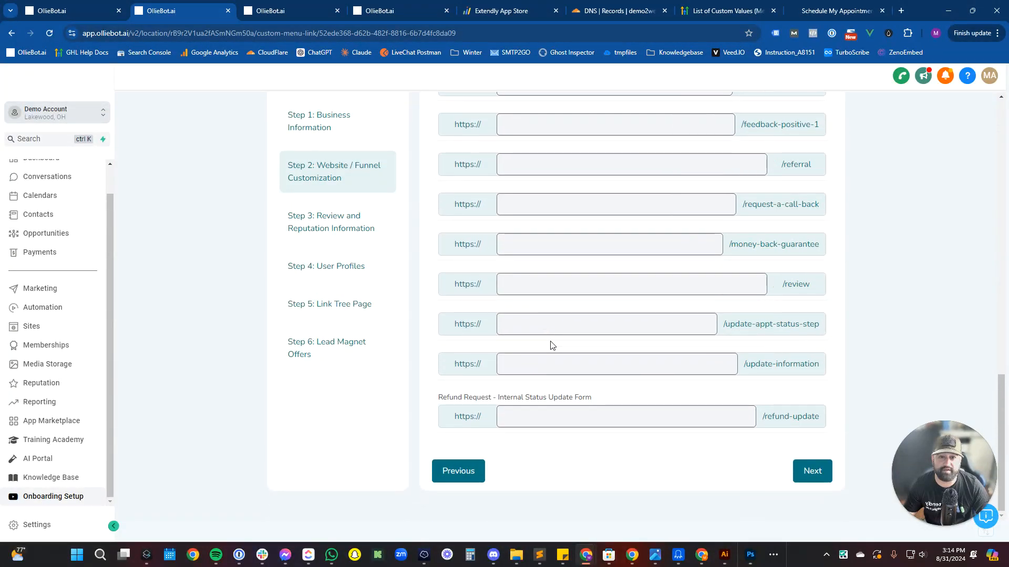
pyautogui.scroll(4, 551, 345)
pyautogui.scroll(4, 551, 344)
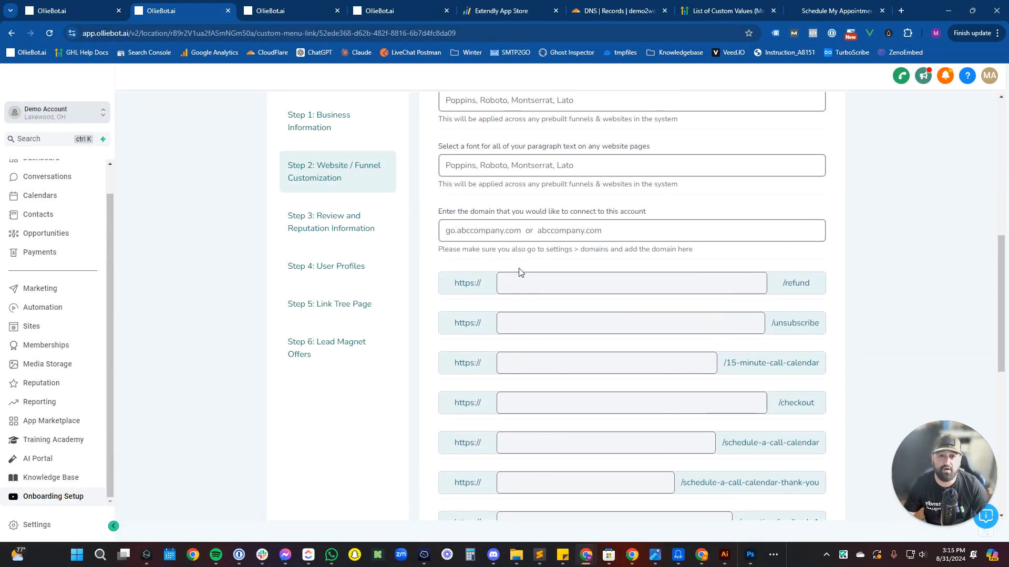
pyautogui.click(518, 238)
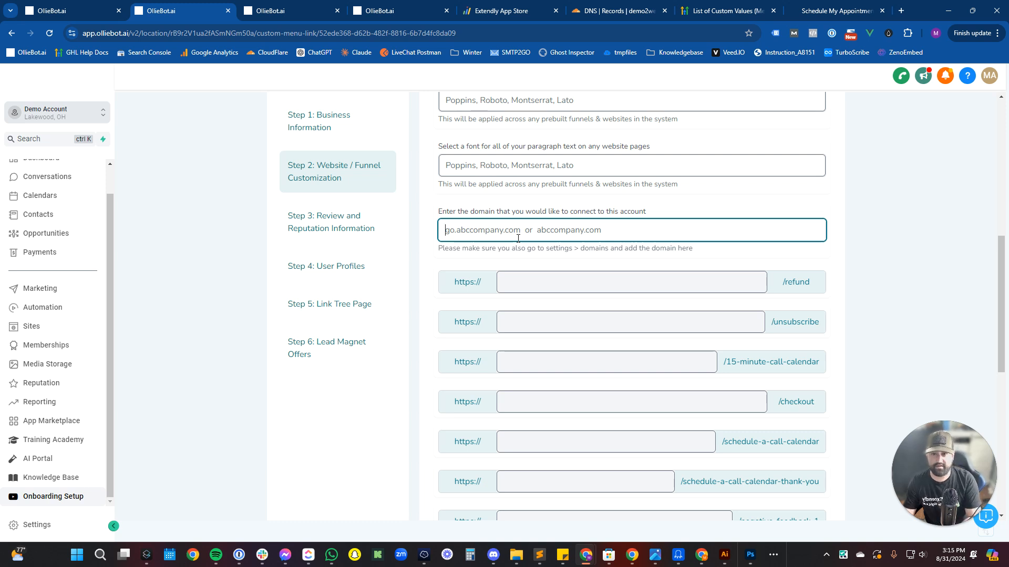
pyautogui.write('demoaccount.demo')
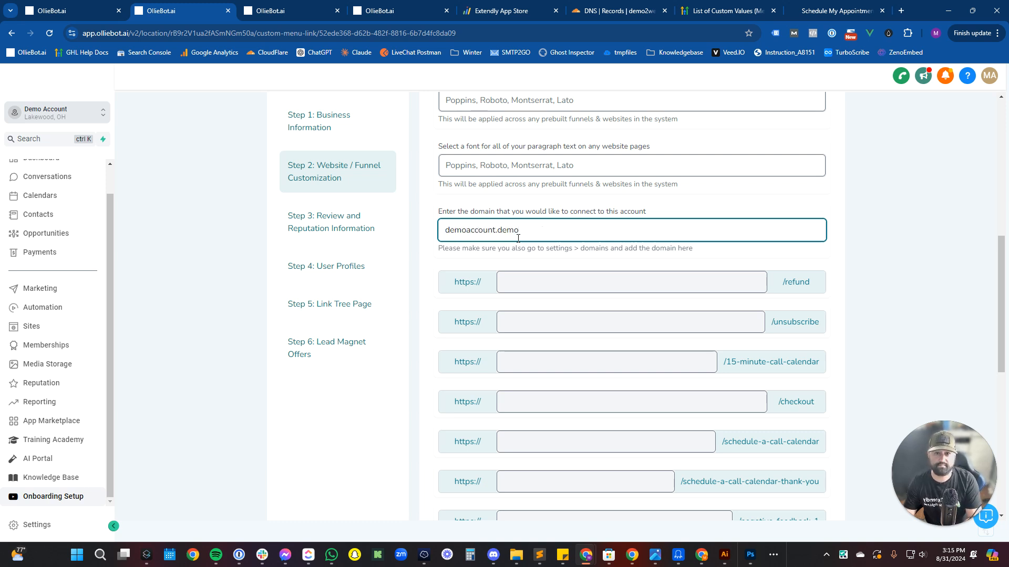
pyautogui.write('2web.com')
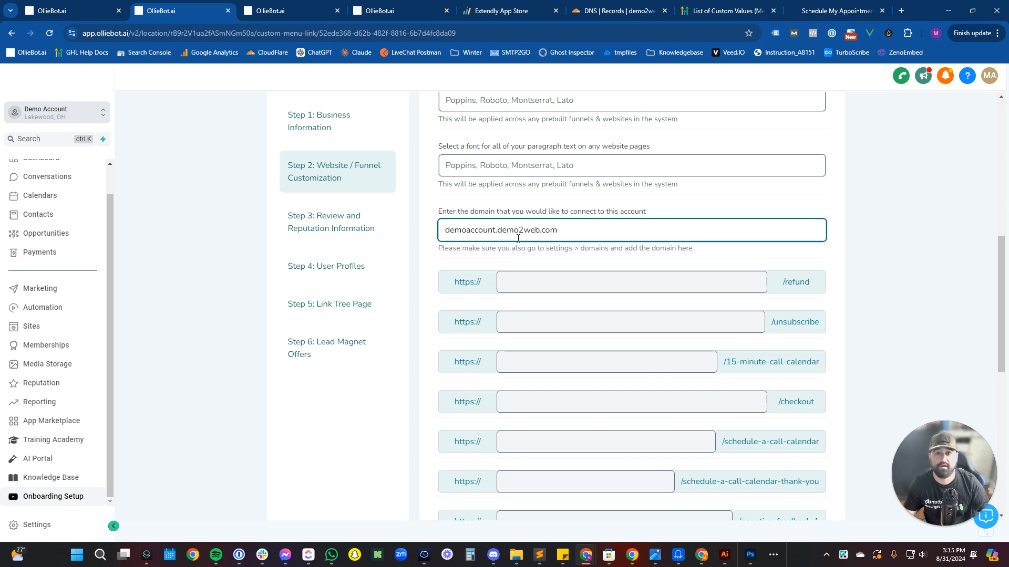
pyautogui.scroll(6, 518, 238)
pyautogui.scroll(-2, 523, 239)
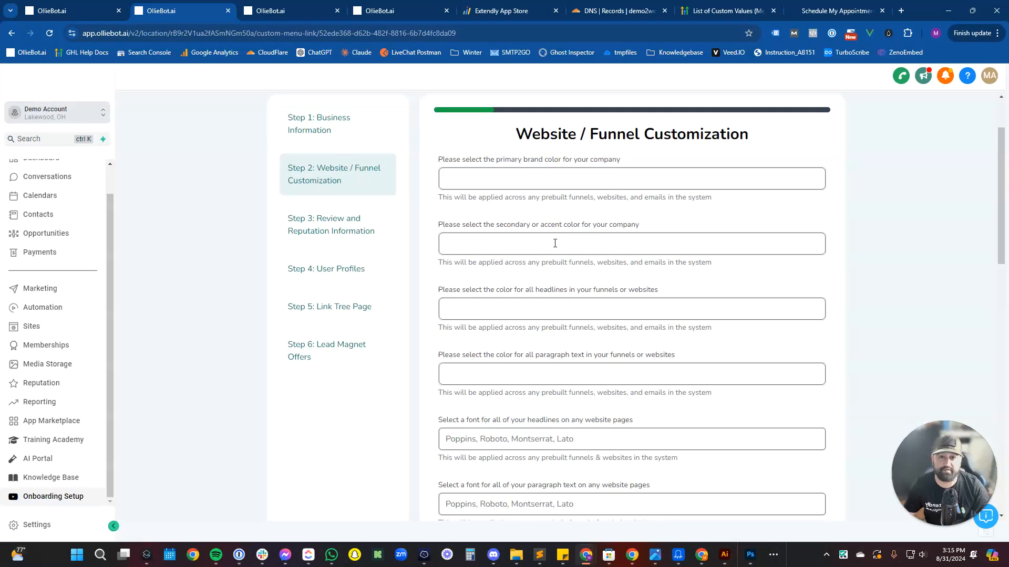
# Set brand colours: primary purple #951AFA, secondary #0075FF, headline #FFFFFF, paragraph #383838.
pyautogui.click(541, 182)
pyautogui.write('#8C00FF')
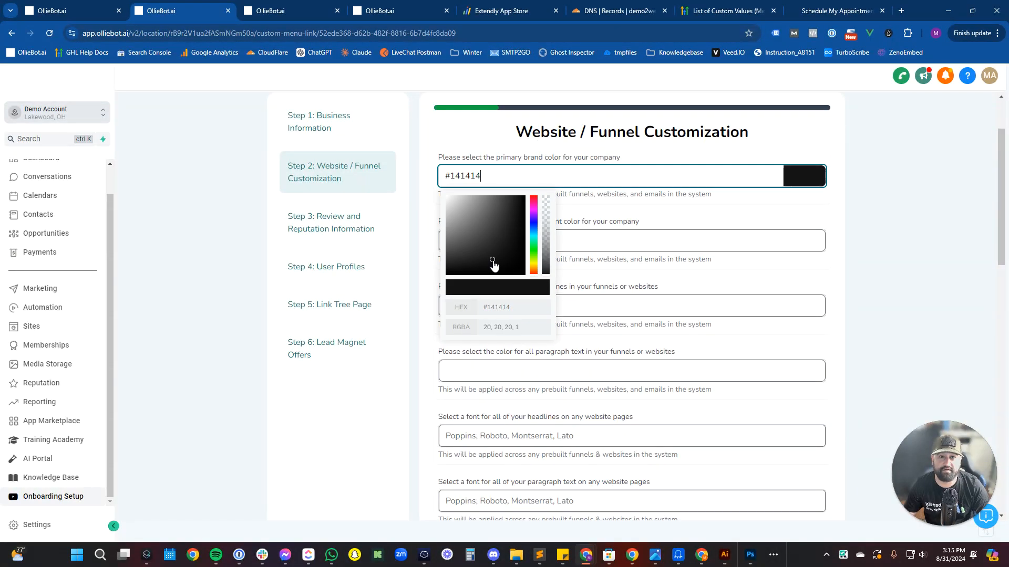
pyautogui.moveTo(508, 226); pyautogui.dragTo(517, 198)
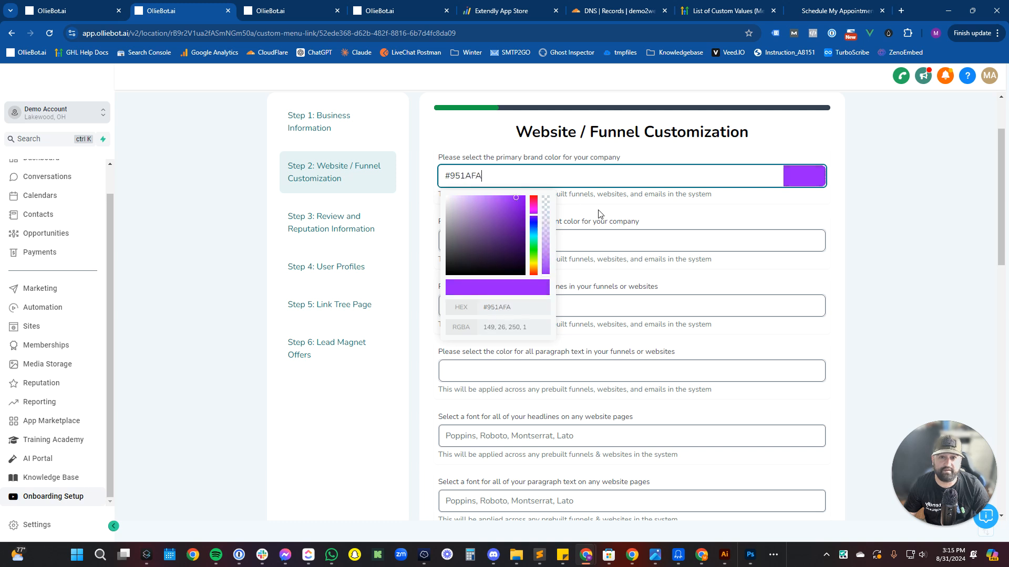
pyautogui.click(589, 240)
pyautogui.moveTo(518, 297); pyautogui.dragTo(520, 289)
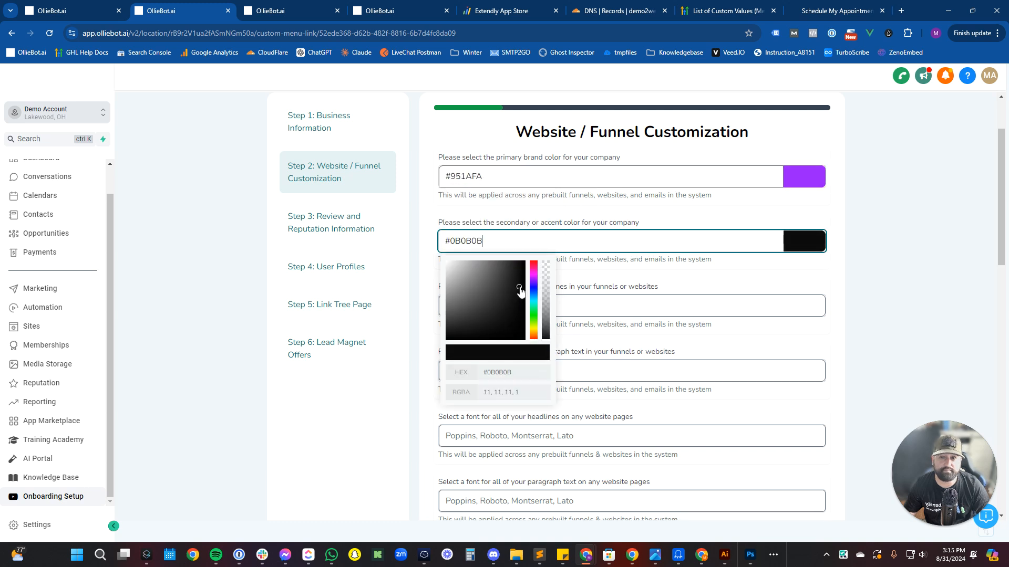
pyautogui.click(534, 294)
pyautogui.click(628, 296)
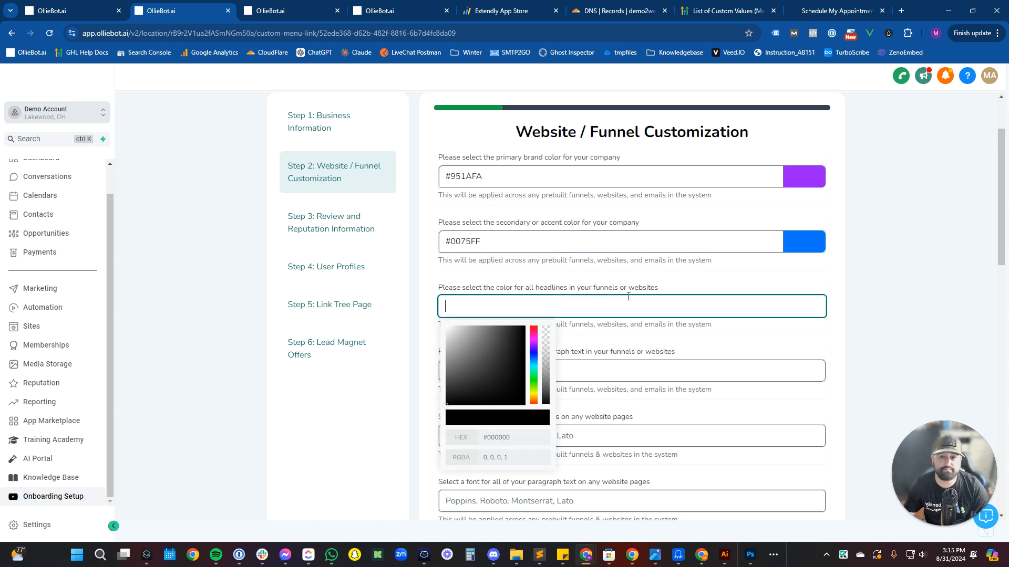
pyautogui.moveTo(497, 381)
pyautogui.mouseDown()
pyautogui.moveTo(512, 345)
pyautogui.moveTo(446, 325)
pyautogui.mouseUp()
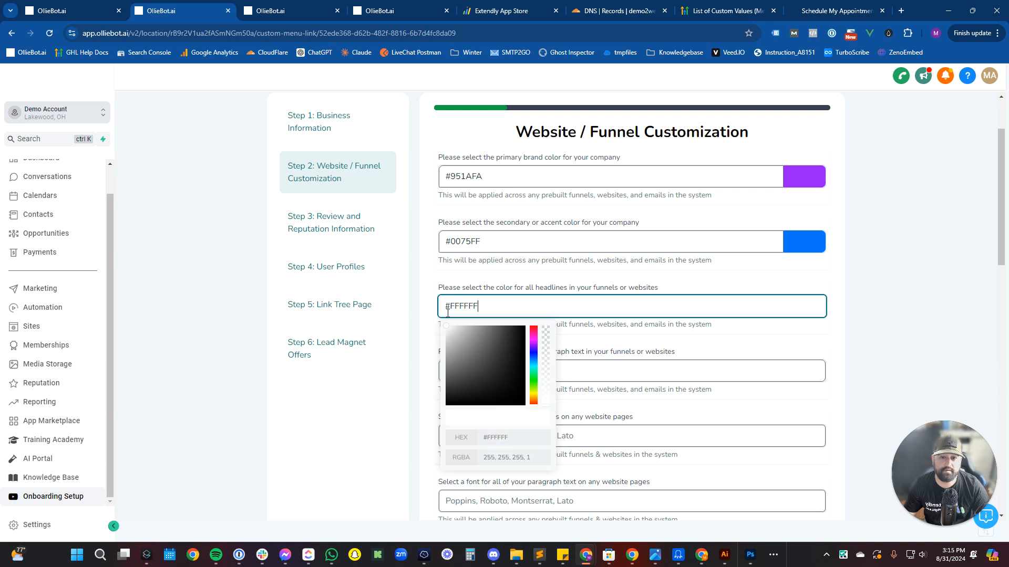
pyautogui.click(603, 367)
pyautogui.moveTo(477, 437); pyautogui.dragTo(424, 458)
# Clear the misspelled headline font name and move through the font fields.
pyautogui.scroll(-2, 615, 410)
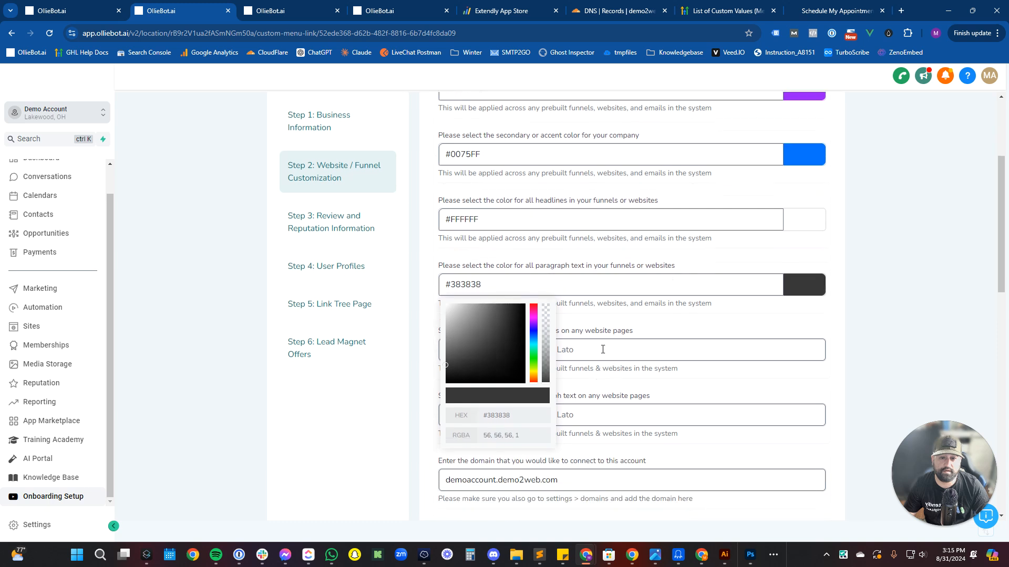
pyautogui.click(603, 349)
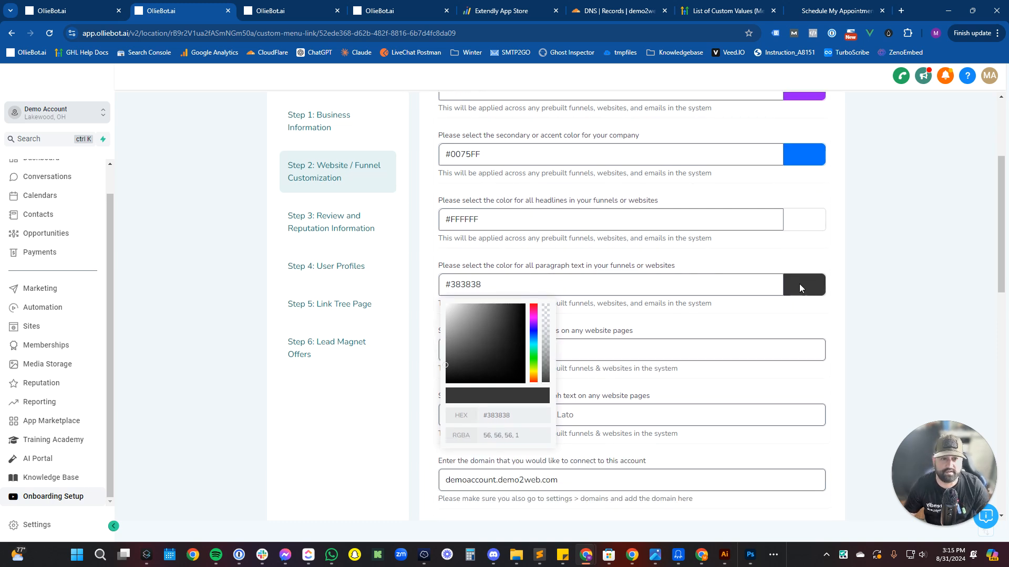
pyautogui.click(668, 277)
pyautogui.click(592, 361)
pyautogui.click(480, 349)
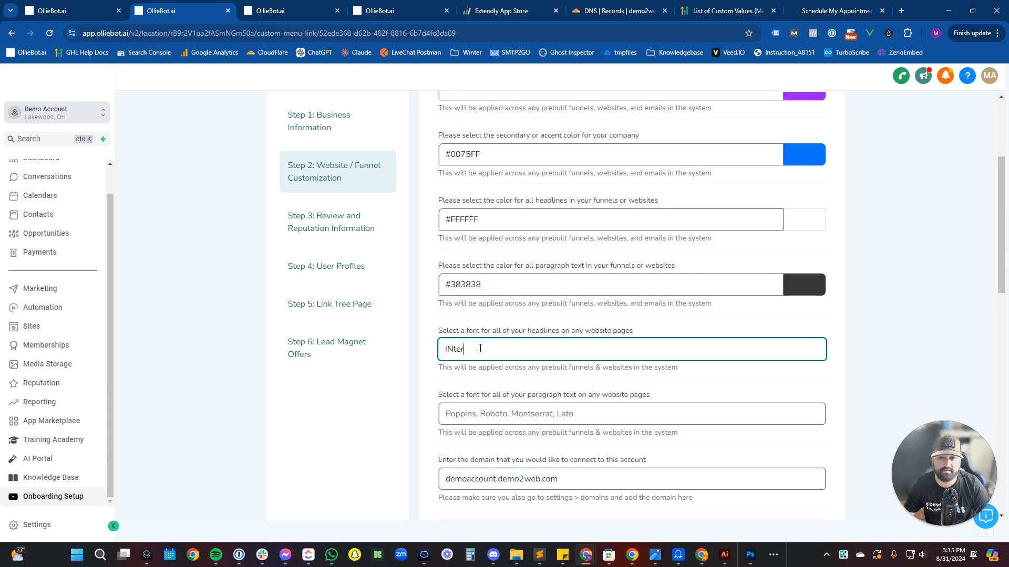
pyautogui.hotkey('ctrl', 'a')
pyautogui.press('BackSpace')
pyautogui.press('Tab')
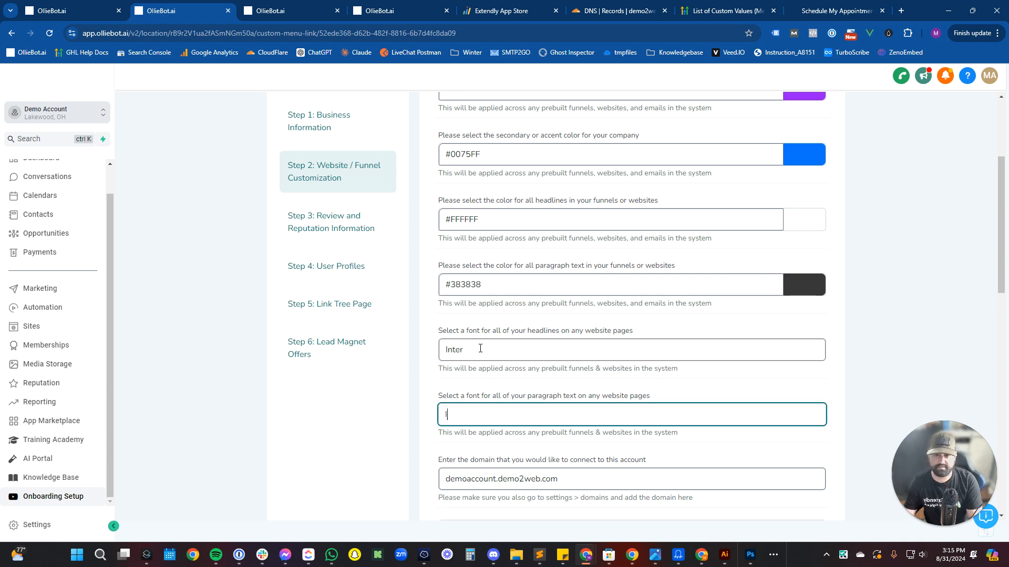
pyautogui.press('Tab')
# Submit the Website / Funnel Customization step and switch to the Extendly App Store.
pyautogui.scroll(-6, 533, 286)
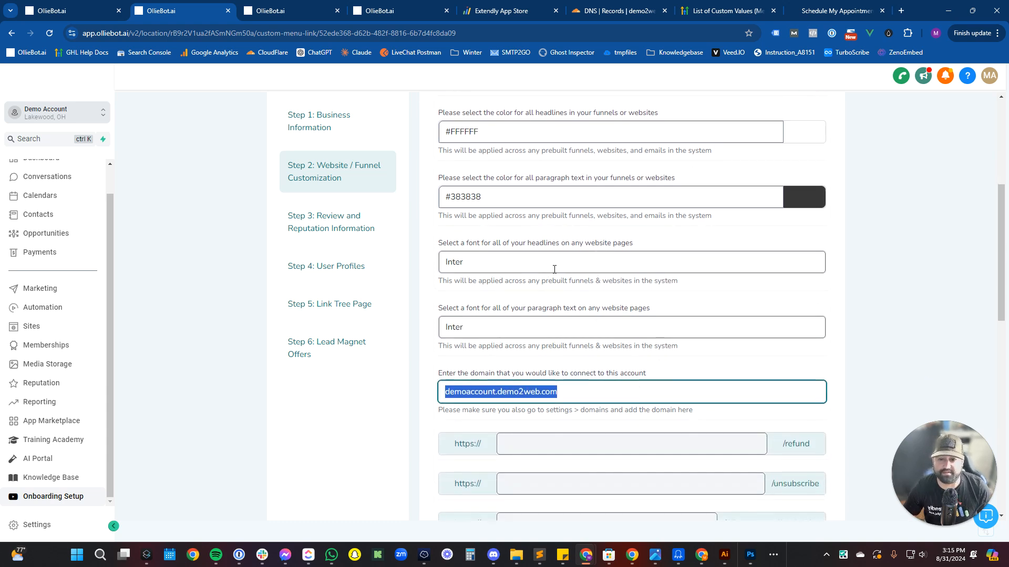
pyautogui.scroll(-6, 534, 285)
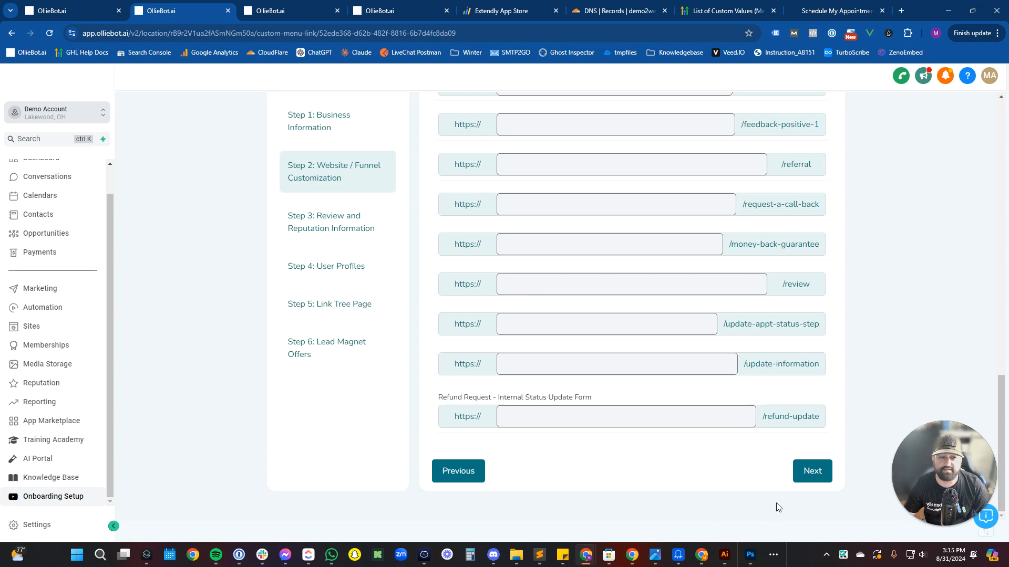
pyautogui.click(814, 478)
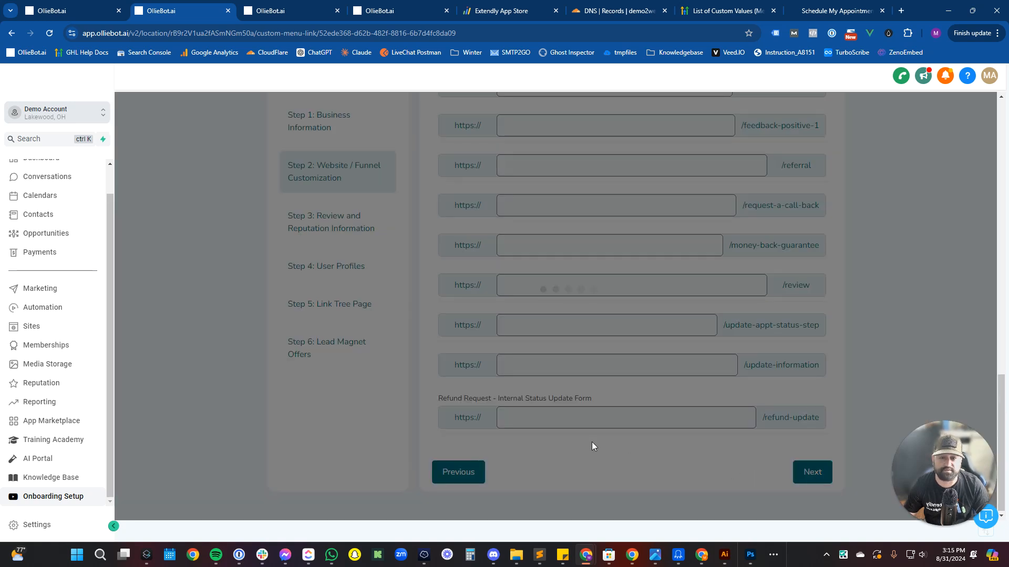
pyautogui.scroll(10, 589, 342)
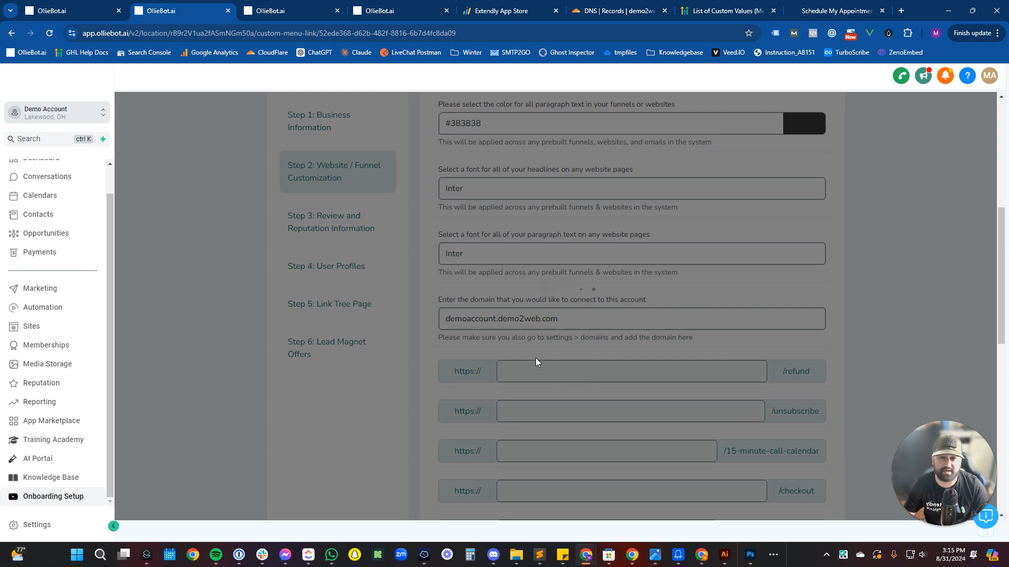
pyautogui.click(542, 11)
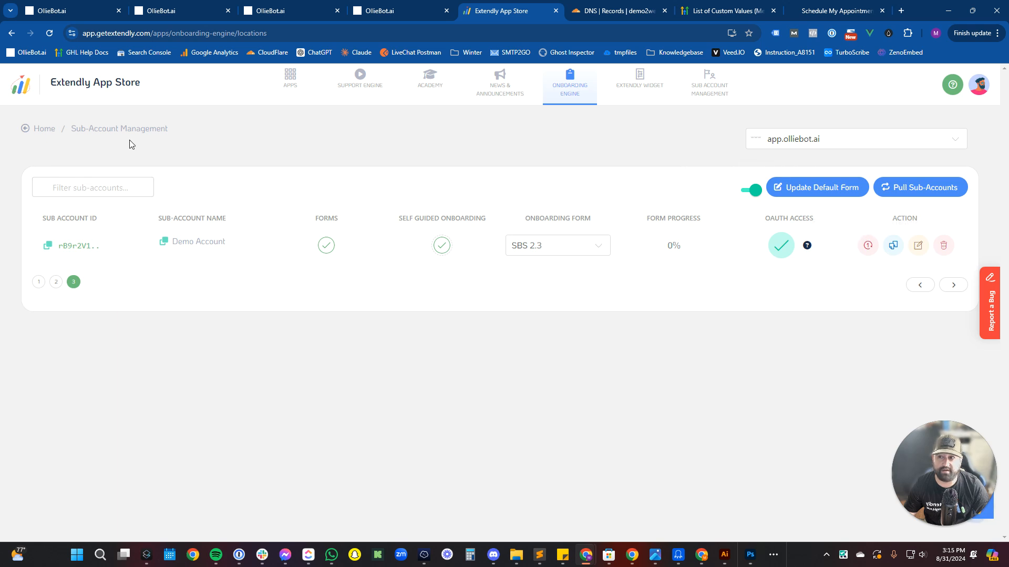
# Open the SBS 2.3 form in the Onboarding Engine for app.olliebot.ai and review its fields.
pyautogui.click(566, 93)
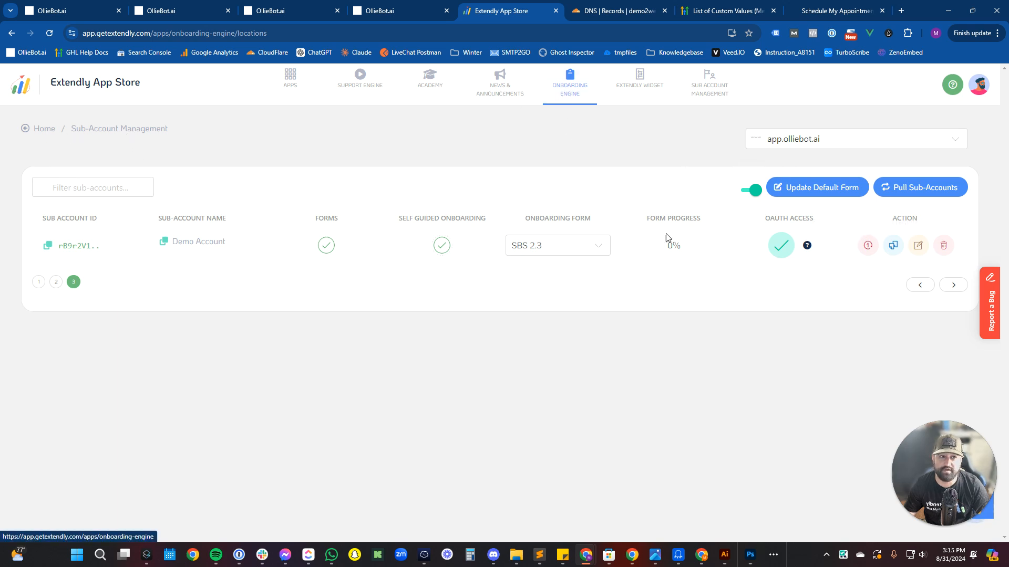
pyautogui.click(85, 137)
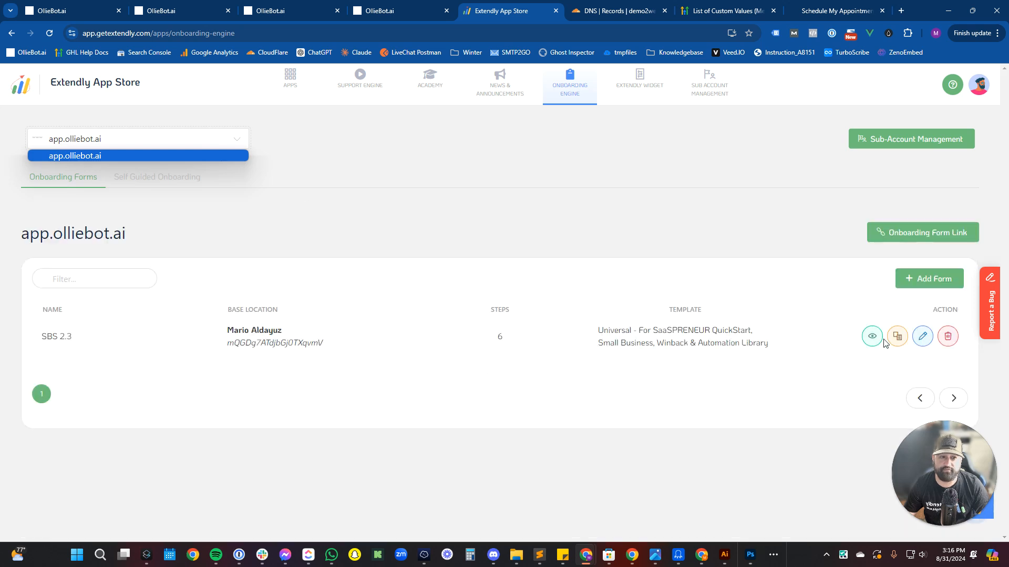
pyautogui.click(920, 343)
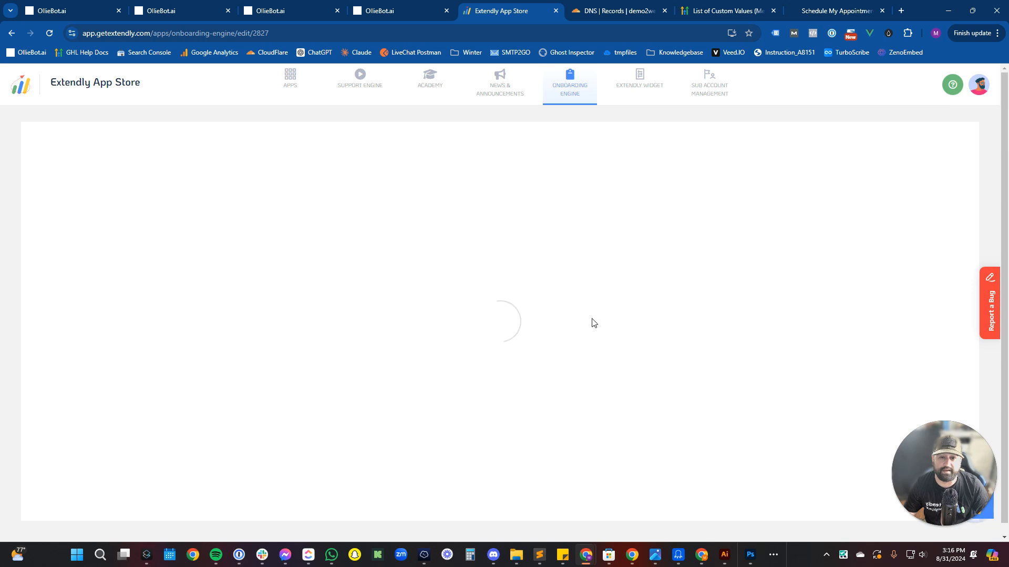
pyautogui.scroll(-20, 604, 324)
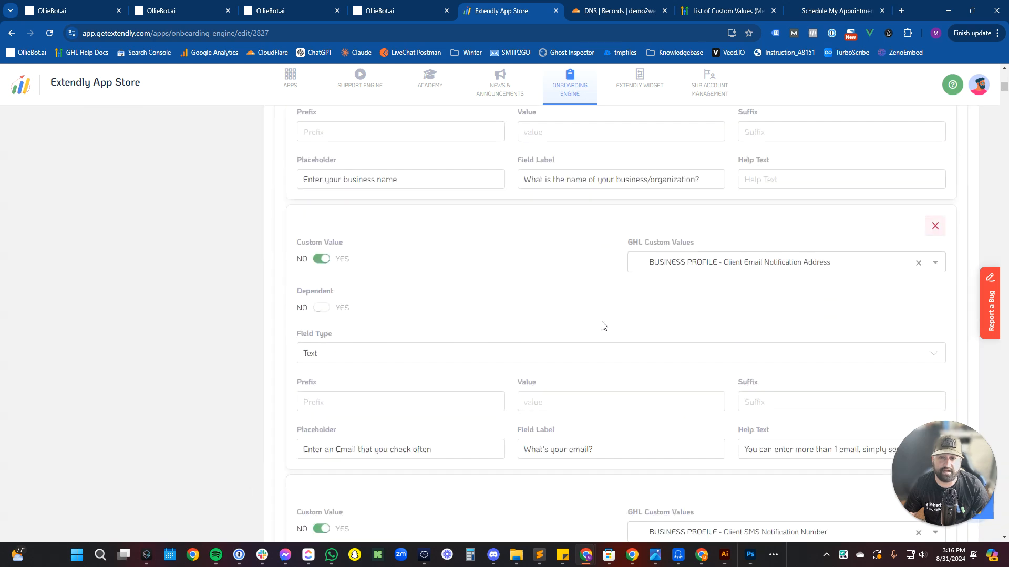
pyautogui.scroll(-20, 604, 321)
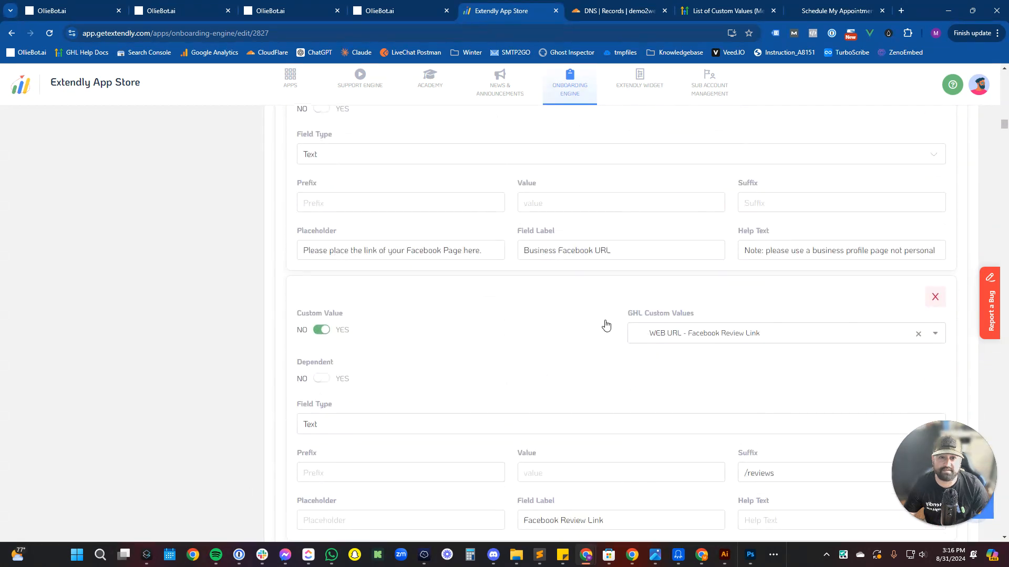
pyautogui.scroll(-6, 599, 319)
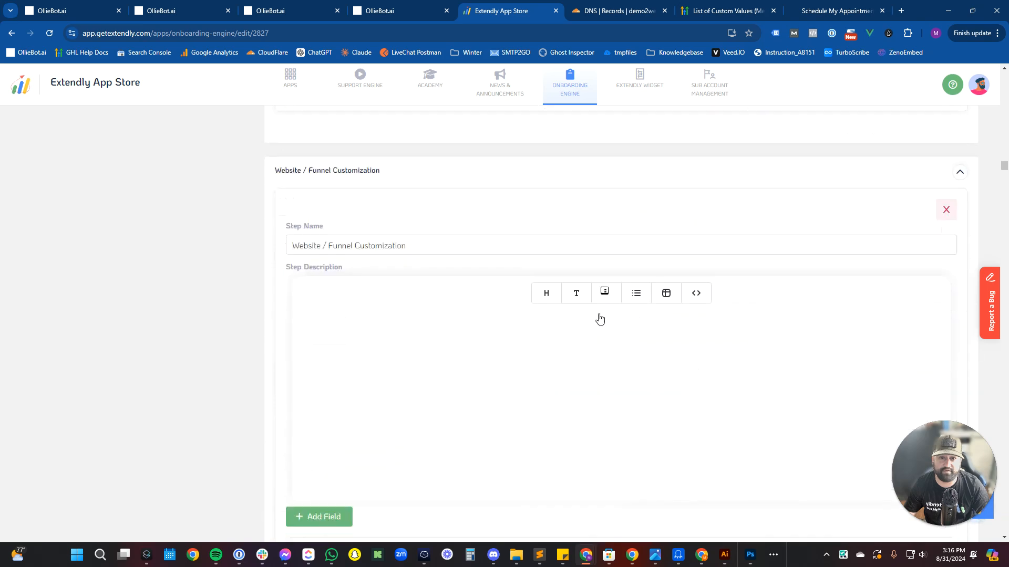
pyautogui.scroll(20, 603, 314)
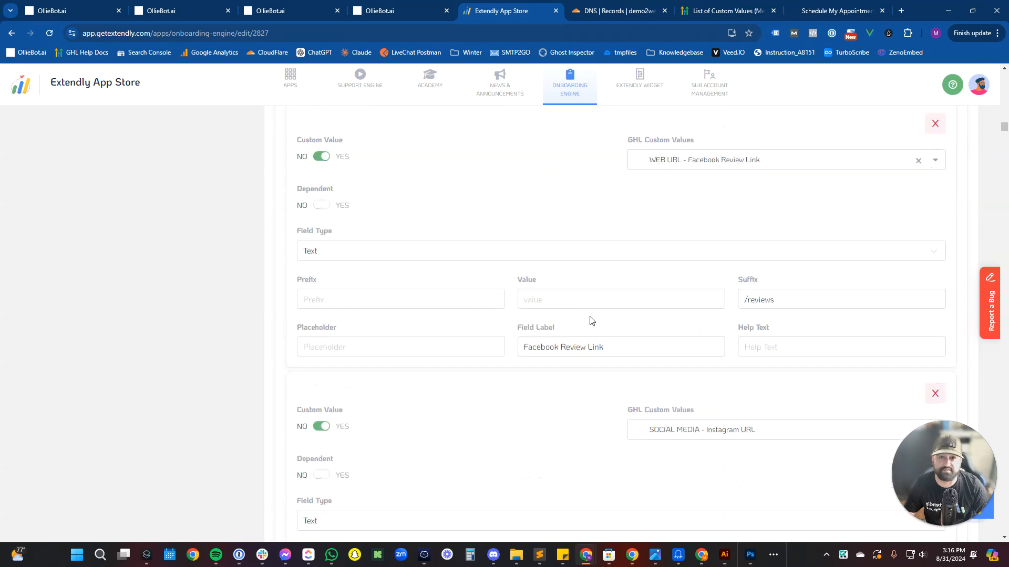
pyautogui.scroll(10, 525, 315)
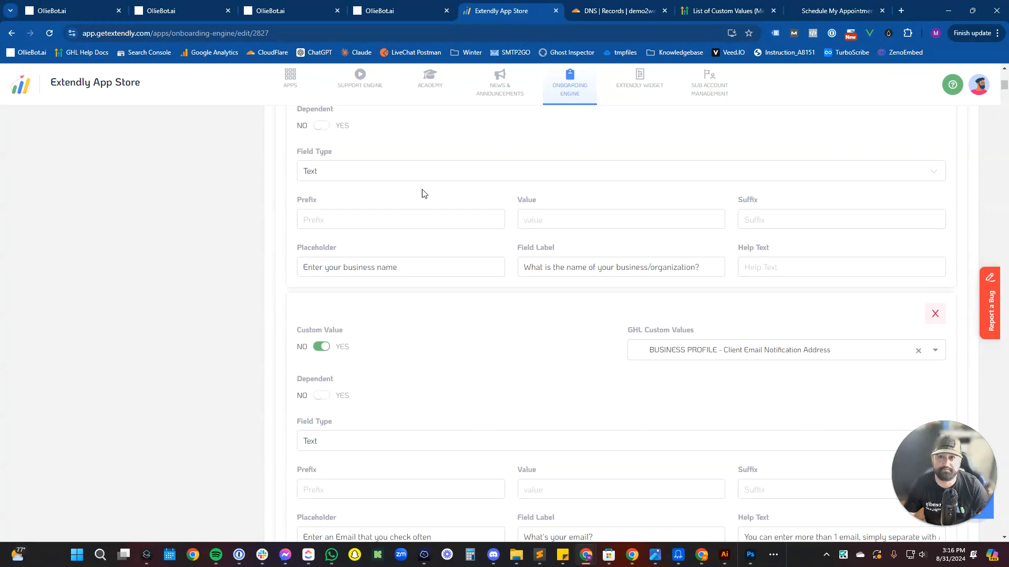
# Return to the OllieBot.ai onboarding form tab.
pyautogui.click(367, 7)
pyautogui.click(297, 6)
pyautogui.click(203, 5)
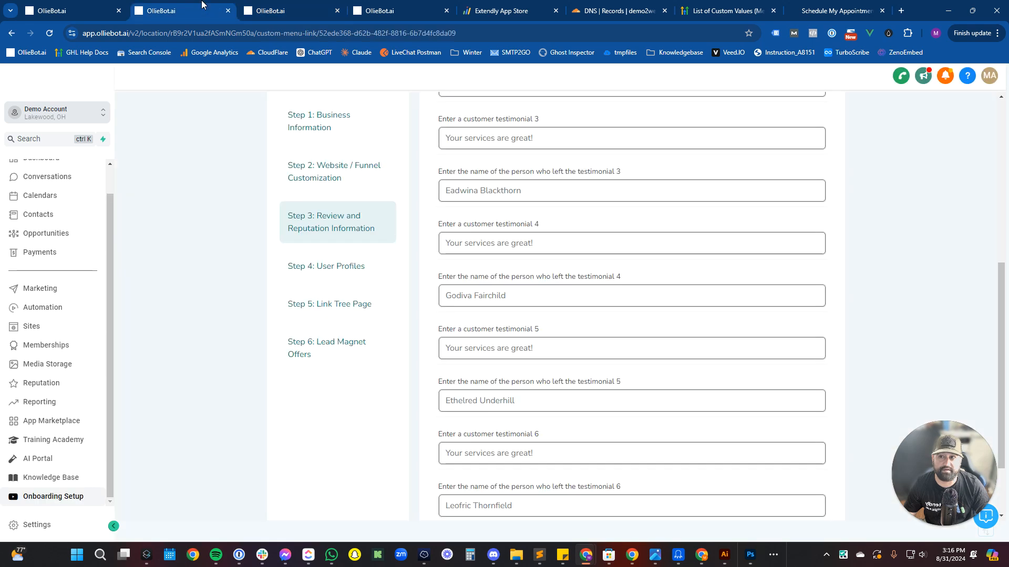
# Open the sub-account's Custom Values list in Settings.
pyautogui.click(320, 177)
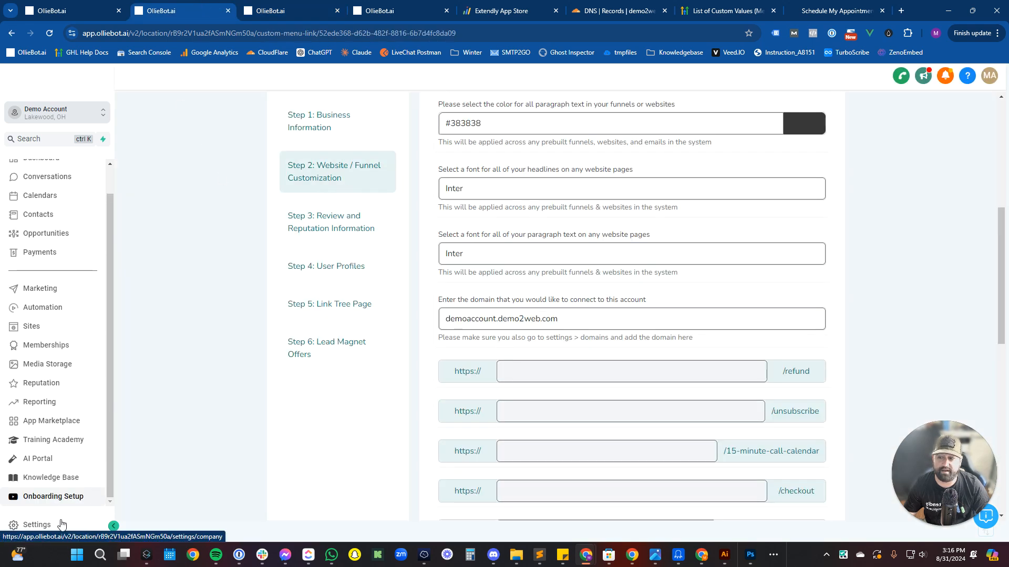
pyautogui.click(45, 525)
pyautogui.scroll(-2, 74, 462)
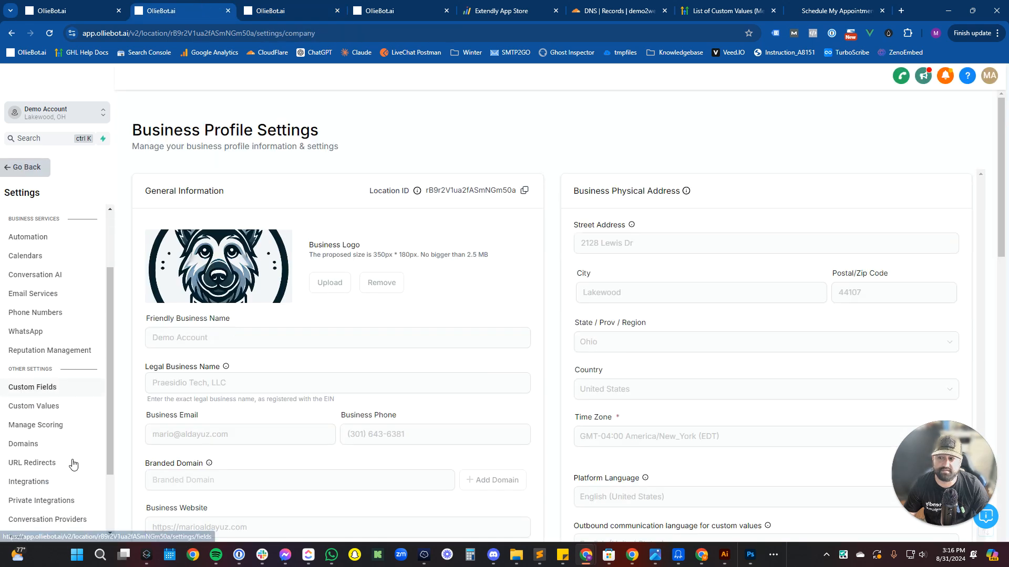
pyautogui.click(67, 406)
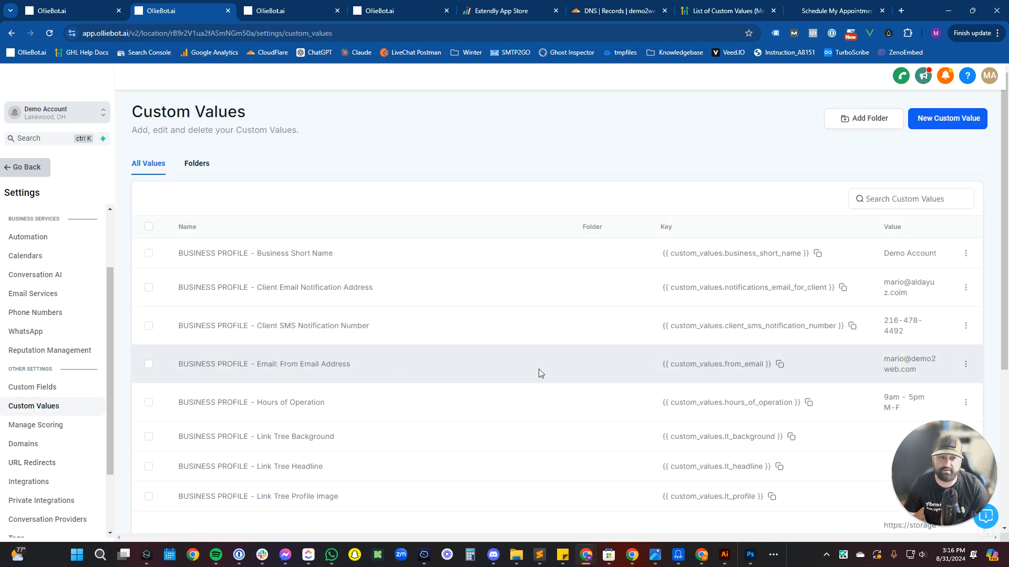
# Page through custom values up to entries 51–60, then reopen the SBS 2.3 form.
pyautogui.scroll(-5, 540, 370)
pyautogui.click(735, 488)
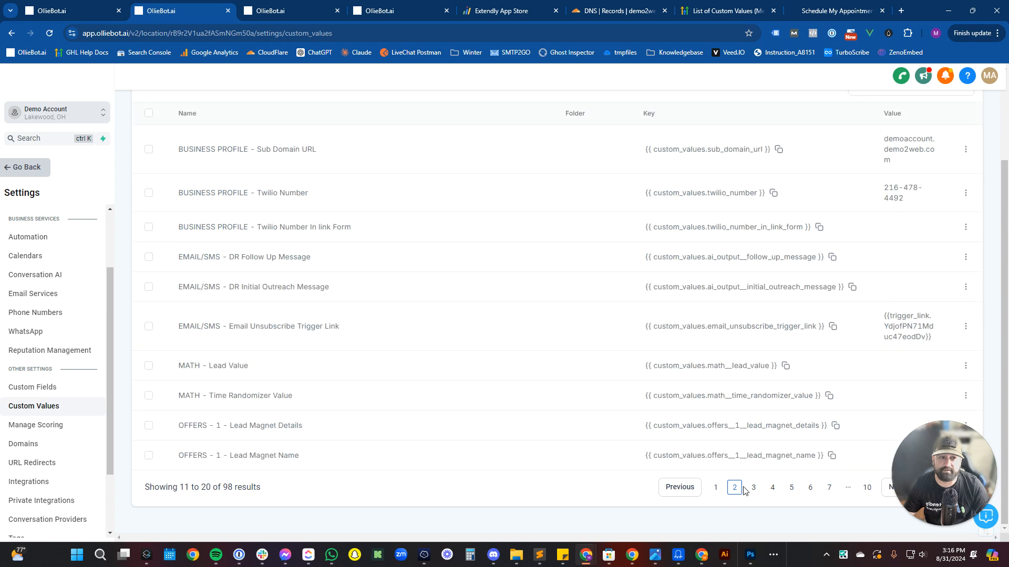
pyautogui.scroll(3, 716, 453)
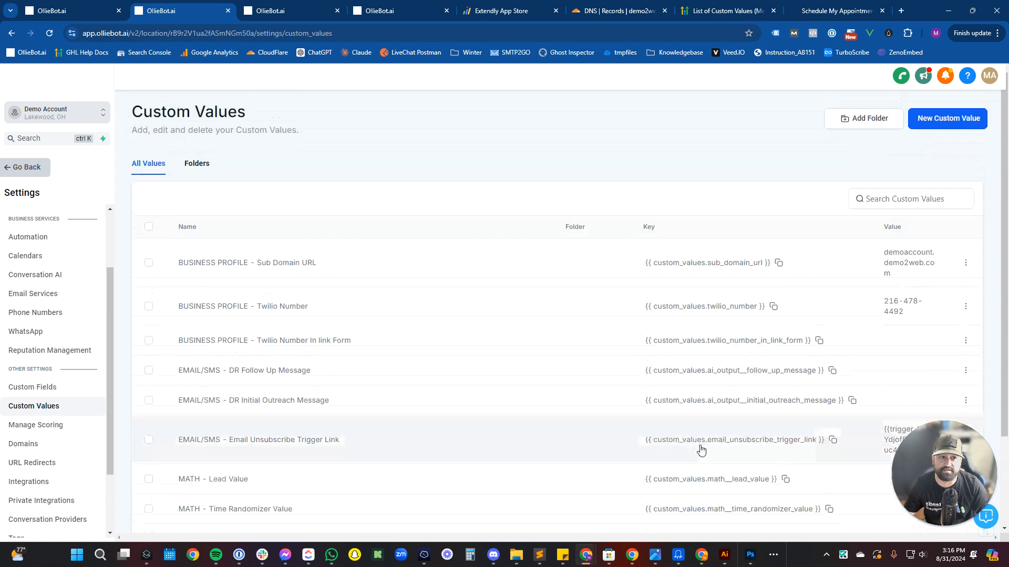
pyautogui.scroll(-3, 701, 451)
pyautogui.click(752, 489)
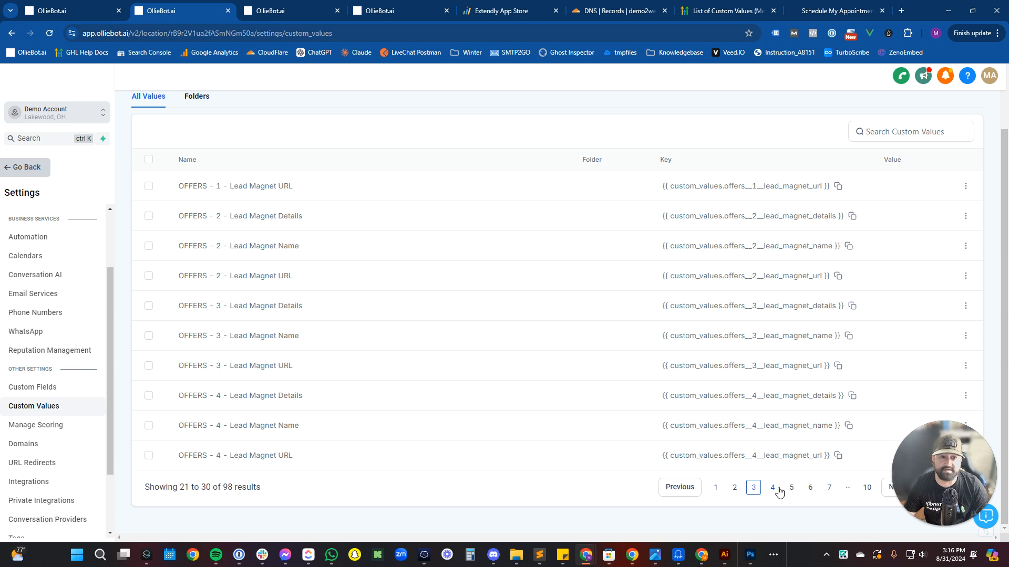
pyautogui.click(775, 489)
pyautogui.click(791, 489)
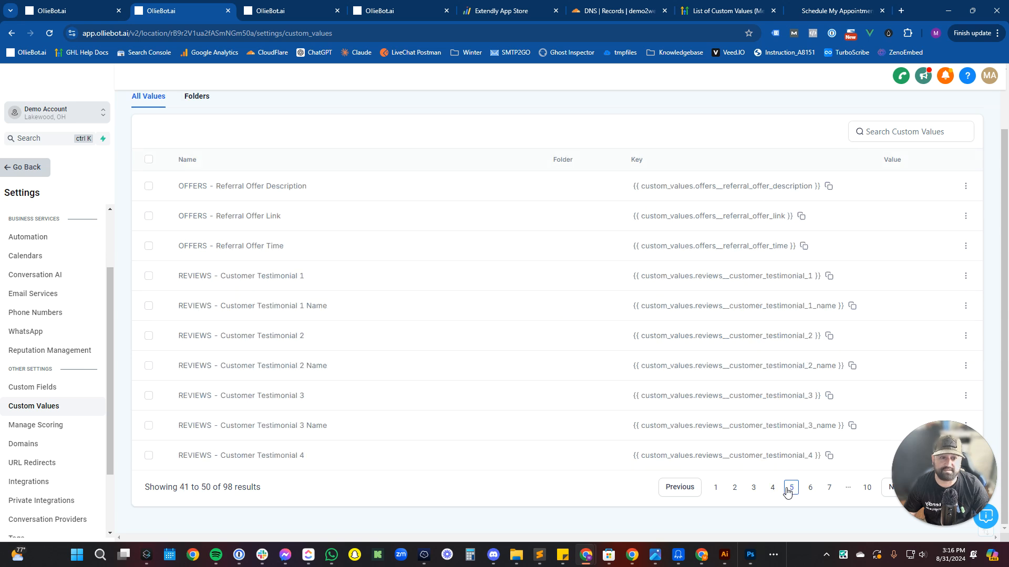
pyautogui.click(816, 490)
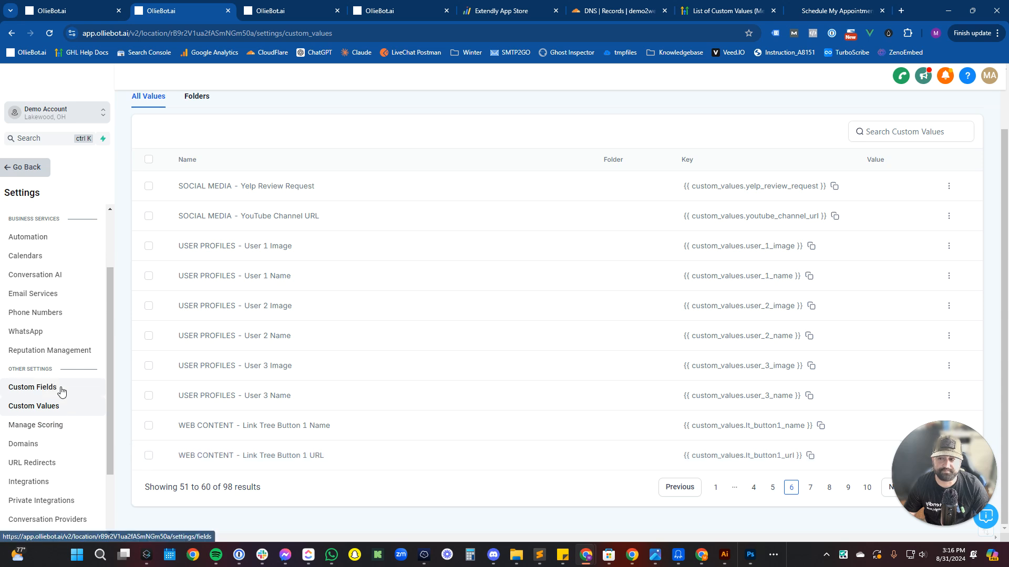
pyautogui.click(35, 167)
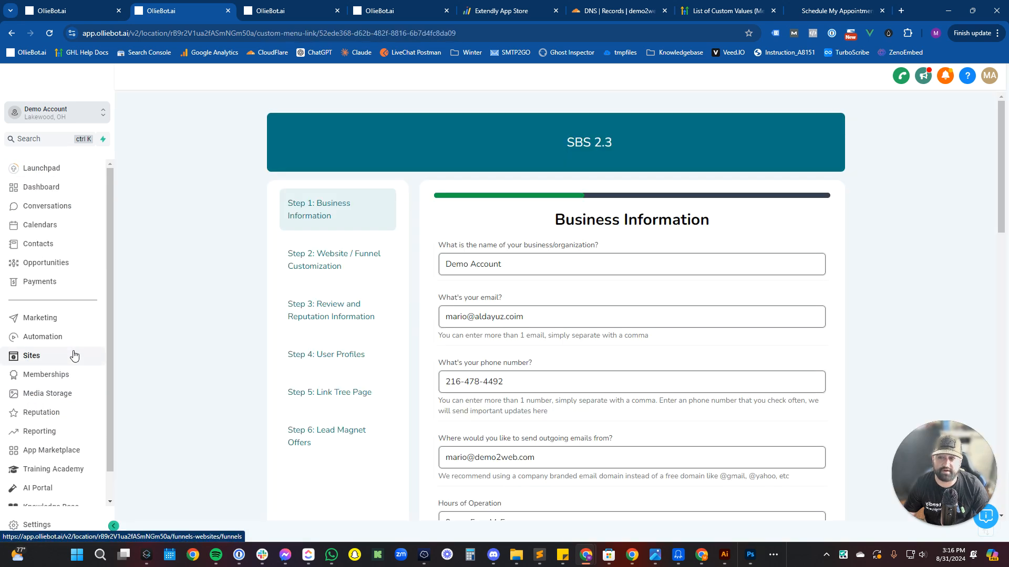
# Set the B-017. Linktree Pages funnel's domain to demoaccount.demo2web.com and save.
pyautogui.click(74, 356)
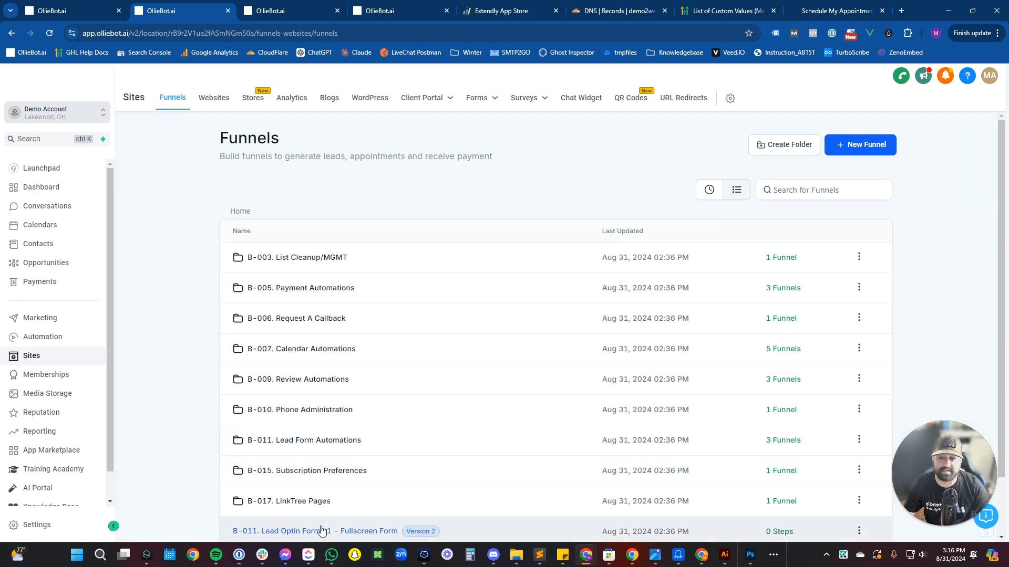
pyautogui.click(323, 502)
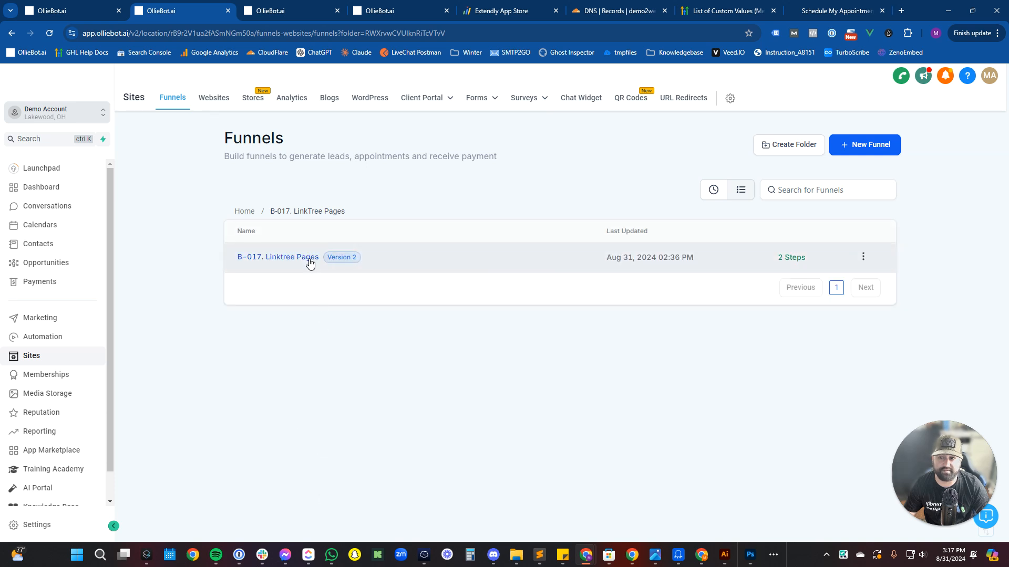
pyautogui.click(310, 261)
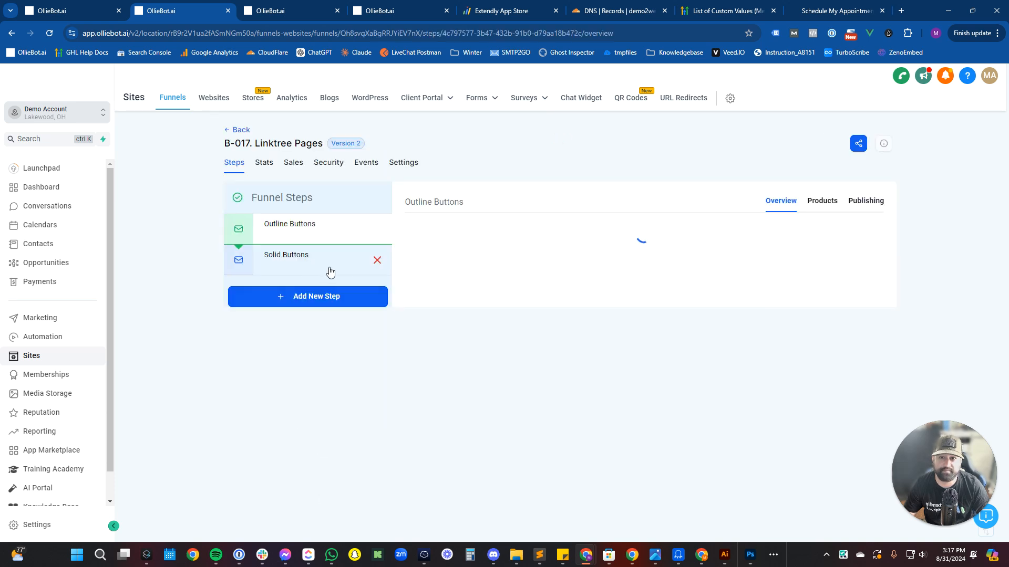
pyautogui.click(395, 167)
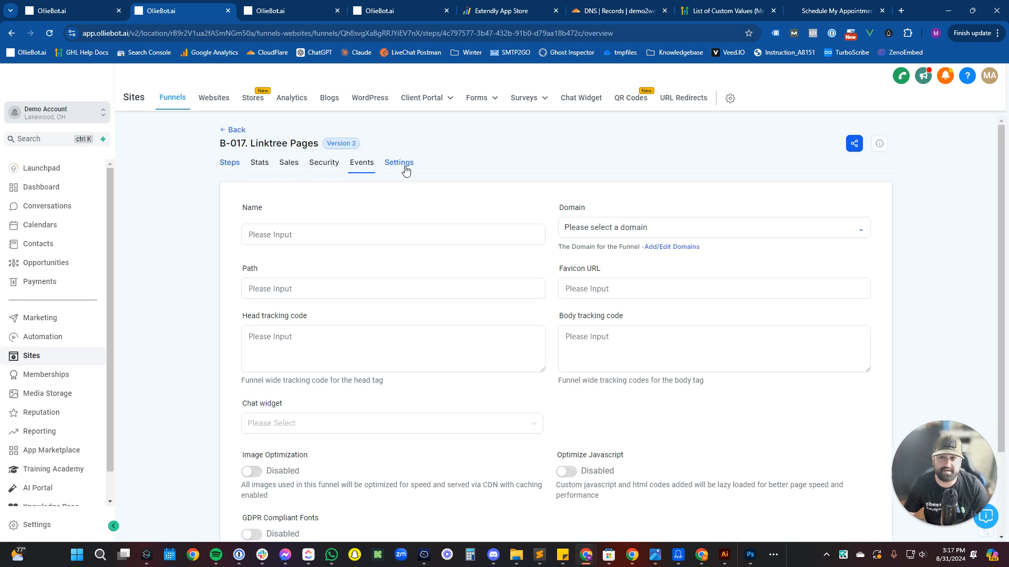
pyautogui.click(641, 227)
pyautogui.click(626, 270)
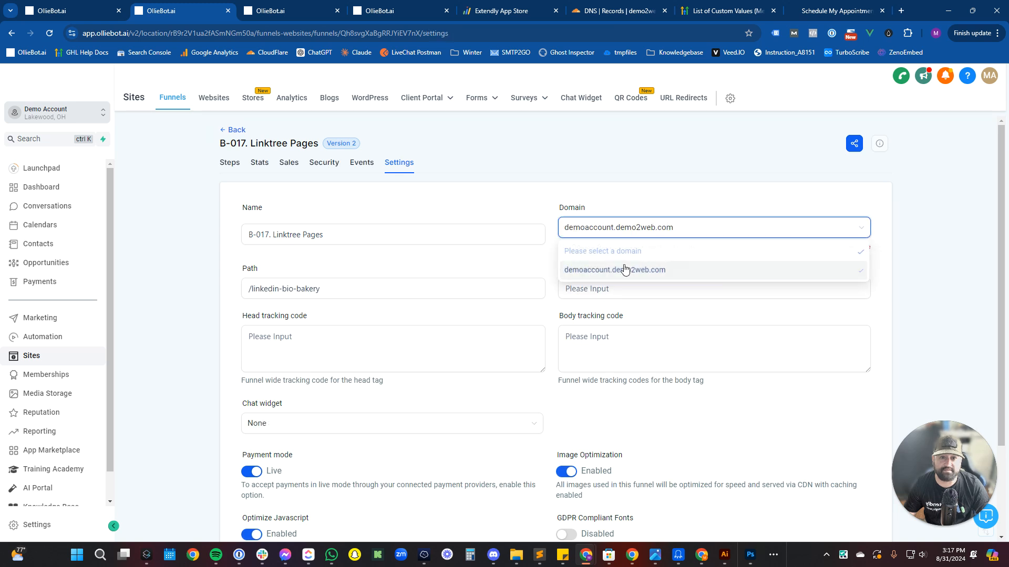
pyautogui.scroll(-3, 516, 373)
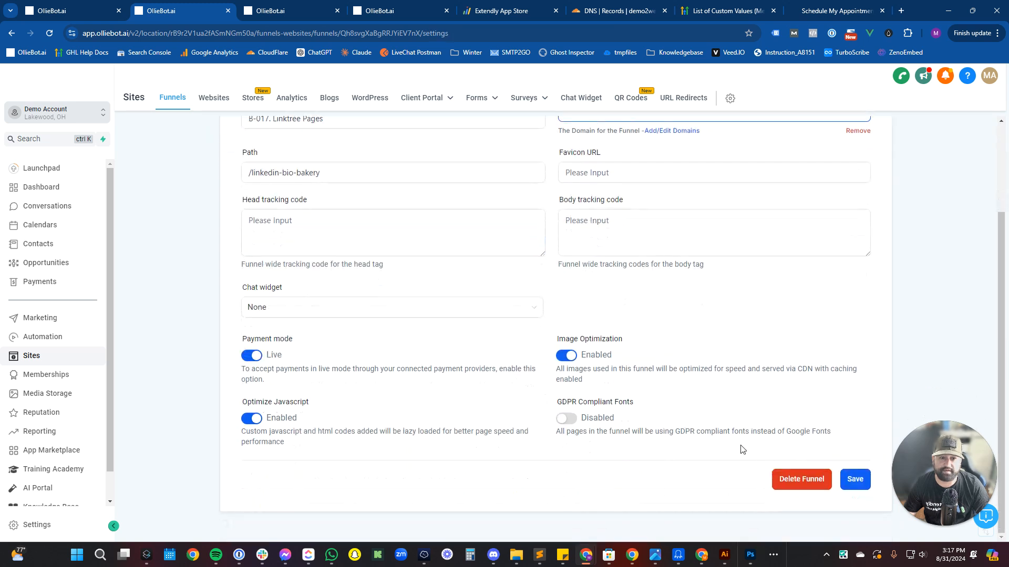
pyautogui.click(851, 480)
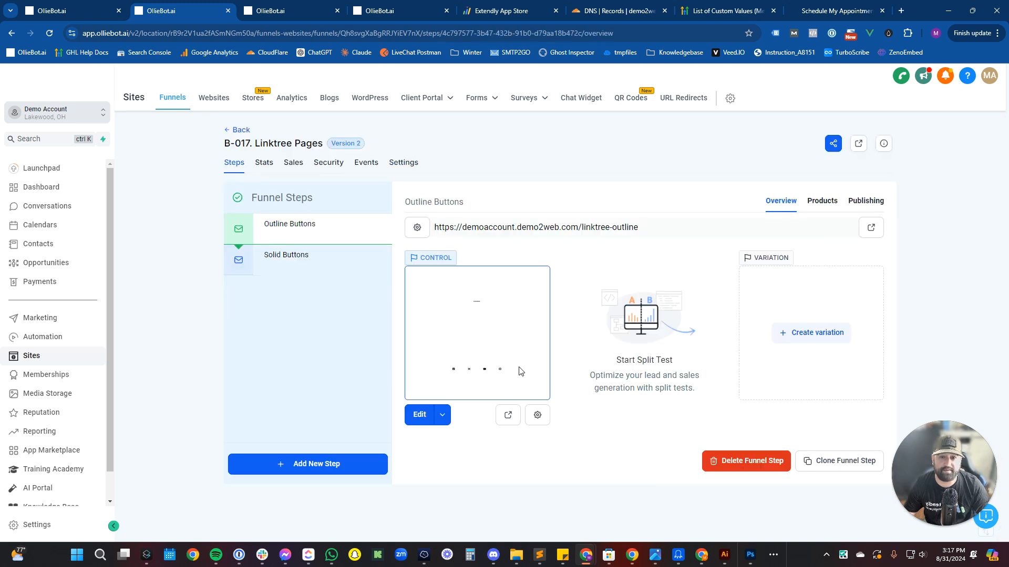
# Check the live demoaccount.demo2web.com/jans-page in a new tab, close its popup, and come back.
pyautogui.click(505, 420)
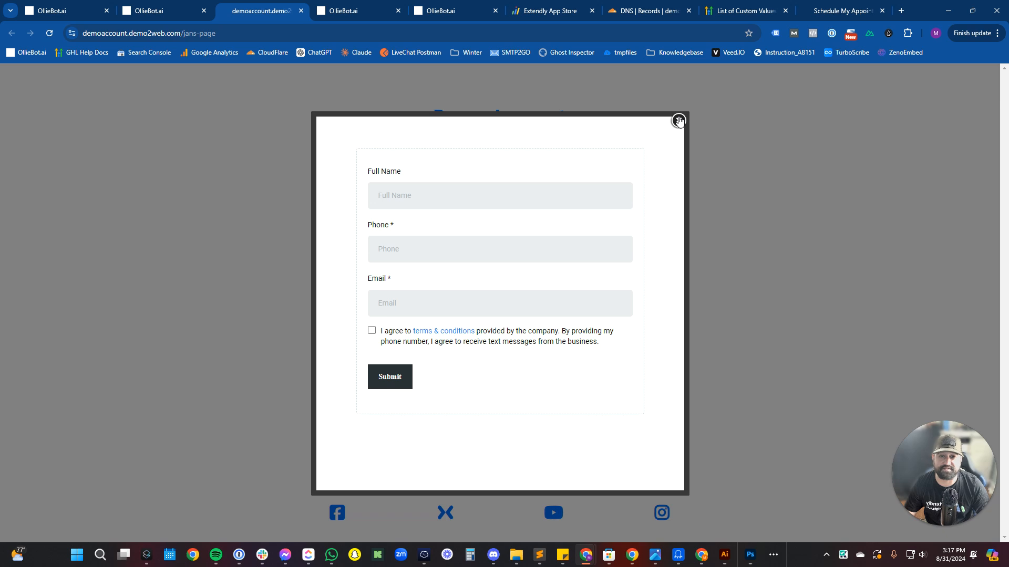
pyautogui.click(678, 121)
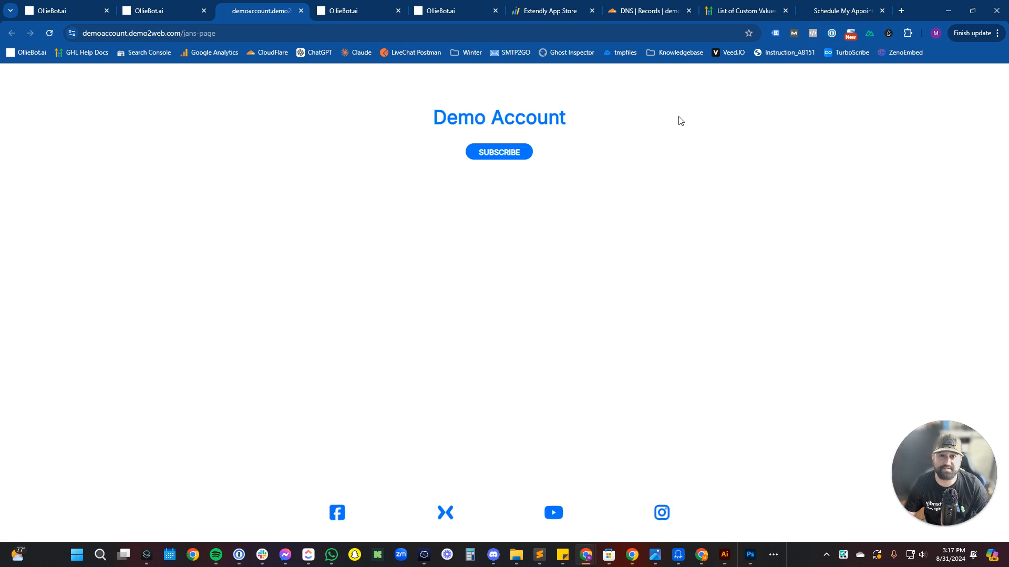
pyautogui.click(164, 8)
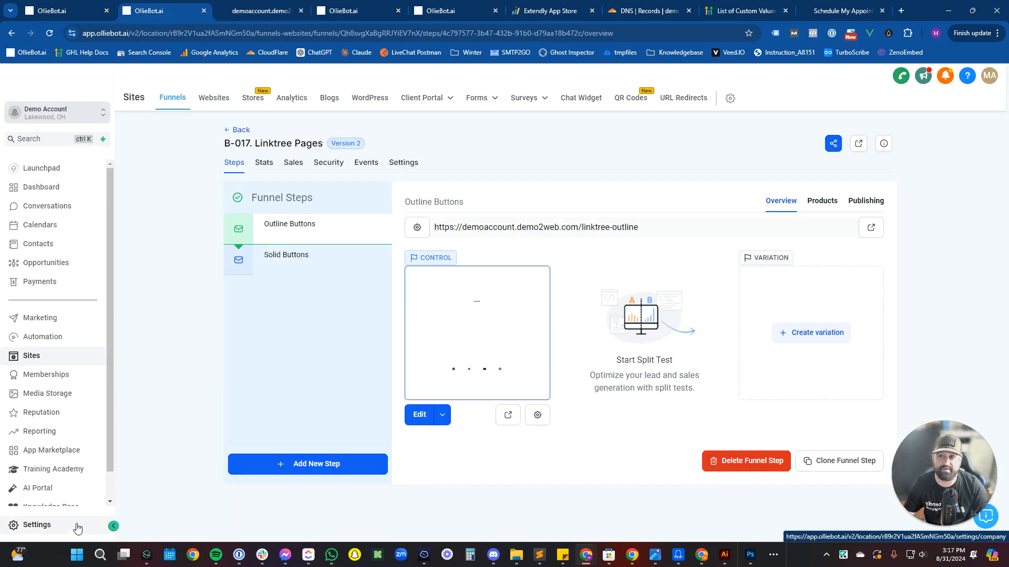
# Try Login As another team member and acknowledge the refusal error.
pyautogui.click(986, 84)
pyautogui.moveTo(910, 136)
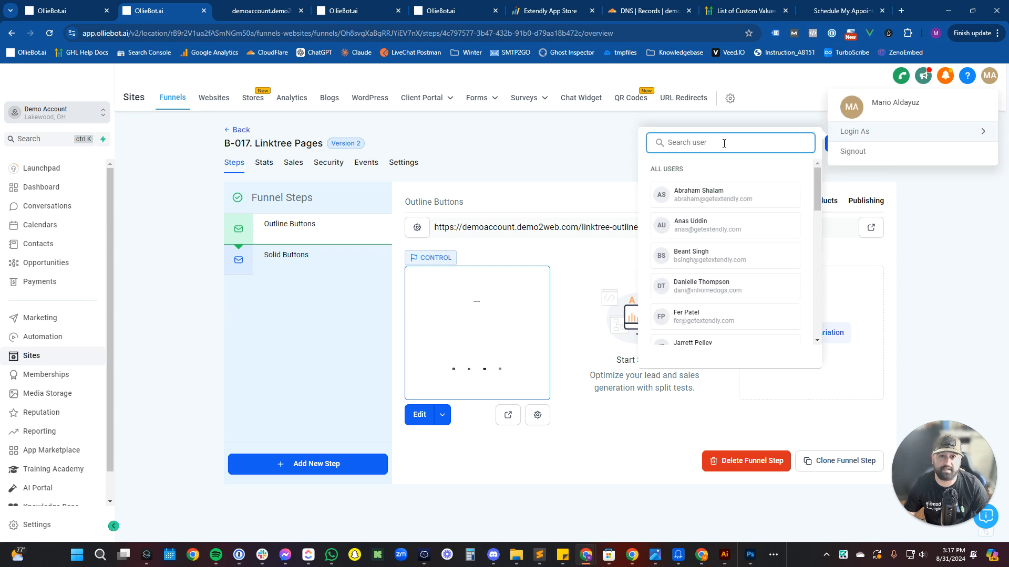
pyautogui.click(694, 256)
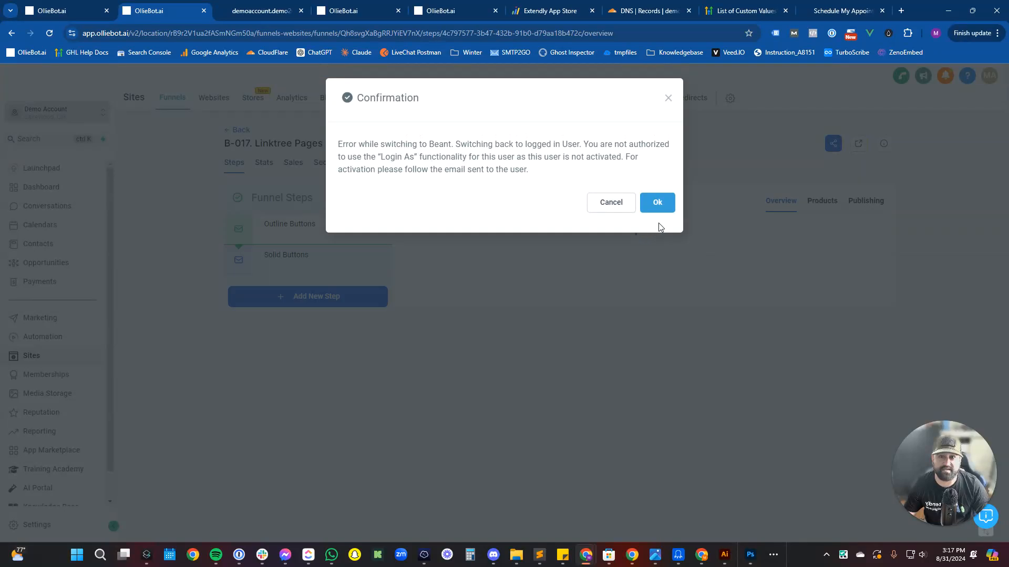
pyautogui.click(659, 203)
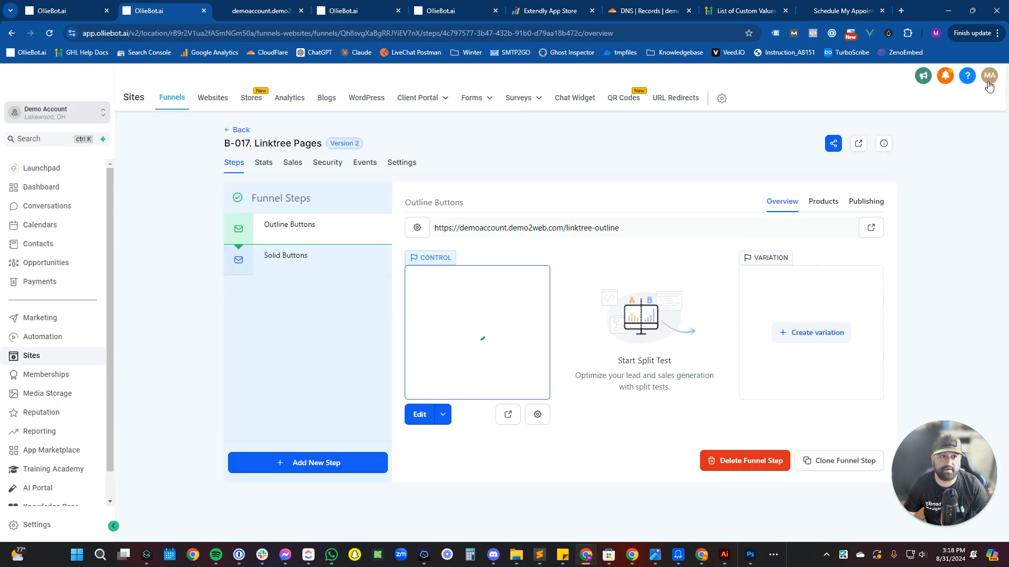
# Retry Login As by searching for the new team member and choosing the first match.
pyautogui.click(990, 75)
pyautogui.click(945, 133)
pyautogui.write('mario')
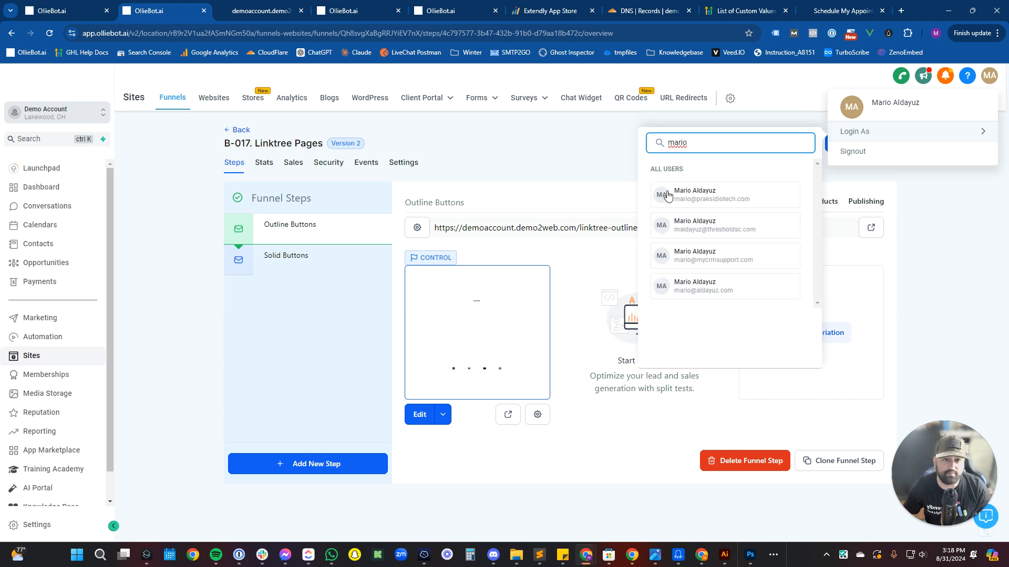
pyautogui.click(521, 184)
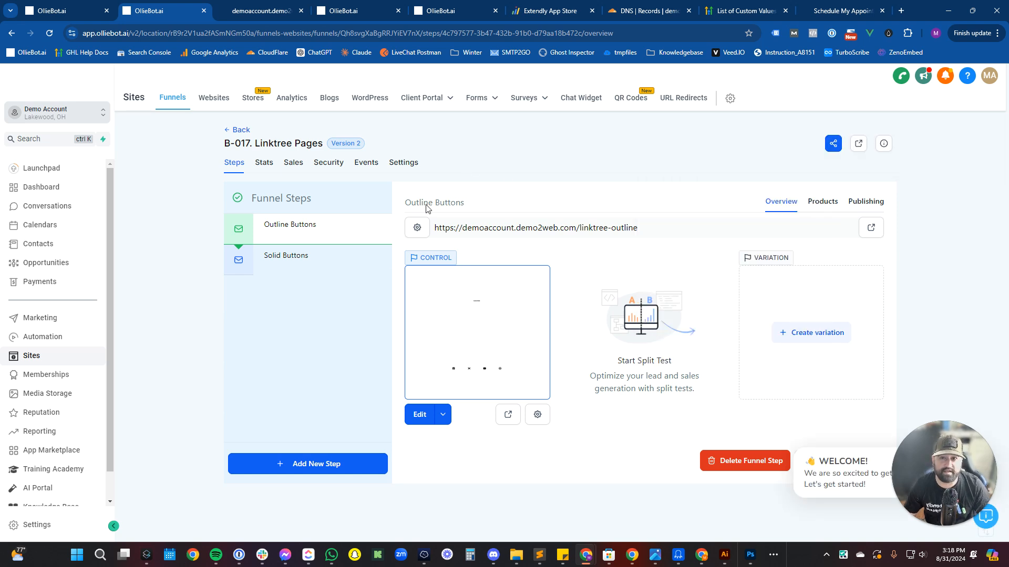
# Dismiss the billing payment request and return to the Demo Account dashboard.
pyautogui.click(28, 526)
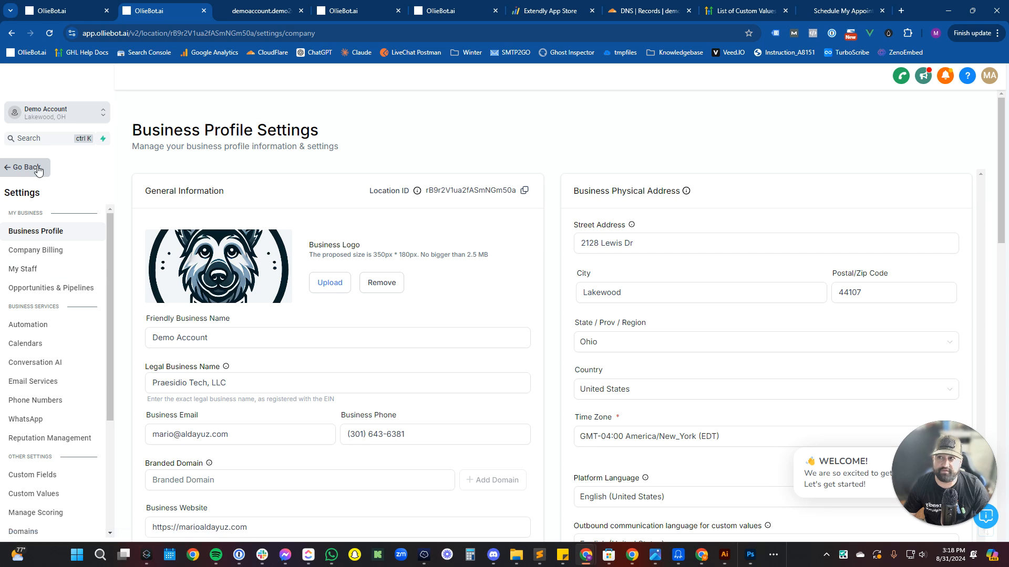
pyautogui.click(55, 7)
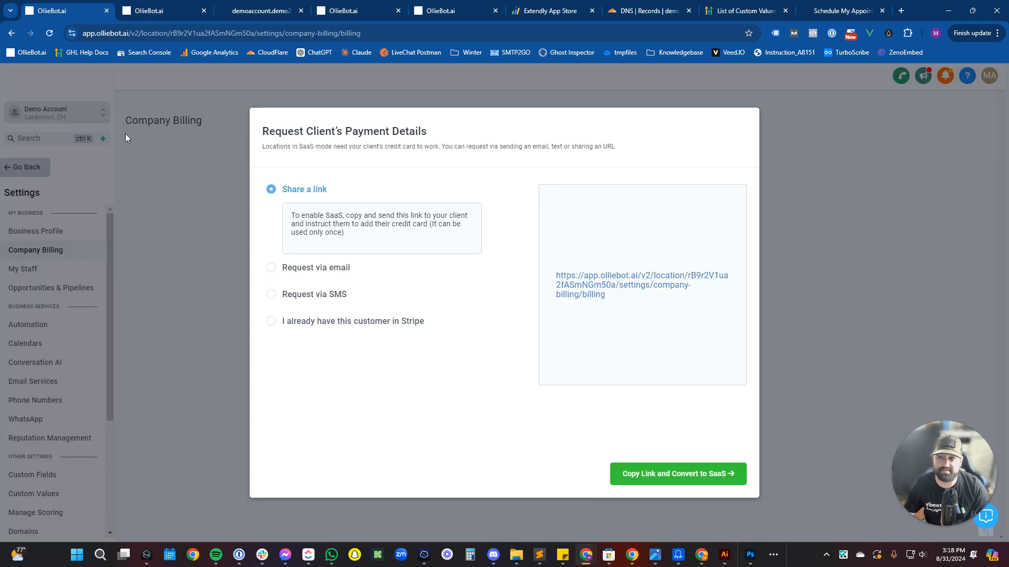
pyautogui.click(780, 164)
pyautogui.click(16, 171)
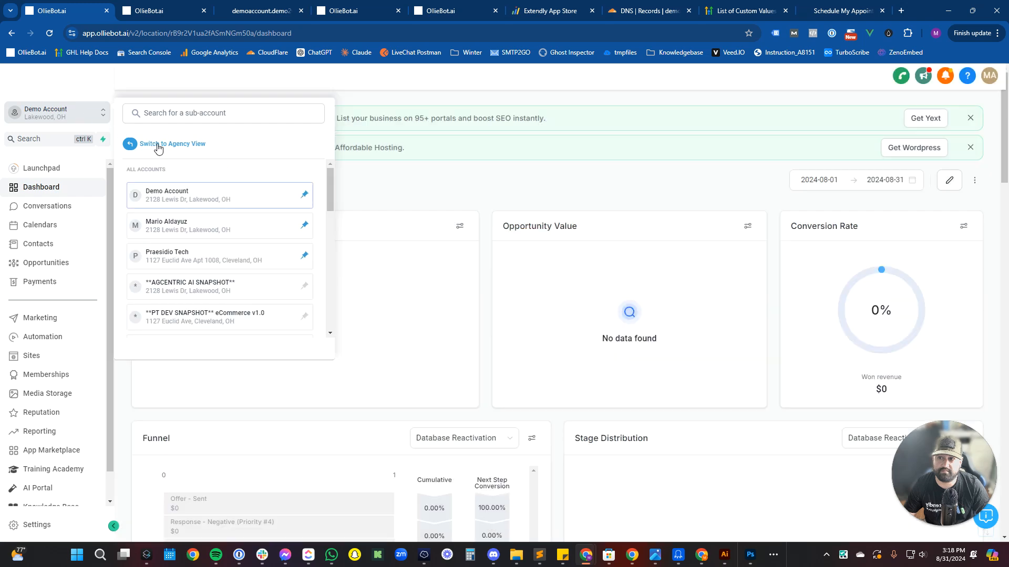
# In agency settings, search the Team list for the member by name and open their edit form.
pyautogui.click(132, 144)
pyautogui.click(53, 523)
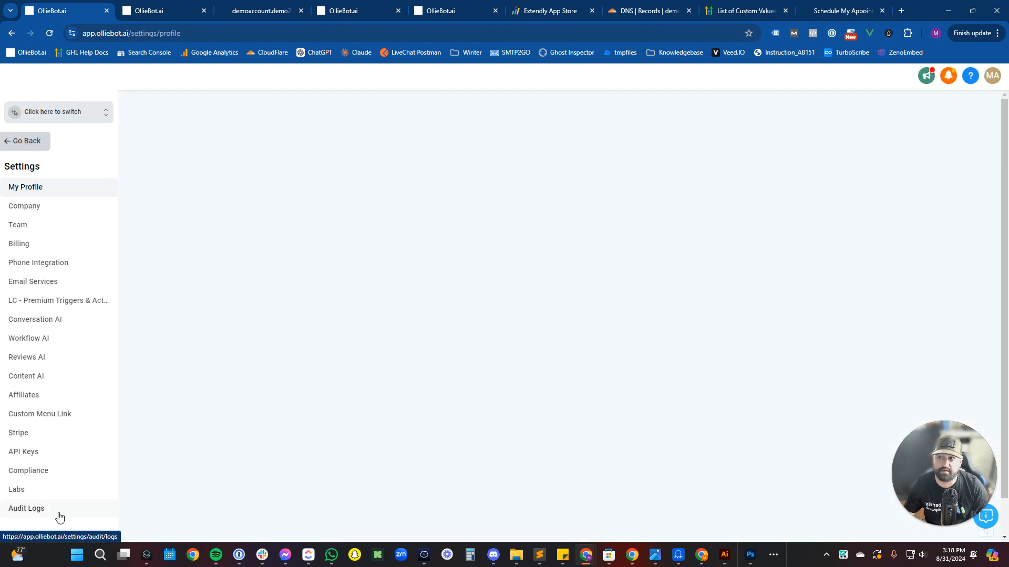
pyautogui.click(57, 225)
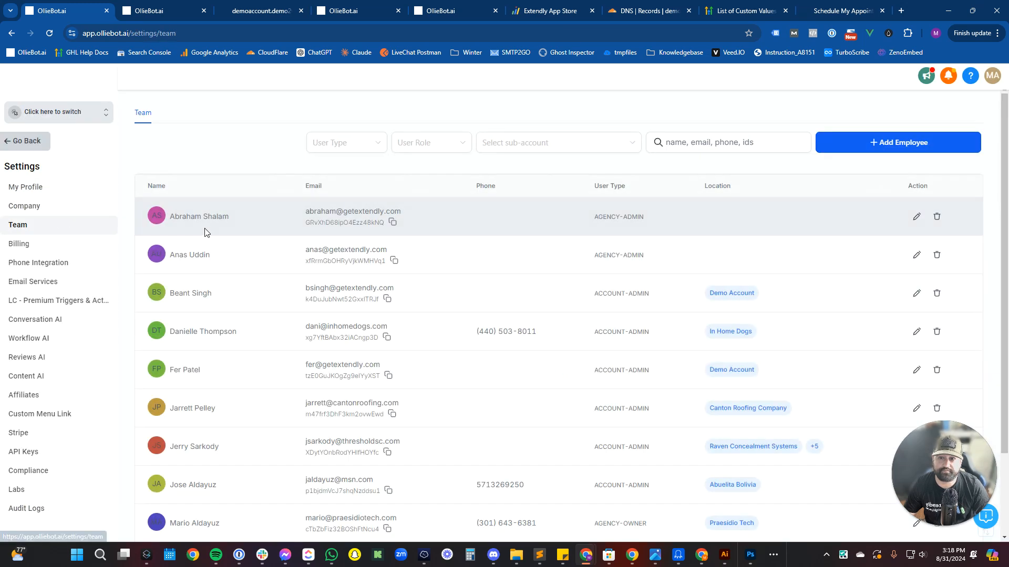
pyautogui.click(582, 143)
pyautogui.click(686, 142)
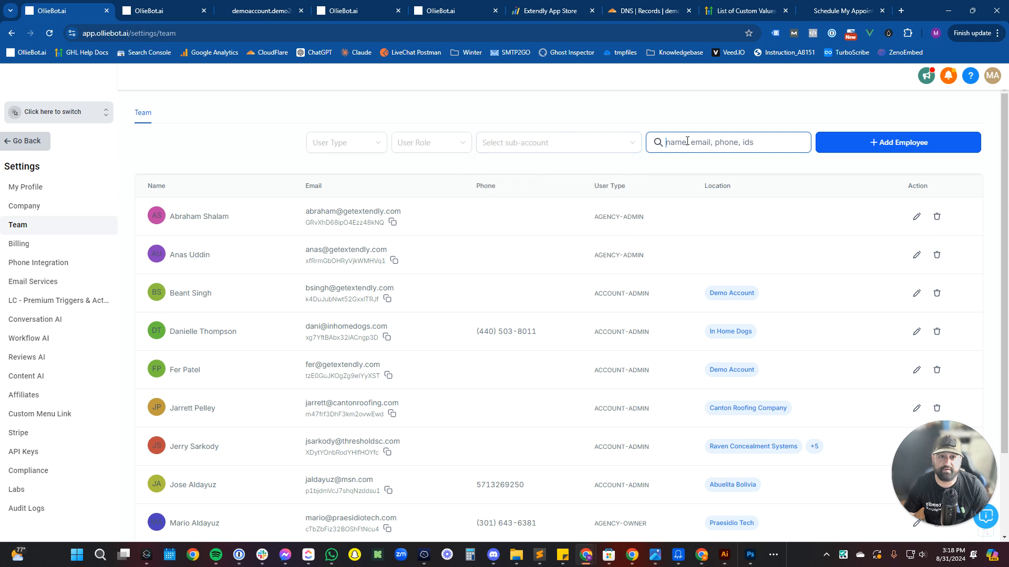
pyautogui.write('mario')
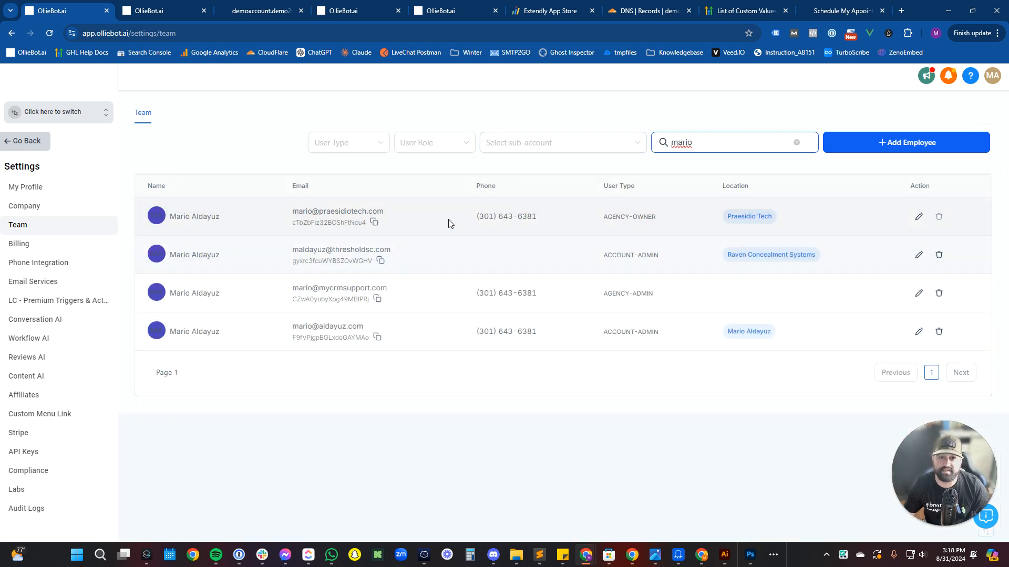
pyautogui.click(919, 218)
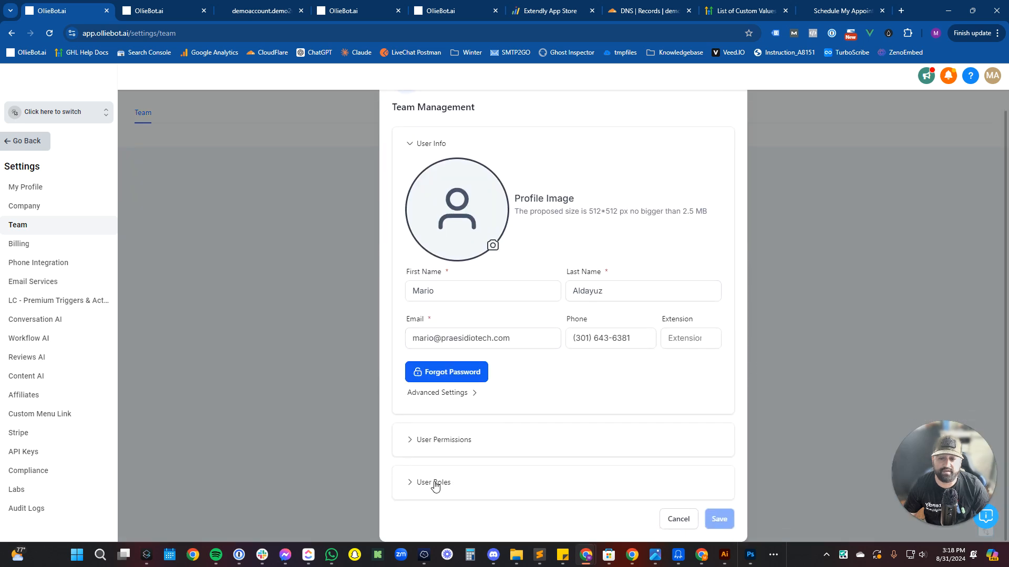
# Grant the team member access to the Demo Account sub-account and save the user.
pyautogui.click(431, 482)
pyautogui.scroll(-3, 491, 478)
pyautogui.click(494, 464)
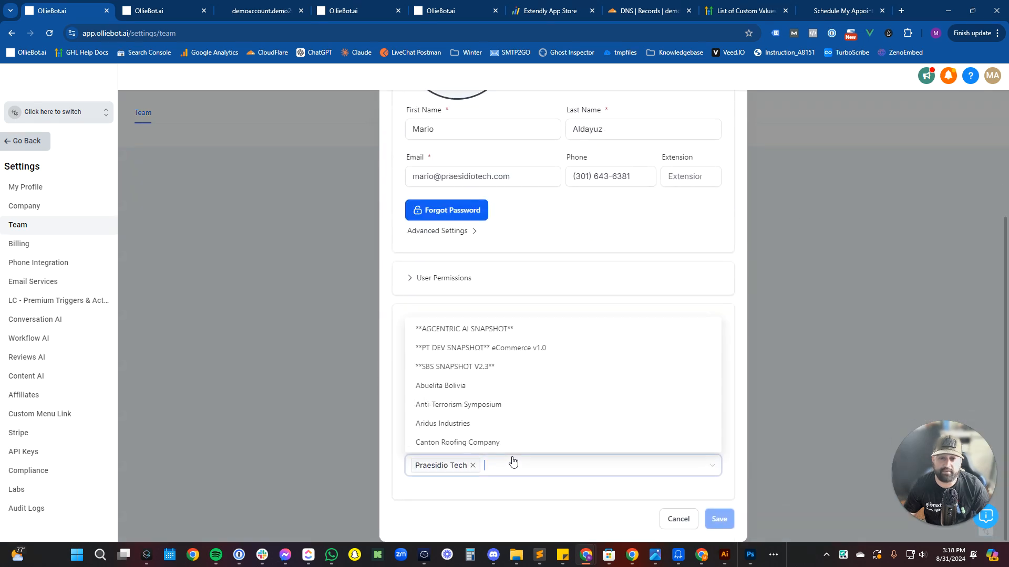
pyautogui.scroll(-3, 486, 414)
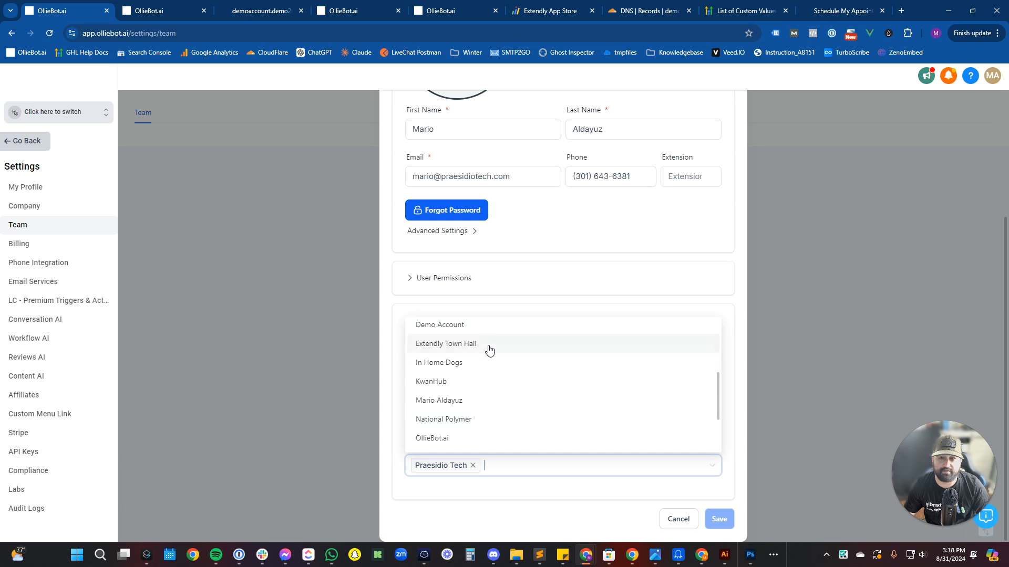
pyautogui.click(489, 328)
pyautogui.click(713, 517)
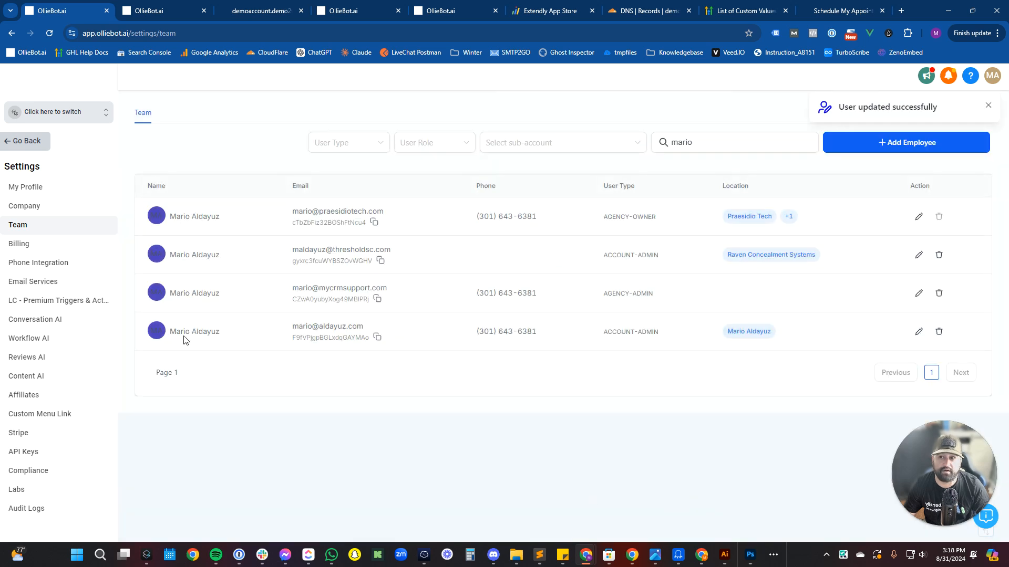
pyautogui.click(160, 13)
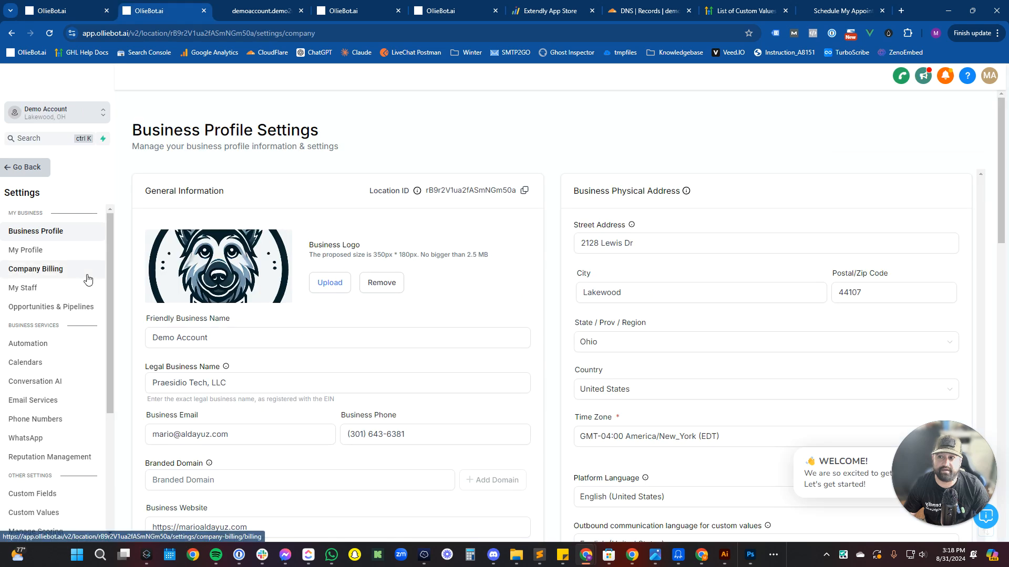
# Reload the page and disconnect the Gmail address from My Profile's two-way email sync.
pyautogui.click(199, 35)
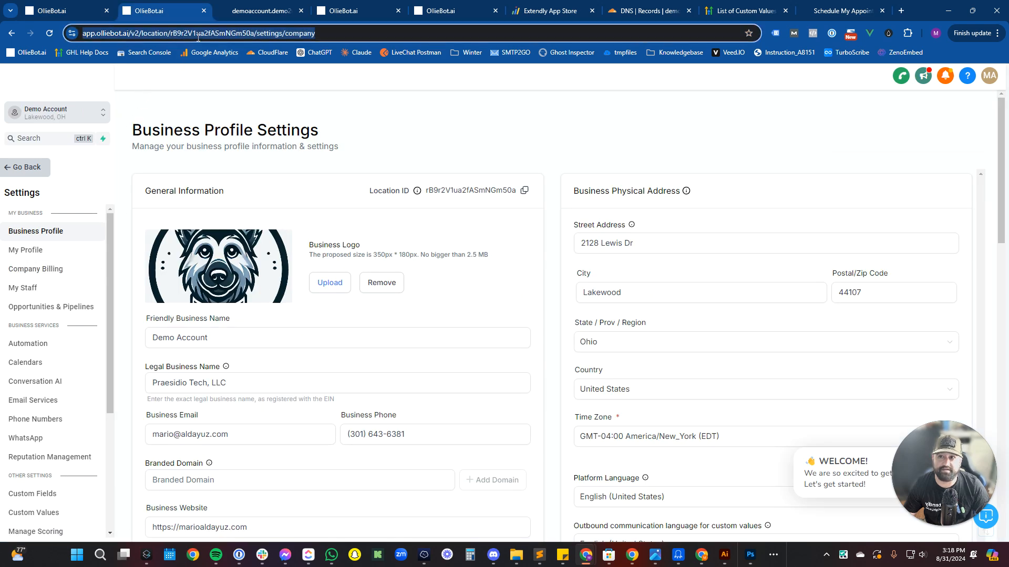
pyautogui.press('Return')
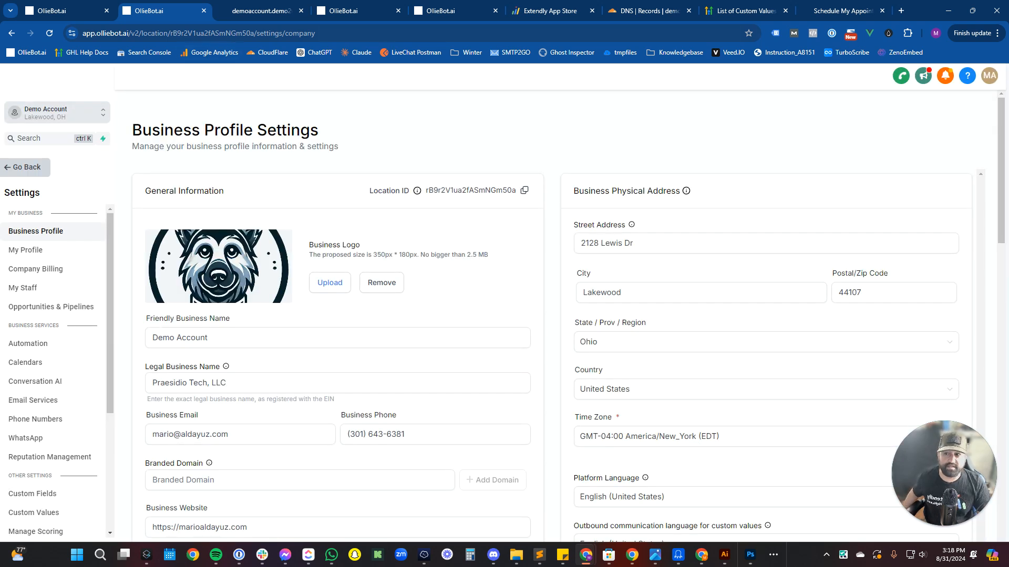
pyautogui.click(44, 250)
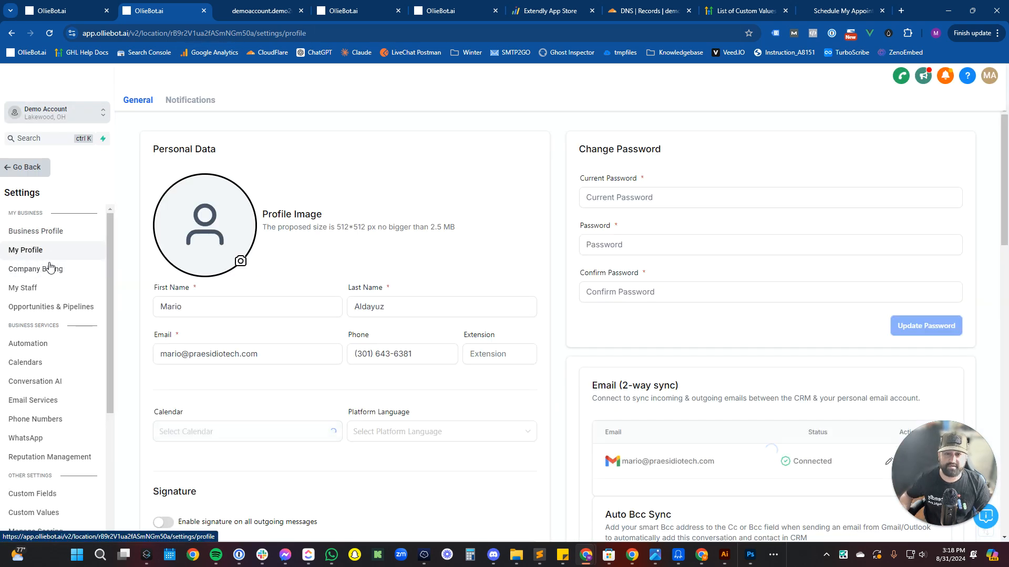
pyautogui.scroll(-3, 527, 360)
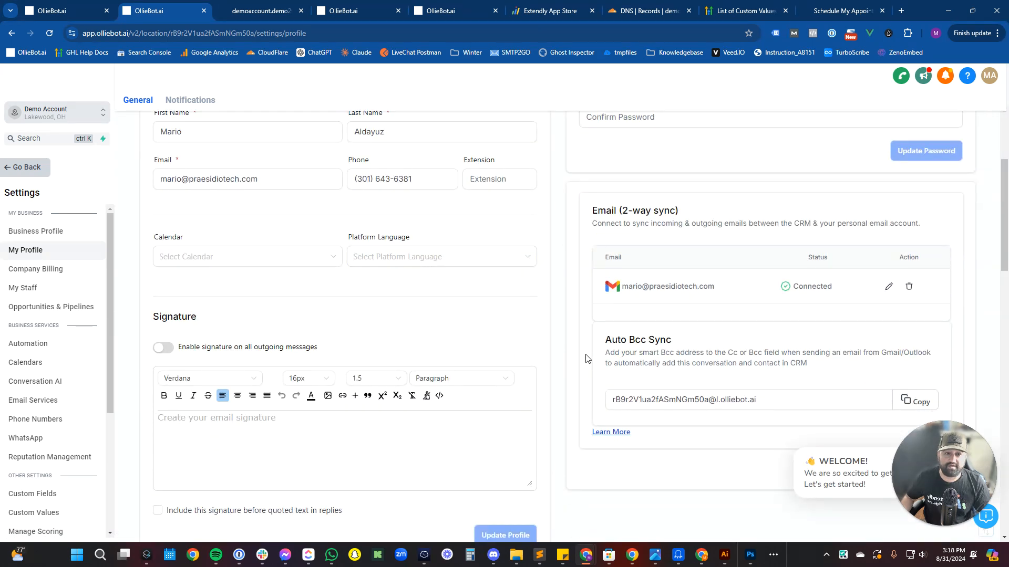
pyautogui.scroll(-5, 694, 347)
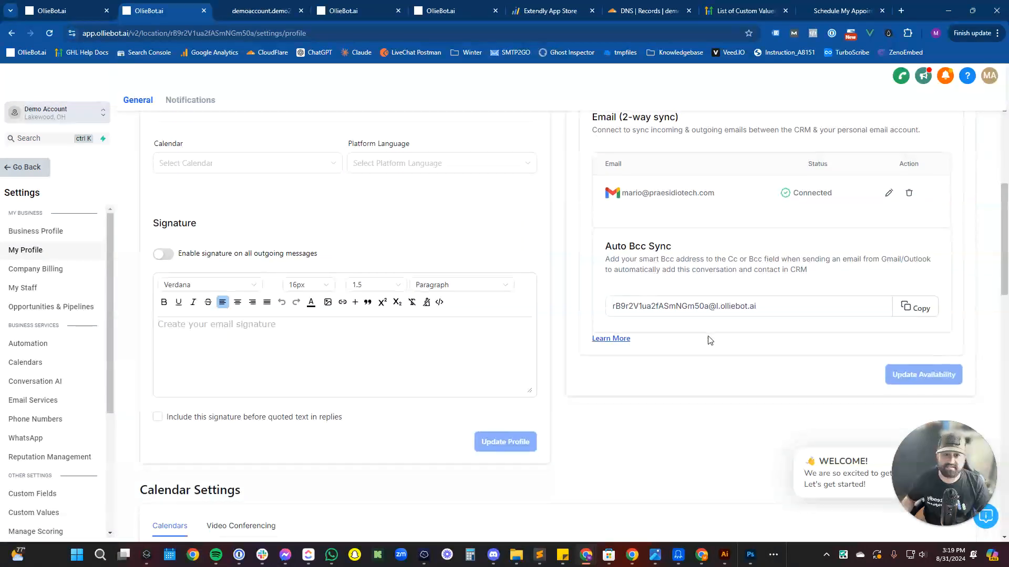
pyautogui.scroll(5, 696, 353)
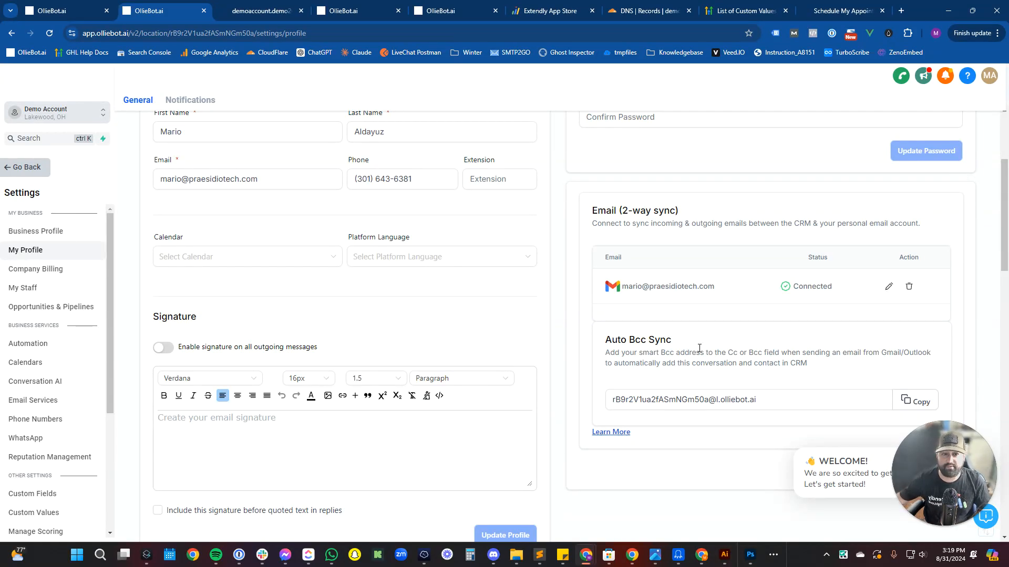
pyautogui.click(909, 286)
pyautogui.click(634, 365)
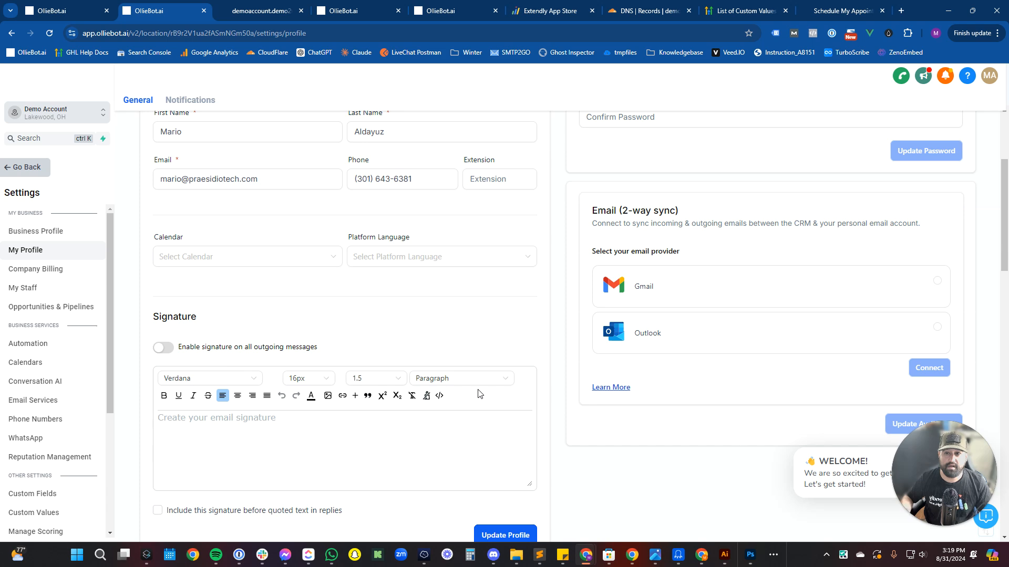
# Start adding a new Google calendar connection from the profile.
pyautogui.scroll(-8, 500, 386)
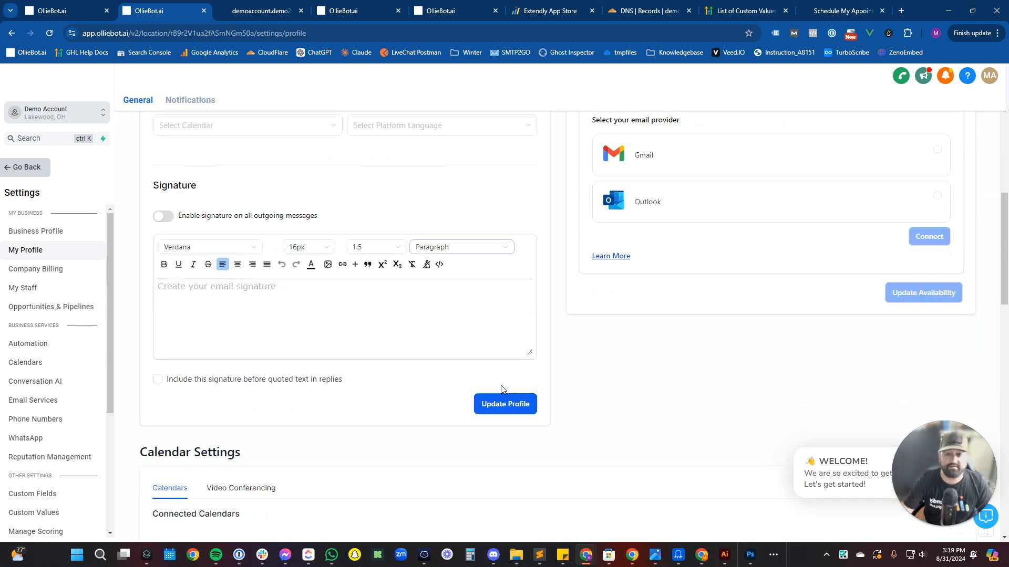
pyautogui.click(552, 380)
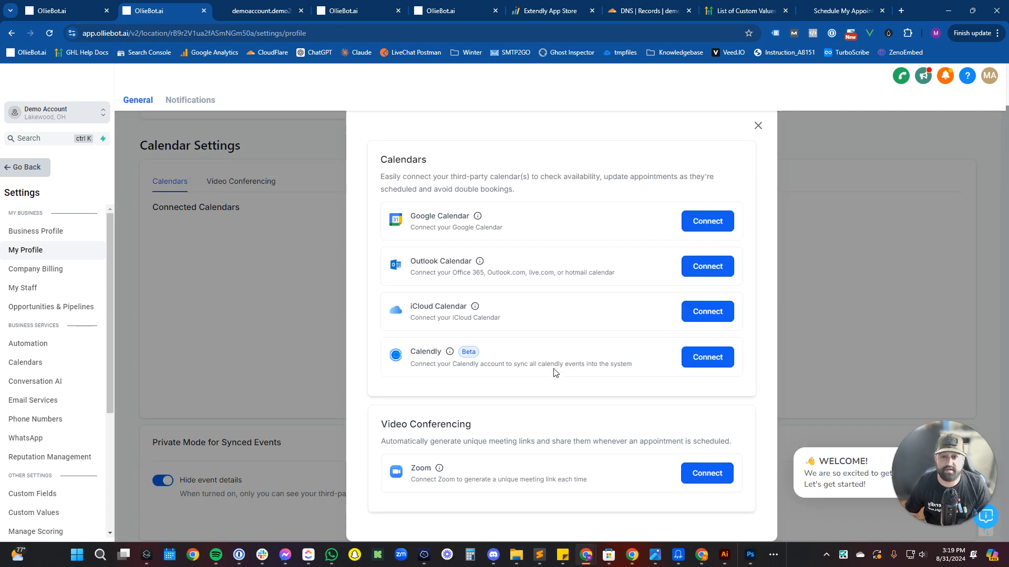
pyautogui.click(716, 226)
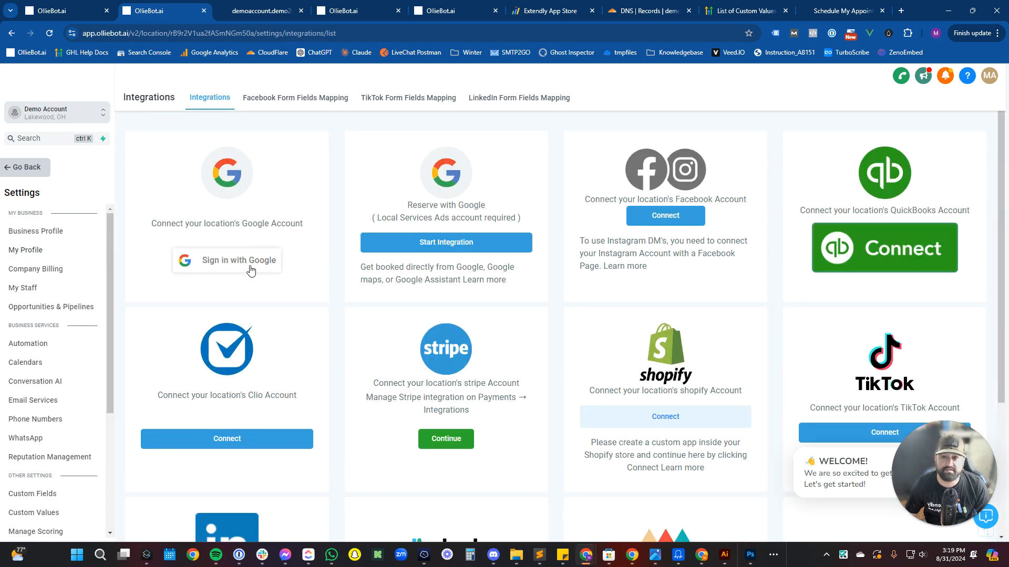
# Try connecting the Google account, dismiss the 502 Bad gateway error, and return to the Demo Account dashboard.
pyautogui.click(258, 261)
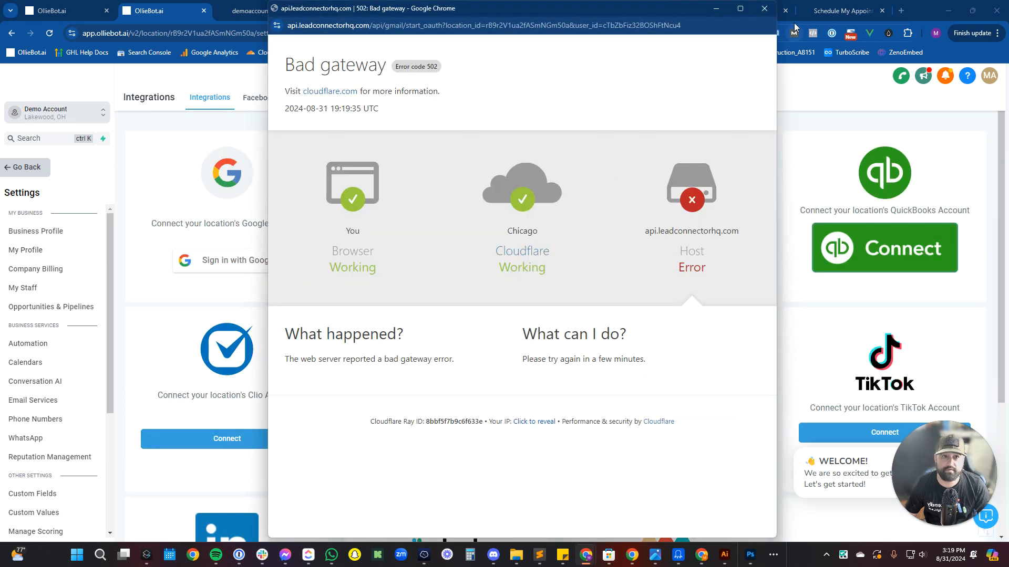
pyautogui.click(764, 8)
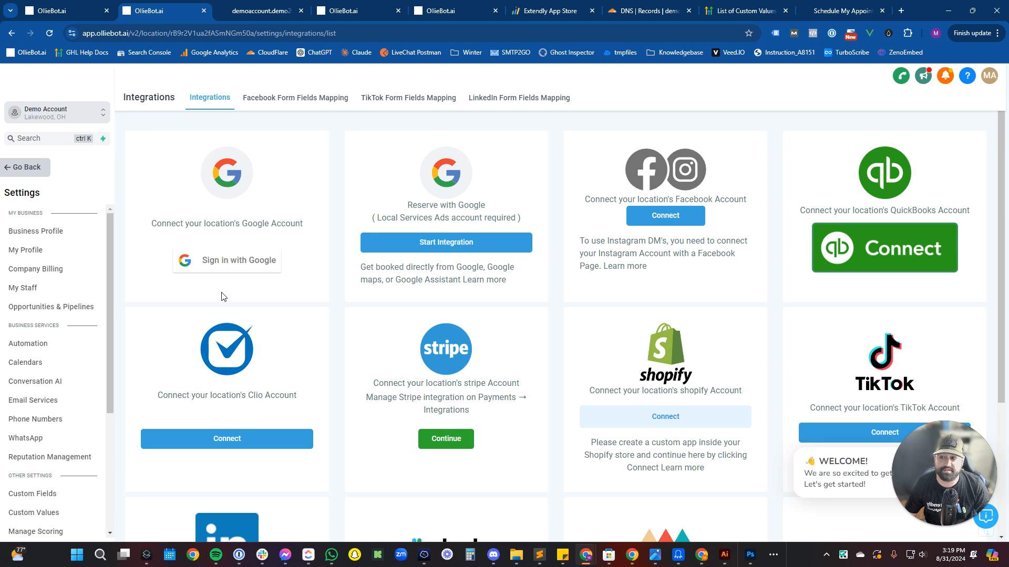
pyautogui.scroll(-3, 221, 297)
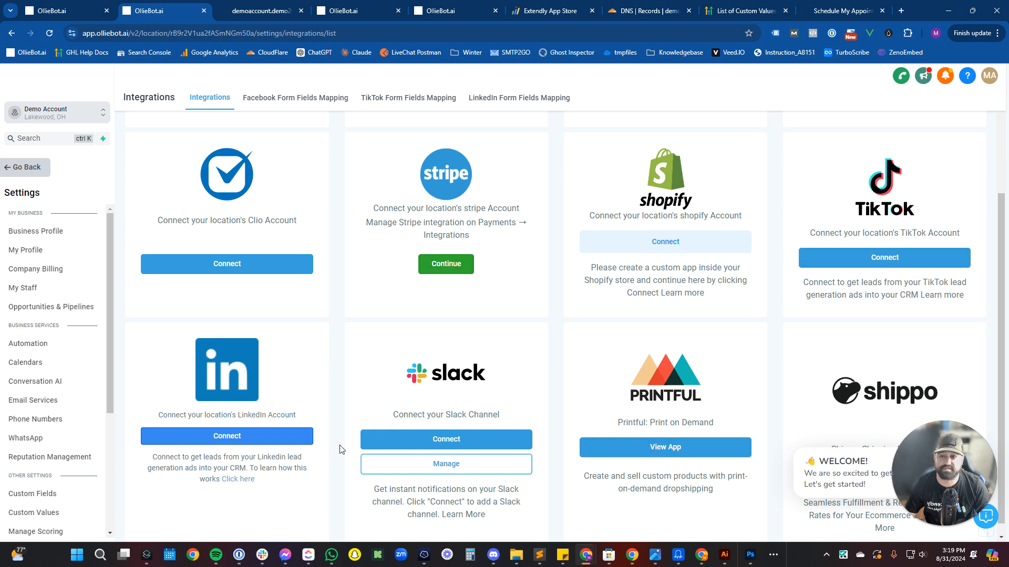
pyautogui.scroll(3, 390, 443)
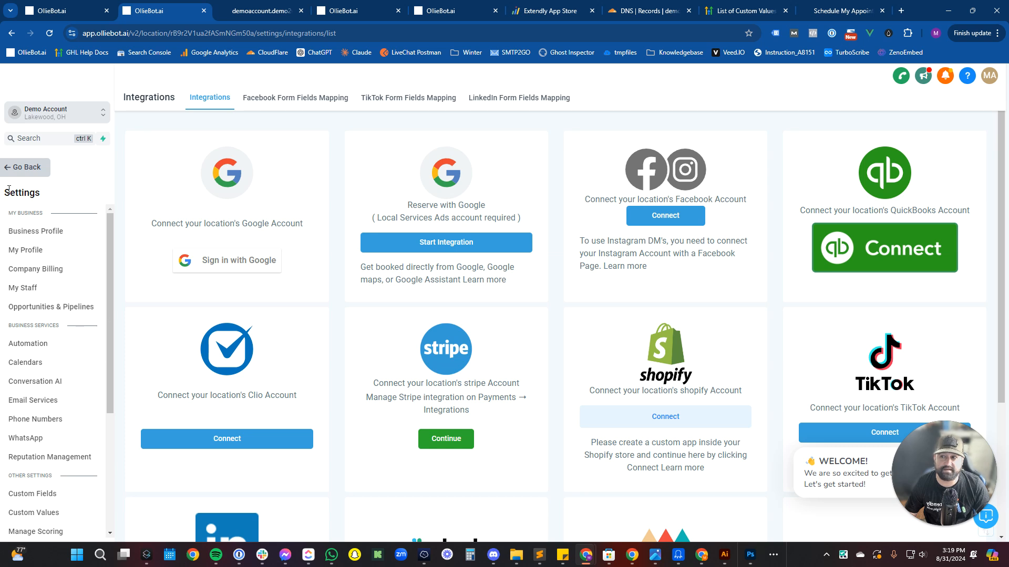
pyautogui.click(32, 169)
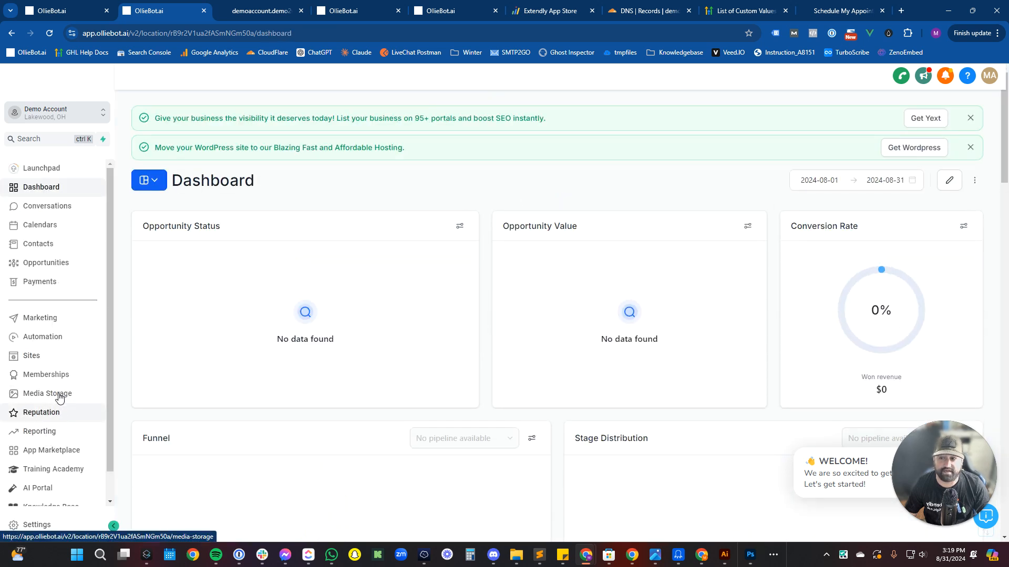
# Open the B-002. Generic Nurture workflow folder and check the 52 Weekly Text Messages workflow's actions menu.
pyautogui.click(68, 338)
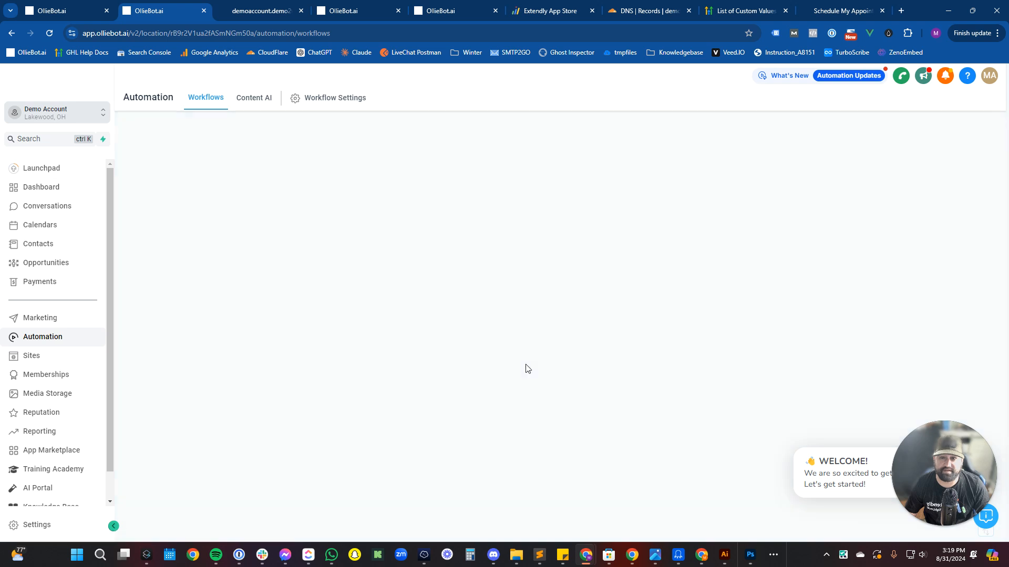
pyautogui.click(280, 302)
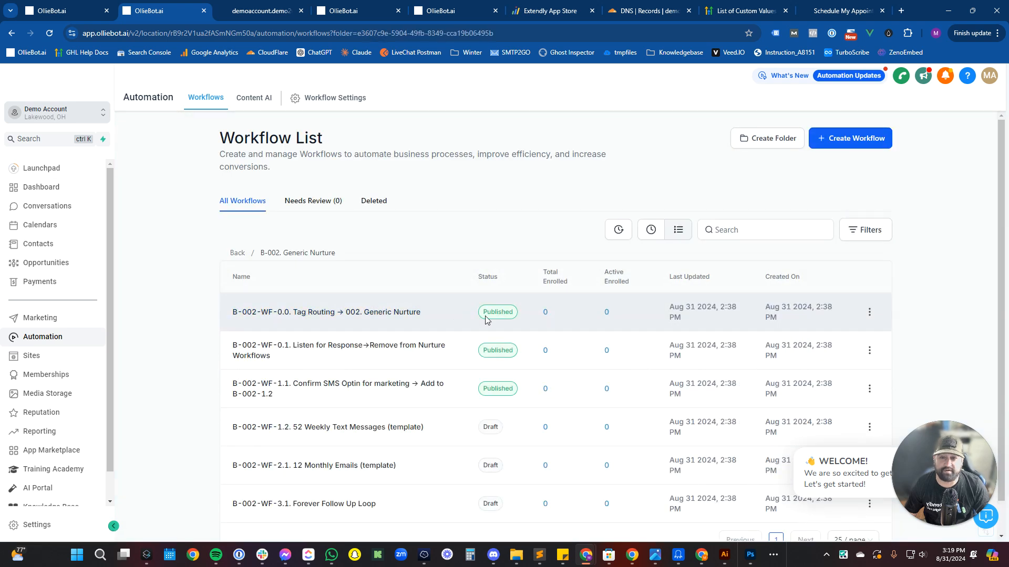
pyautogui.scroll(-1, 389, 415)
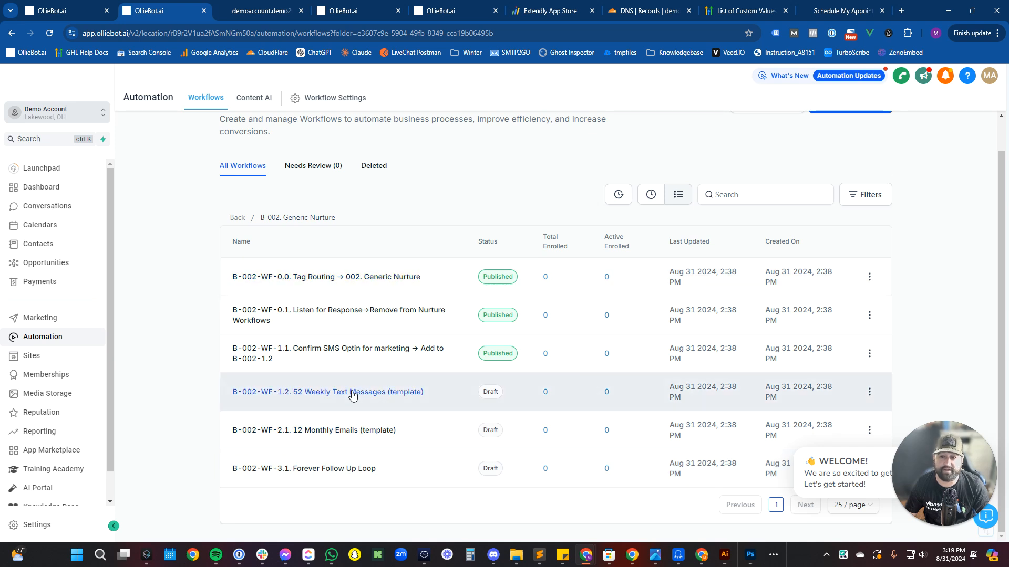
pyautogui.click(864, 394)
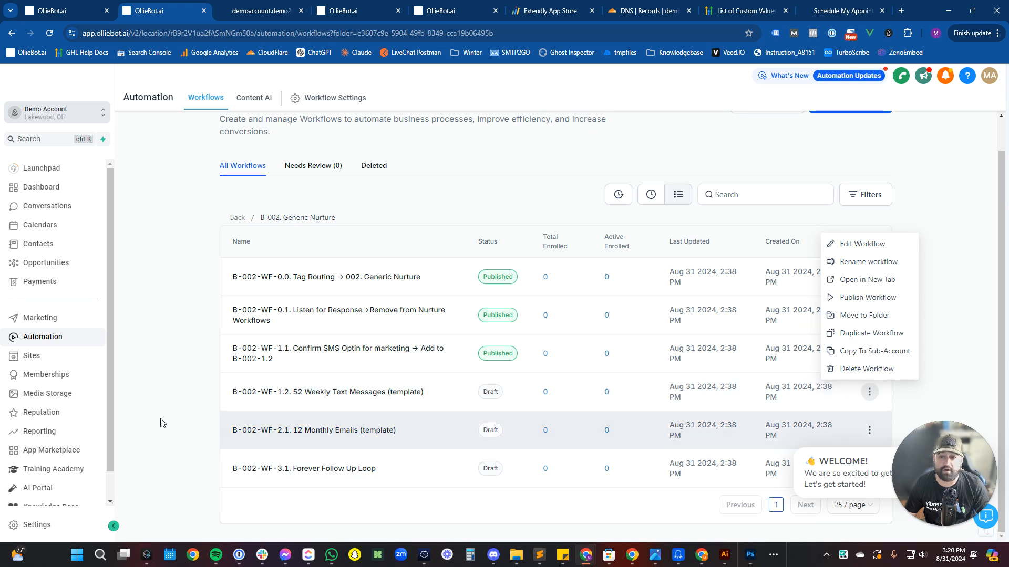
pyautogui.click(188, 403)
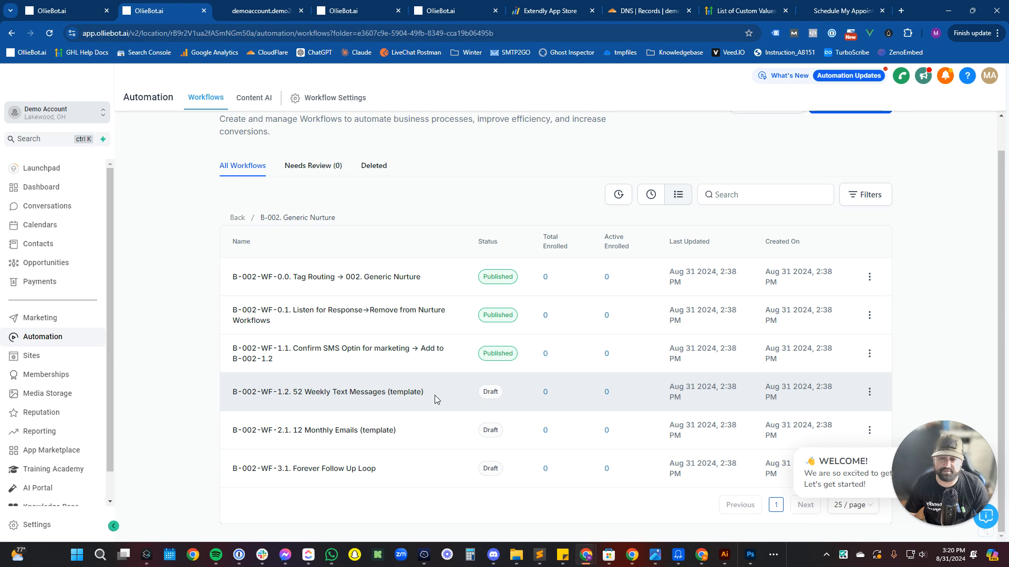
pyautogui.scroll(2, 349, 208)
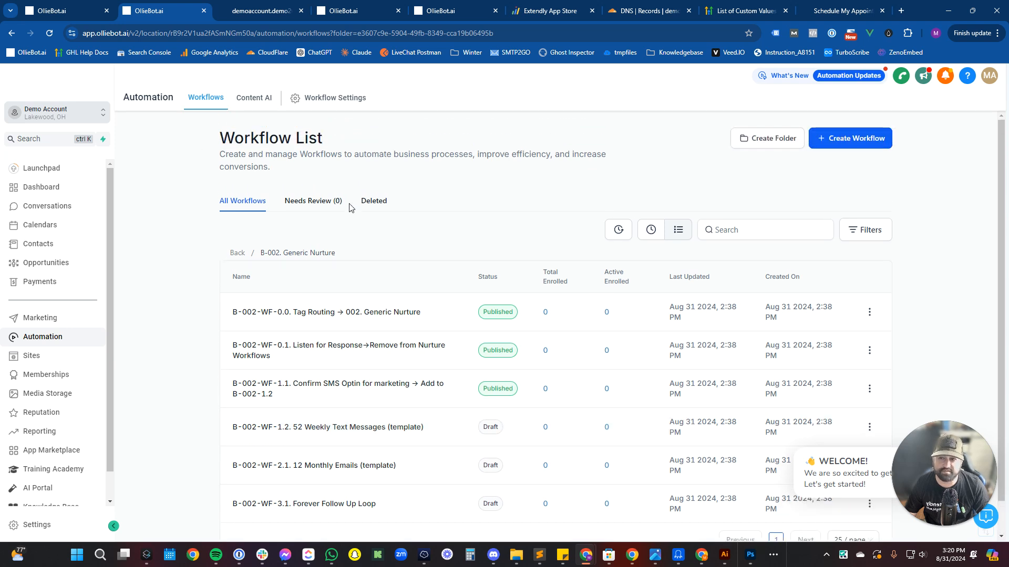